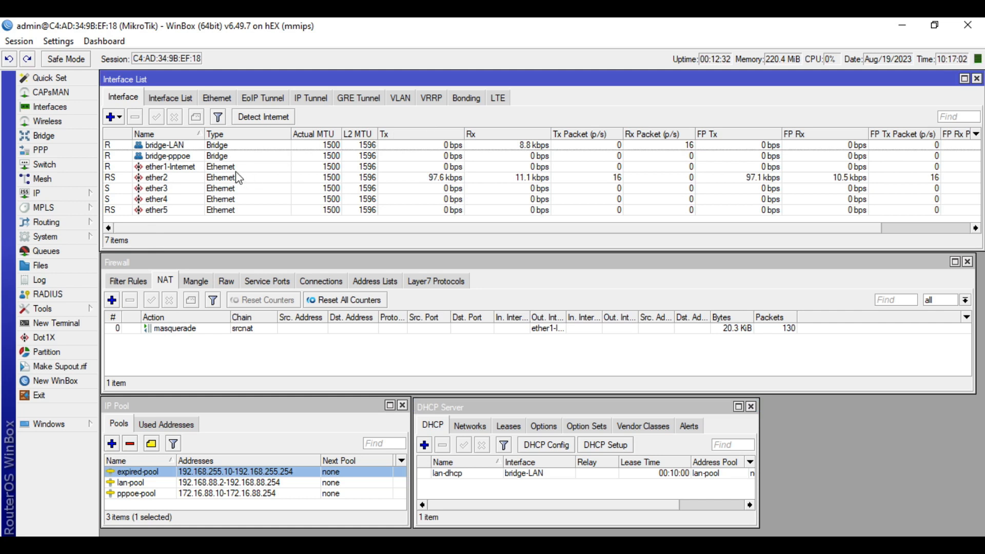
Open the Bridge window and list the bridges, selecting bridge-pppoe
left_click(229, 186)
left_click(227, 199)
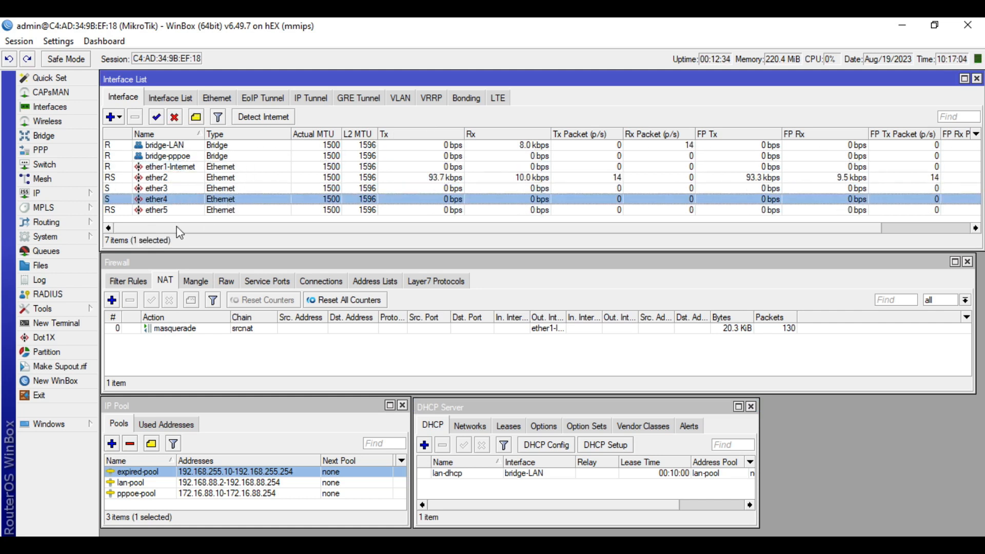
left_click(52, 136)
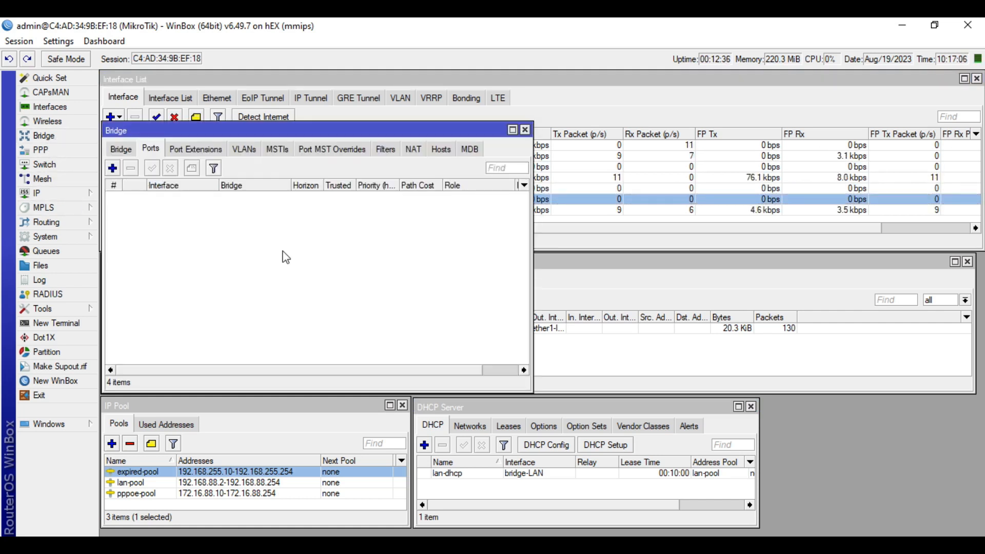
left_click(121, 149)
left_click(169, 208)
Show bridge ports: ether2 and ether3 on bridge-LAN, ether4 and ether5 on bridge-pppoe
left_click(151, 149)
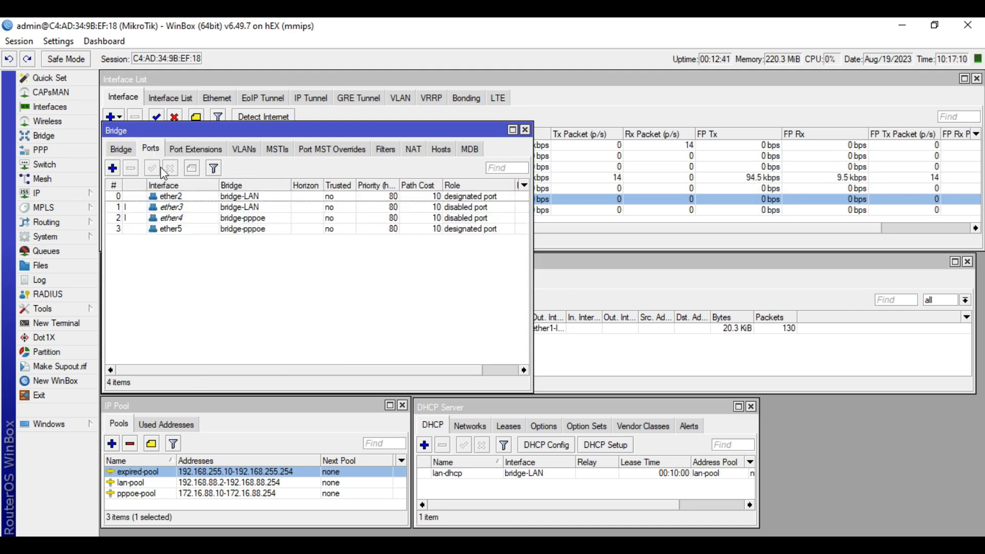
left_click(186, 198)
left_click(187, 209)
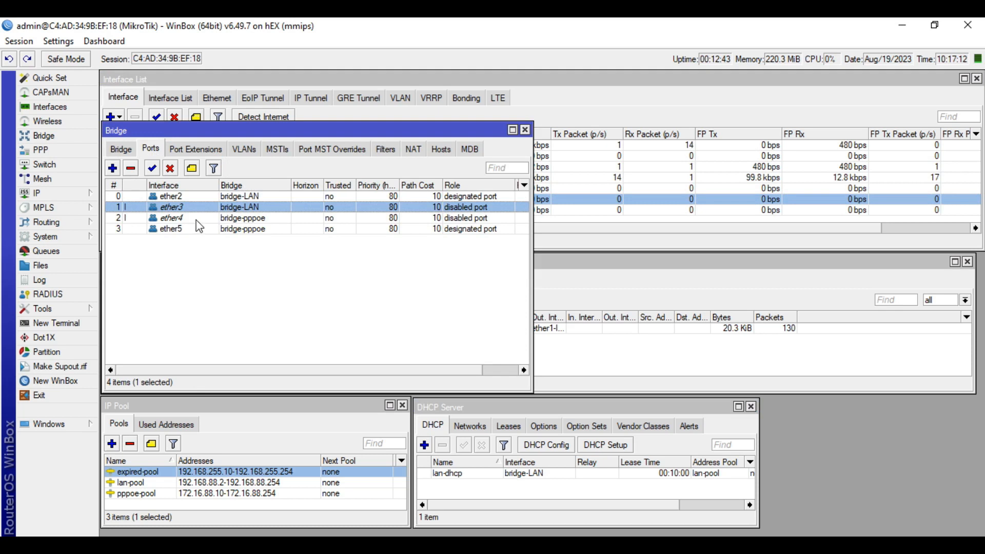
left_click(189, 218)
left_click(192, 229)
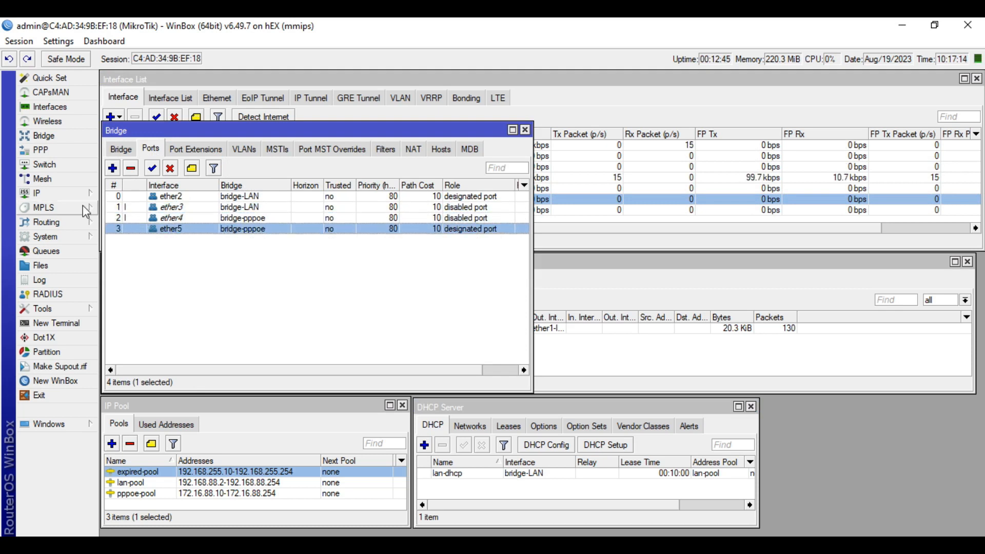
left_click(56, 194)
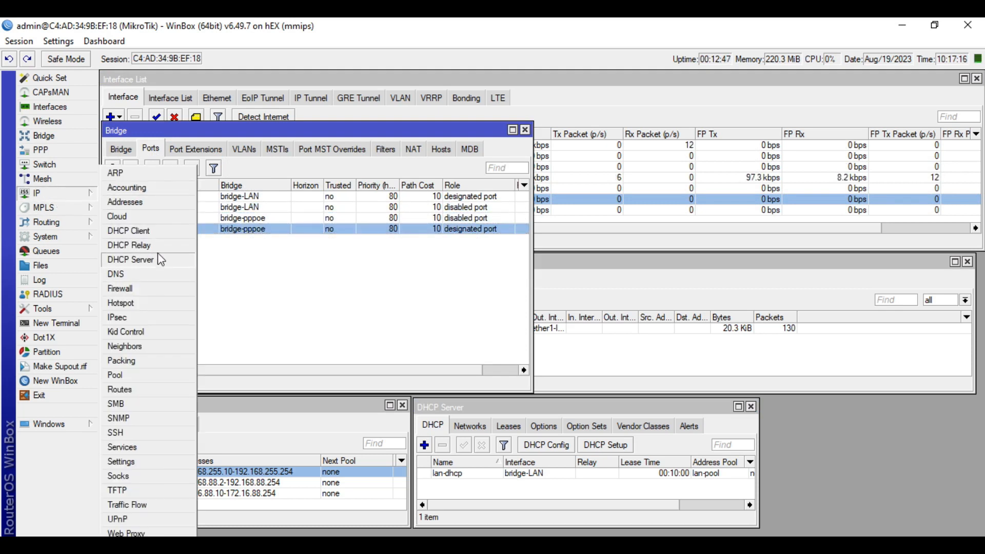
Inspect the ether1-Internet DHCP client and close it without changes
left_click(163, 232)
left_click(446, 186)
double_click(444, 186)
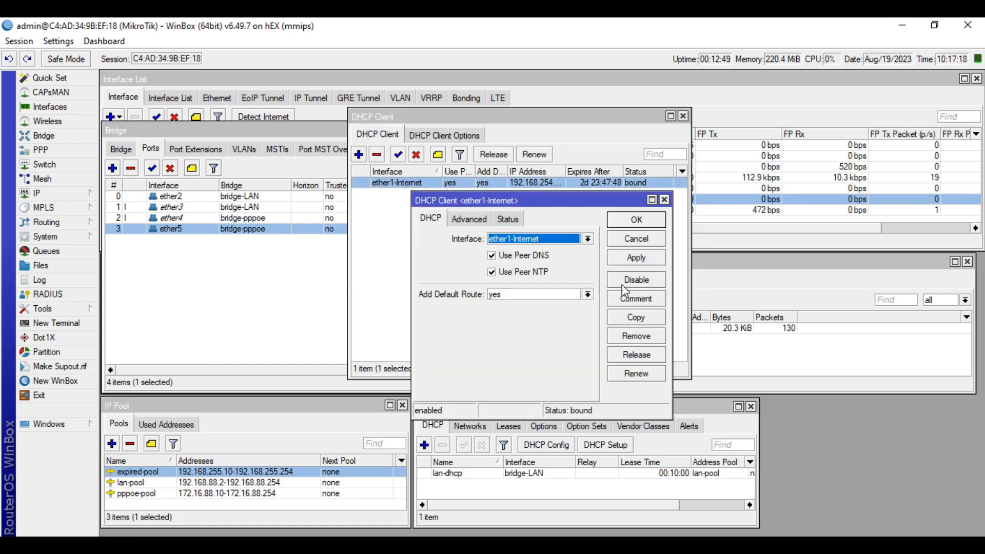
left_click(652, 245)
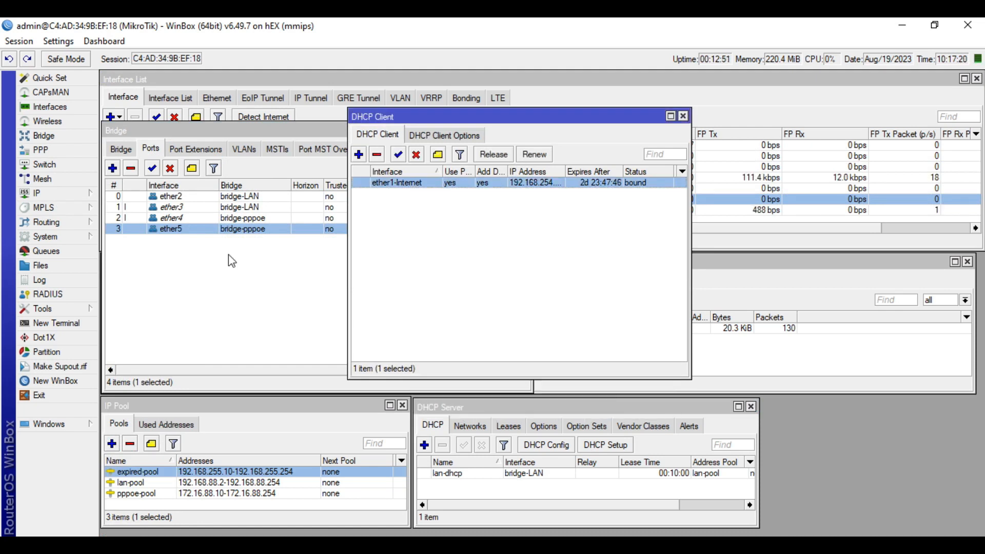
Review the DNS server settings, then close the DHCP Client window
left_click(64, 194)
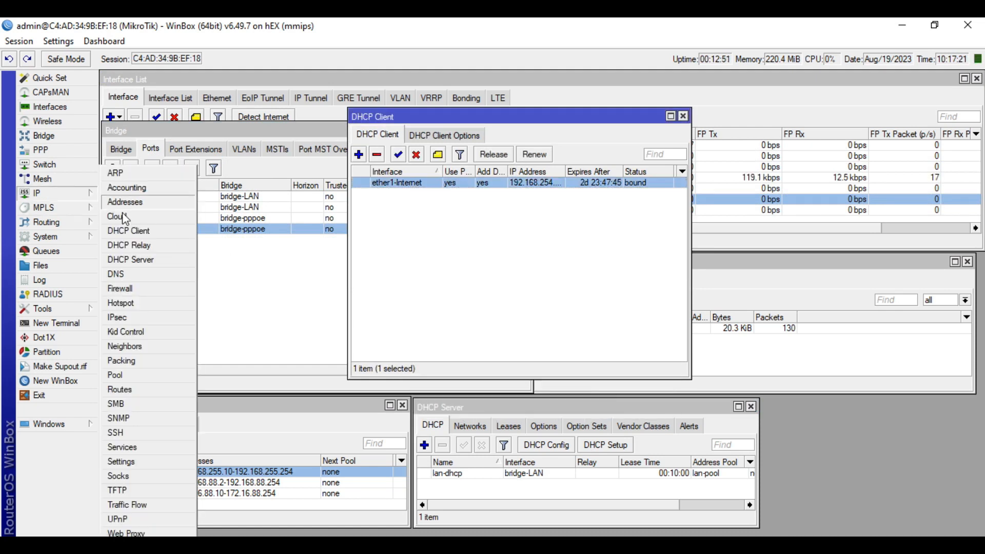
left_click(139, 275)
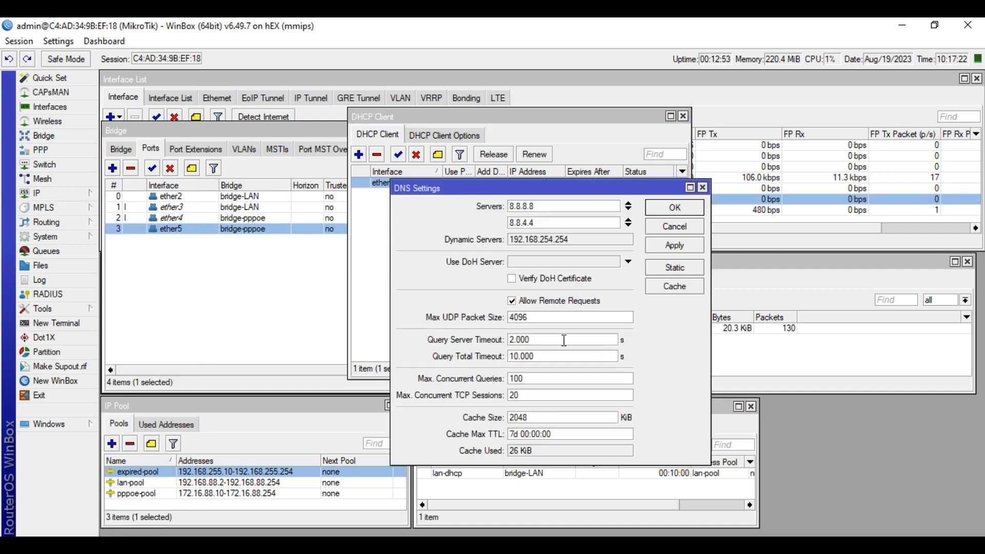
left_click(702, 188)
left_click(684, 117)
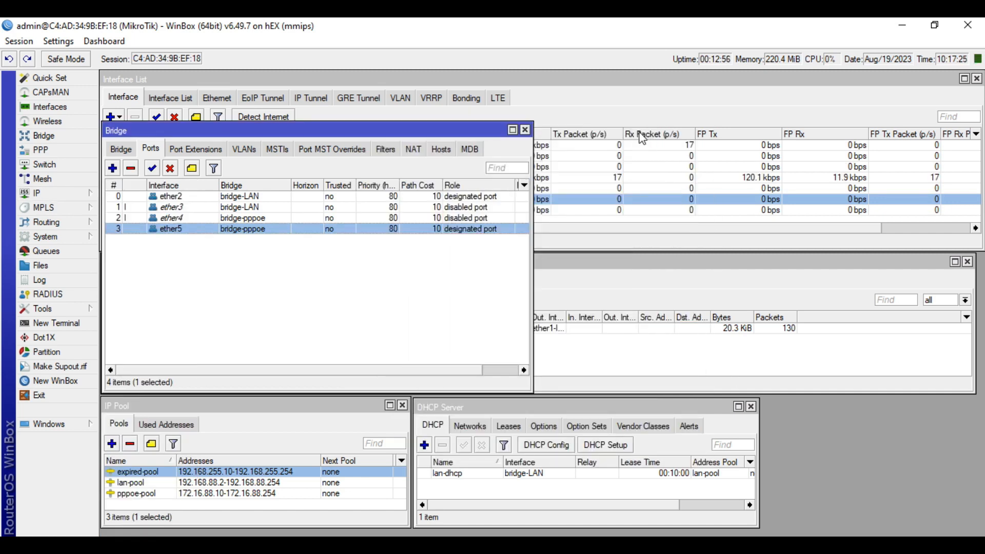
Check router addresses 192.168.254.139/24 and 192.168.88.1/24, then close the Bridge window
left_click(72, 194)
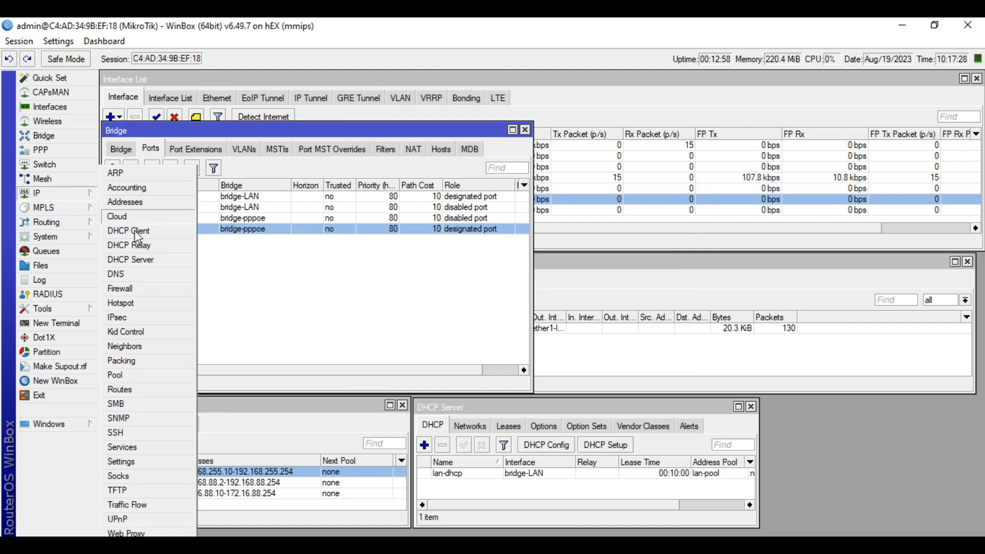
left_click(149, 205)
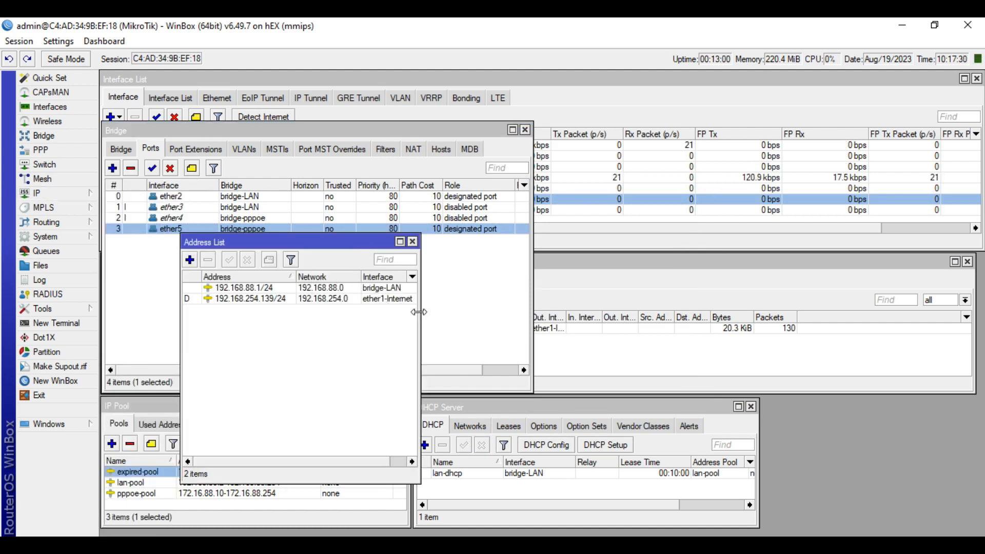
left_click(380, 300)
left_click(386, 287)
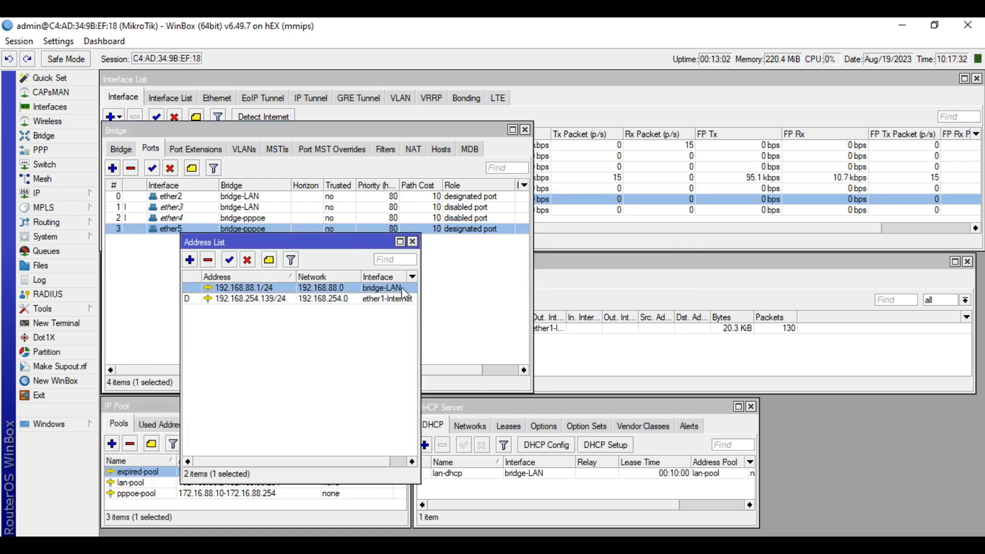
left_click(412, 241)
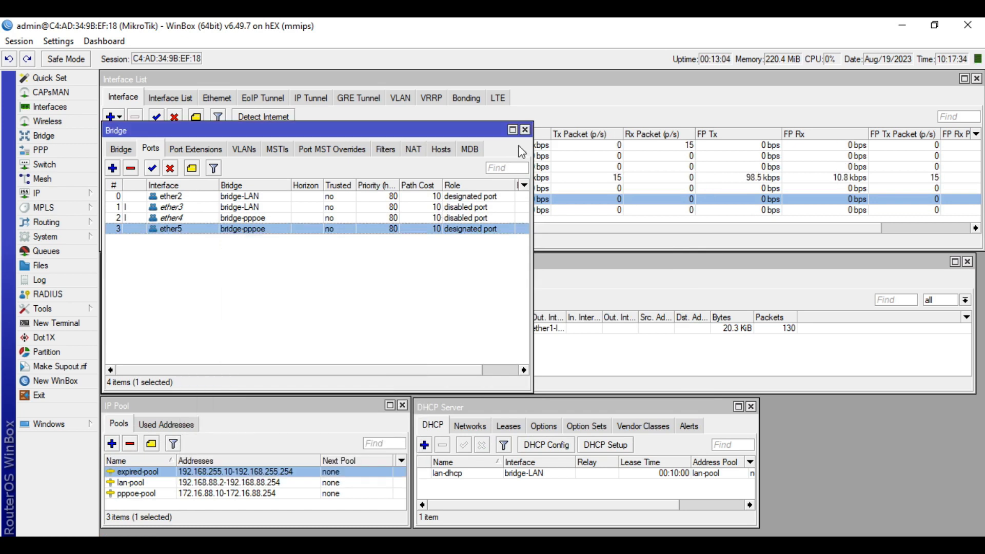
left_click(525, 130)
left_click(36, 193)
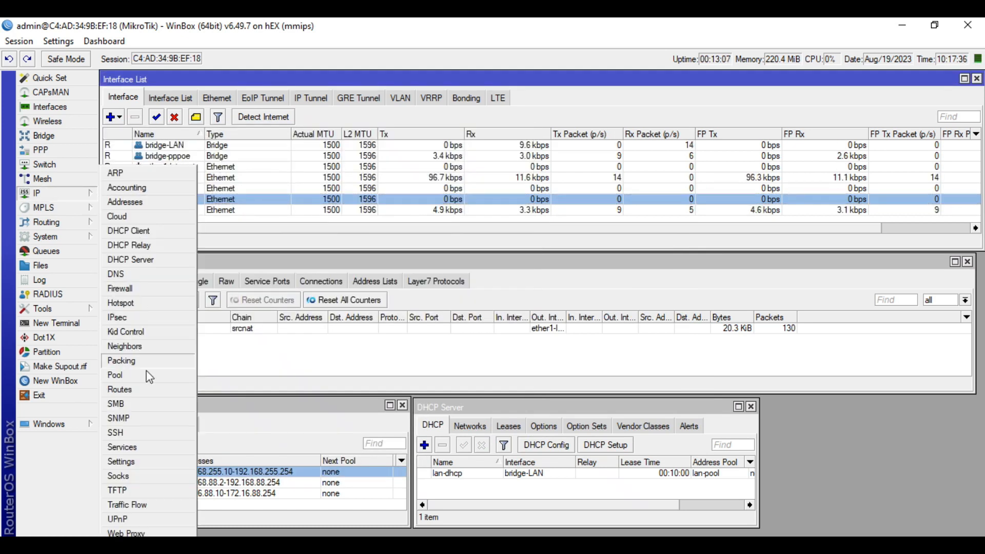
Inspect the 0.0.0.0/0 default route in the routing table
left_click(123, 389)
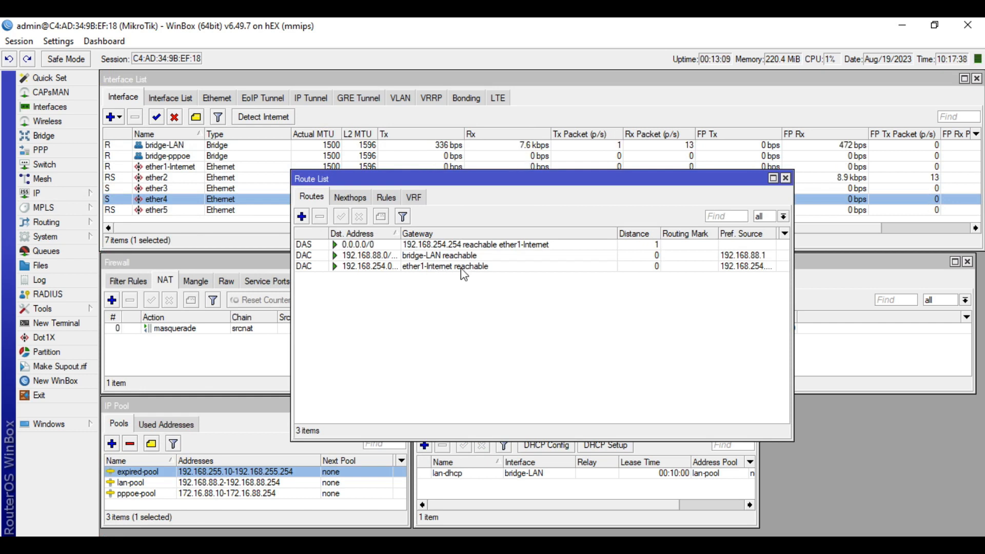
double_click(470, 244)
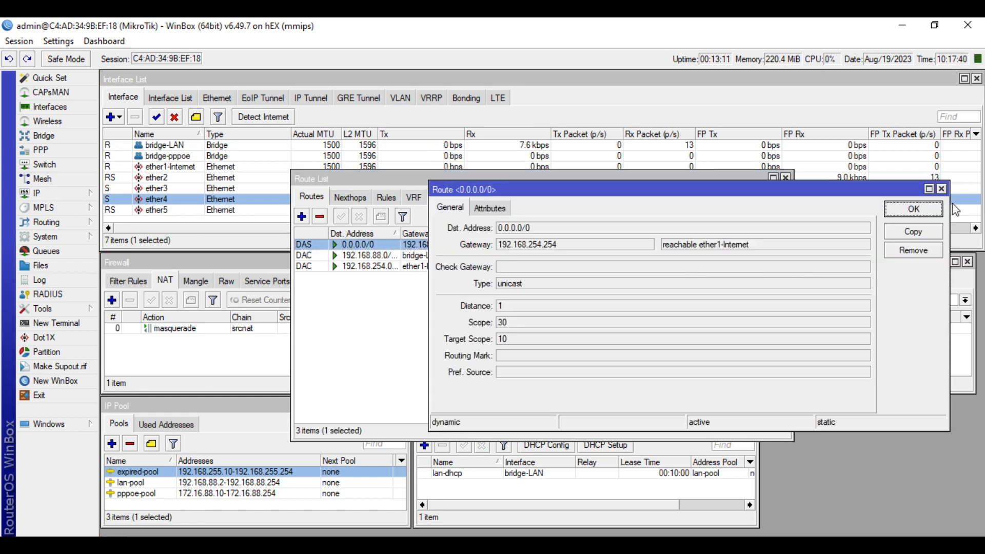
left_click(941, 188)
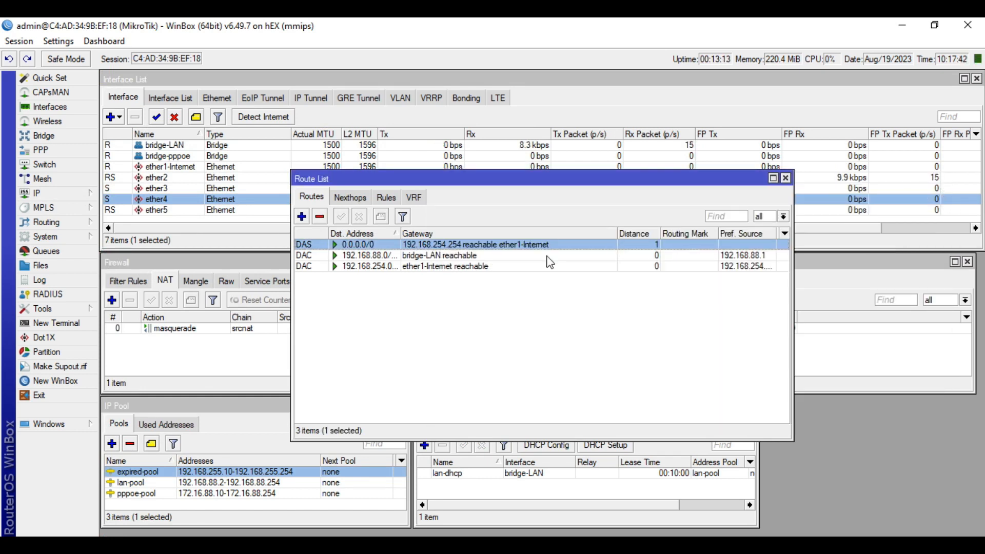
Review the lan-pool, pppoe-pool and expired-pool address pools, then close the IP Pool and Route List windows
left_click(63, 195)
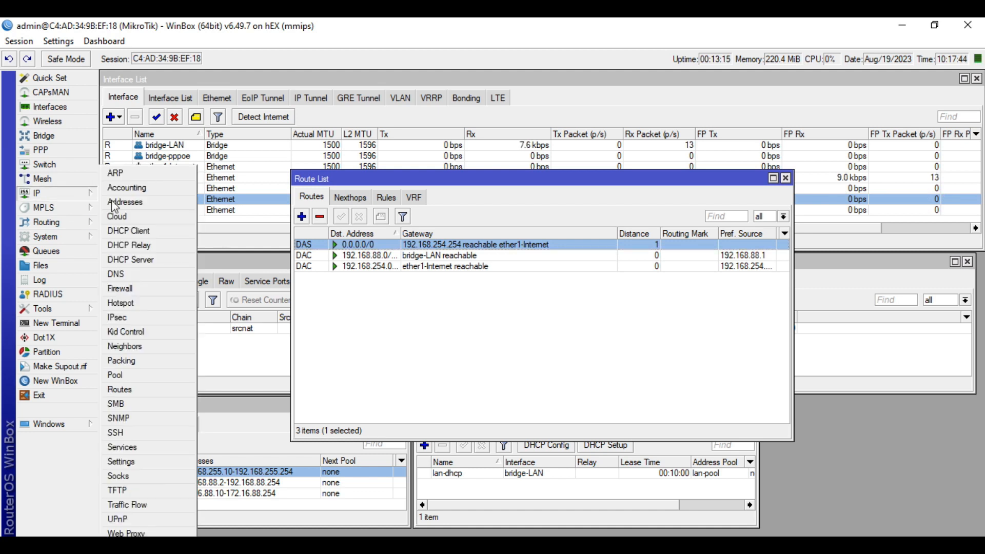
left_click(134, 375)
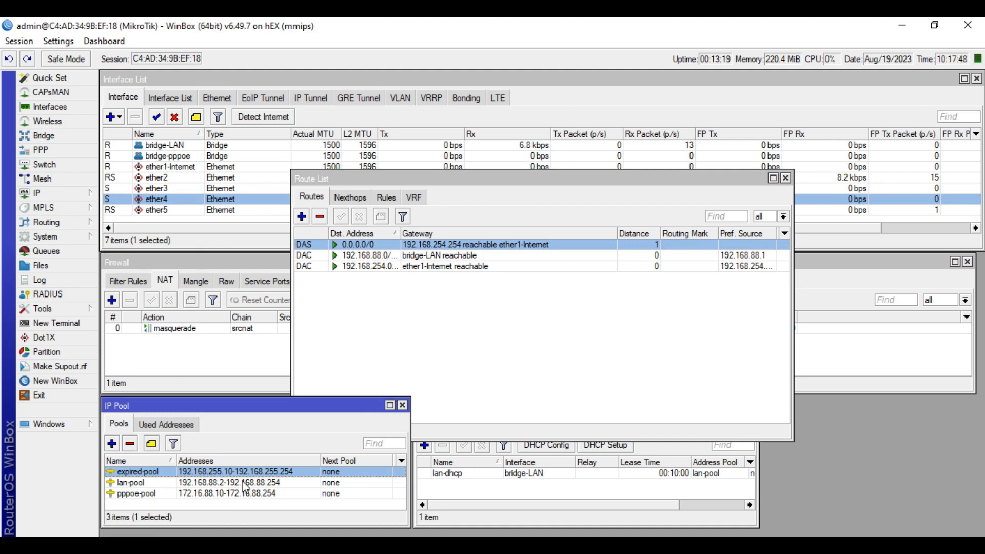
left_click(294, 485)
left_click(295, 491)
left_click(294, 481)
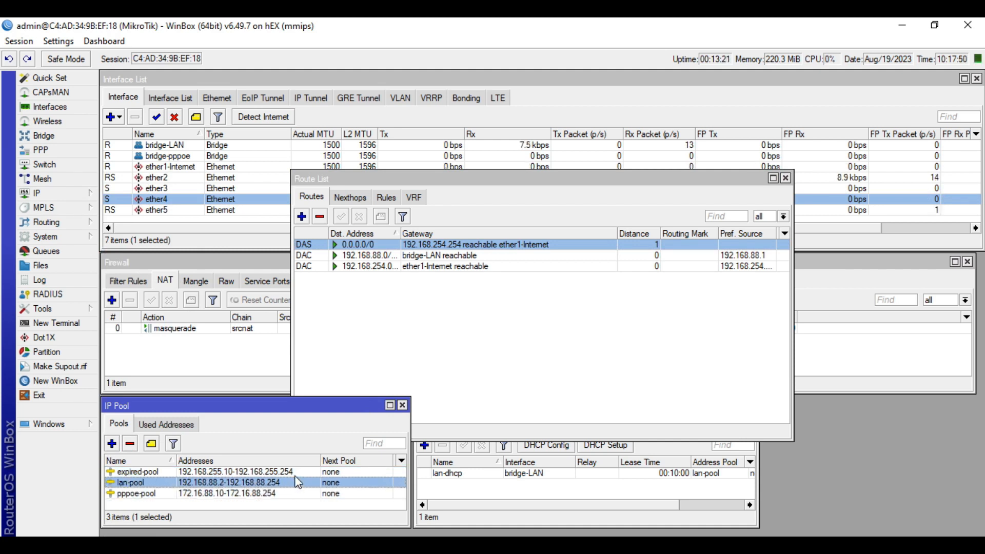
left_click(329, 472)
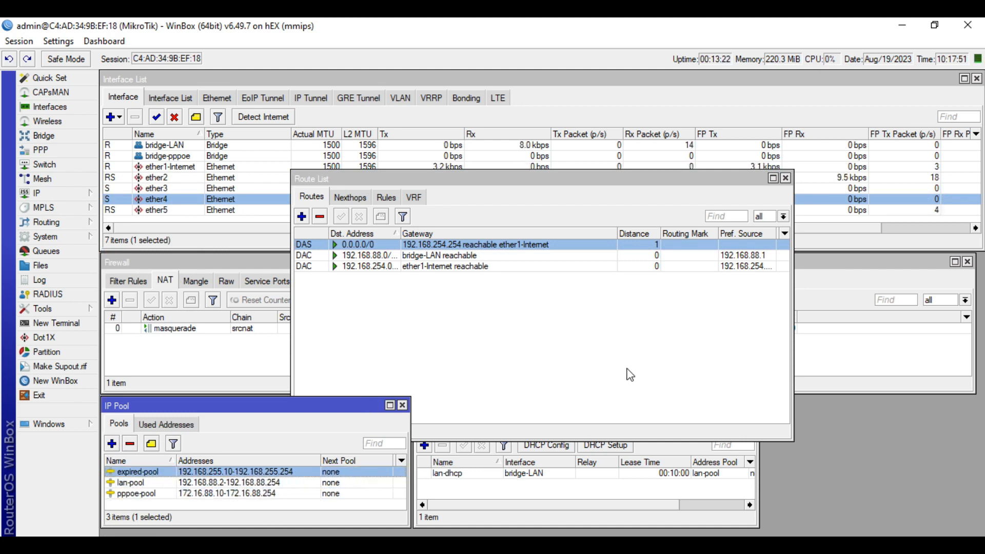
left_click(402, 406)
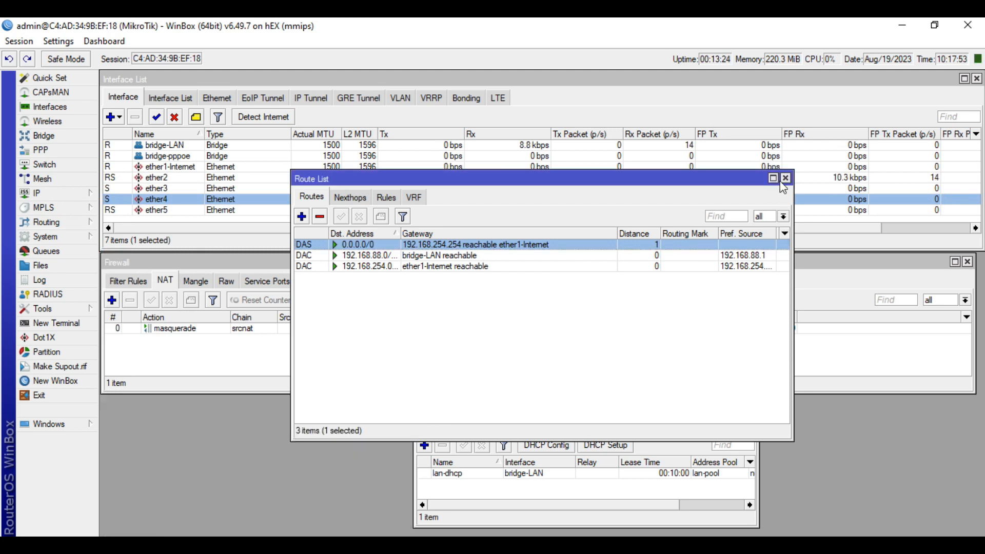
left_click(787, 179)
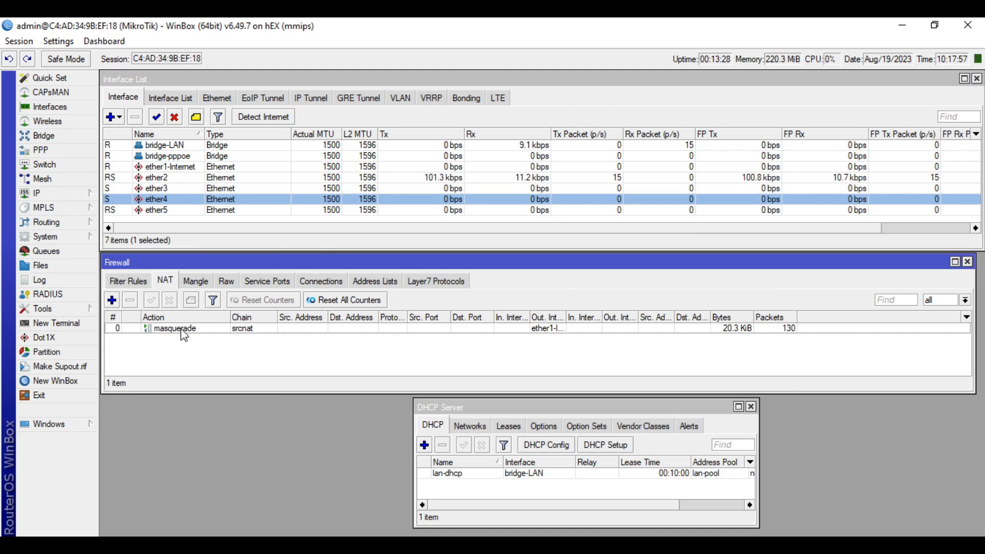
Inspect the srcnat masquerade NAT rule's General and Action settings without changes
double_click(194, 331)
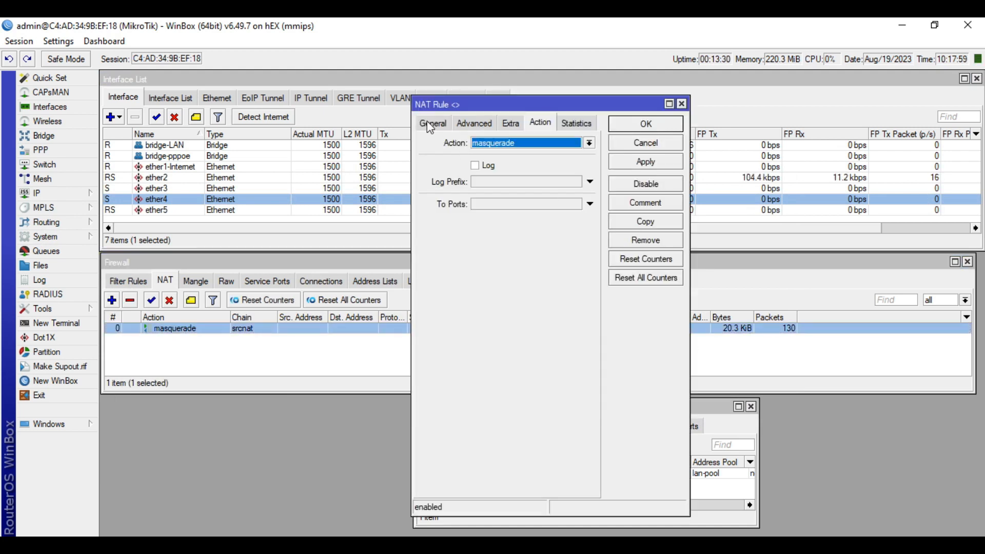
left_click(433, 124)
left_click(541, 124)
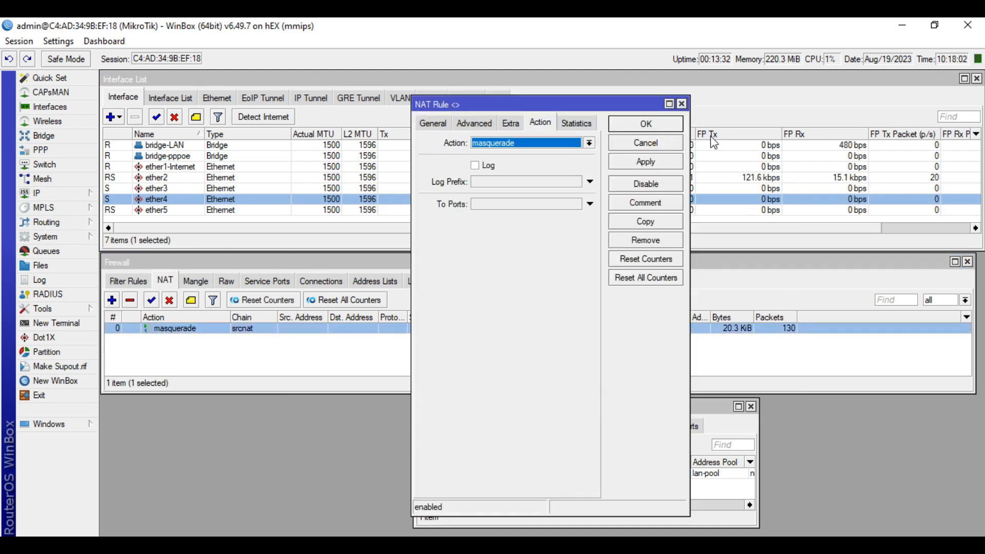
left_click(646, 143)
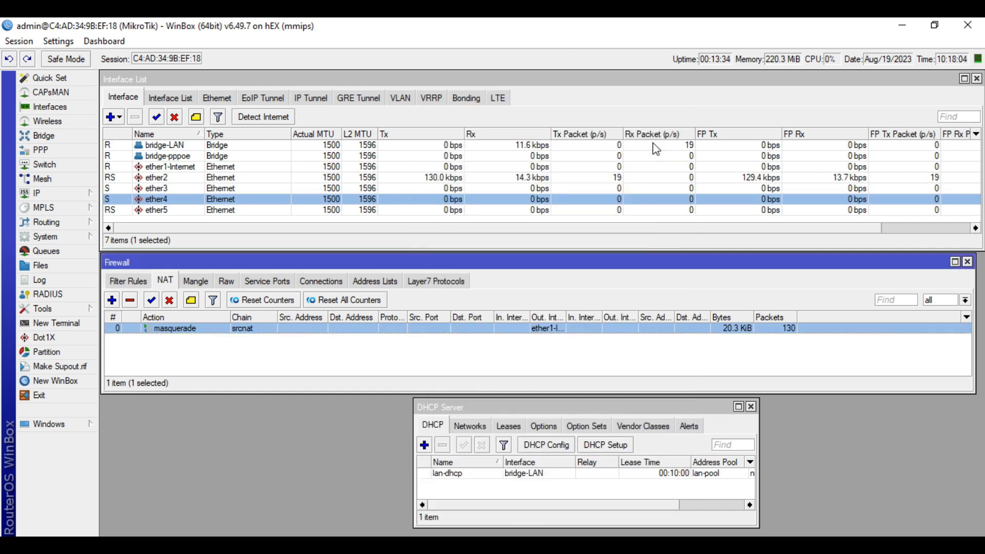
View the expired-clients firewall address list with the IP Pool list reopened alongside
left_click(380, 286)
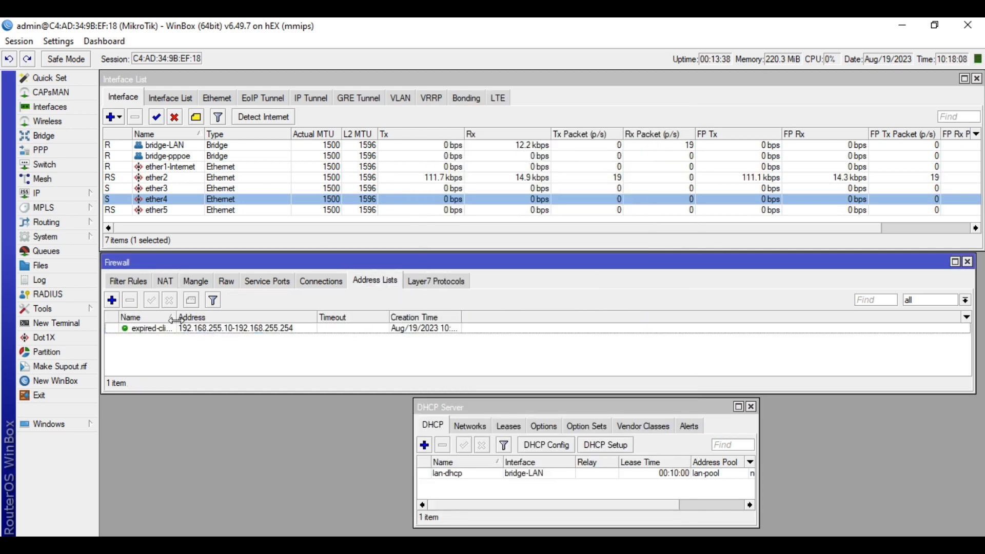
left_click_drag(197, 325, 194, 325)
left_click(222, 333)
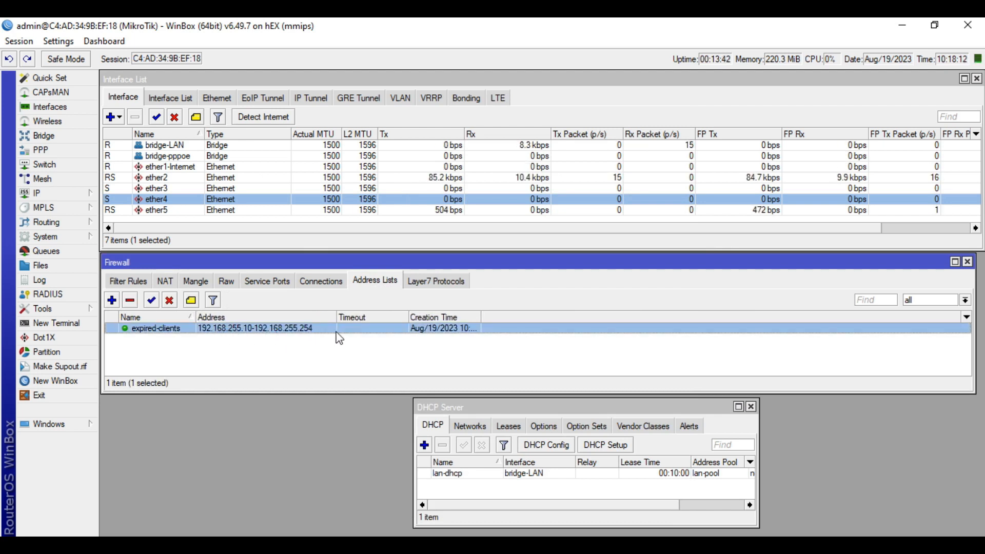
left_click(51, 194)
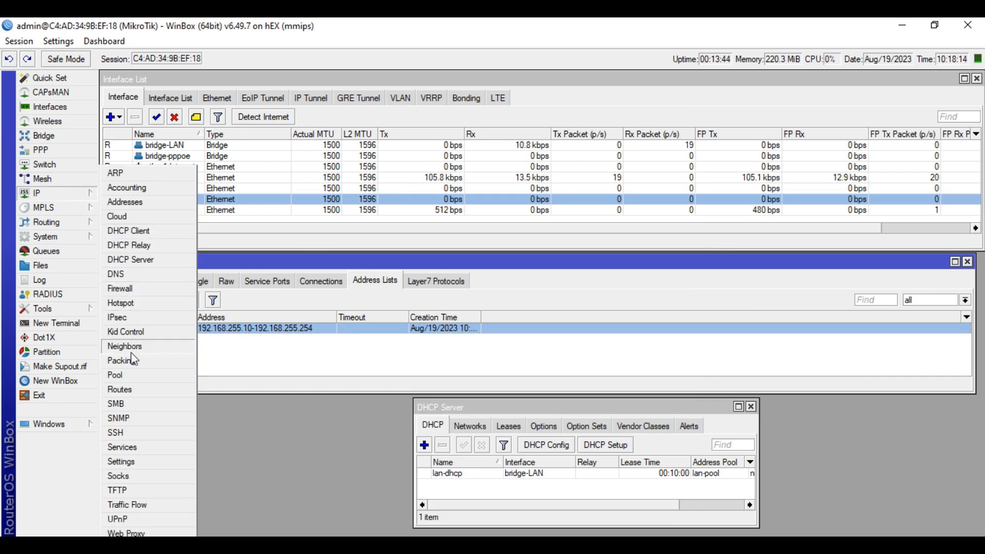
left_click(148, 379)
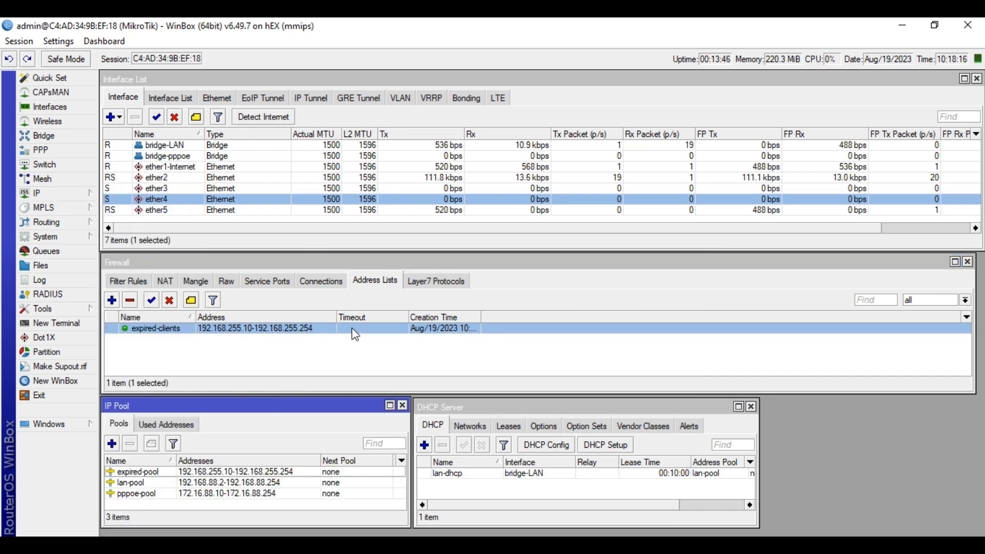
left_click(253, 312)
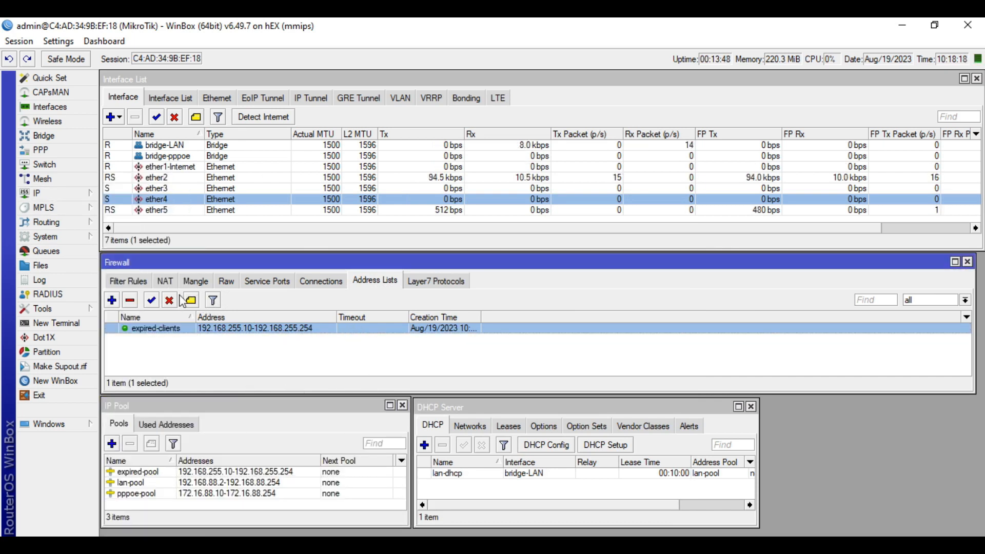
Inspect the forward-chain drop rule's General, Advanced and Action tabs, confirming source address list expired-clients
left_click(123, 281)
double_click(179, 329)
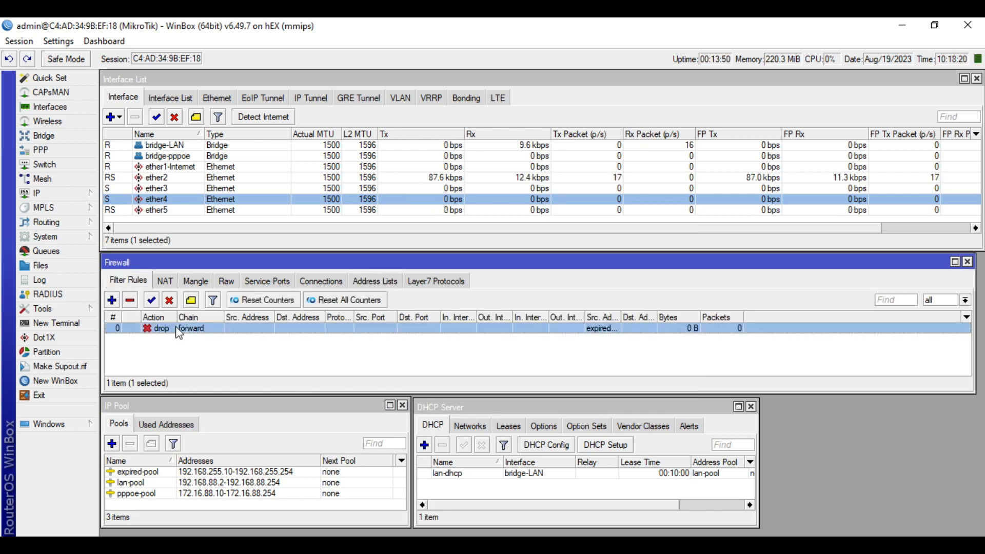
left_click(442, 144)
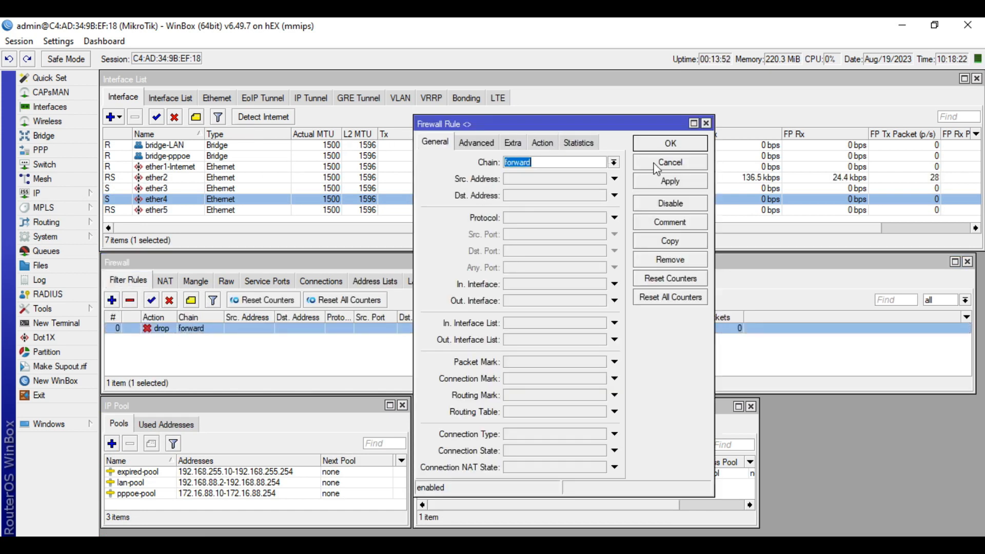
left_click(477, 142)
left_click(586, 162)
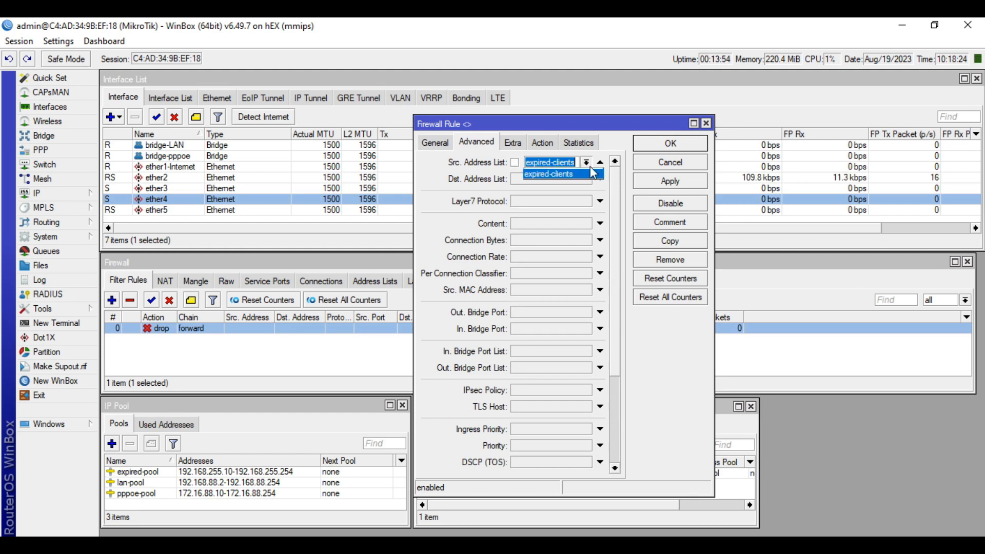
left_click(581, 175)
left_click(543, 142)
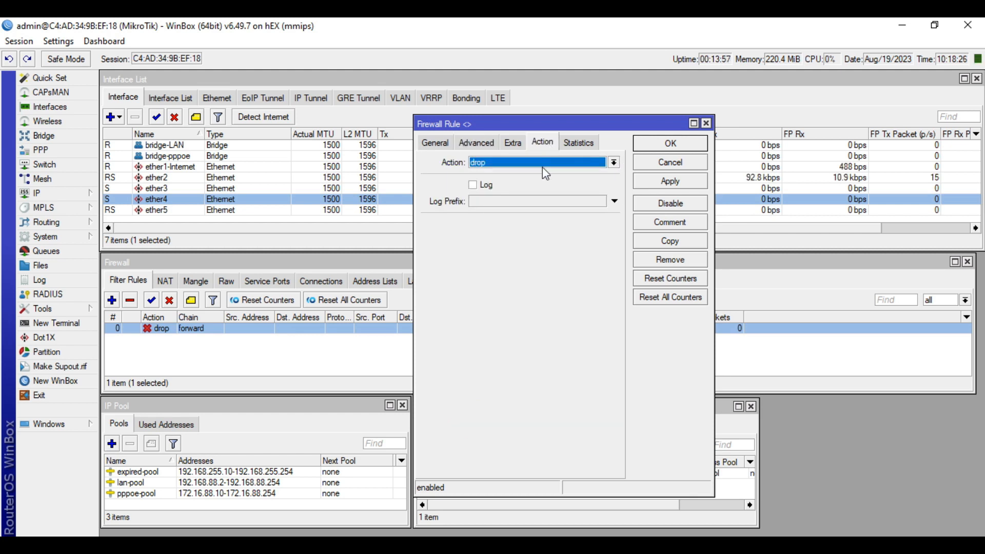
left_click(658, 165)
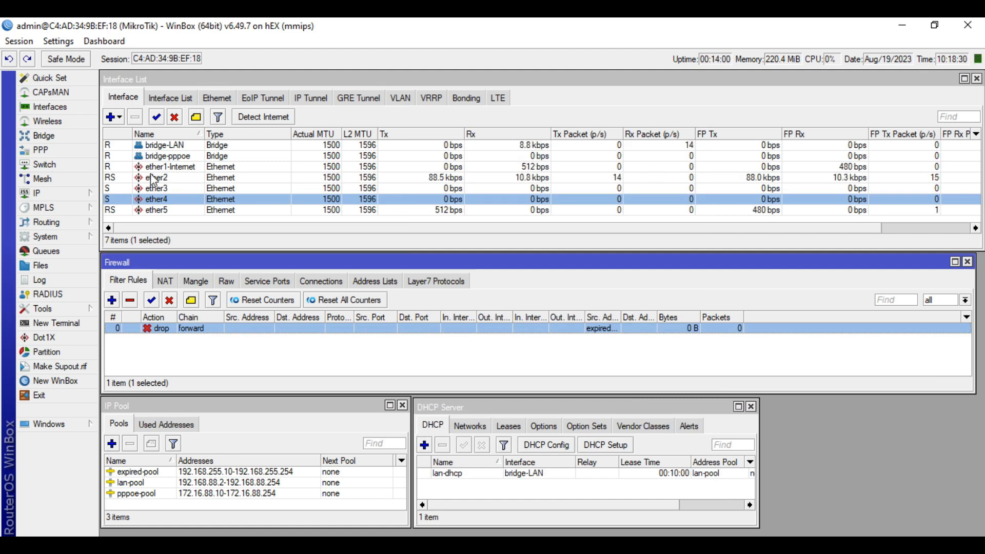
Inspect the JAT-PPPoE server on bridge-pppoe unchanged, then show the empty PPP Secrets list
left_click(37, 150)
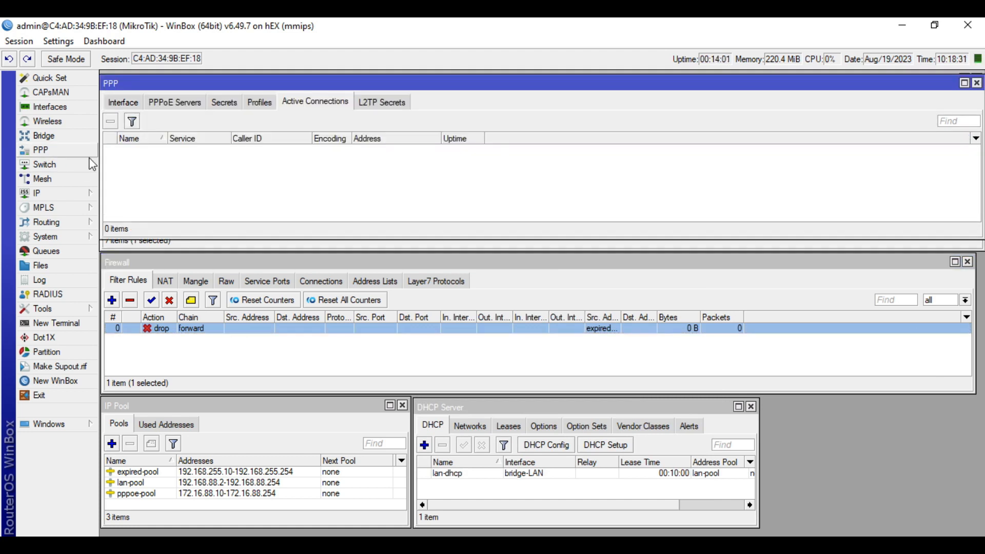
left_click(162, 100)
double_click(185, 149)
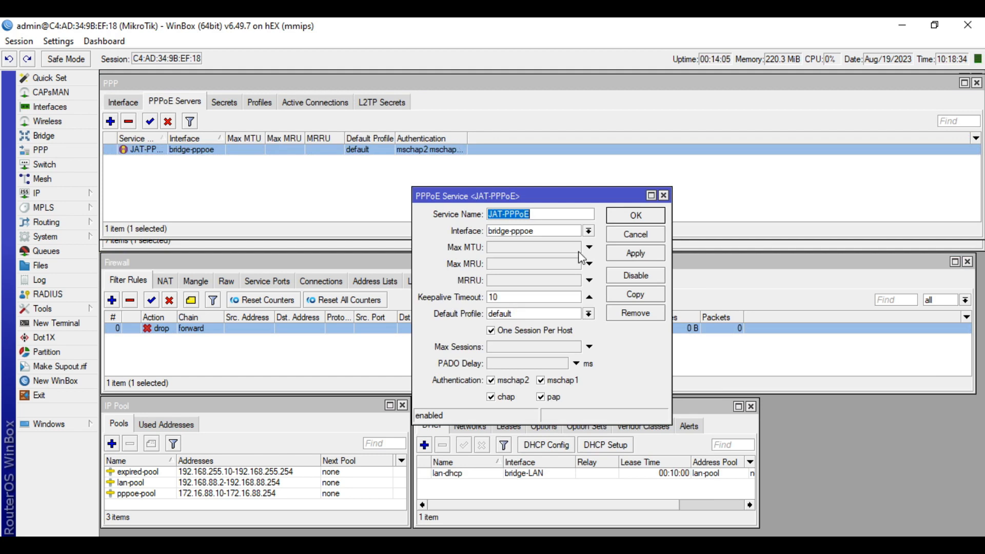
left_click(562, 216)
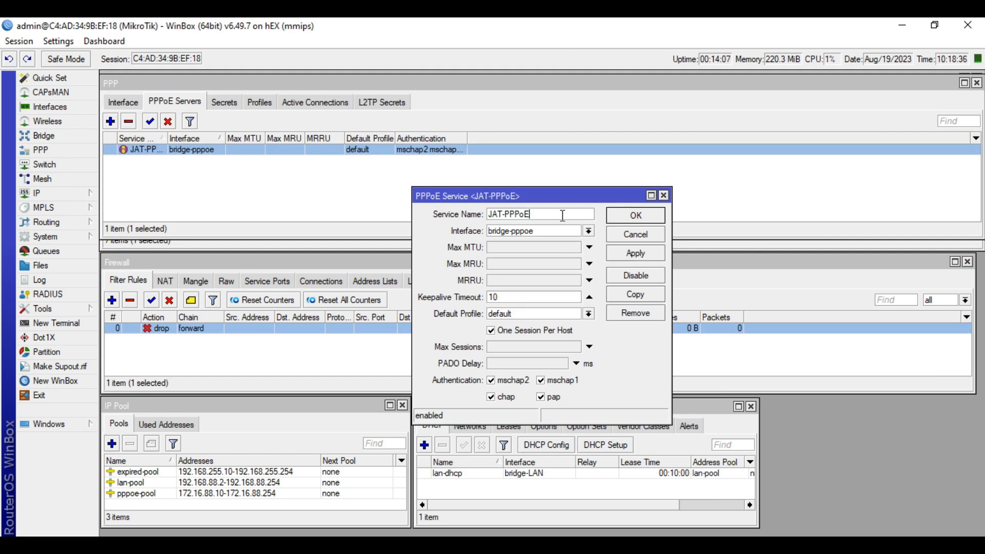
left_click_drag(551, 214, 477, 212)
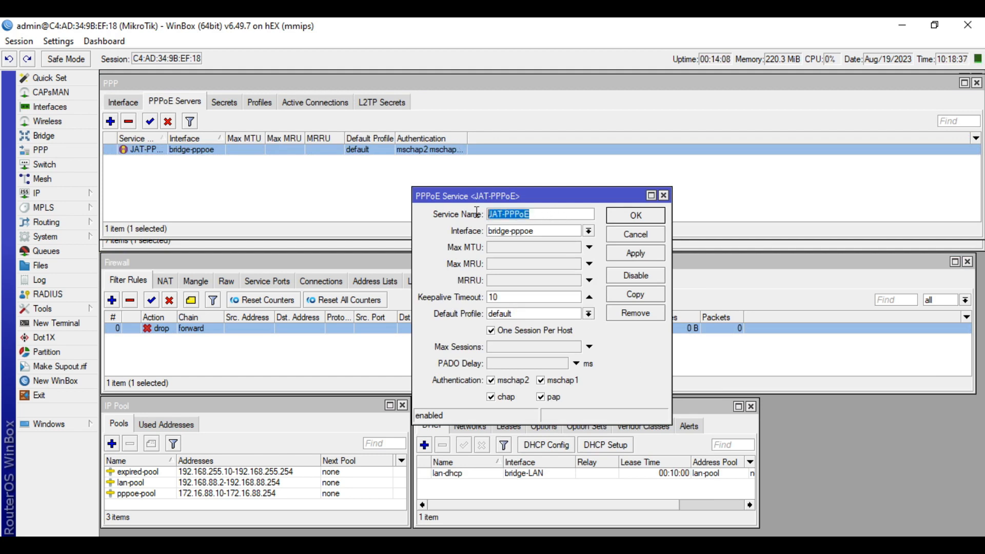
double_click(540, 235)
left_click(540, 236)
left_click(452, 223)
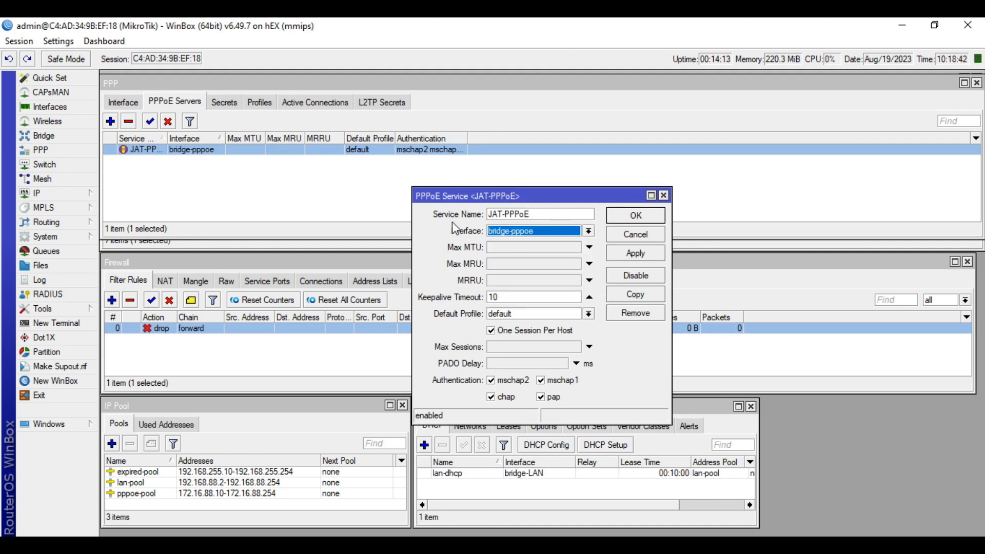
left_click(650, 237)
left_click(223, 102)
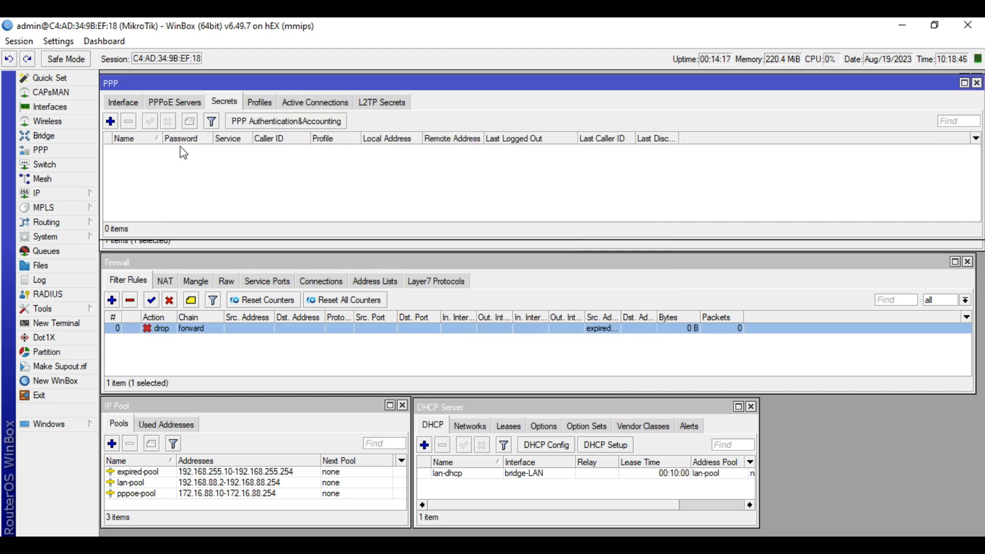
Inspect the 1MB profile's local address and the 2MB profile's limits, closing both unchanged
left_click(259, 102)
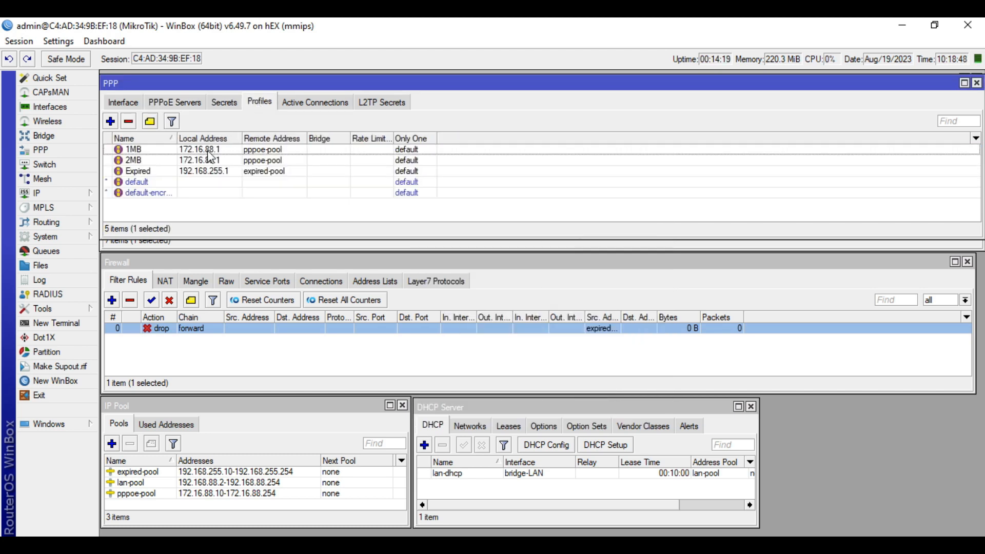
double_click(208, 150)
left_click(556, 188)
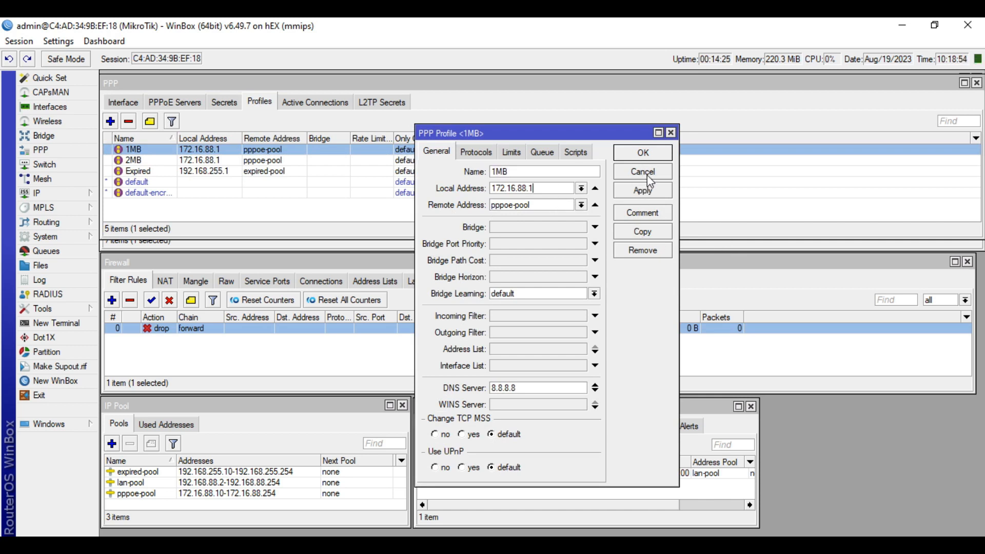
left_click(648, 174)
double_click(249, 160)
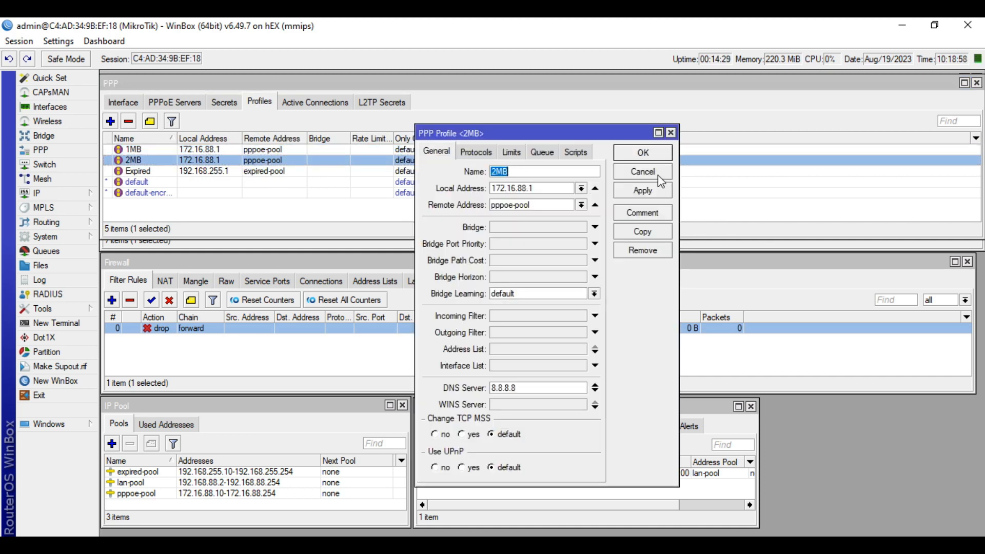
left_click(512, 152)
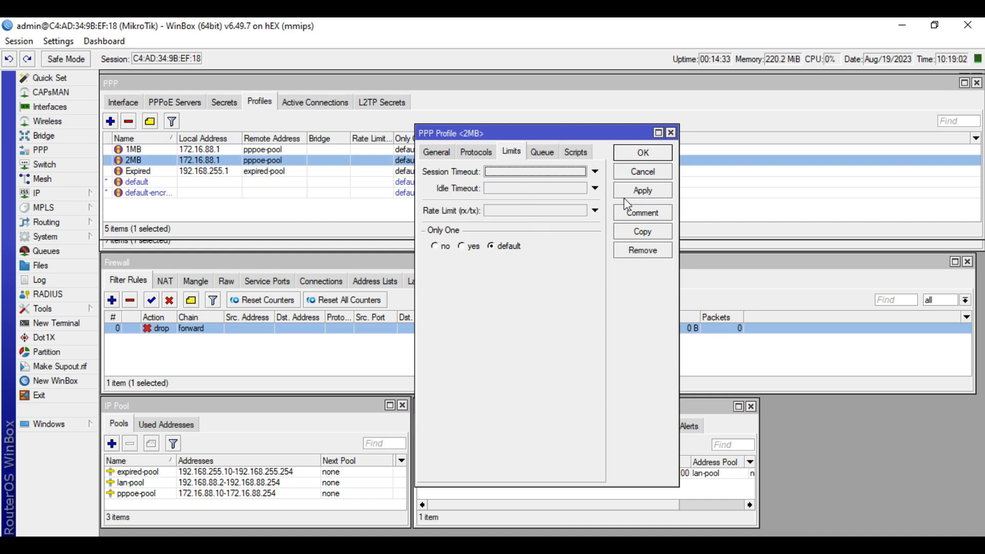
left_click(649, 174)
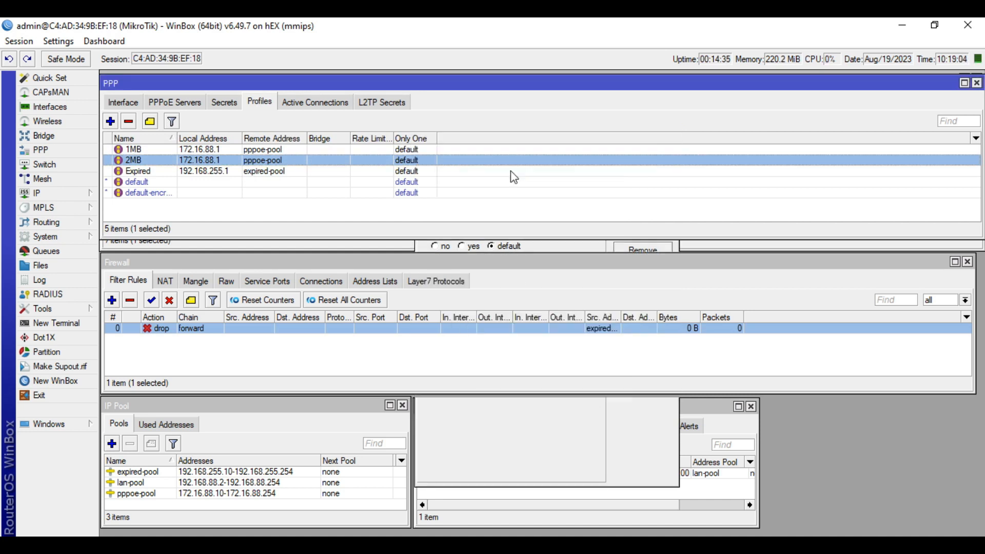
Inspect the Expired profile's limits and general settings (expired-pool, 192.168.255.1) without changes
double_click(361, 171)
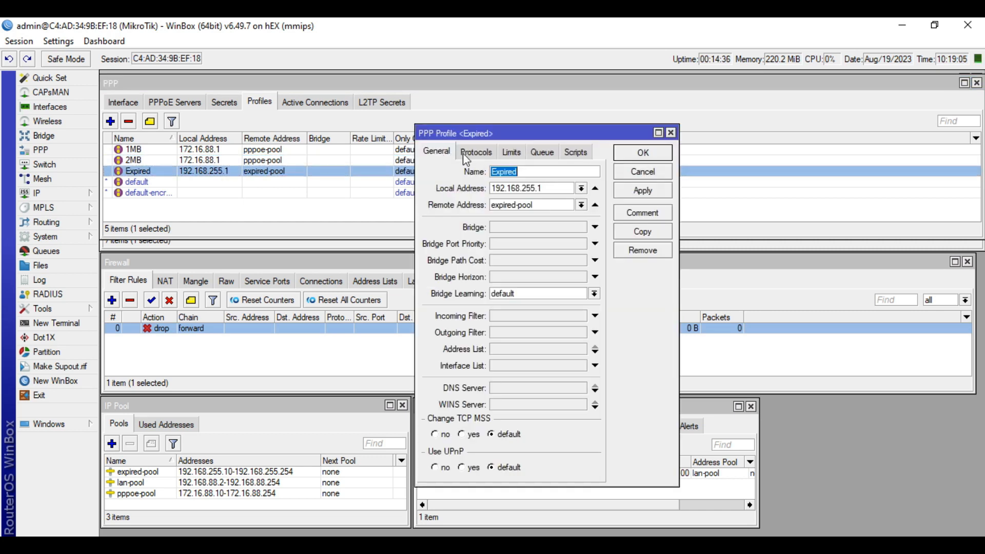
left_click(512, 152)
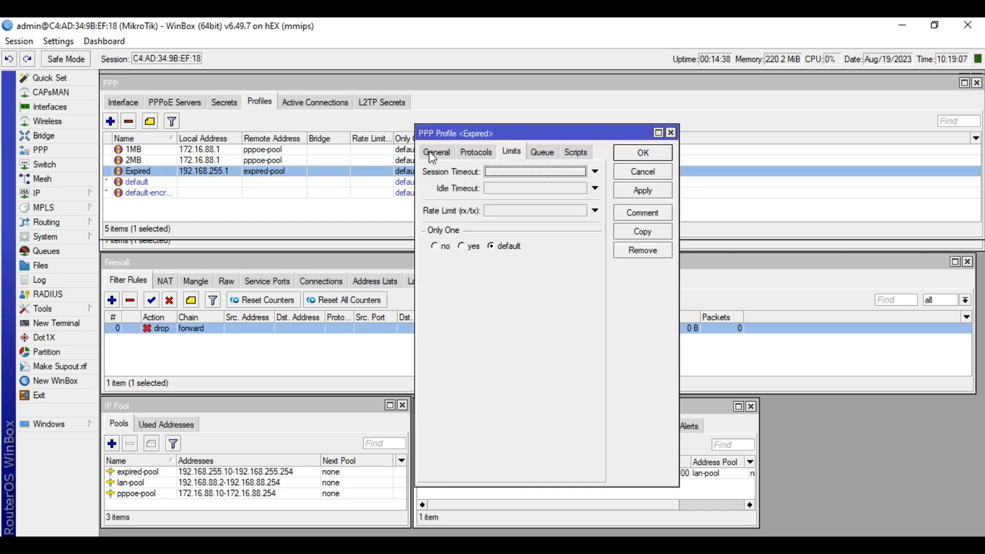
left_click(429, 150)
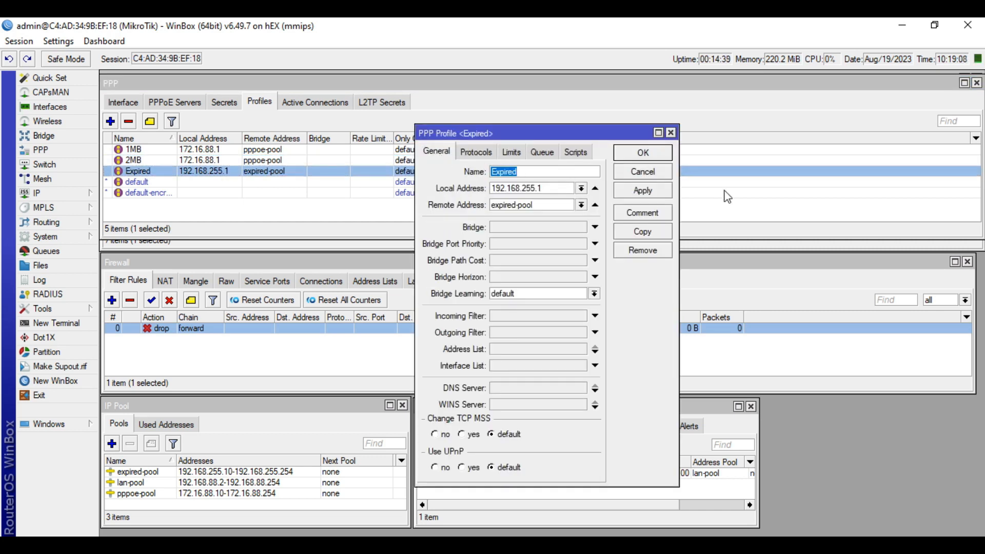
left_click(662, 174)
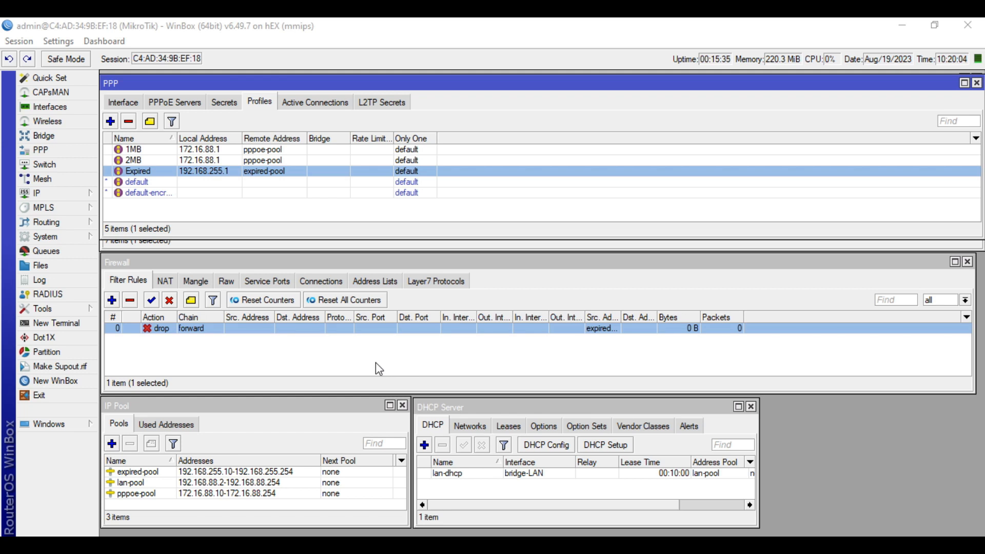
Check System Resources for architecture mmips and RouterOS 6.49.7 (stable), then close it
left_click(48, 238)
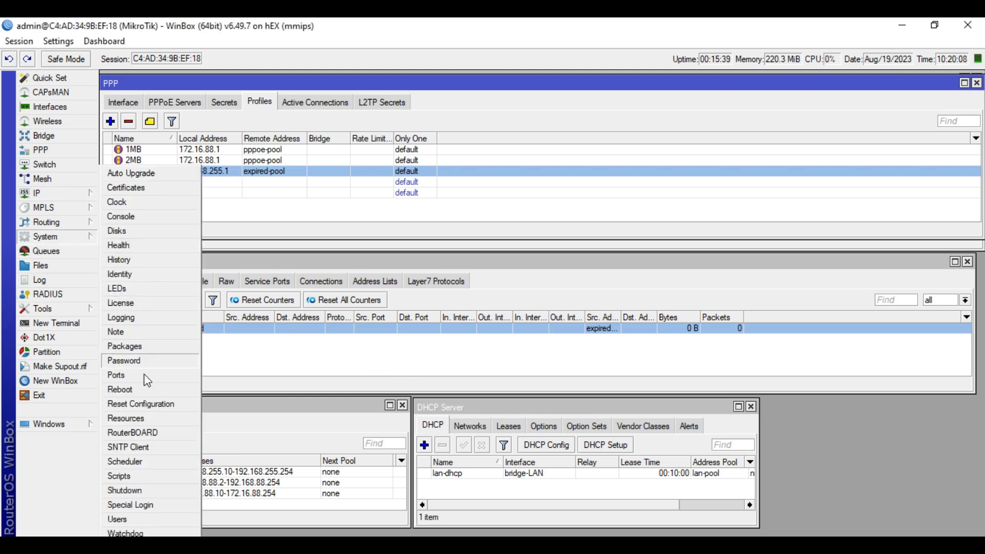
left_click(146, 419)
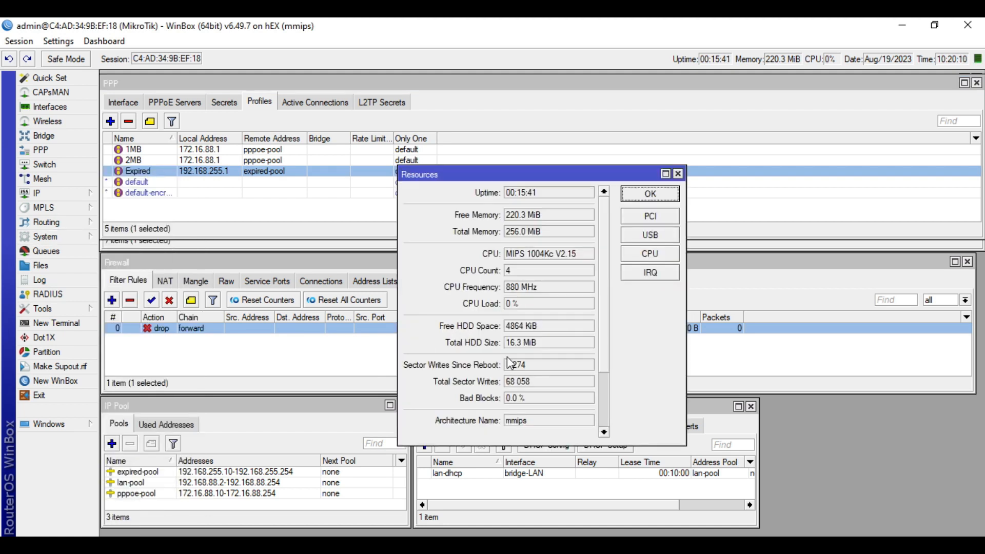
scroll(486, 368, "down", 3)
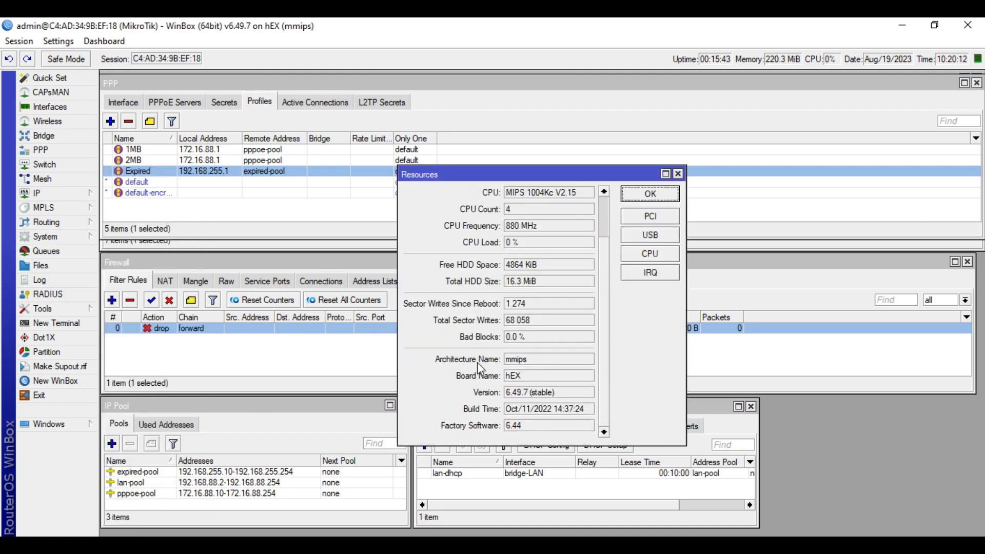
double_click(510, 360)
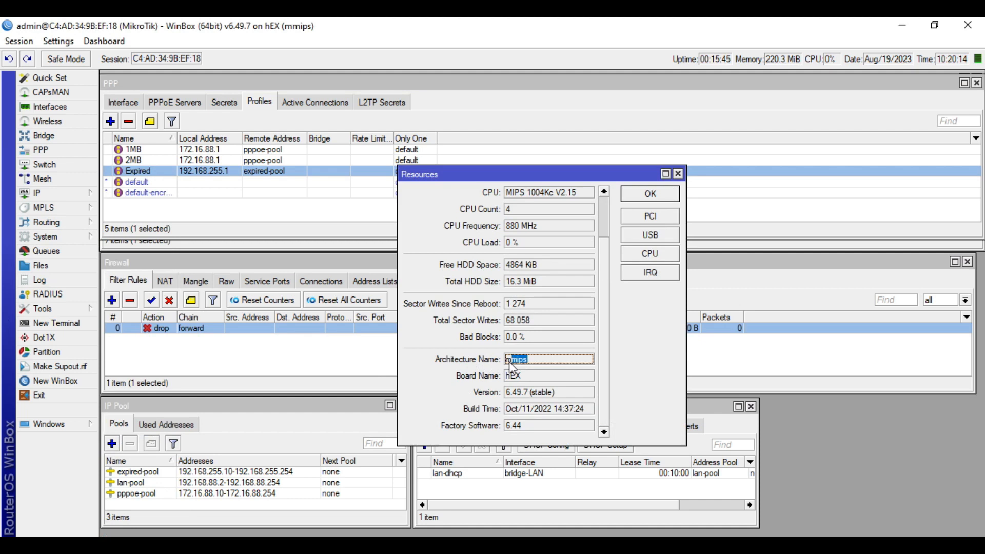
left_click(526, 360)
left_click_drag(566, 400, 492, 401)
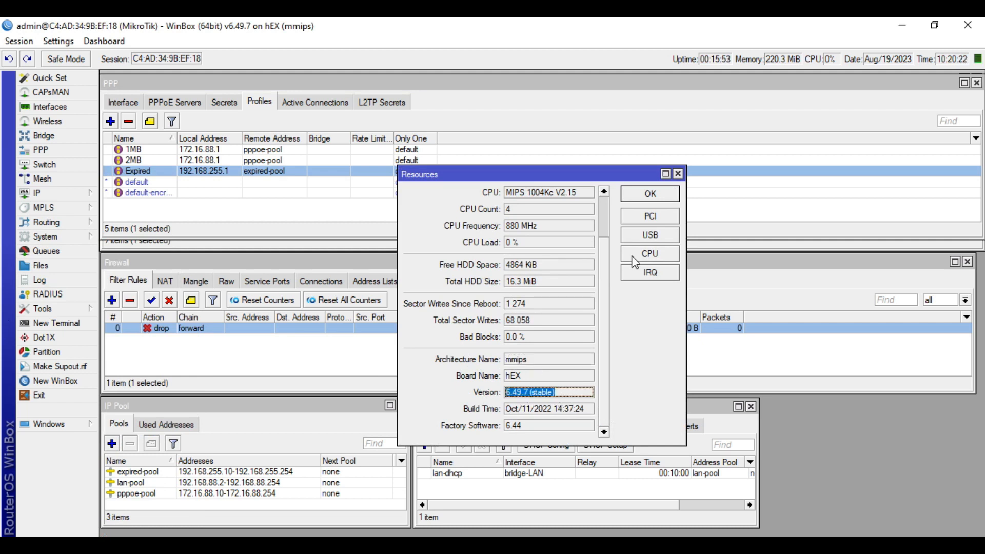
left_click(677, 195)
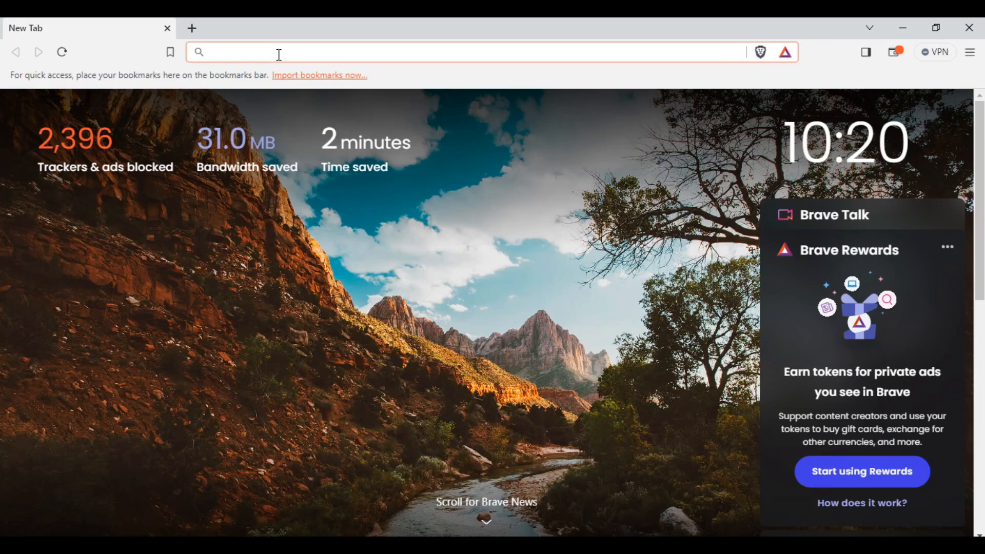
Search 'mikrotik' in Brave and open the official mikrotik.com result
type("mikrotik")
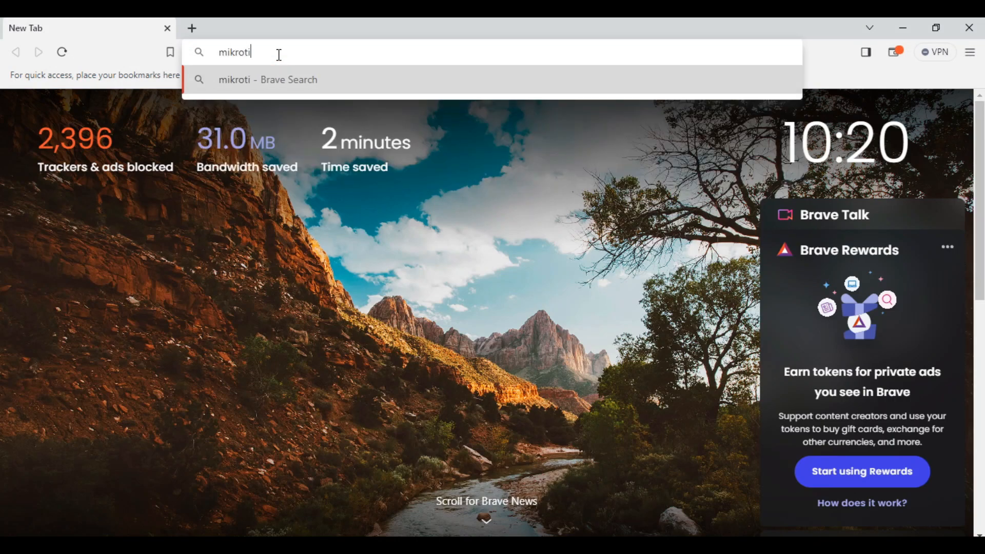
key("Return")
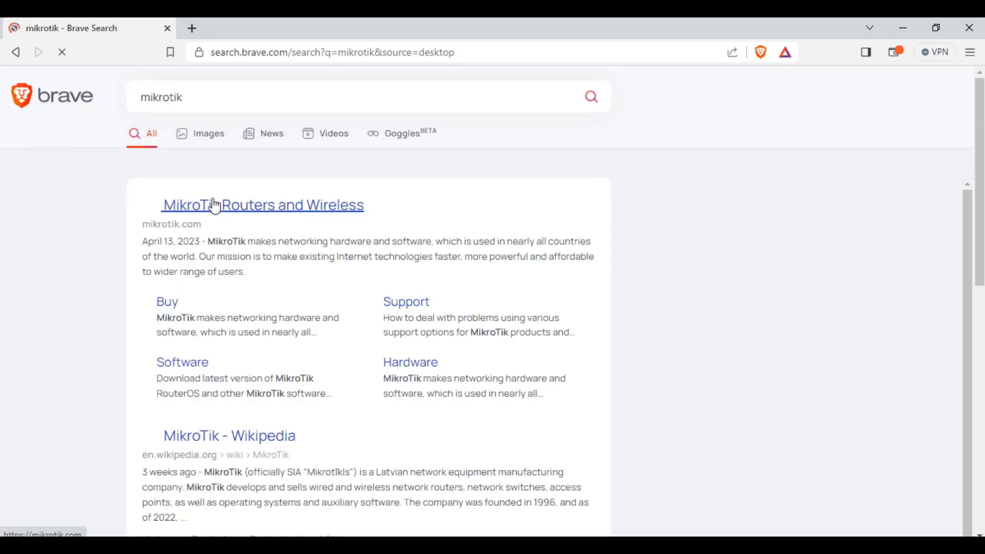
left_click(213, 207)
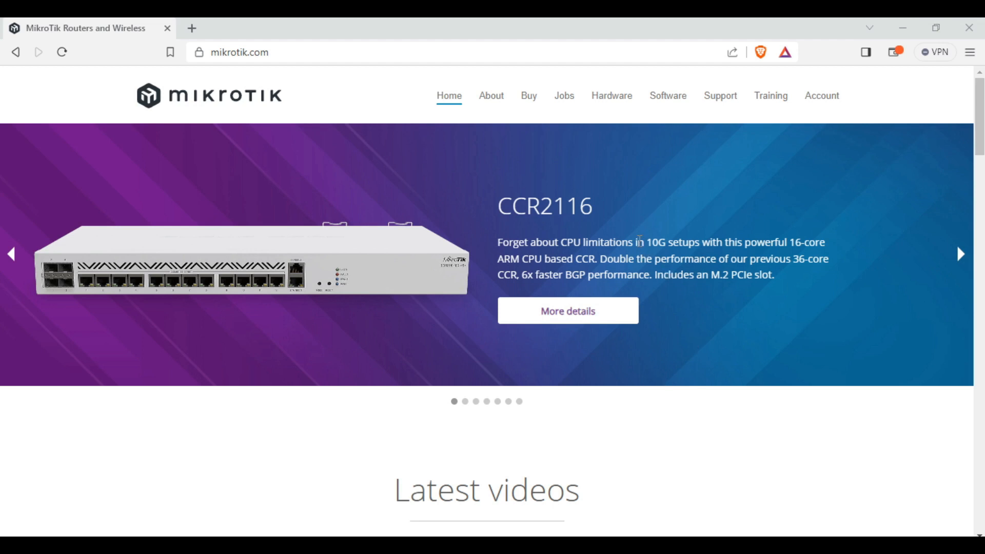
Go to Software's download archive and expand Release 6.49.7
left_click(650, 101)
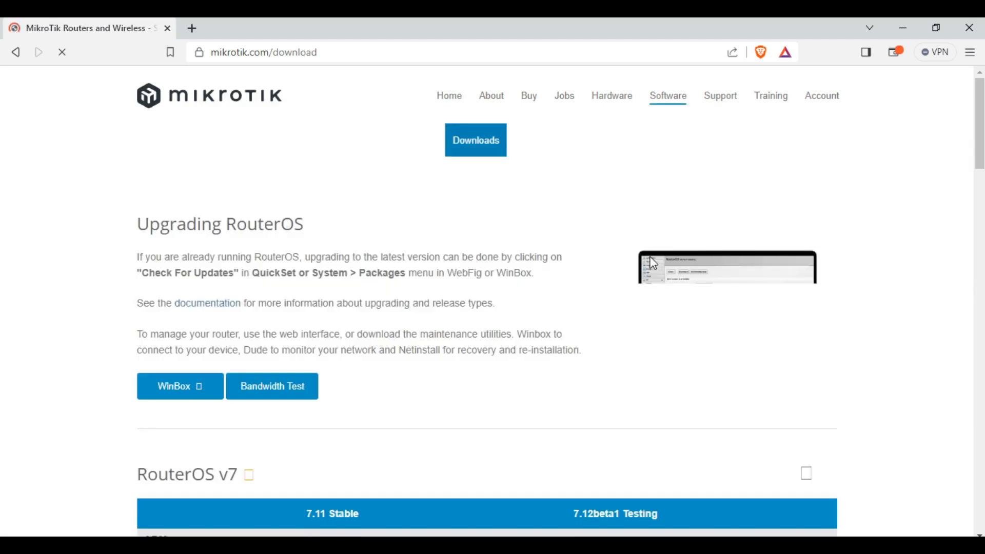
scroll(486, 285, "down", 1)
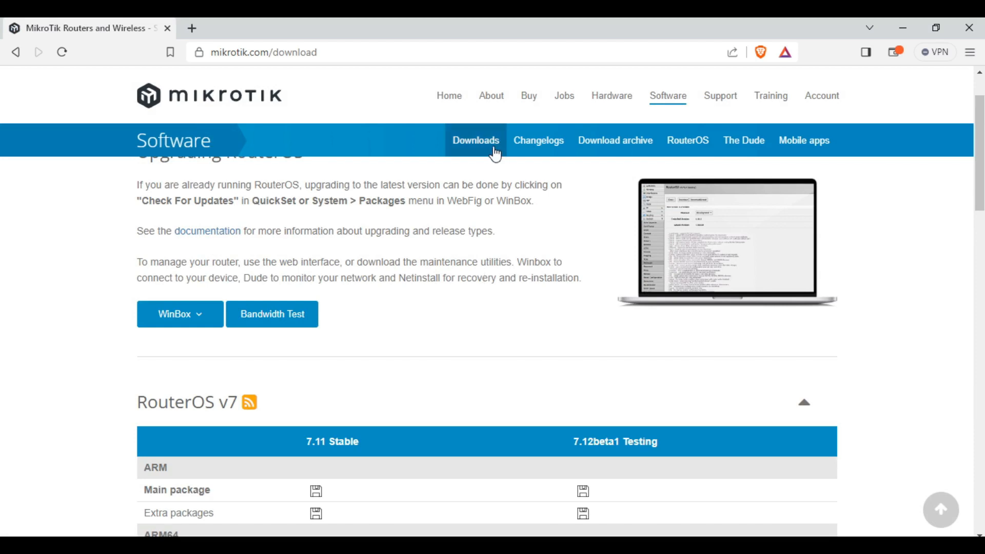
left_click(632, 152)
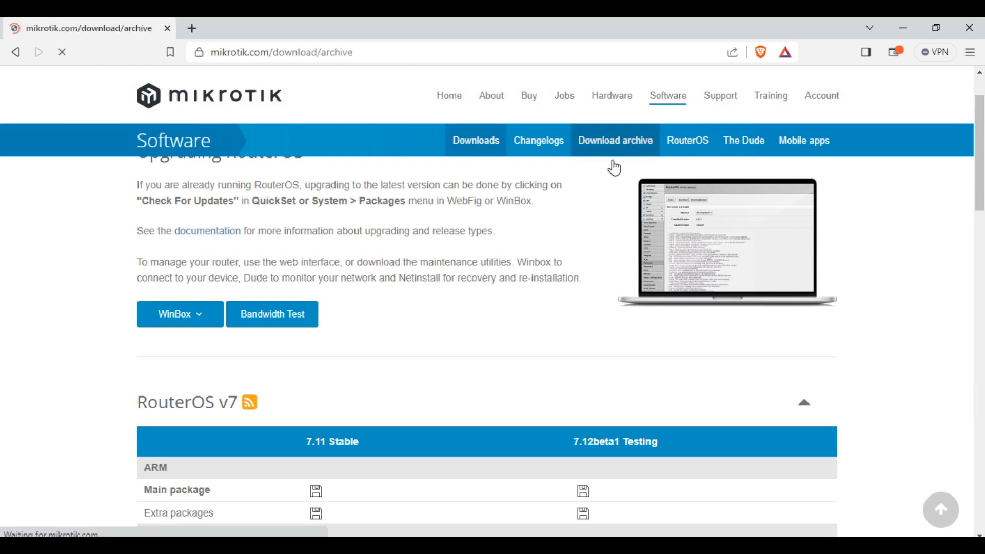
scroll(544, 327, "down", 3)
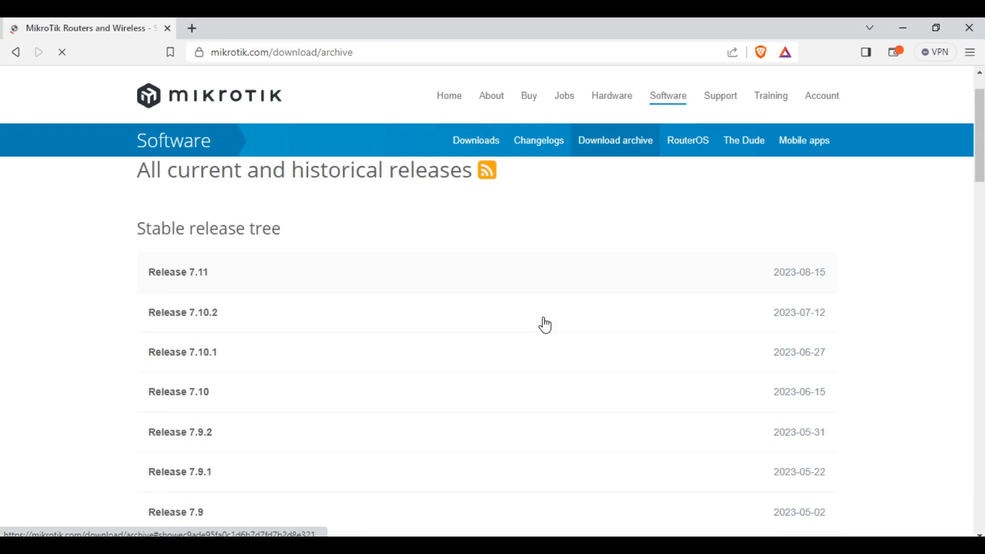
scroll(546, 330, "down", 3)
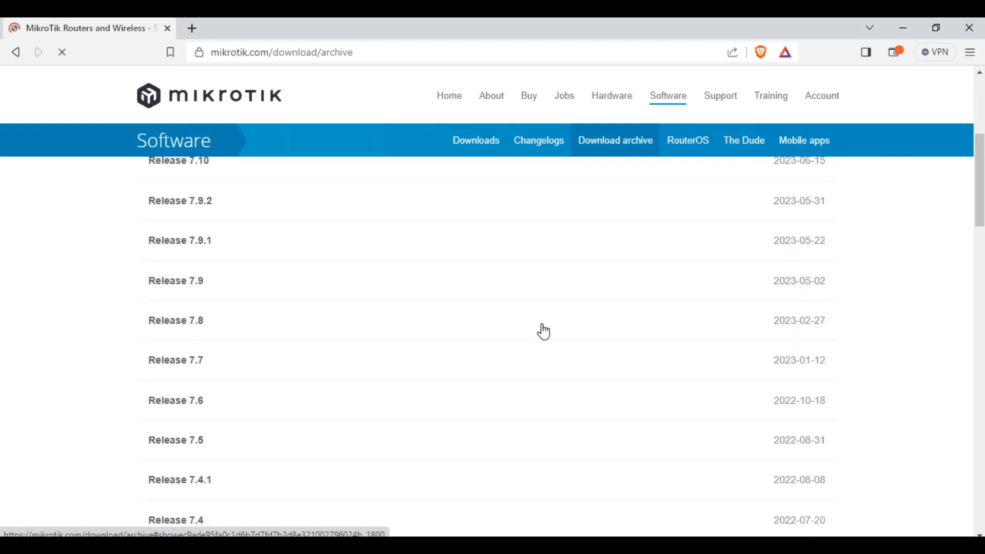
scroll(544, 331, "down", 4)
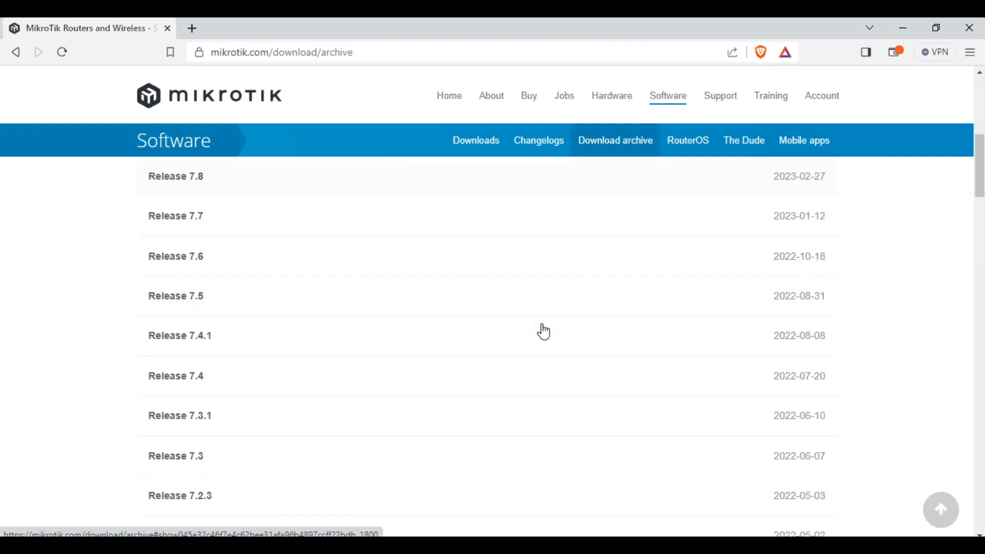
scroll(544, 331, "down", 4)
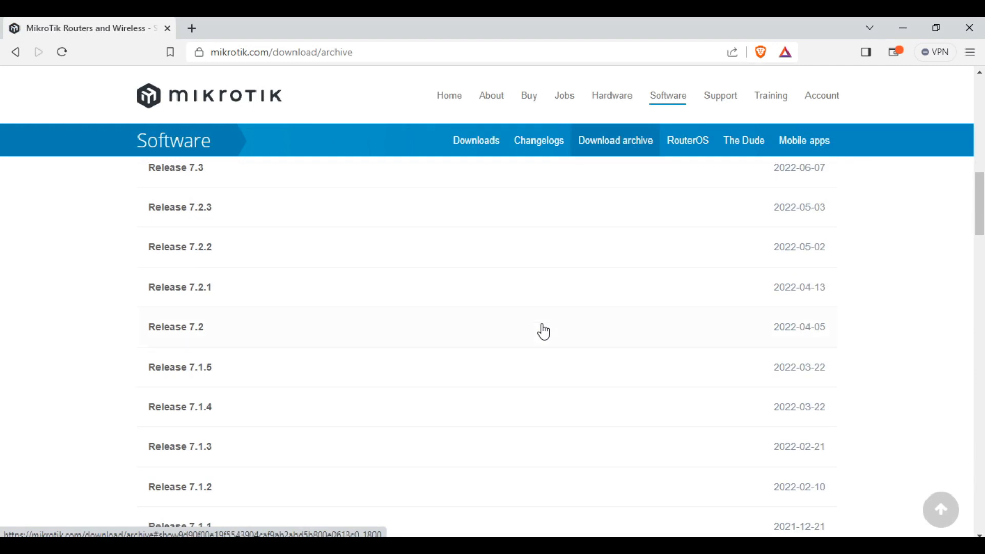
scroll(544, 331, "down", 12)
scroll(539, 331, "up", 3)
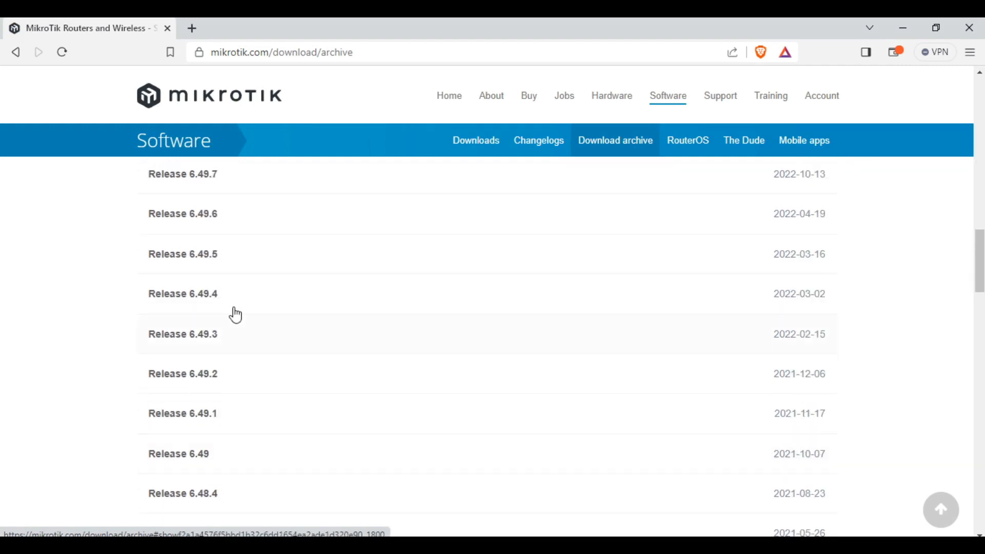
scroll(211, 287, "up", 1)
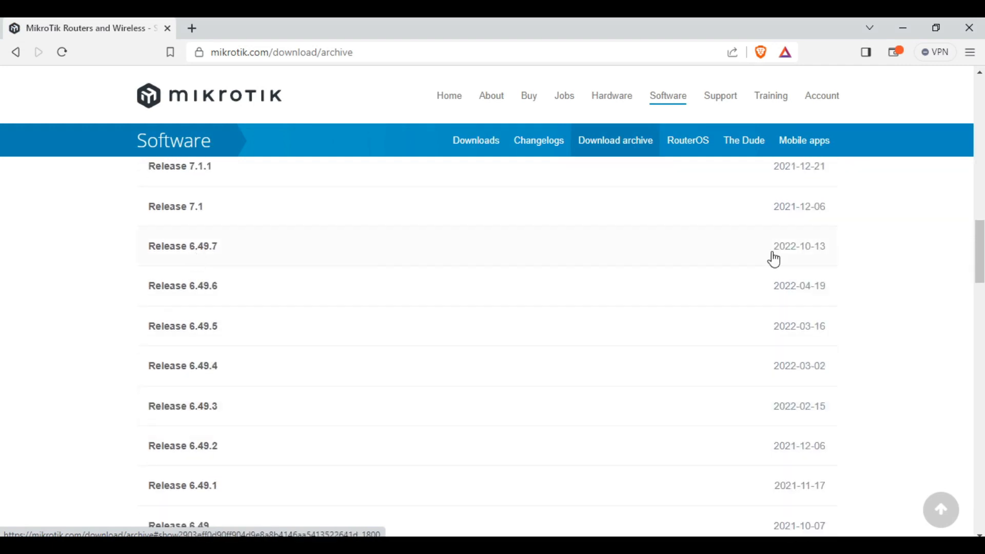
left_click(587, 253)
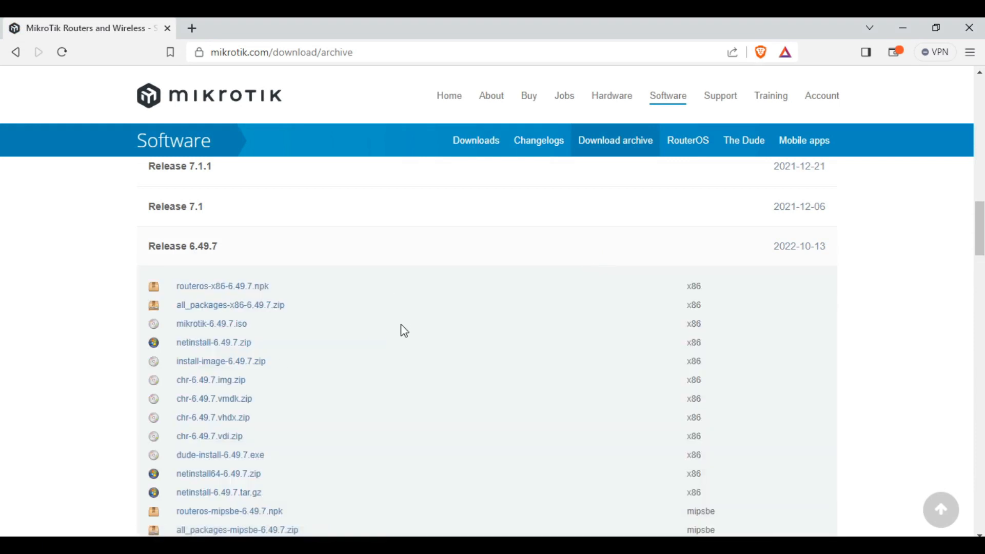
Download all_packages-mmips-6.49.7.zip and dismiss the Save As dialog
scroll(401, 331, "down", 3)
scroll(403, 336, "down", 4)
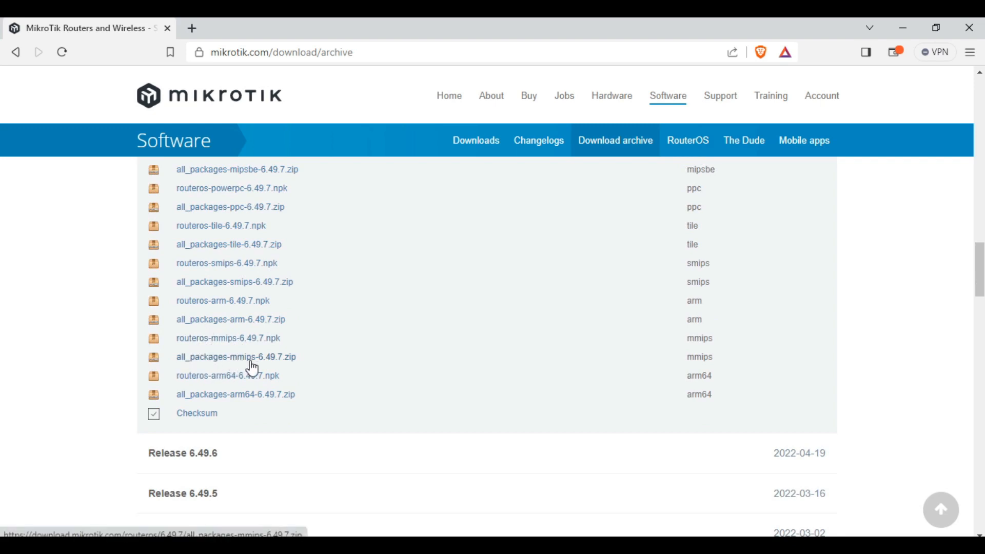
left_click(230, 362)
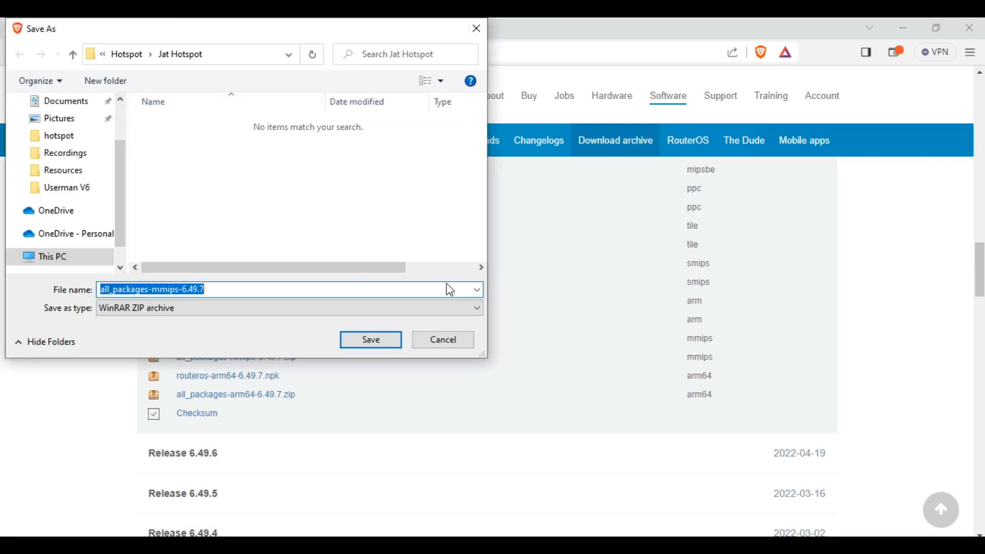
left_click(451, 343)
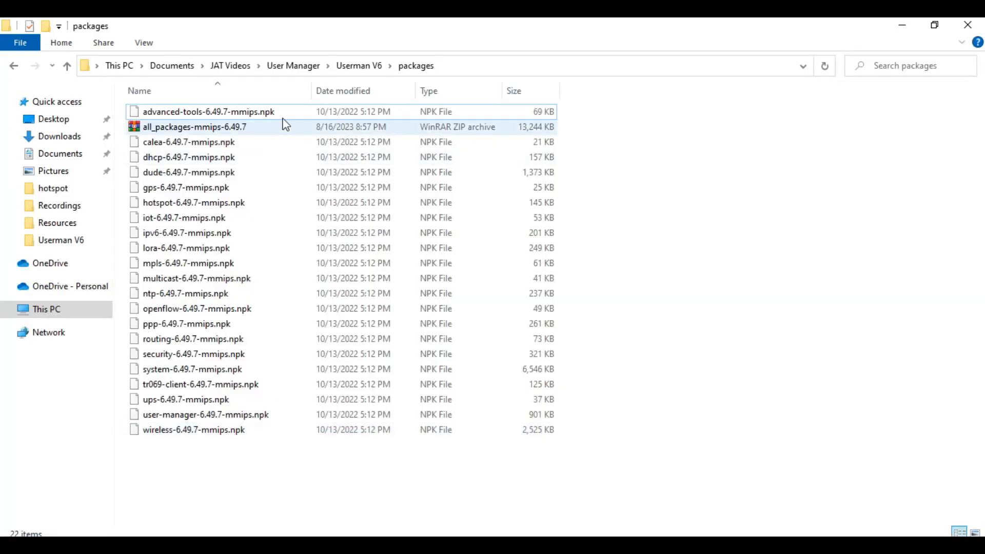
Open the downloaded all_packages archive in File Explorer
left_click(193, 127)
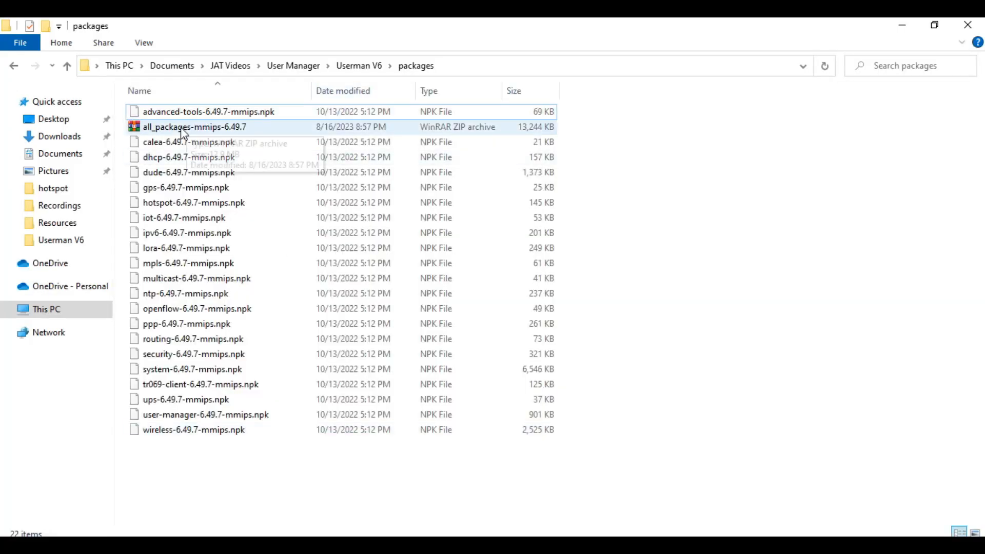
double_click(231, 130)
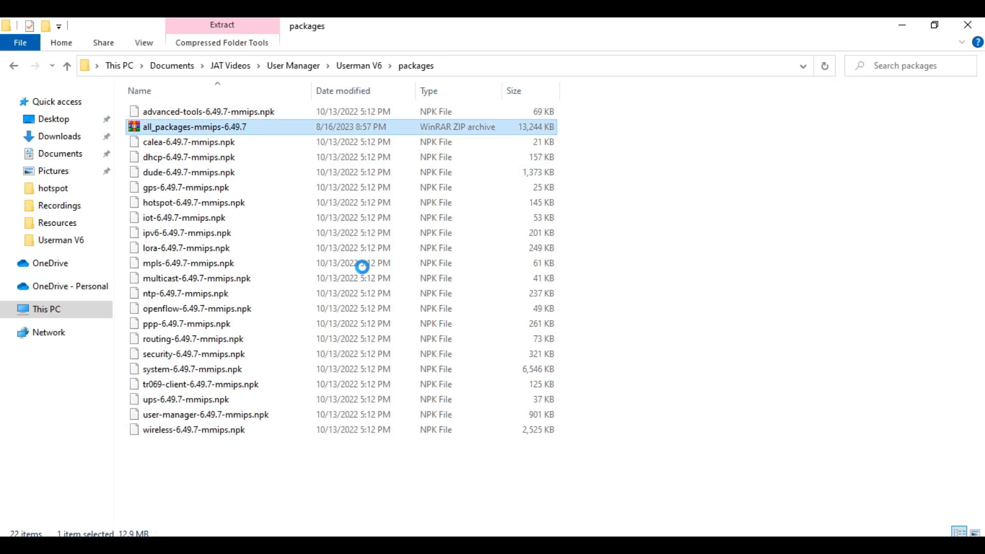
left_click(703, 460)
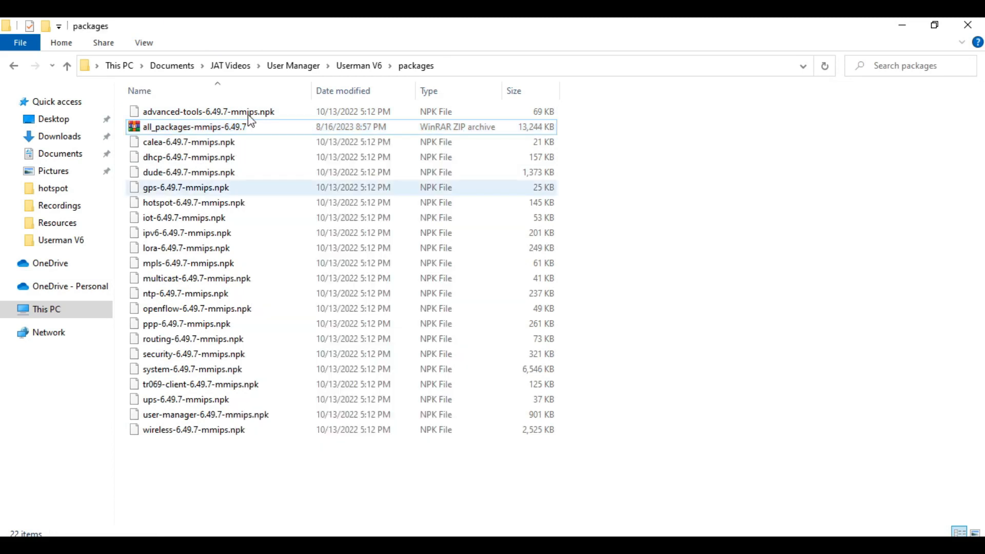
Widen the Name column, select user-manager-6.49.7-mmips.npk and restore down the Explorer window
left_click_drag(314, 93, 376, 93)
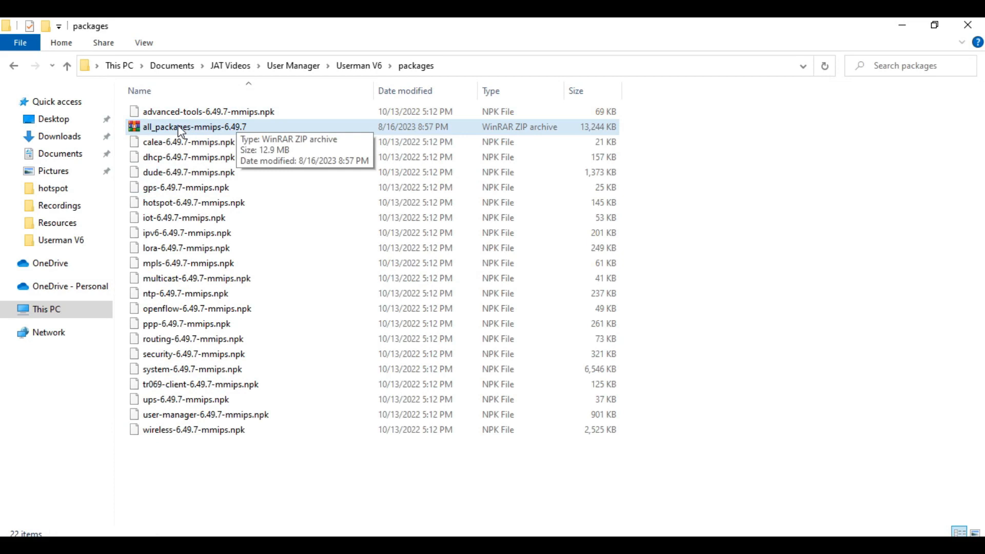
left_click(328, 126)
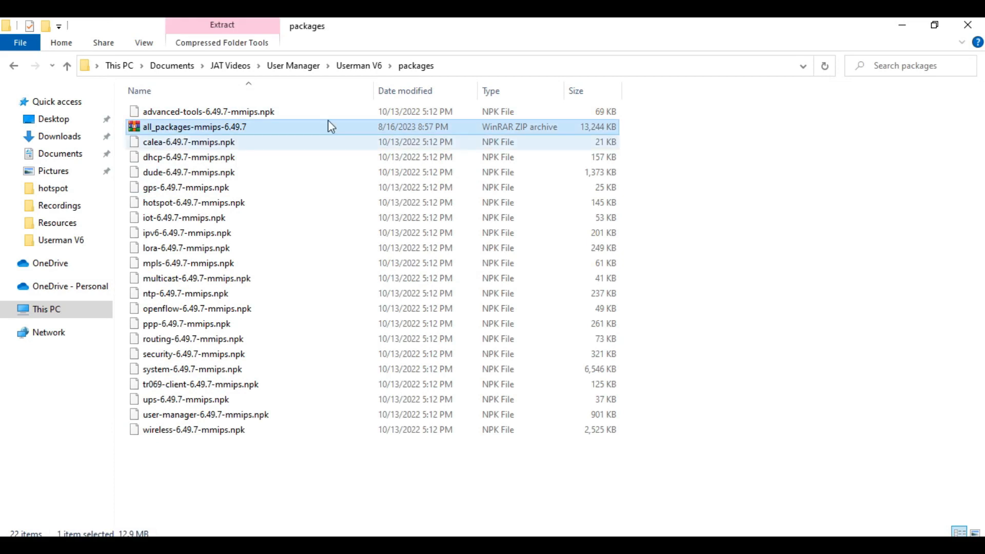
left_click(197, 416)
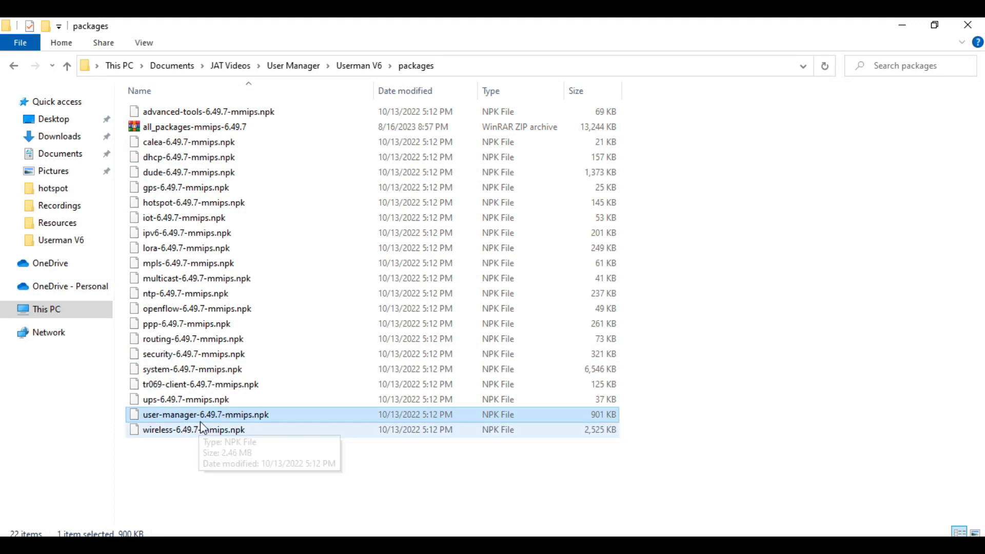
left_click(934, 25)
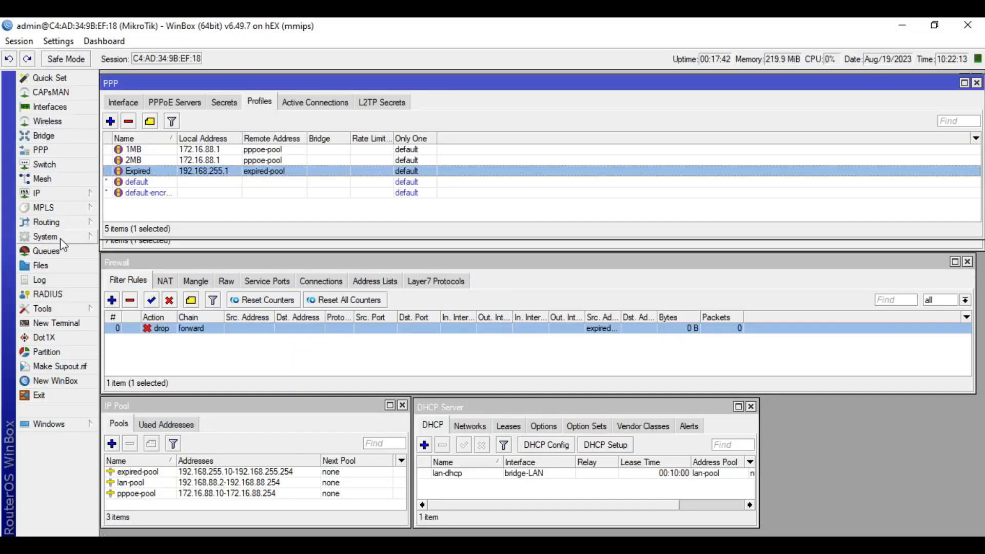
Drag user-manager-6.49.7-mmips.npk from the packages folder into WinBox's File List, then hide Explorer
left_click(41, 267)
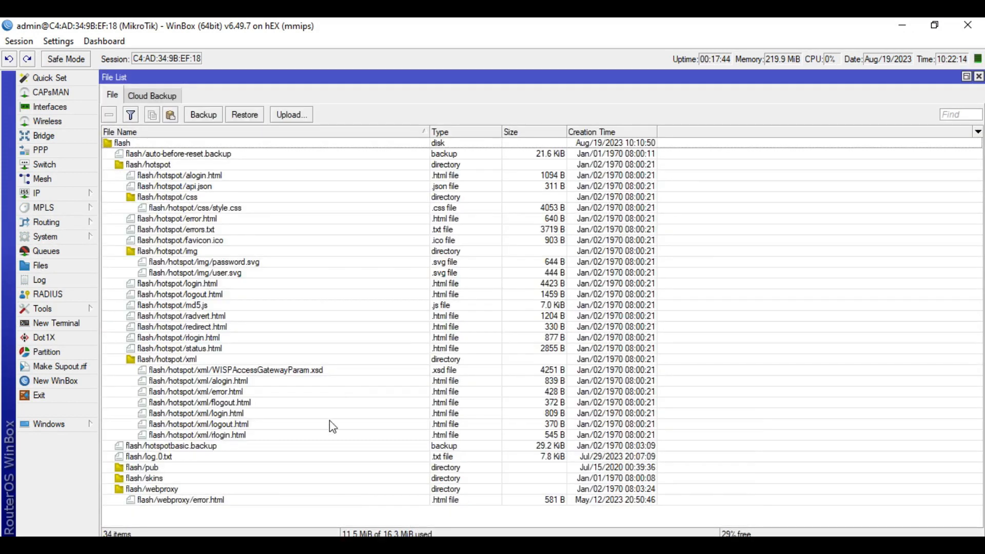
key("alt+Tab")
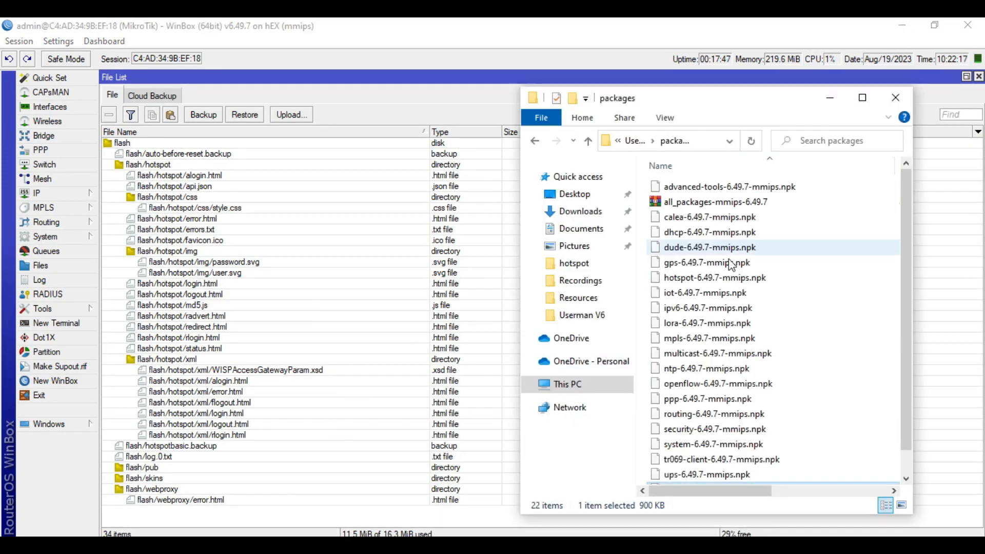
scroll(734, 447, "down", 2)
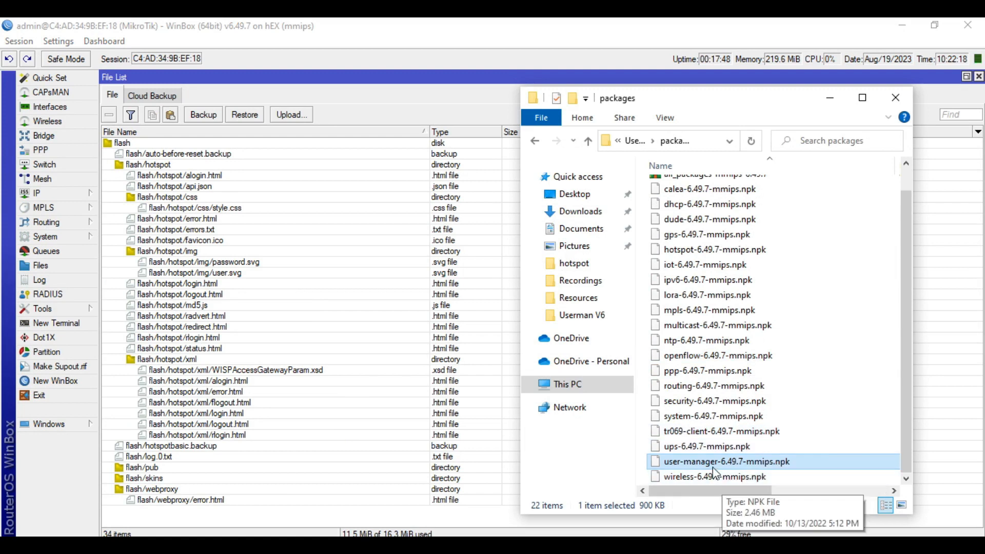
left_click_drag(719, 462, 297, 513)
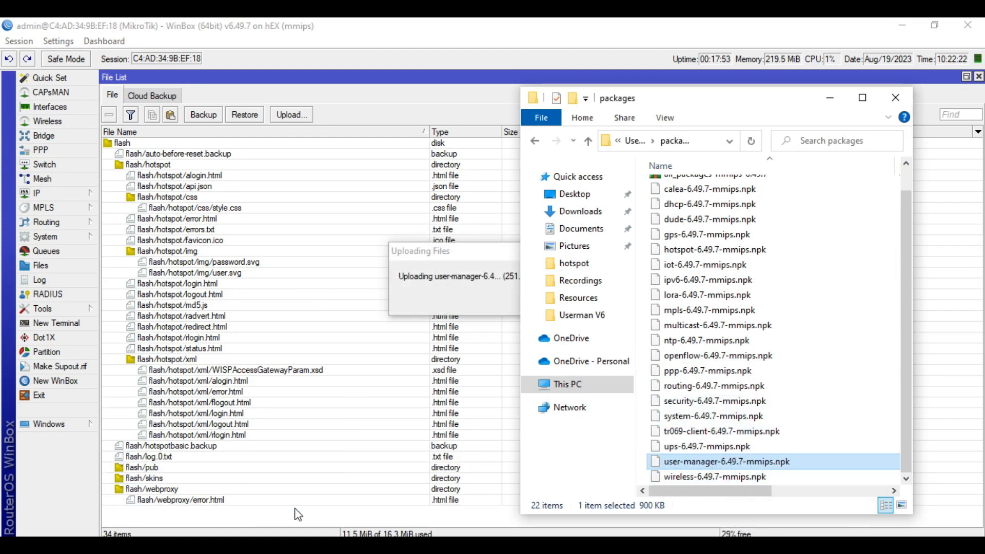
left_click(829, 99)
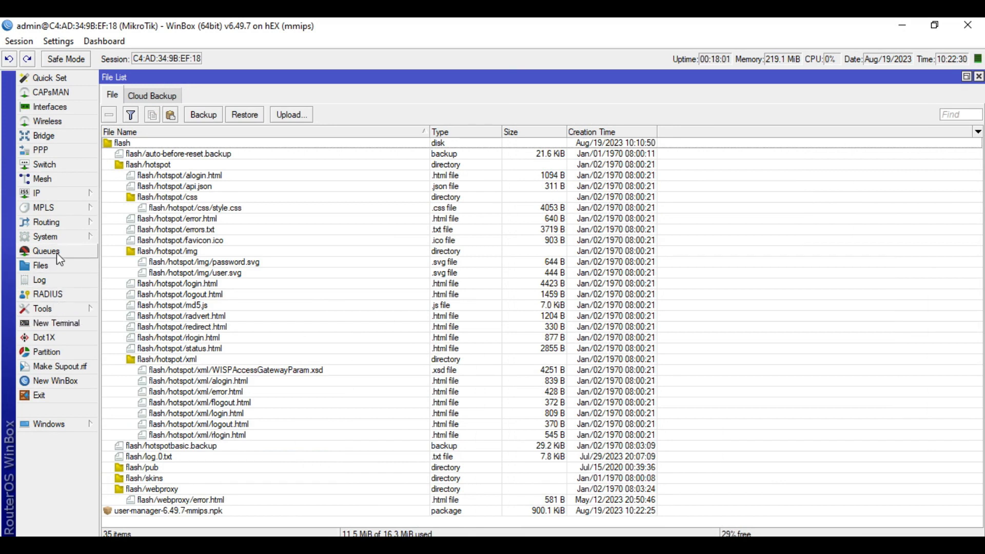
With the uploaded npk file selected, reboot the router via System > Reboot and confirm
left_click(154, 512)
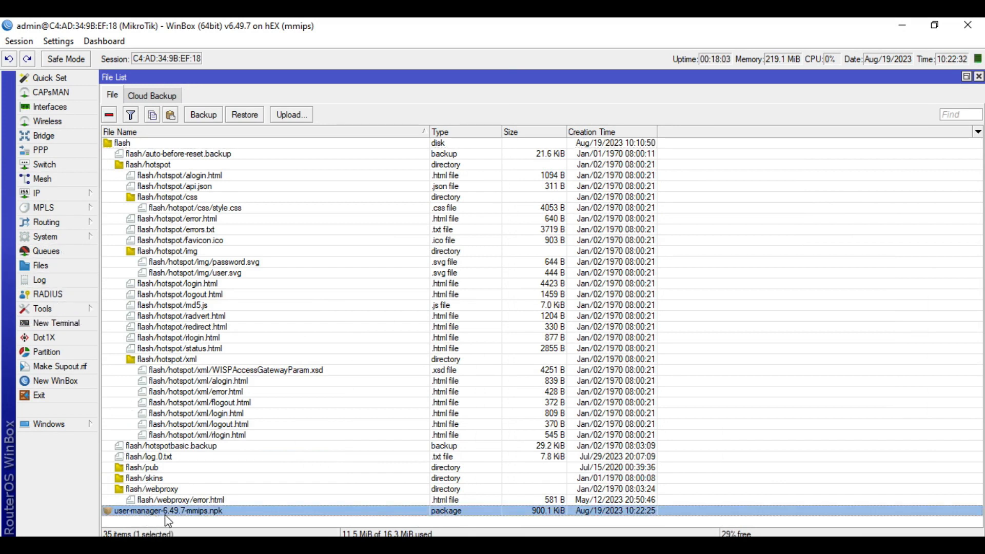
left_click(81, 236)
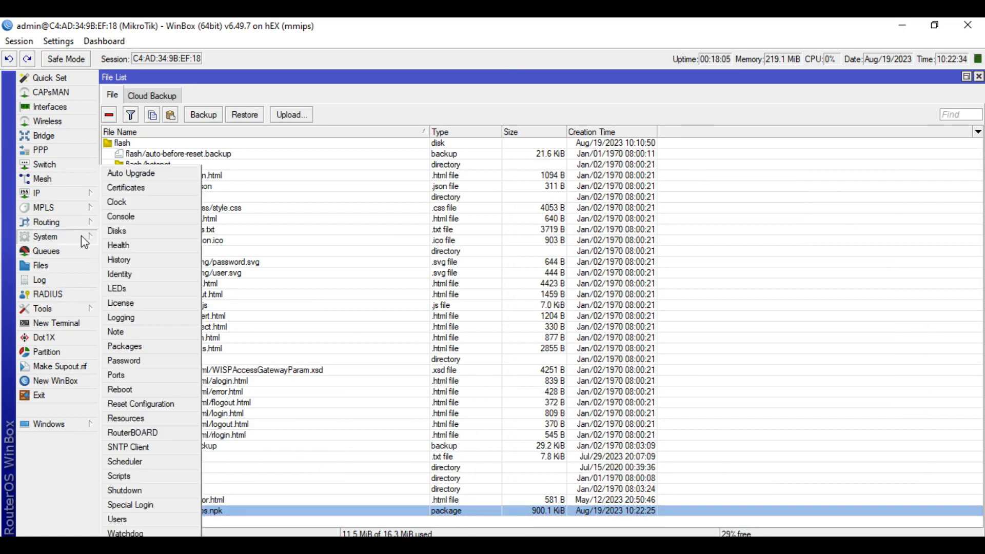
left_click(118, 389)
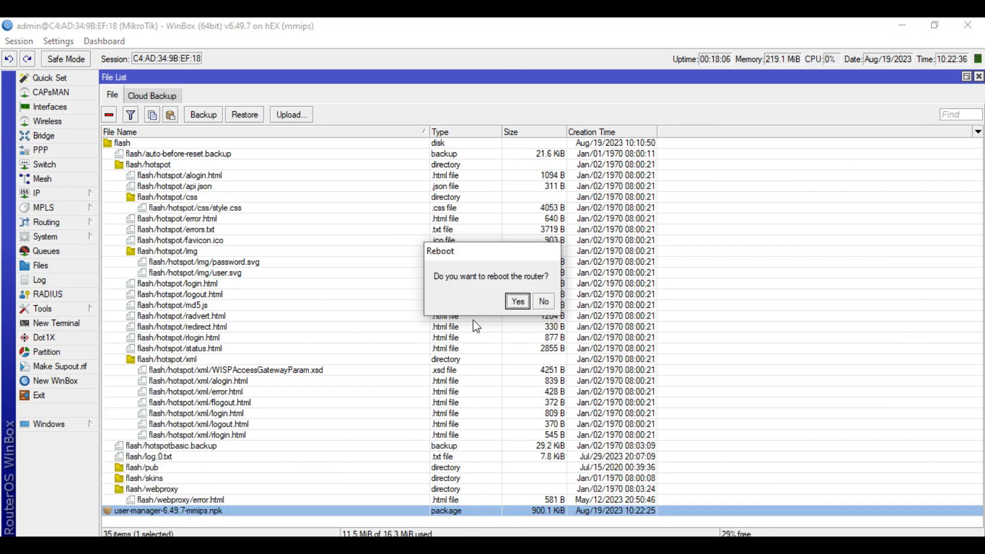
left_click(517, 301)
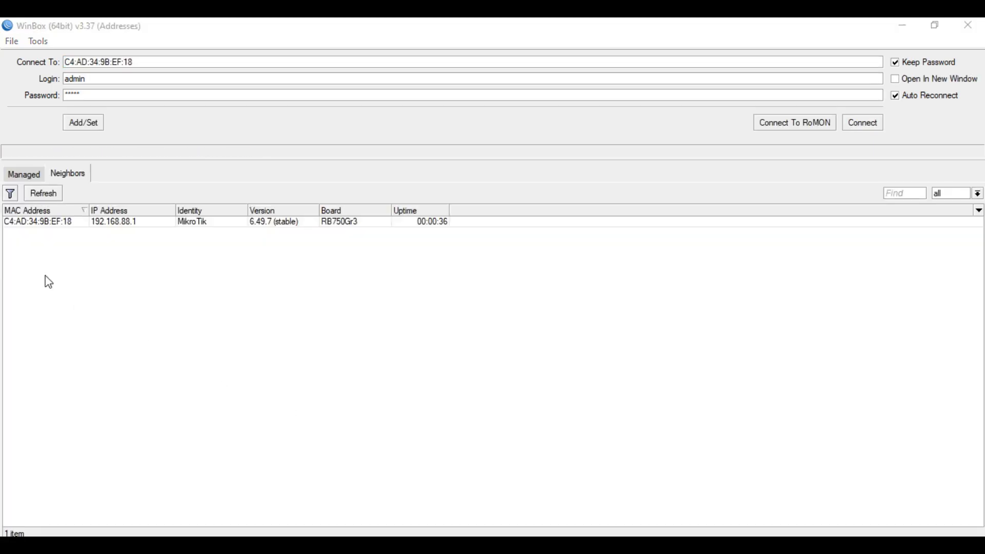
Reconnect to the router from the Neighbors list after it restarts
left_click(55, 226)
left_click(866, 124)
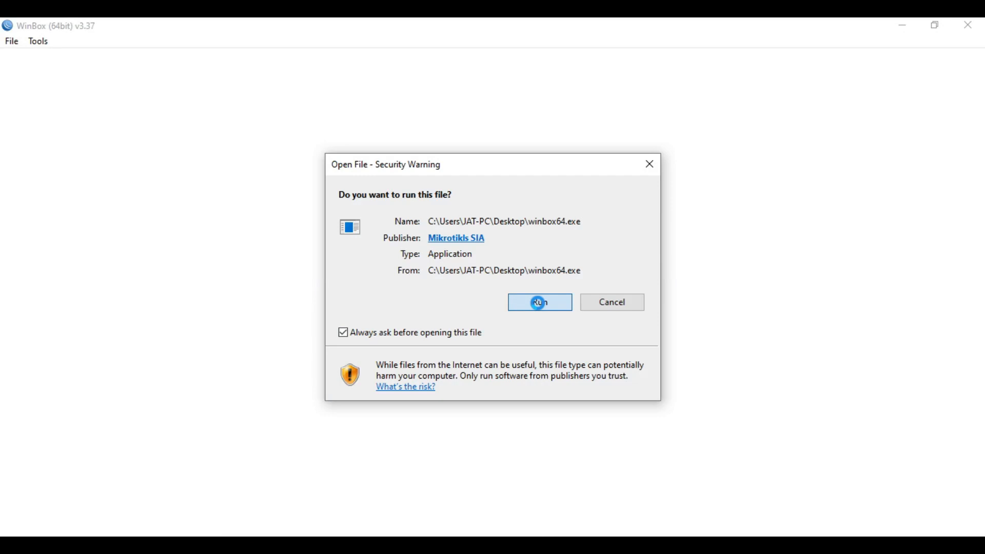
left_click(539, 302)
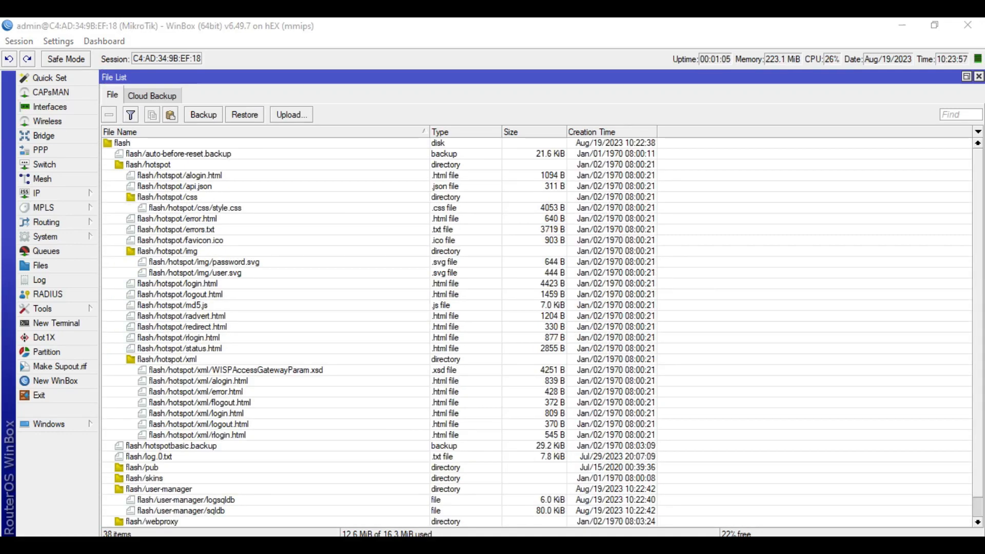
Close the duplicate WinBox session and the router's File List
left_click(159, 546)
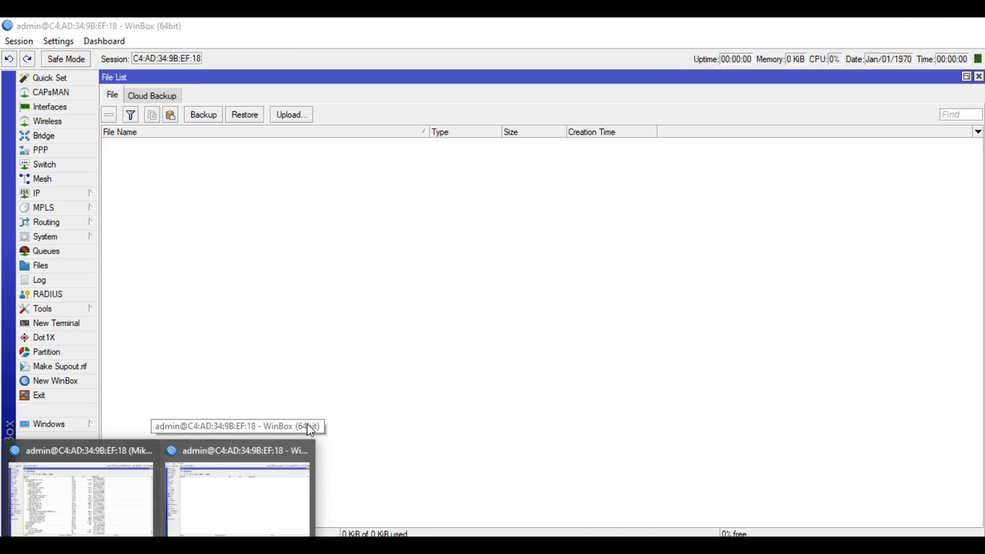
left_click(305, 451)
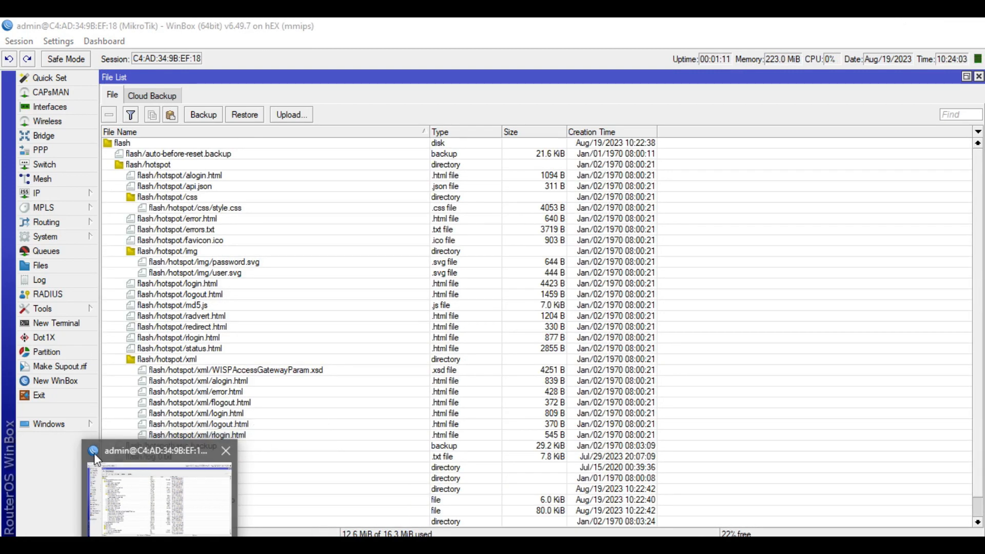
left_click(144, 455)
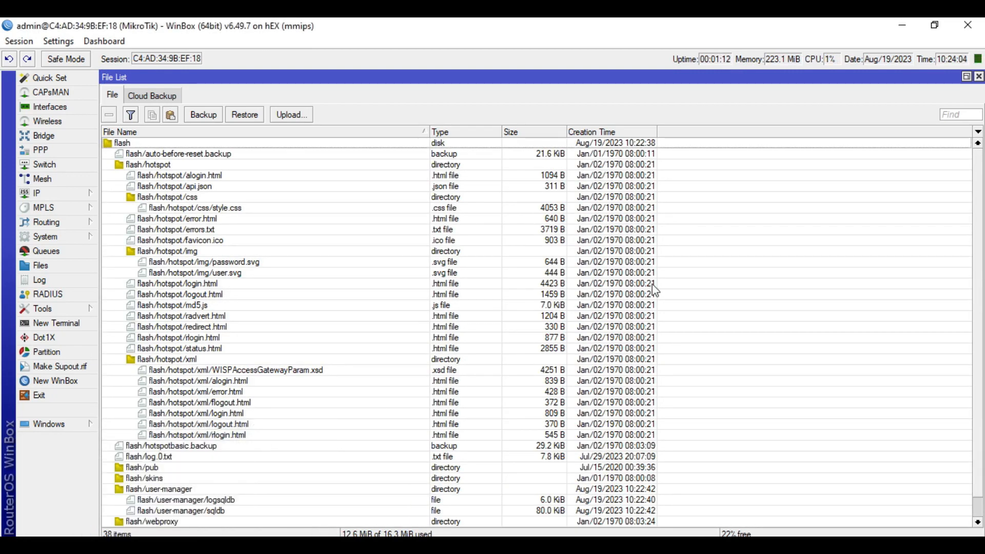
left_click(979, 77)
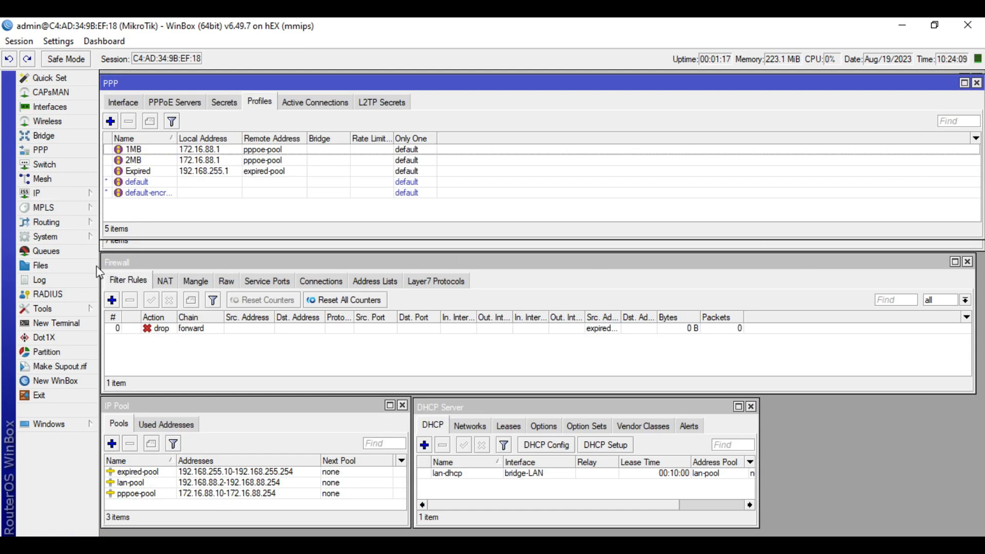
Verify user-manager 6.49.7 is listed in System > Packages, then close the Package List
left_click(61, 238)
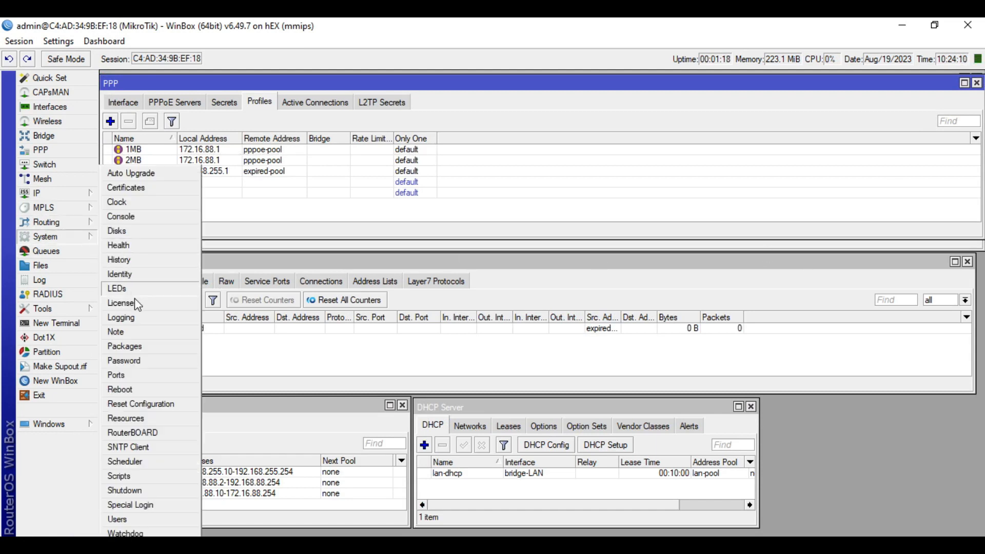
left_click(135, 351)
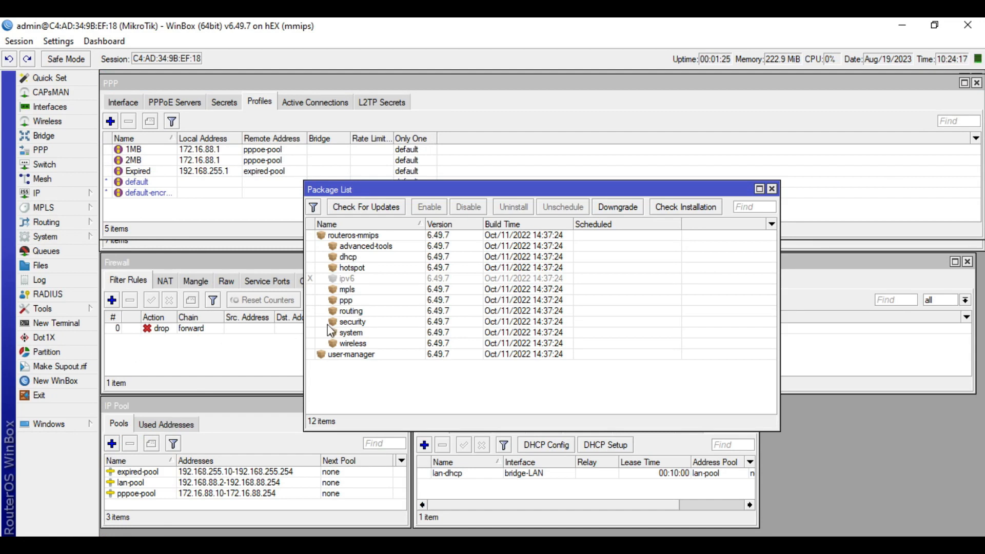
left_click(358, 358)
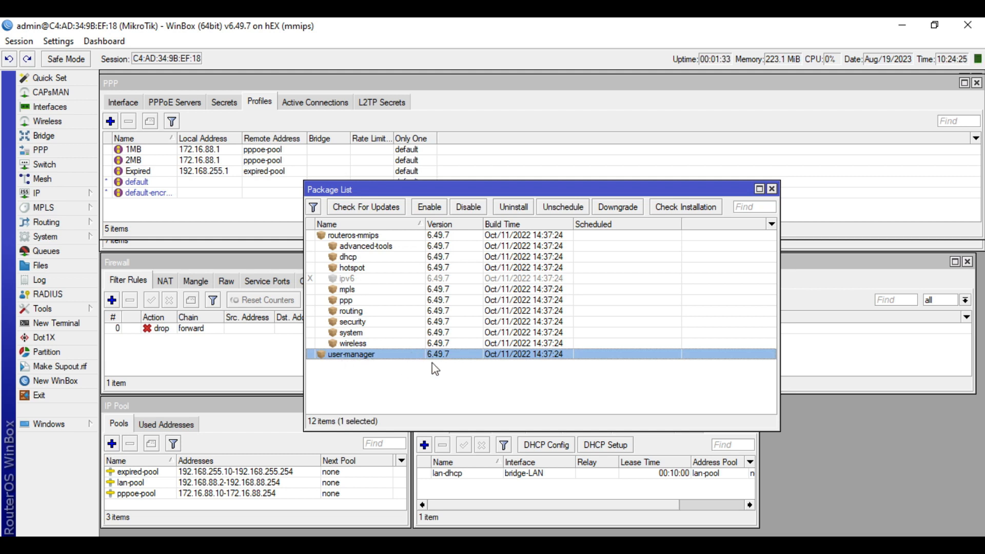
left_click(772, 189)
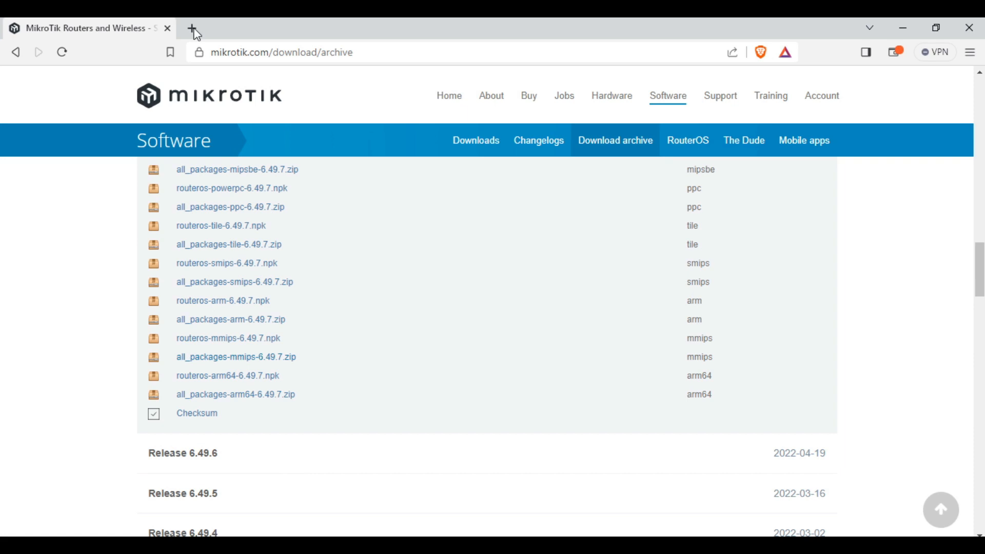
Open a new Brave tab, close the MikroTik tab and begin entering the address 192
left_click(194, 30)
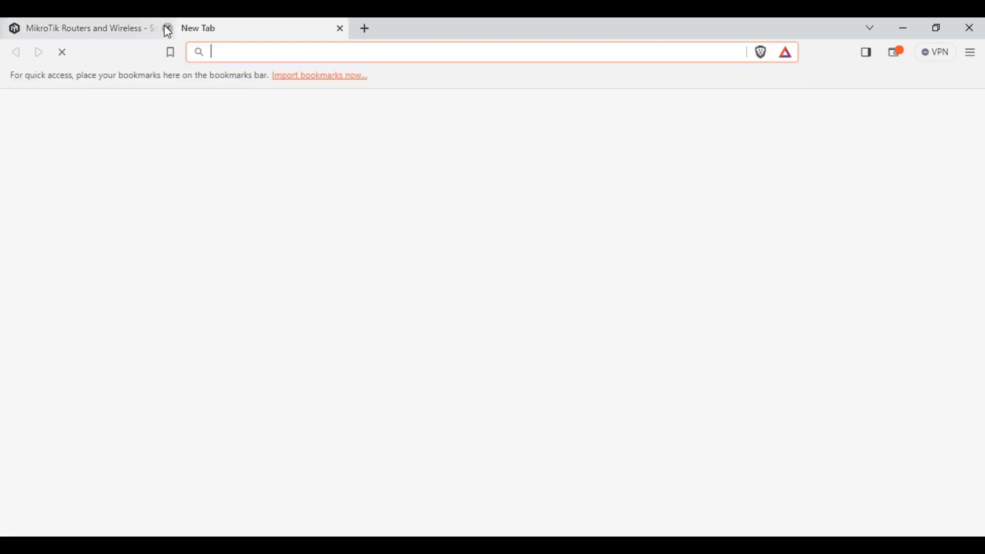
left_click(168, 29)
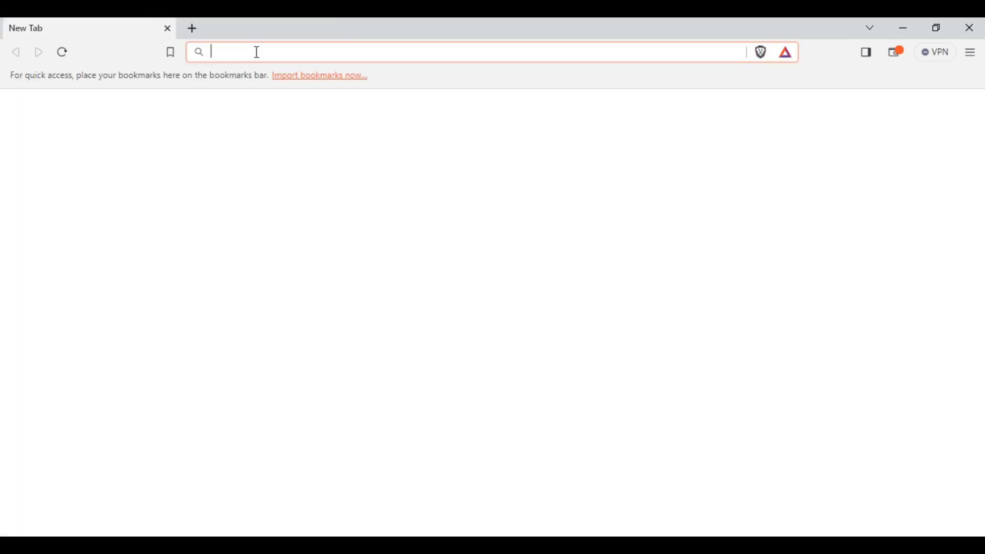
type("192")
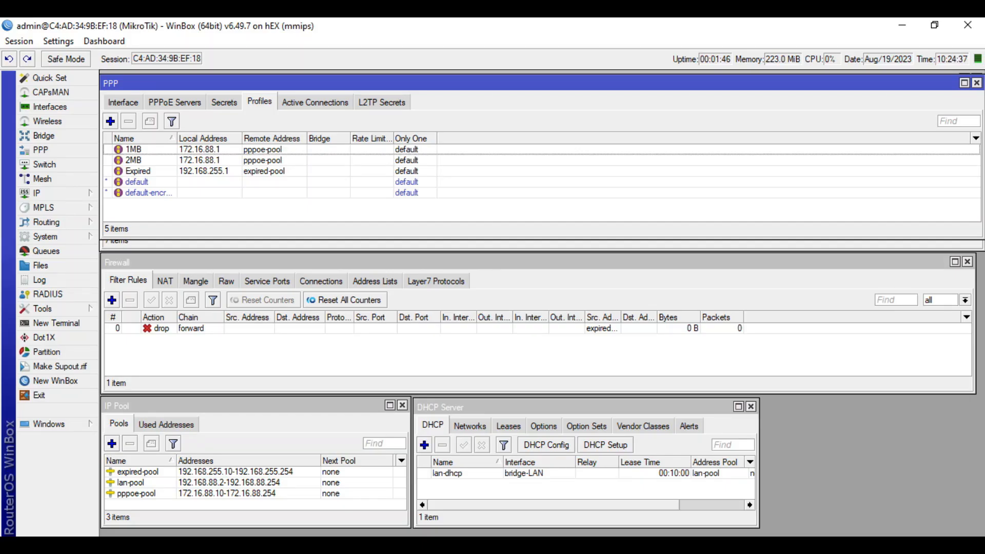
Check the bridge-LAN address 192.168.88.1/24 in IP > Addresses, then close the list
left_click(67, 196)
left_click(135, 203)
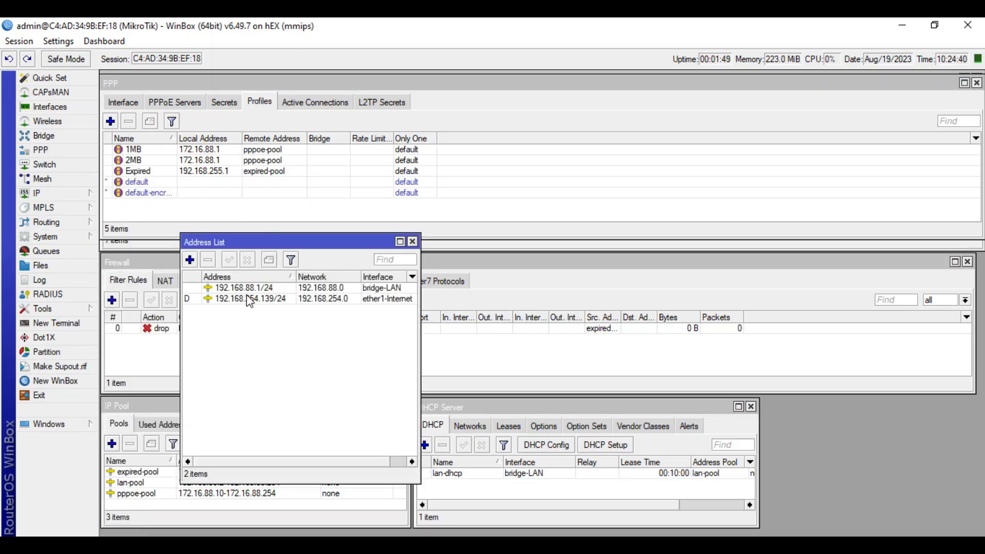
left_click(251, 289)
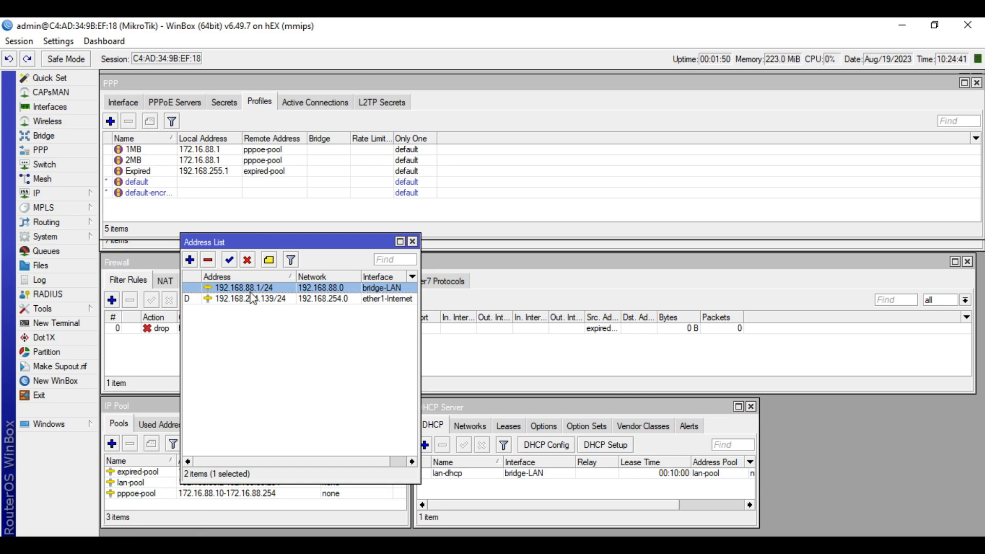
left_click(413, 241)
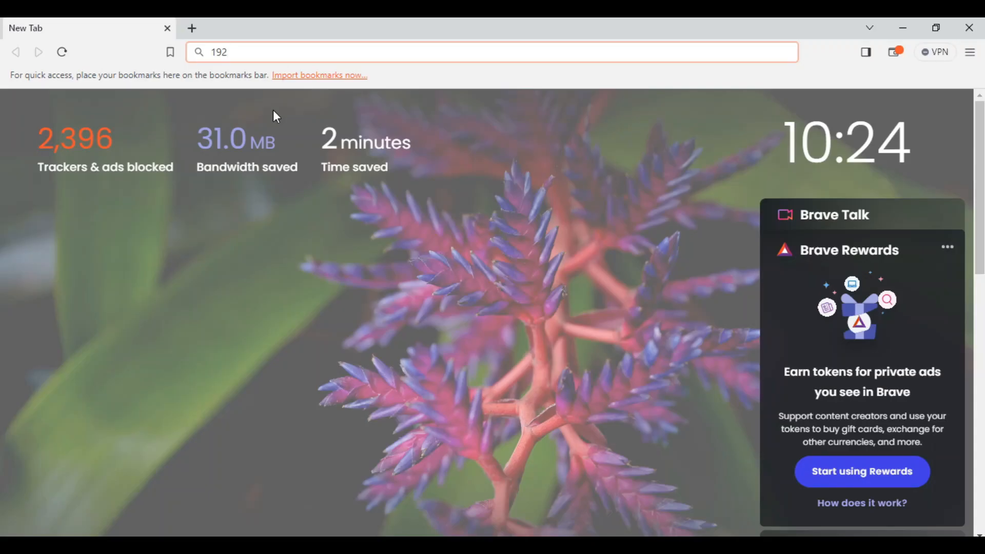
Load 192.168.88.1/userman in Brave and log in to User Manager as admin
type(".168.")
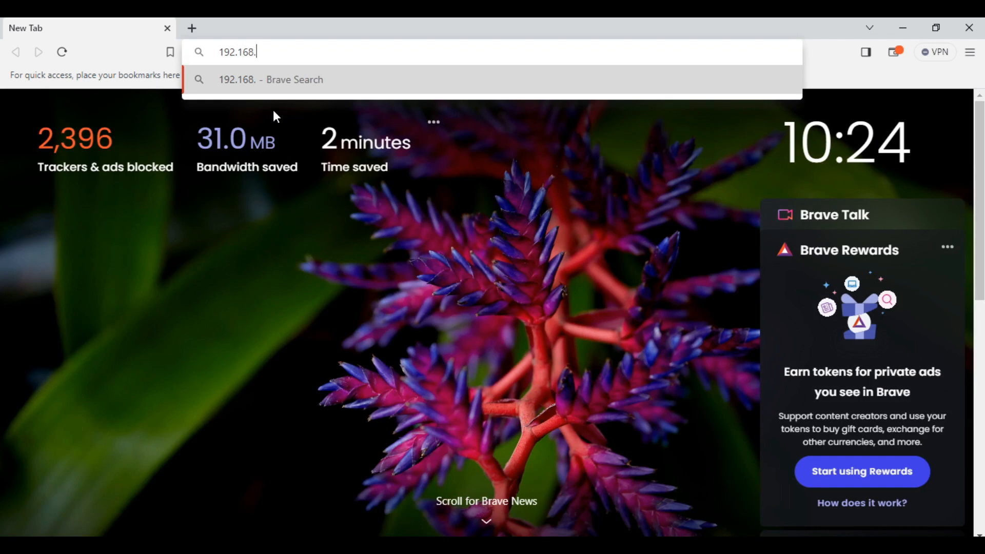
type("88.1")
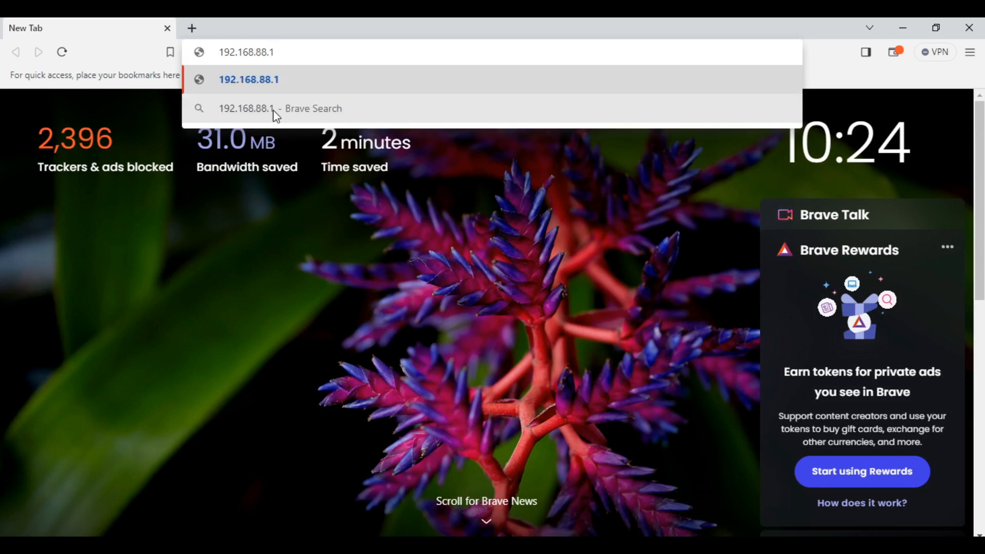
type("/userman")
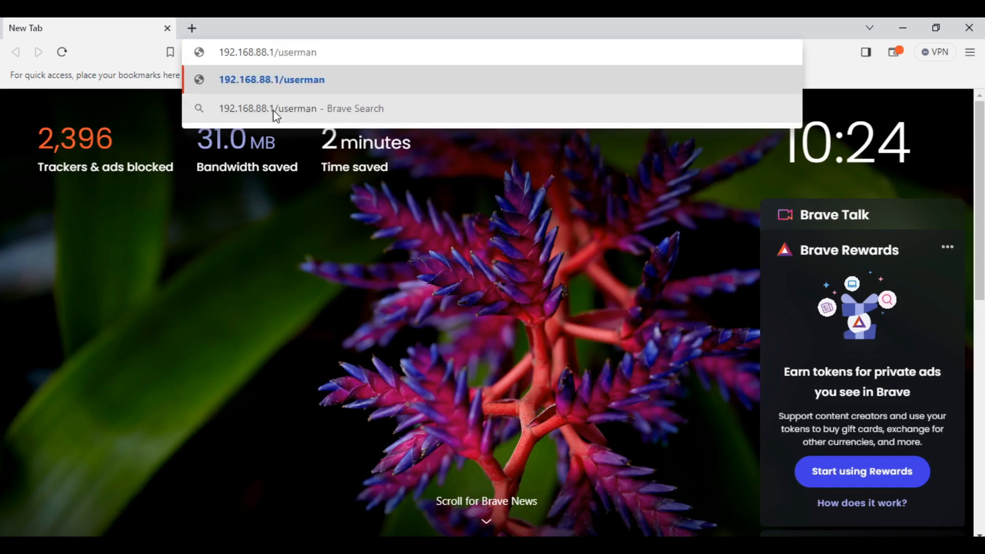
key("Return")
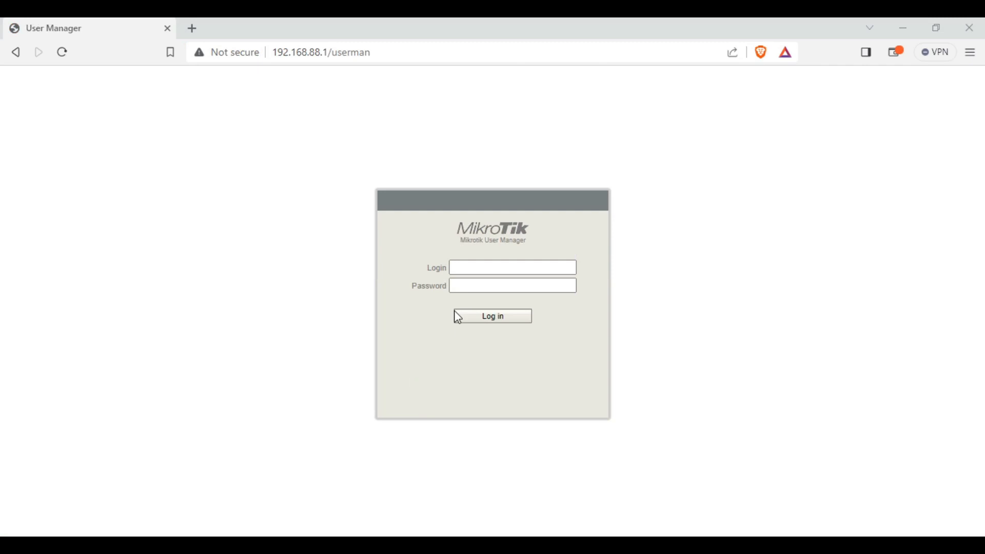
left_click(491, 268)
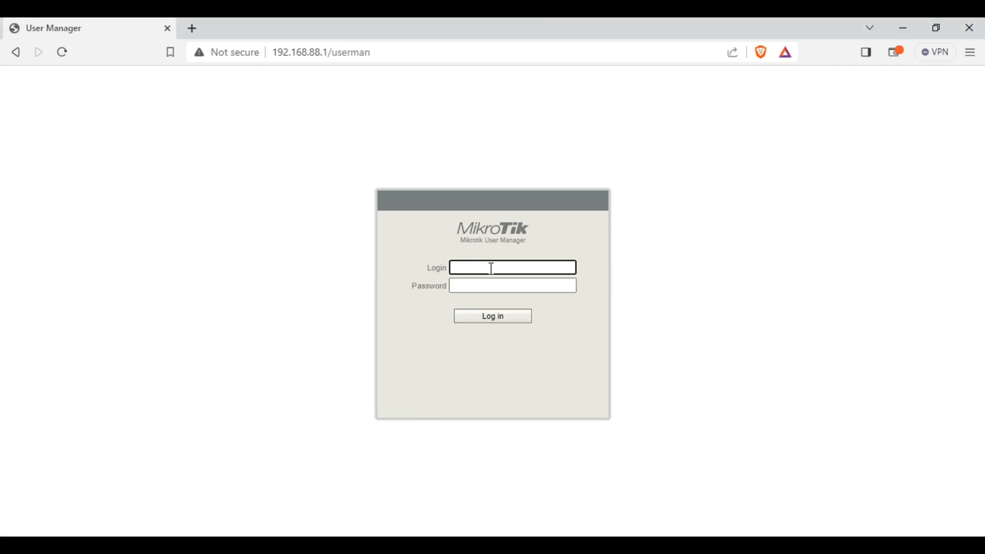
type("admin")
left_click(497, 317)
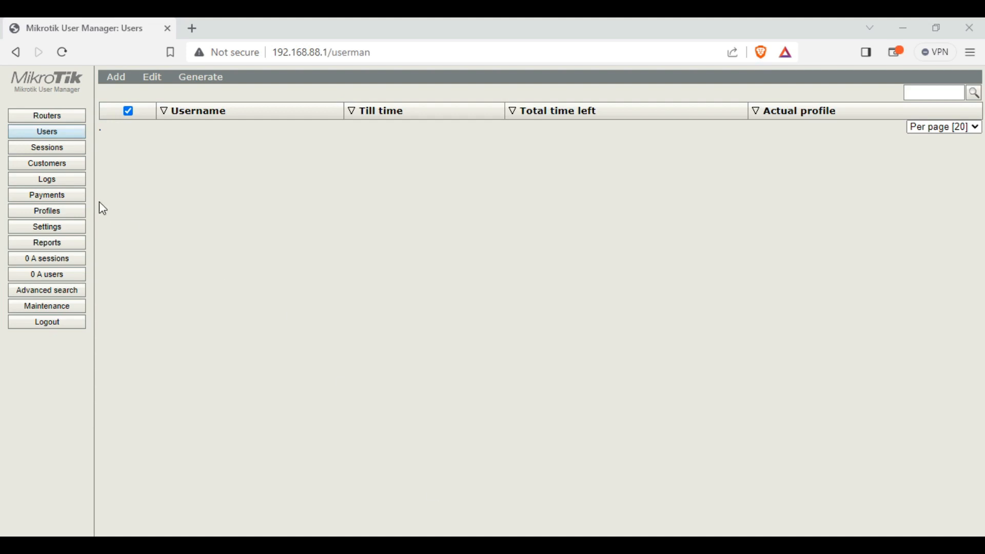
On the Customers page, set a new password for the admin customer and save it
left_click(67, 170)
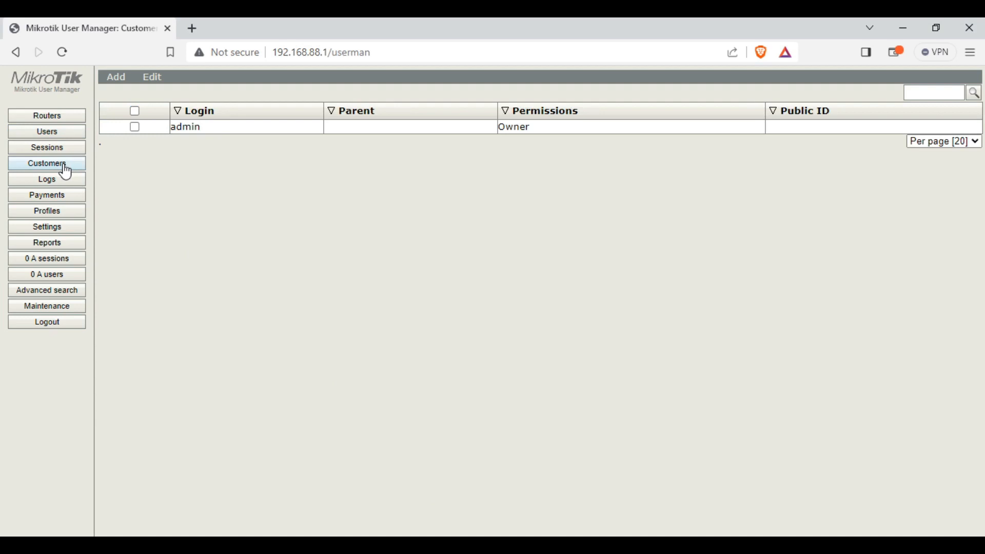
left_click(246, 133)
left_click(493, 190)
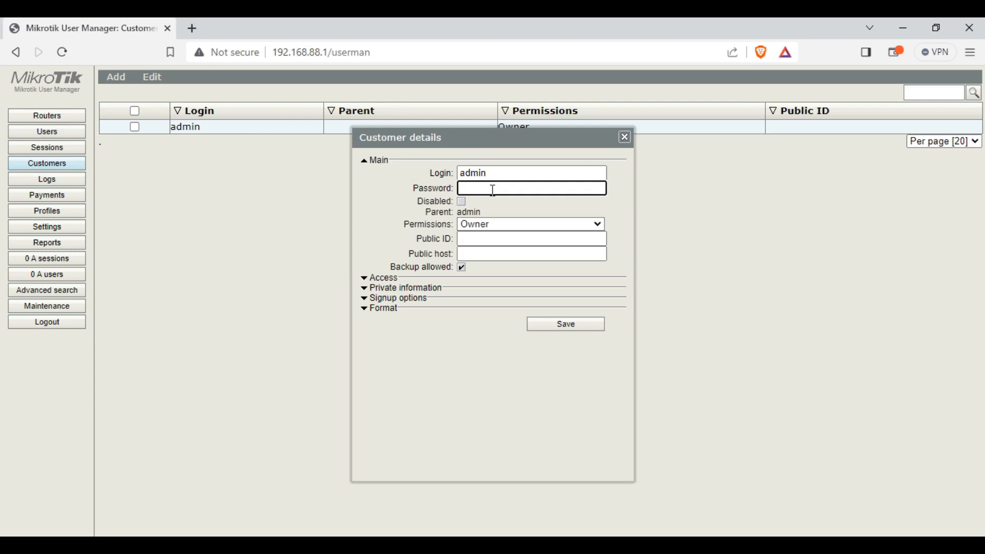
type("••••••••••")
left_click(579, 328)
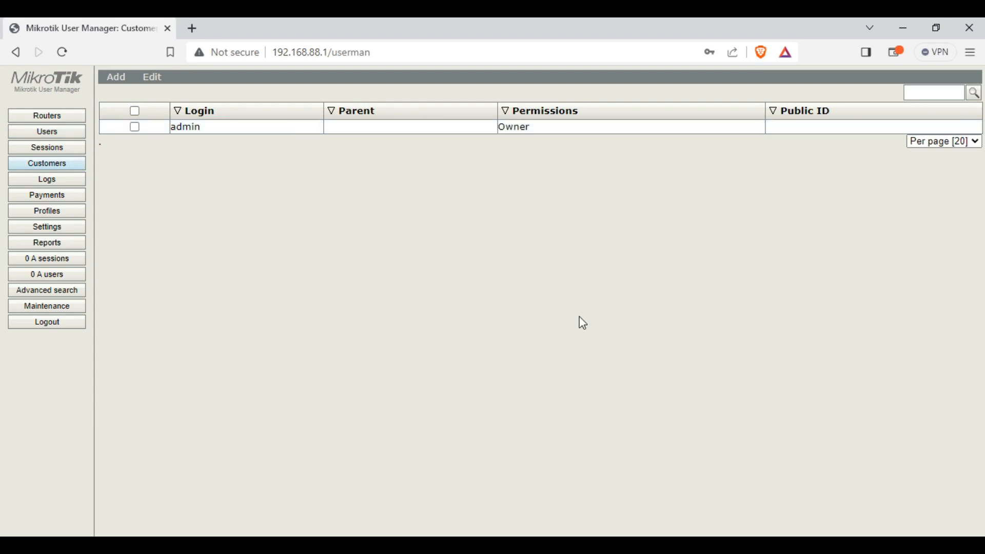
Add a new customer with login JAT-Admin, a password and Full permissions
left_click(116, 77)
left_click(126, 93)
left_click(495, 173)
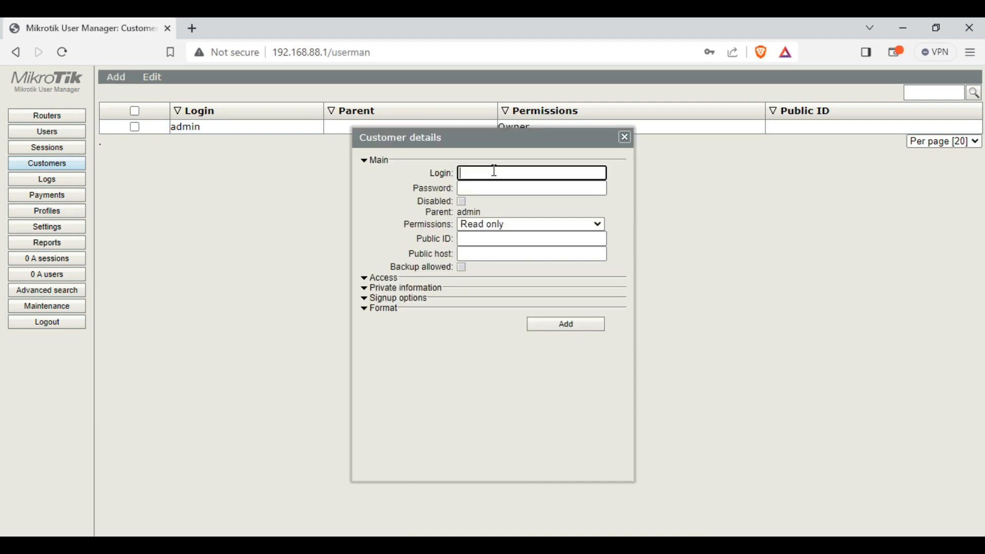
type("JAT-Admin")
key("Tab")
type("**********")
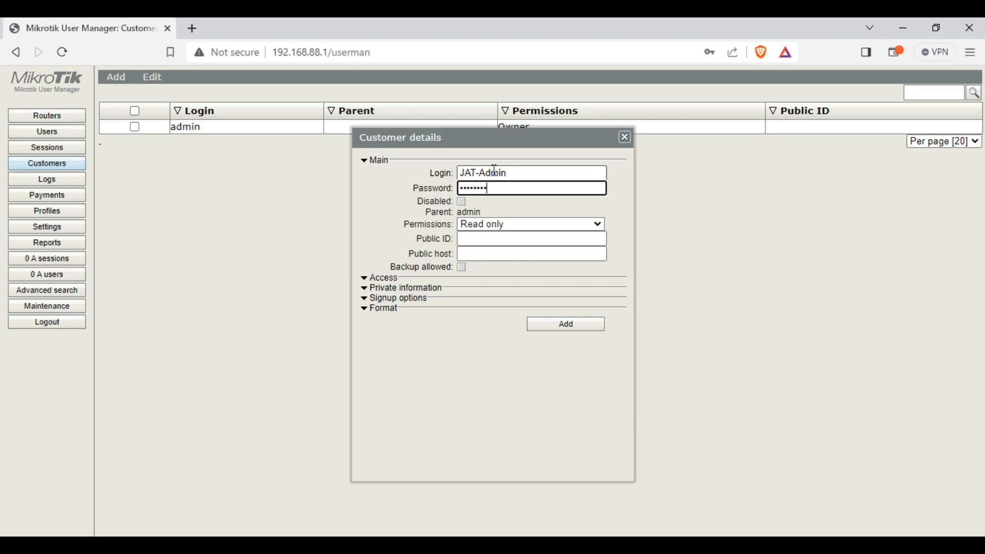
left_click(515, 227)
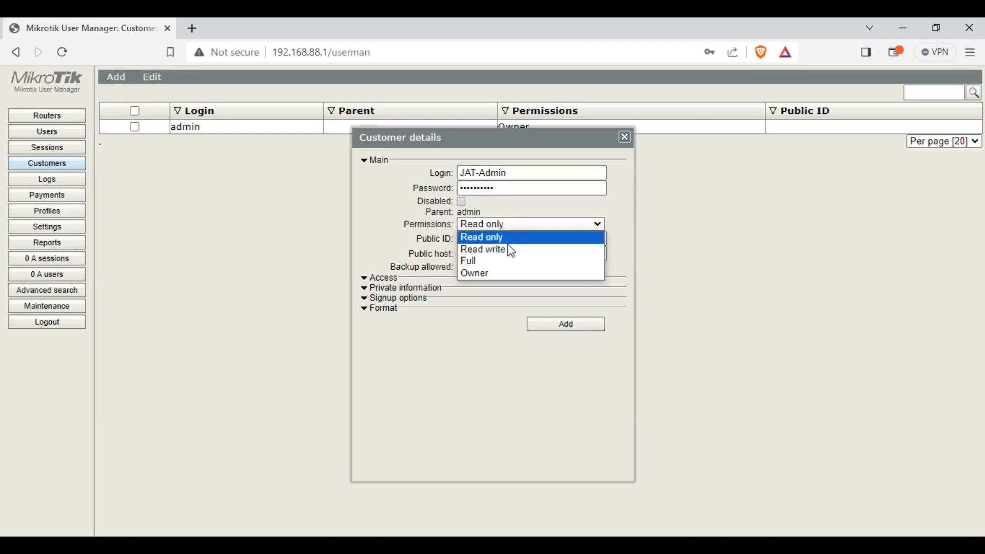
left_click(504, 262)
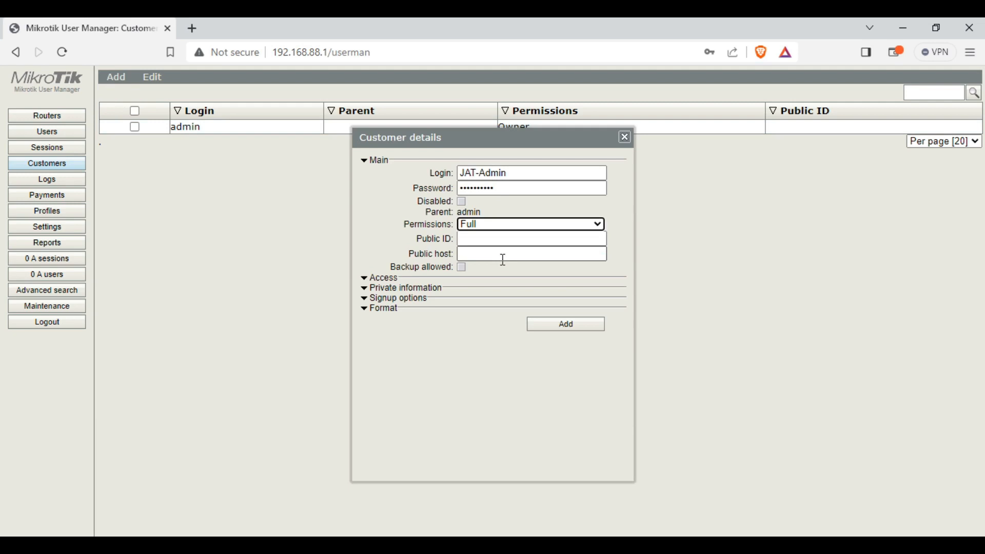
left_click(567, 326)
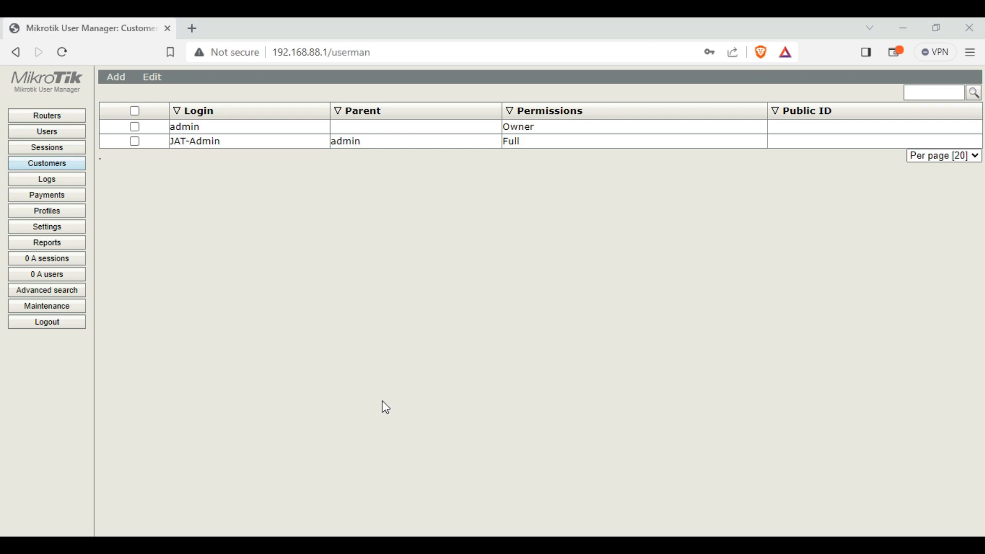
Log out and try signing in as Jat-Admin with its password, which is rejected
left_click(59, 323)
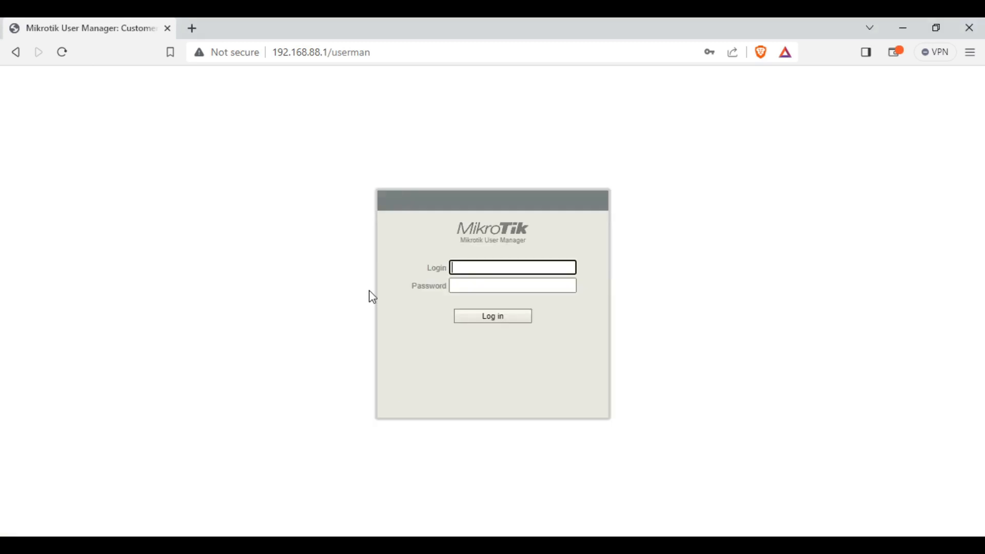
type("Jat")
key("BackSpace")
key("BackSpace")
type("A")
key("BackSpace")
type("at-Admin")
key("Tab")
type("•••••••••")
key("Return")
key("Tab")
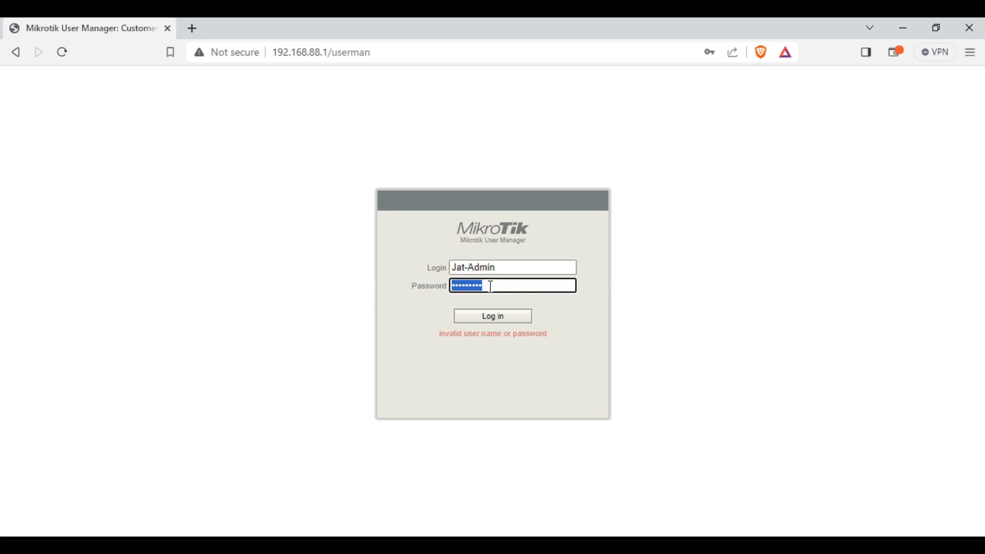
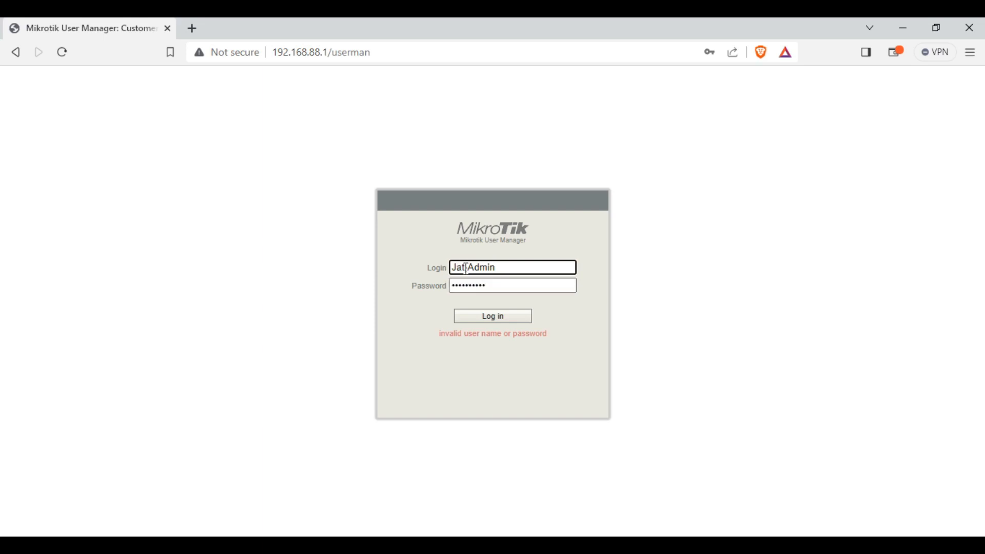
Correct the login name to capital JAT-Admin and sign in to User Manager
double_click(463, 268)
type("JAT")
left_click(489, 319)
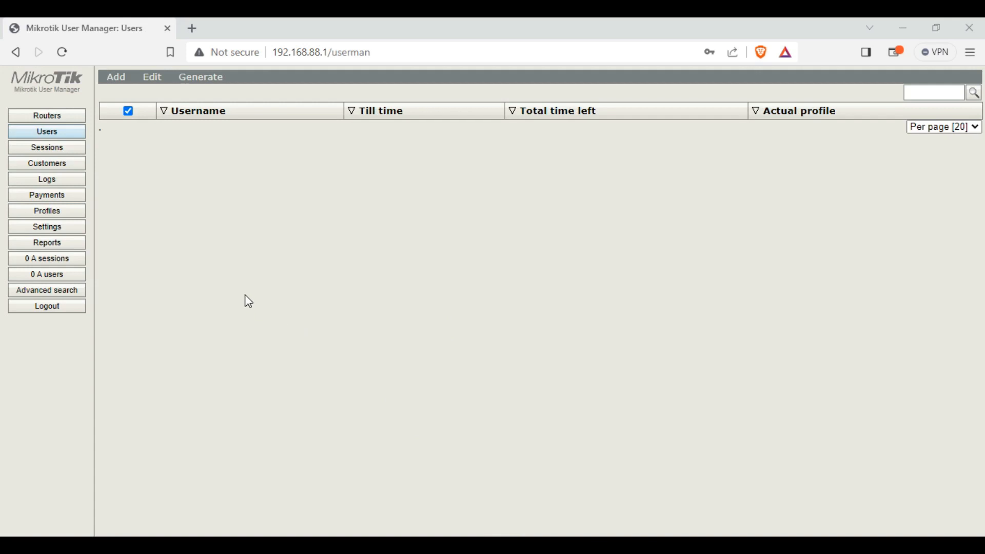
Log out of User Manager and disable the api, api-ssl, ftp, ssh and telnet services
left_click(64, 307)
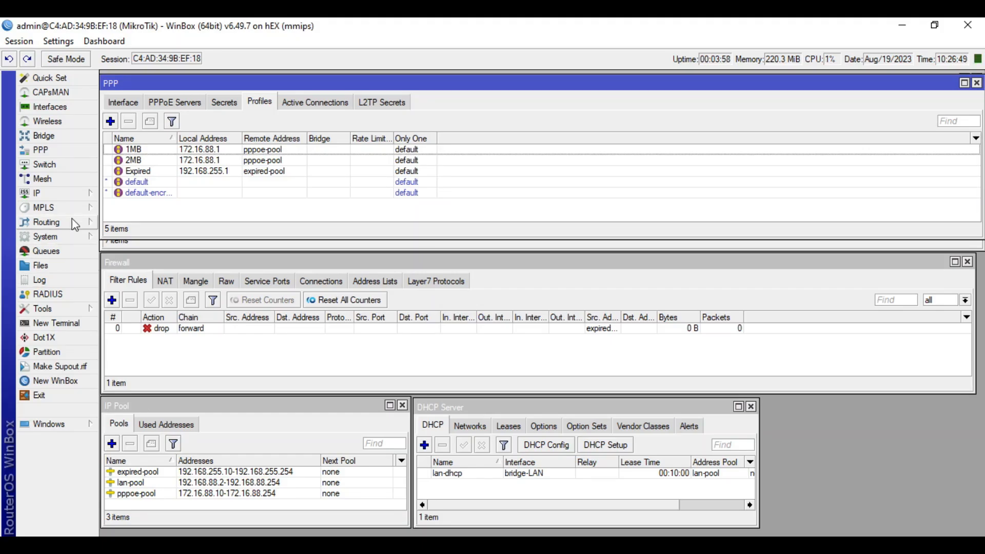
left_click(72, 194)
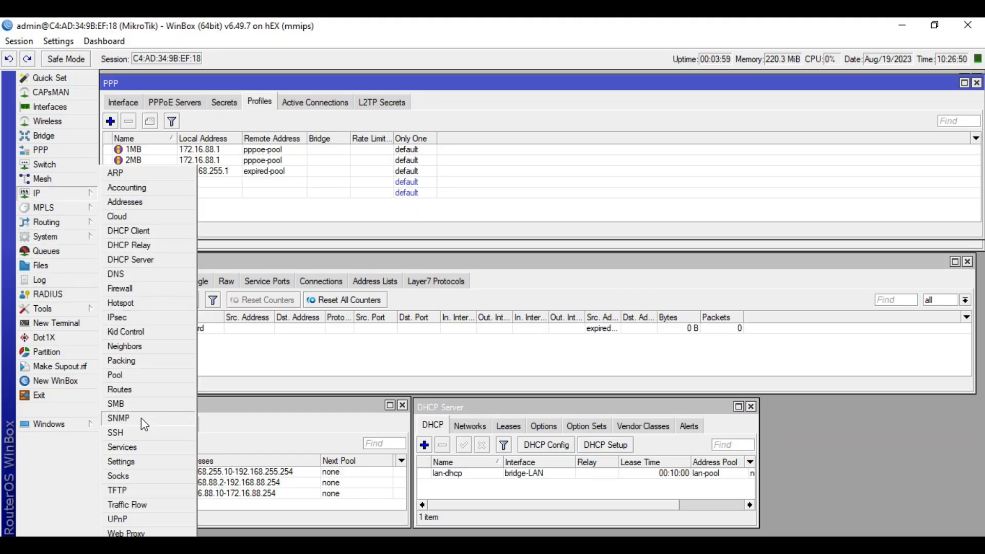
left_click(134, 448)
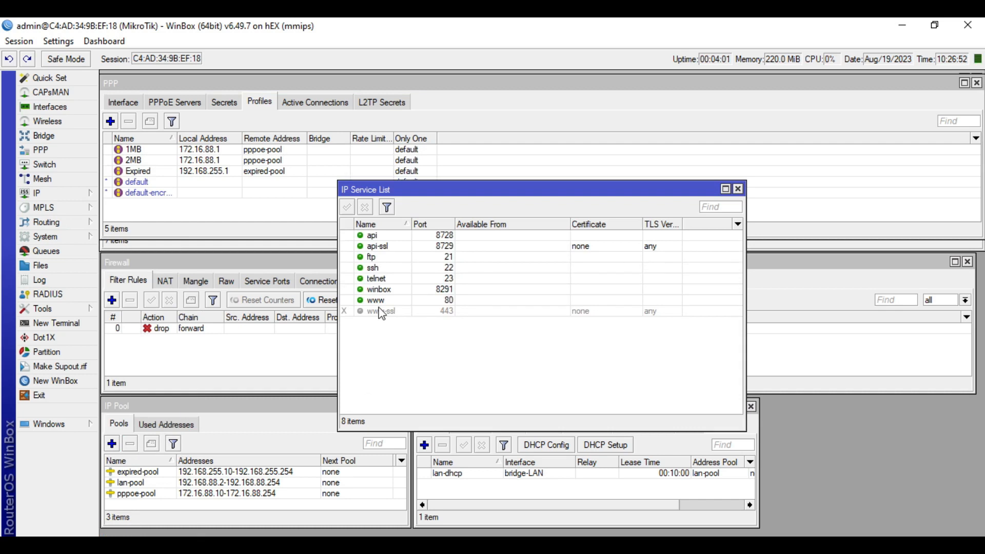
left_click(403, 236)
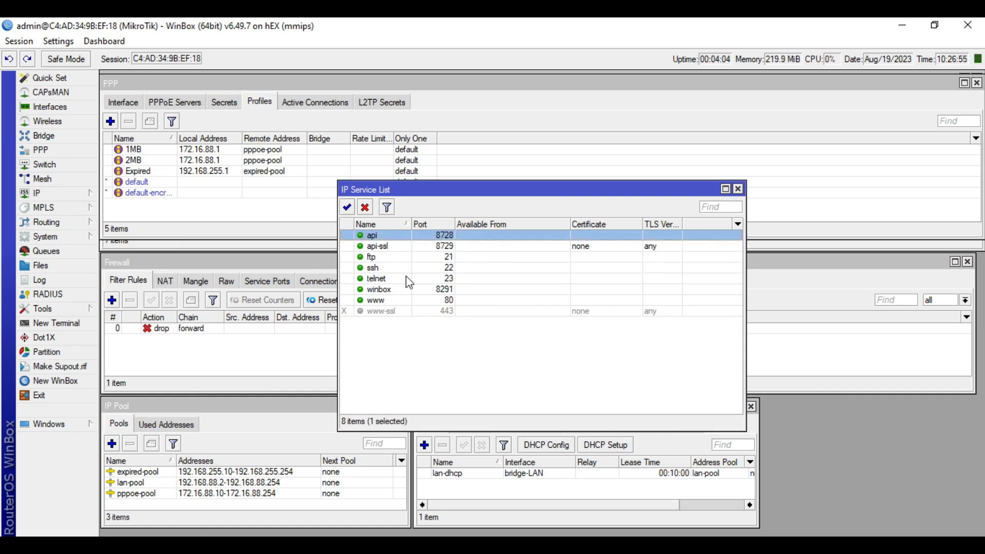
left_click(409, 280, "shift")
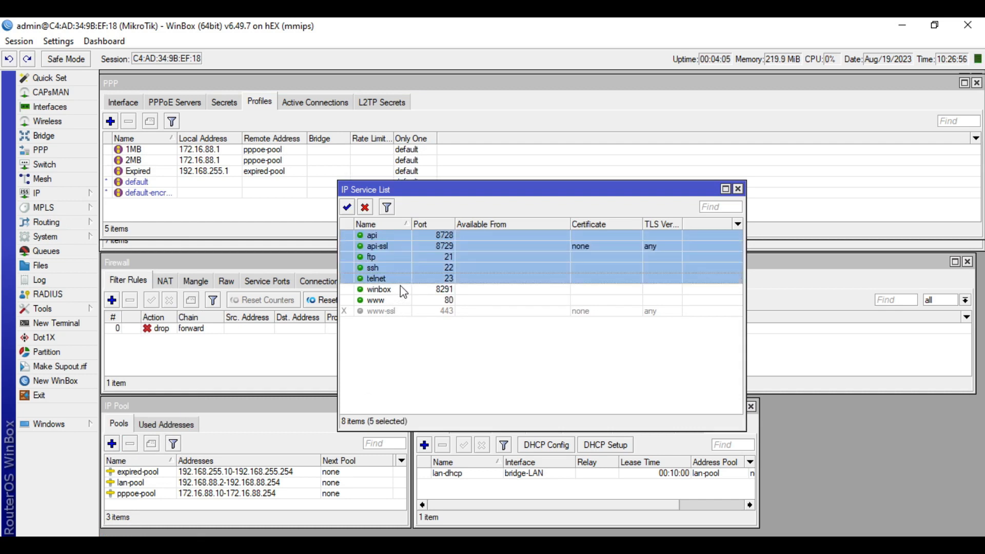
left_click(393, 301)
left_click(394, 290)
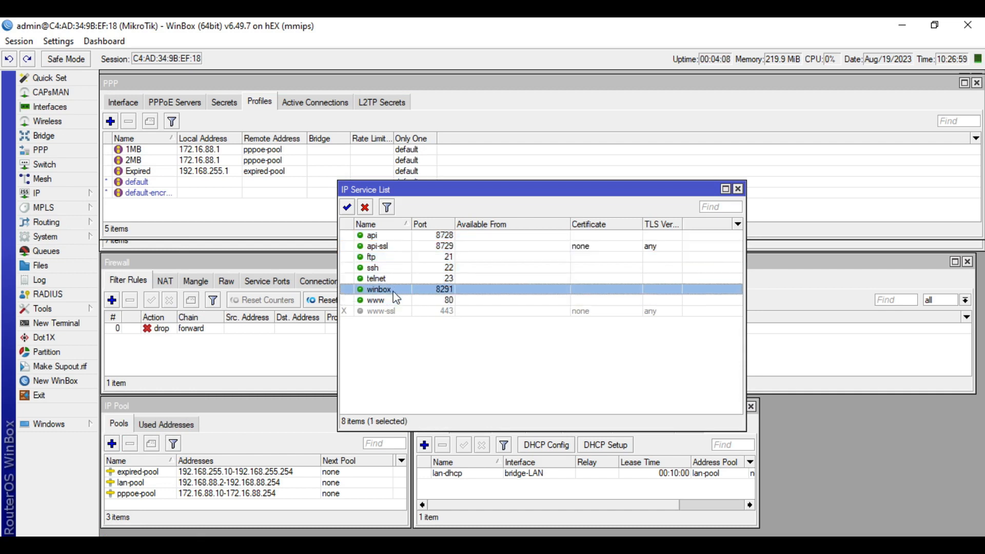
left_click(397, 279)
left_click(381, 236, "shift")
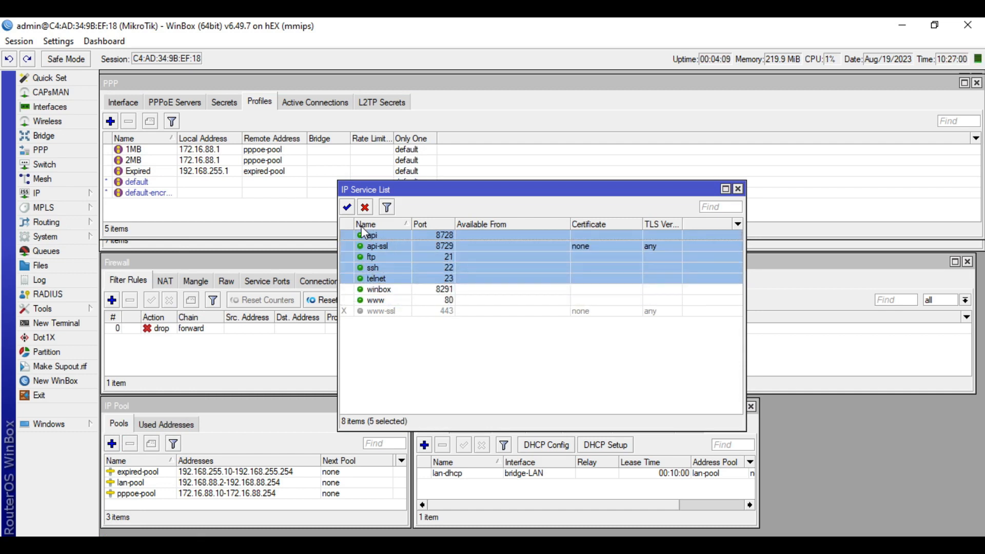
left_click(365, 208)
Change the www service port from 80 to 8081 and close IP Services
left_click(404, 302)
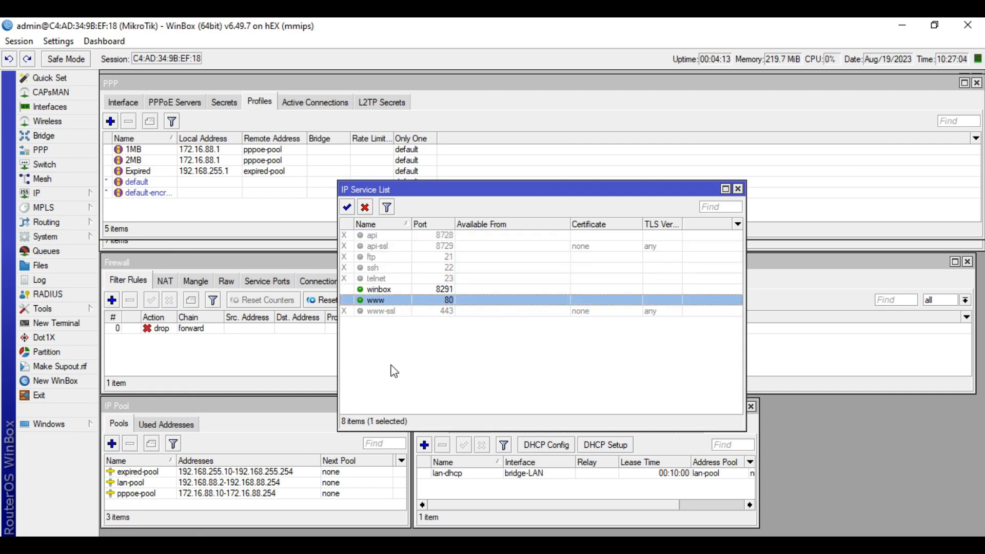
double_click(382, 302)
left_click(560, 291)
type("81")
left_click(604, 314)
left_click(611, 276)
left_click(738, 190)
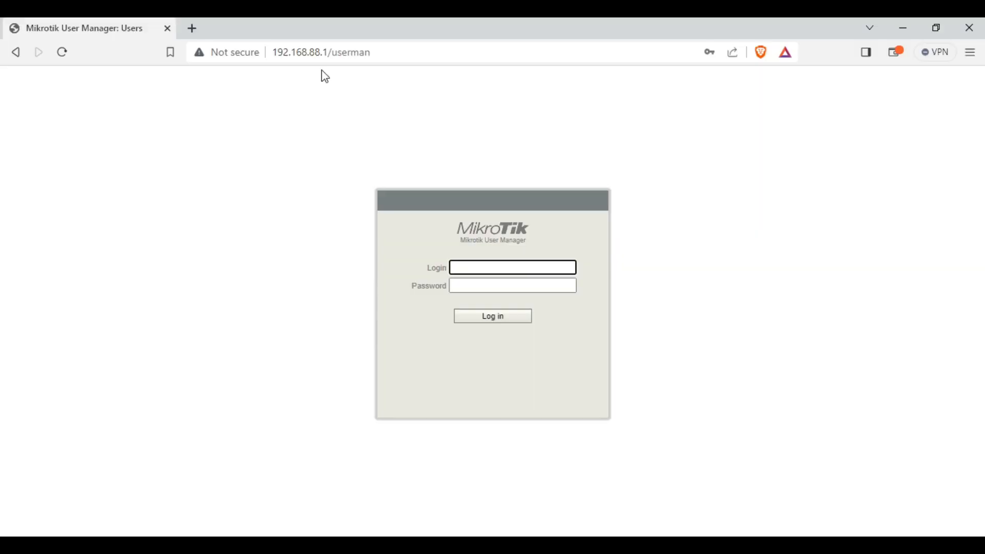
Load User Manager at 192.168.88.1:8081/userman
left_click(332, 52)
left_click(331, 52)
left_click(330, 50)
type(":8081")
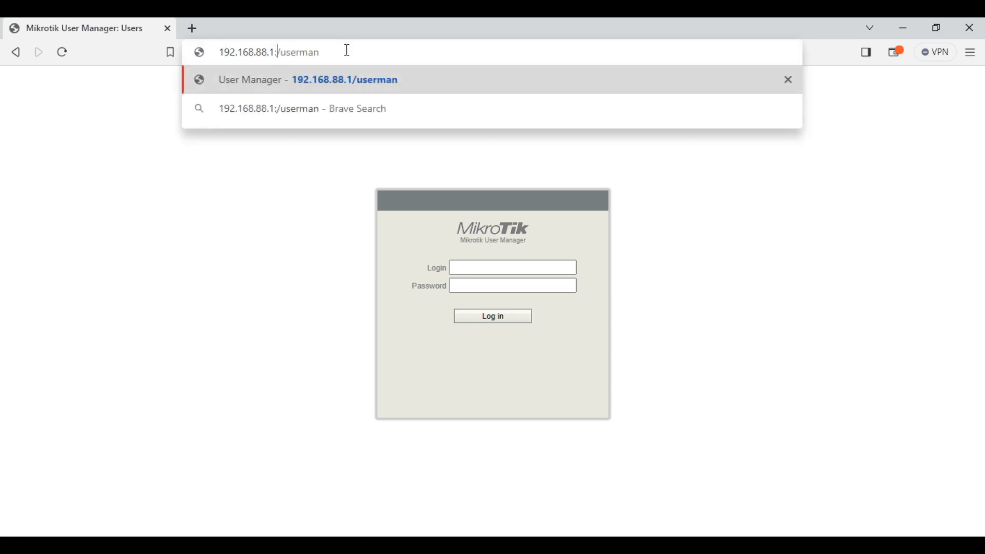
key("Return")
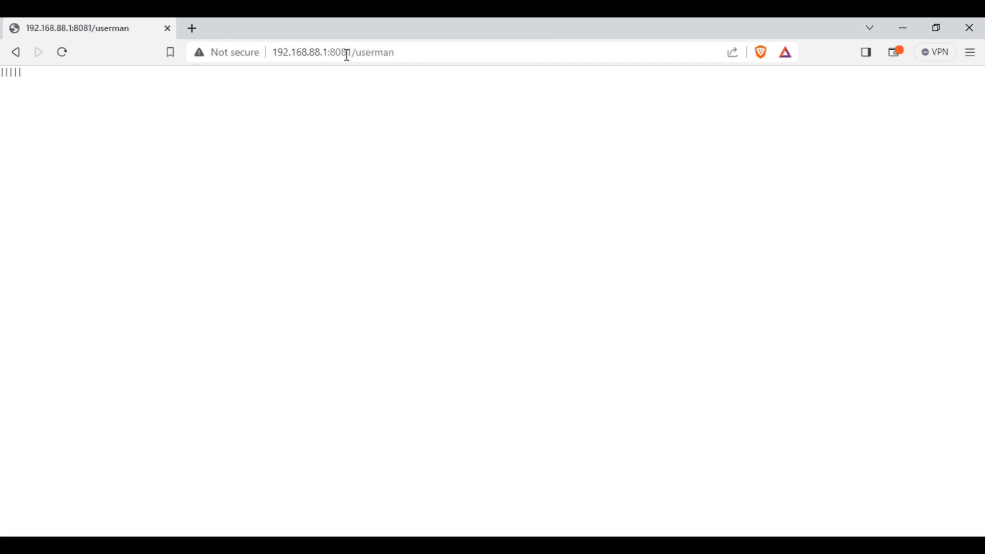
Sign in as JAT-Admin with its password and go to the Profiles section
type("JAT-Admin")
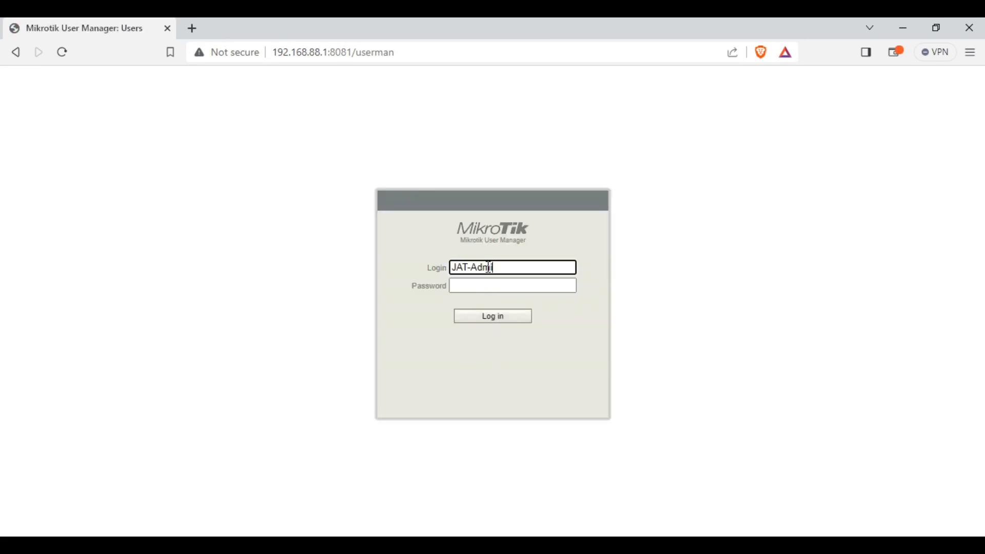
key("Tab")
type("••••••••••")
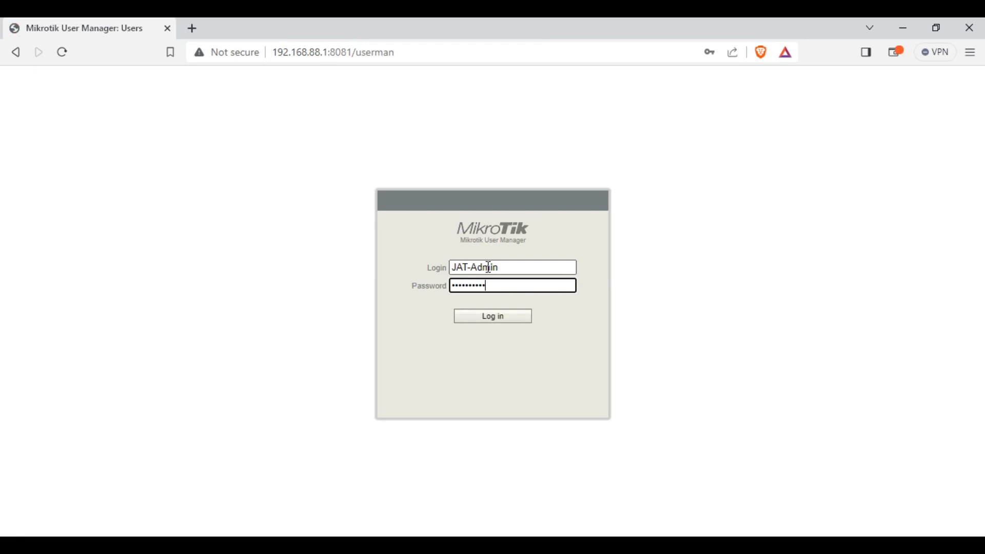
key("Return")
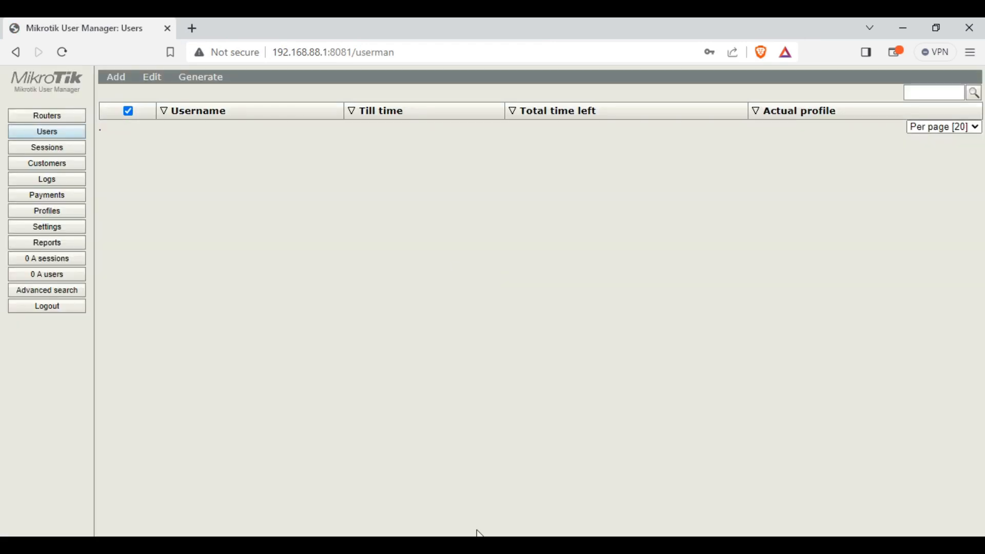
key("alt+Tab")
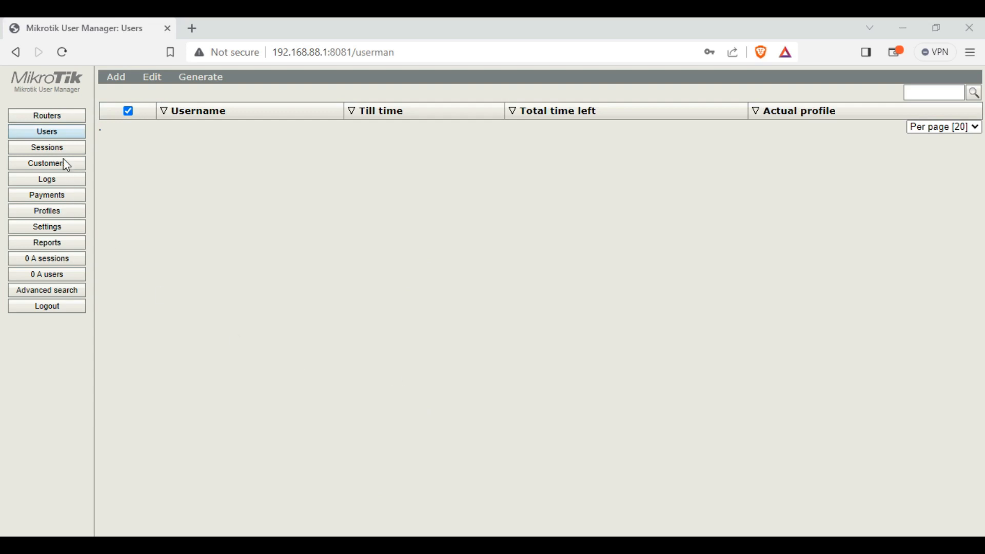
left_click(45, 210)
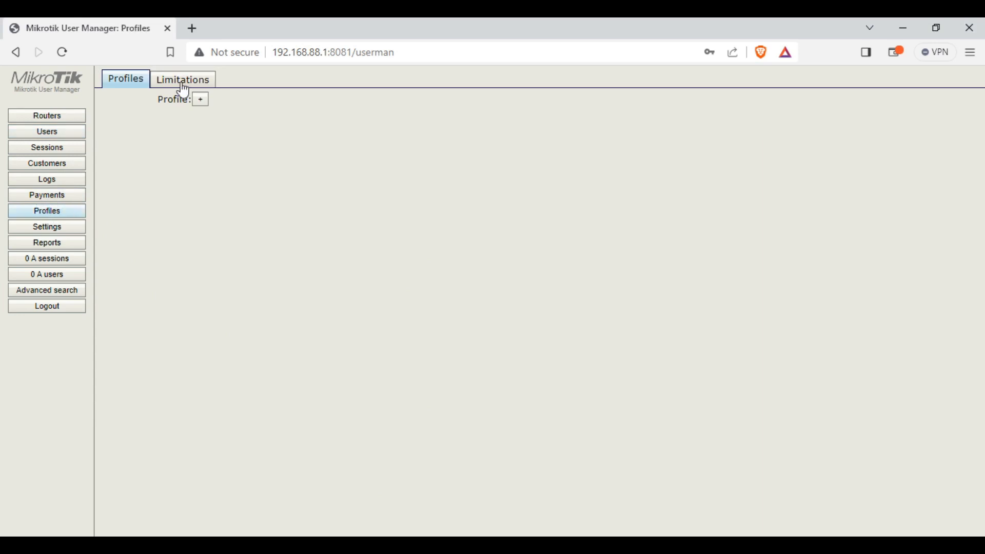
Start a new limitation named SP1-5Mbps owned by the admin account
left_click(182, 85)
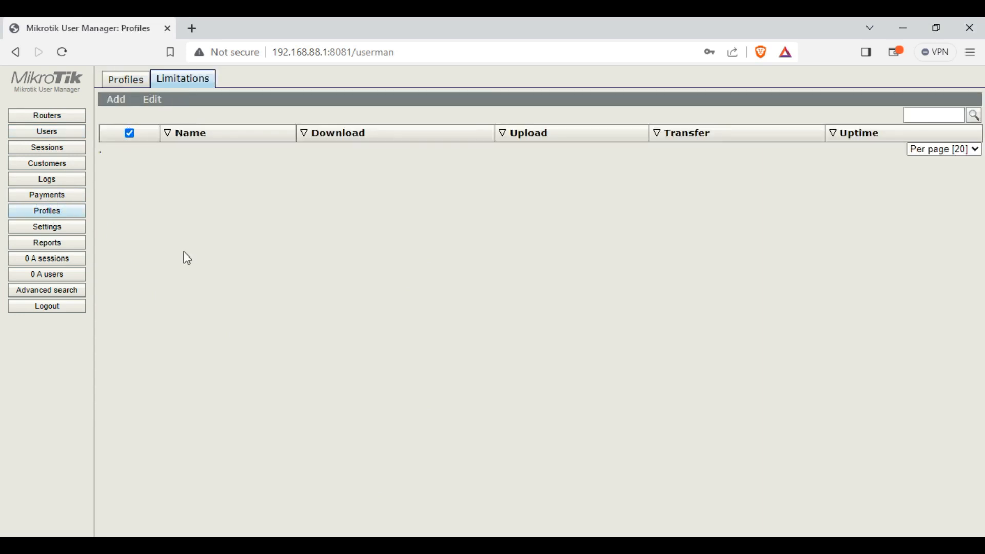
left_click(117, 103)
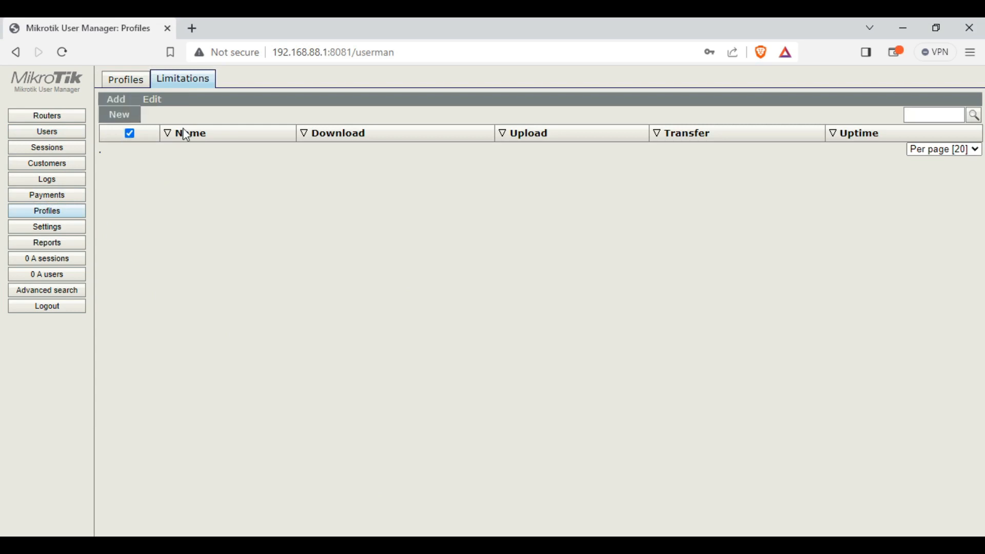
left_click(126, 115)
left_click(501, 137)
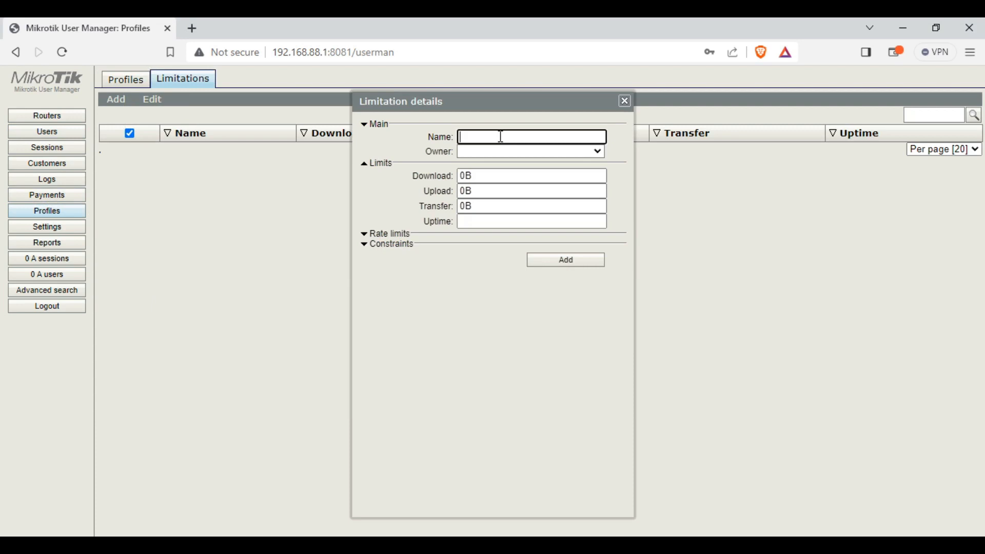
left_click(475, 547)
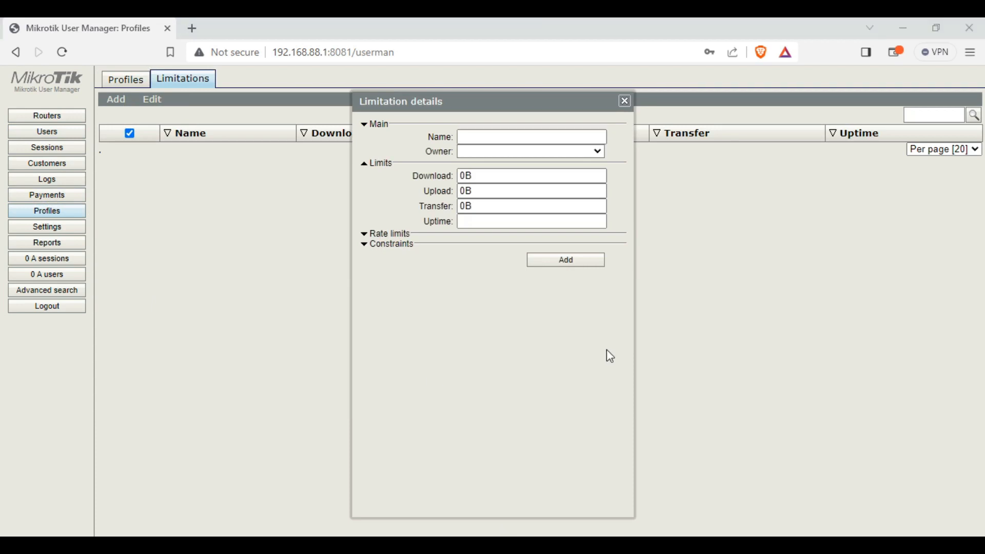
left_click(539, 135)
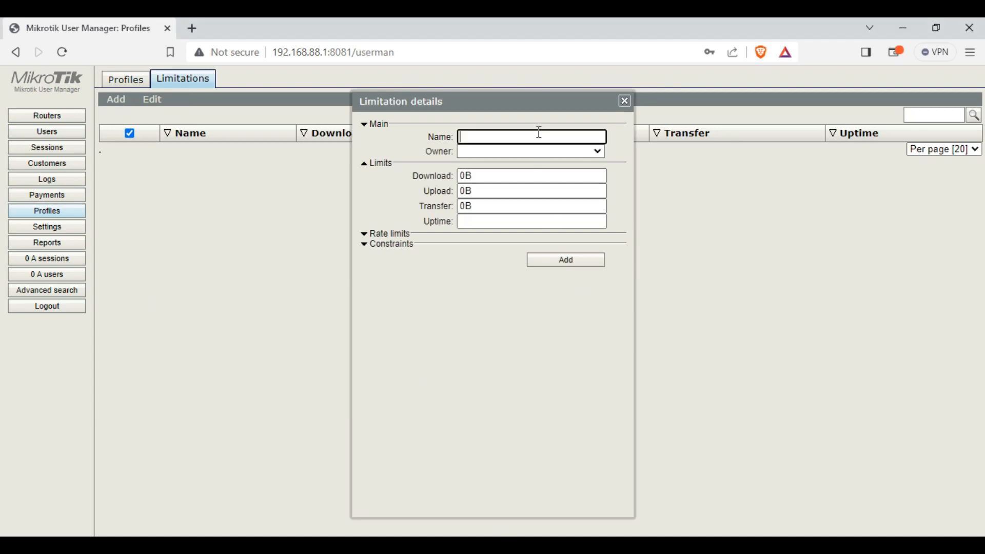
type("SP1-5Mbps")
left_click(533, 151)
left_click(528, 174)
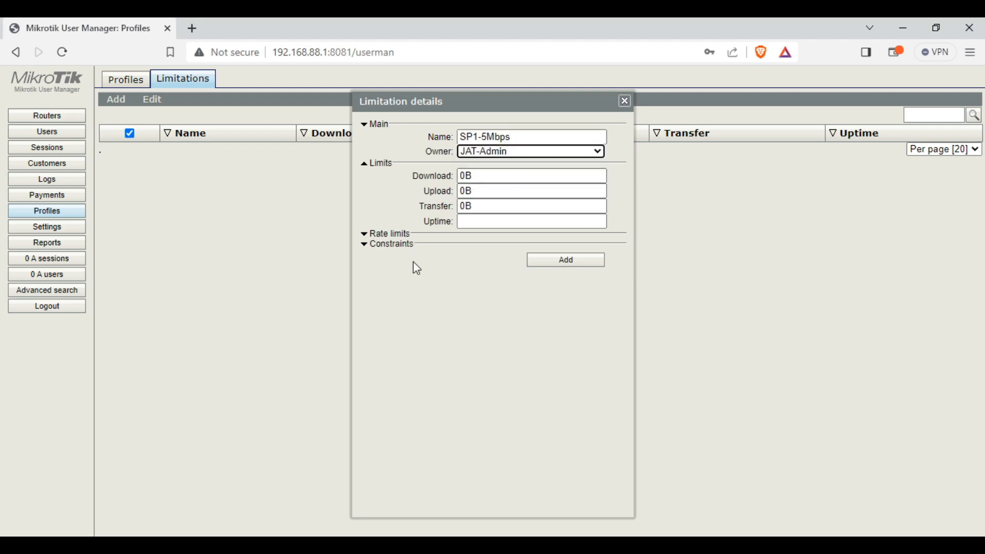
Expand Rate limits and set the rate limit to 5M
left_click(378, 236)
left_click(517, 246)
type("5M")
key("Tab")
type("5M")
left_click(509, 243)
left_click(577, 246)
double_click(506, 246)
left_click(505, 246)
double_click(558, 246)
double_click(499, 247)
left_click(568, 248)
double_click(493, 247)
left_click(573, 248)
Set burst rate 10M and burst threshold 6M for both receive and transmit
left_click(500, 262)
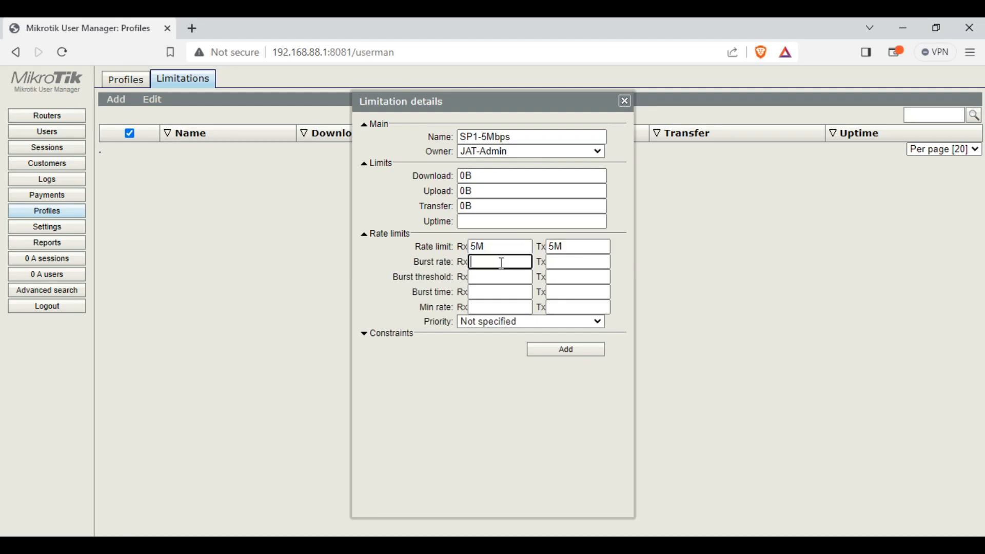
type("10M")
left_click_drag(502, 263, 461, 261)
key("ctrl+c")
left_click(572, 263)
key("ctrl+v")
left_click(482, 276)
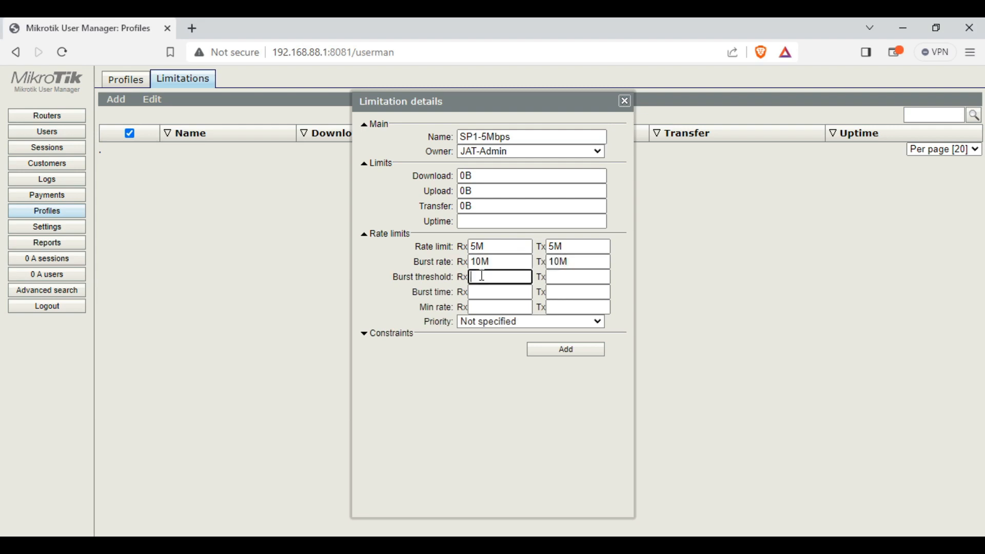
type("6M")
double_click(468, 277)
key("ctrl+c")
left_click(557, 277)
key("ctrl+v")
Set 30 s burst time and 1M minimum rate, save, and reopen SP1-5Mbps to review
left_click(496, 294)
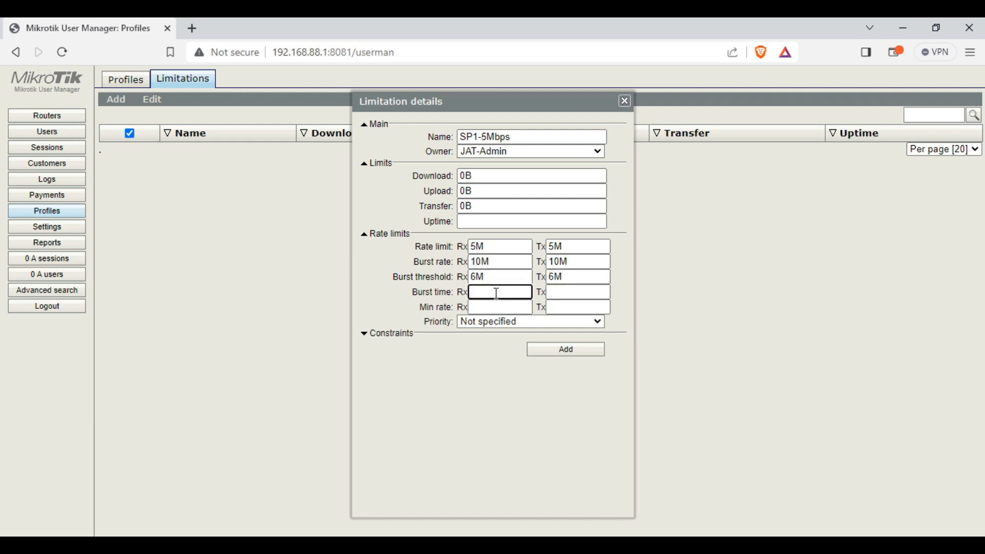
type("30")
left_click(558, 292)
type("30")
left_click(504, 307)
type("1M")
left_click(590, 308)
type("1M")
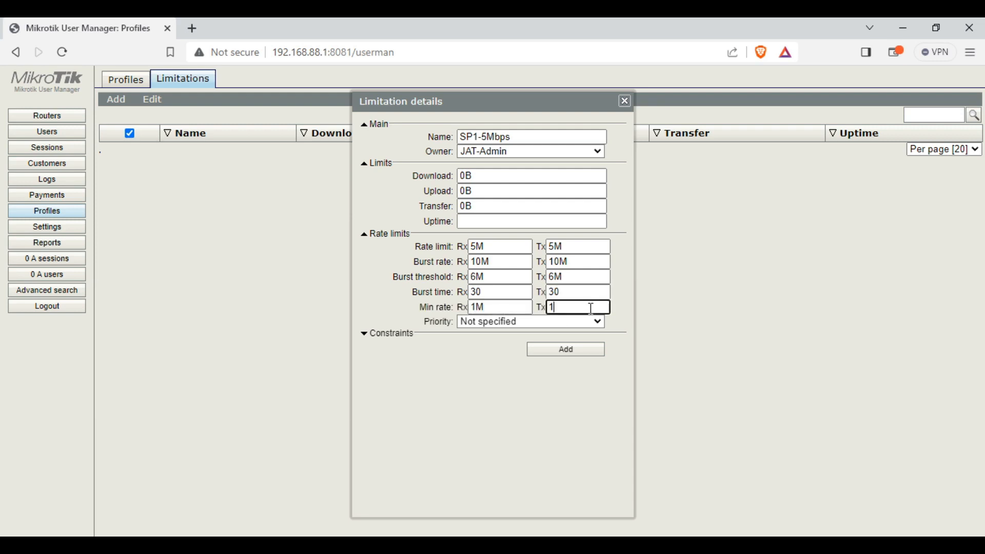
left_click(566, 350)
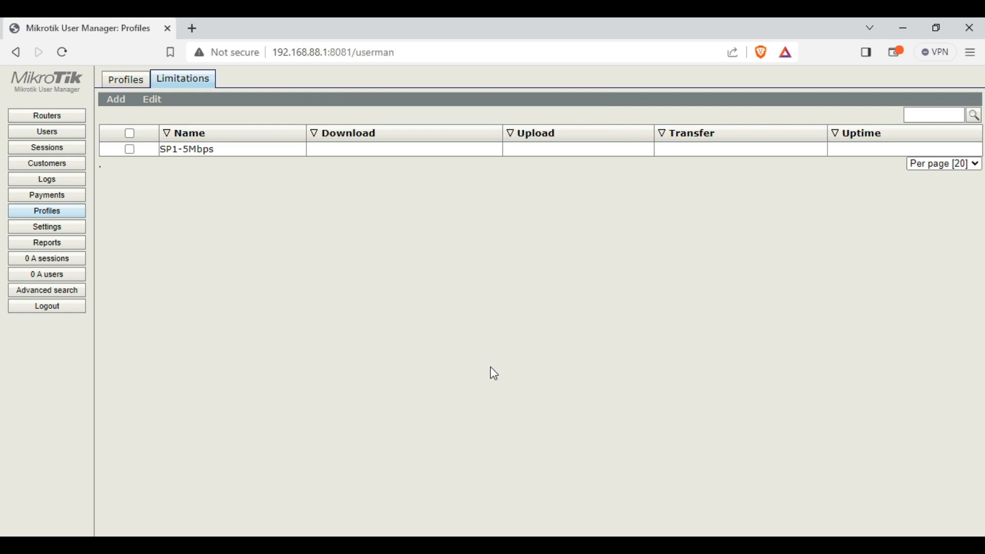
left_click(217, 152)
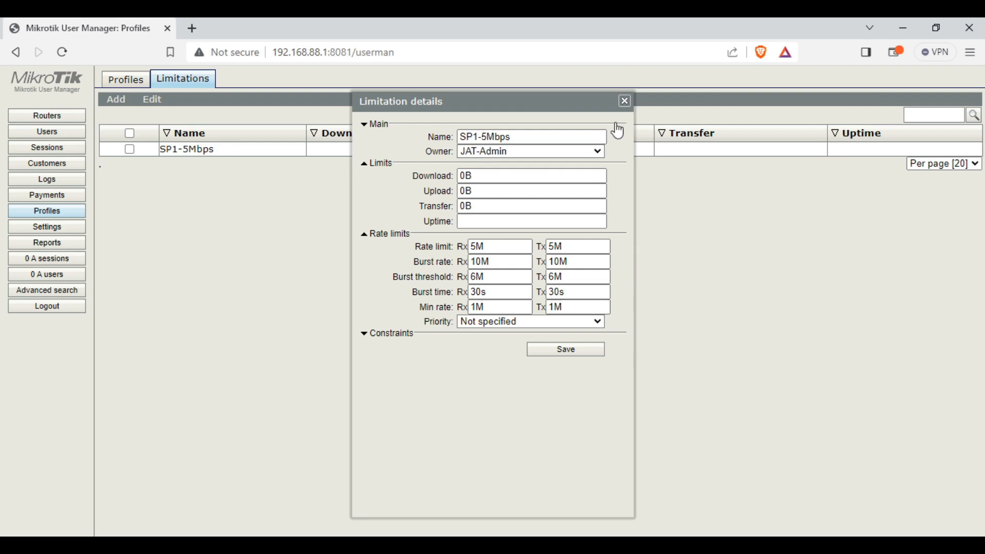
Start a second limitation named SP-10Mbps owned by the administrator
left_click(625, 101)
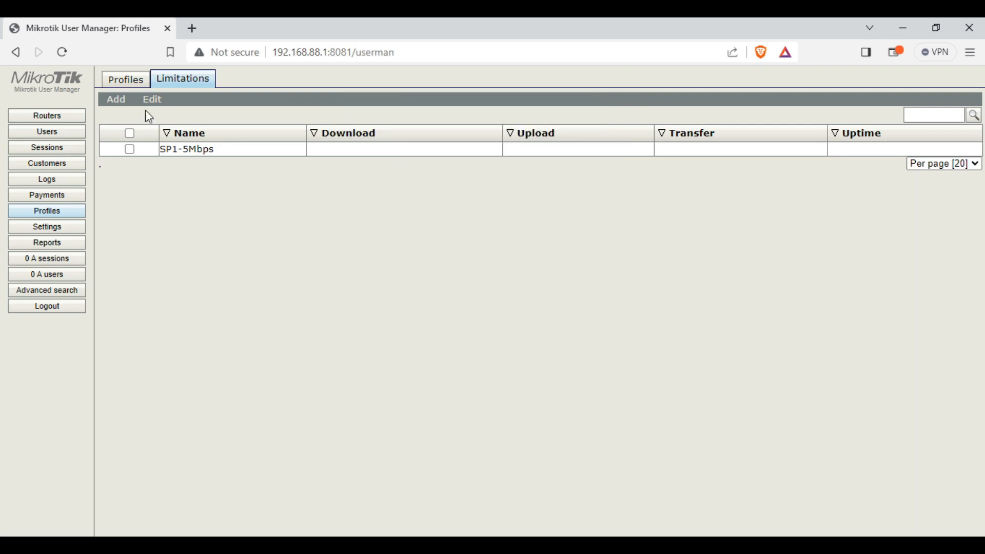
left_click(117, 100)
left_click(120, 114)
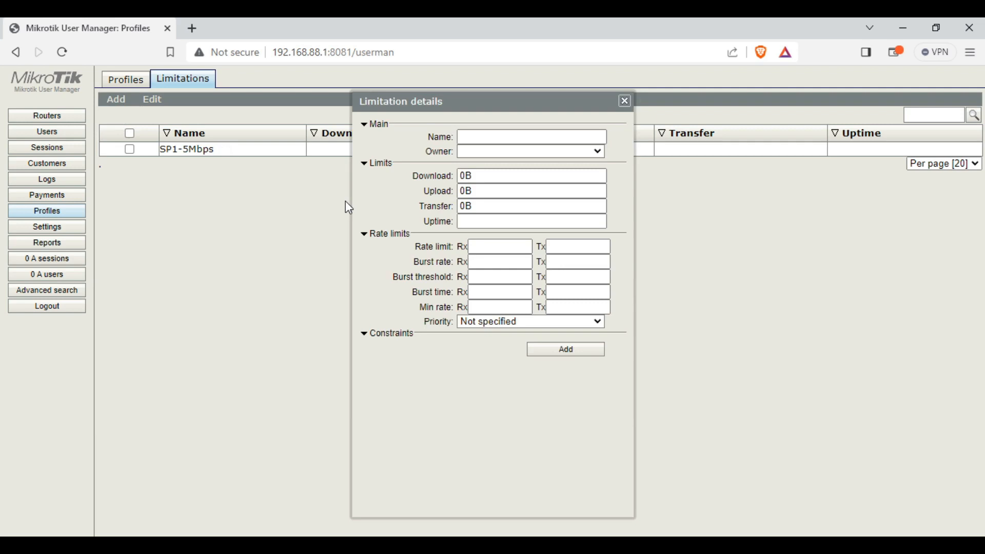
left_click(496, 128)
left_click(403, 128)
left_click(481, 138)
type("SP")
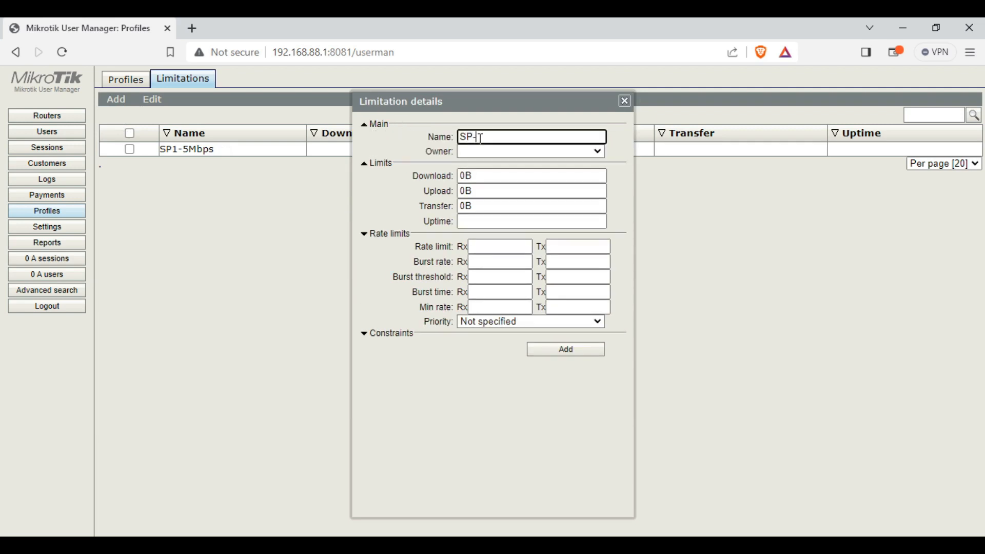
type("-10Mbps")
left_click(488, 154)
left_click(491, 176)
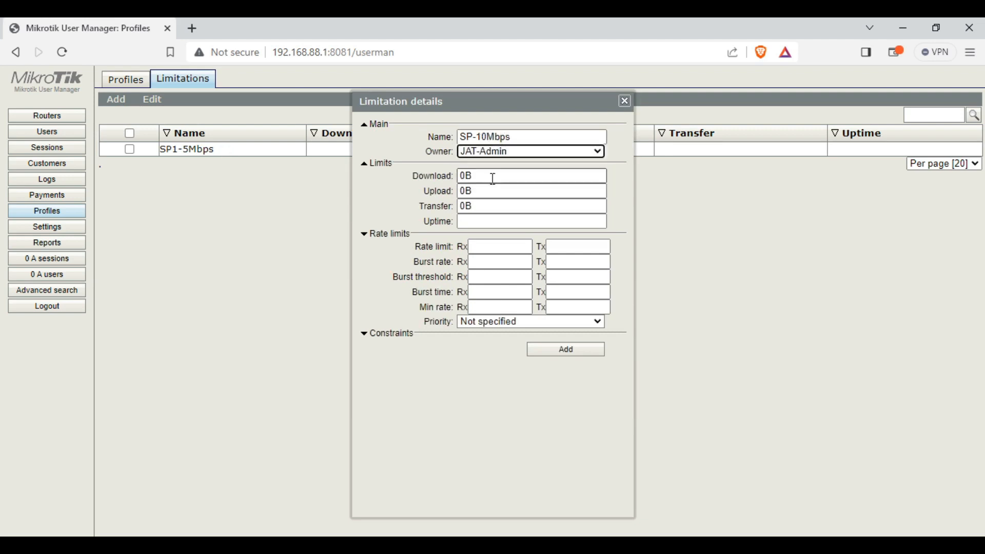
Set a 10M rate limit and 20M burst rate in both directions
left_click(502, 248)
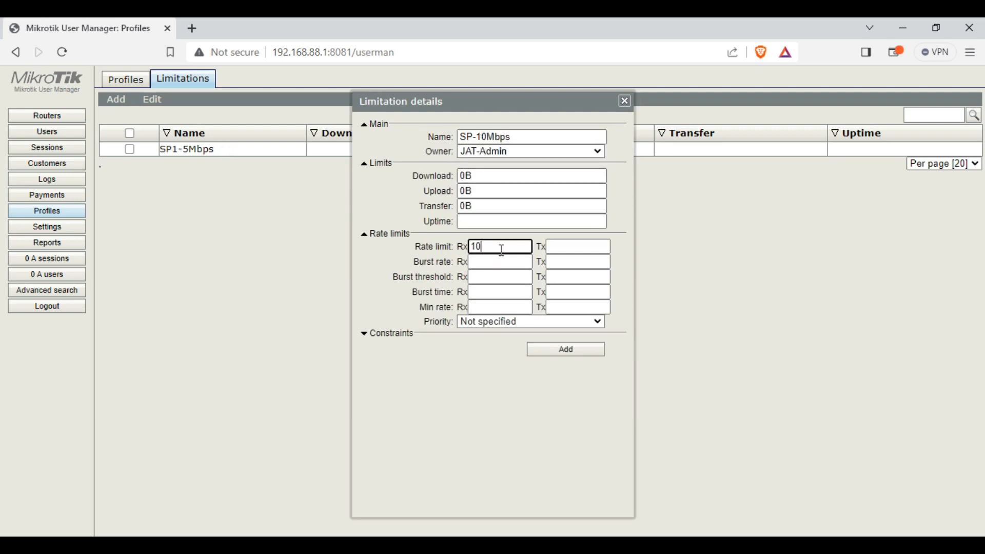
type("10M")
double_click(501, 248)
key("ctrl+c")
left_click(576, 248)
key("ctrl+v")
left_click(503, 263)
key("ctrl+v")
left_click_drag(477, 264, 466, 264)
type("2")
key("ctrl+a")
key("ctrl+c")
left_click(552, 262)
key("ctrl+v")
Set the burst threshold to 11M for receive and transmit
left_click(518, 281)
type("11")
double_click(476, 277)
key("ctrl+v")
left_click_drag(481, 277, 460, 276)
type("11")
key("ctrl+a")
key("ctrl+c")
left_click(569, 277)
key("ctrl+v")
Fill in 30 burst time and 5M minimum rate both ways, then add the limitation
left_click(510, 291)
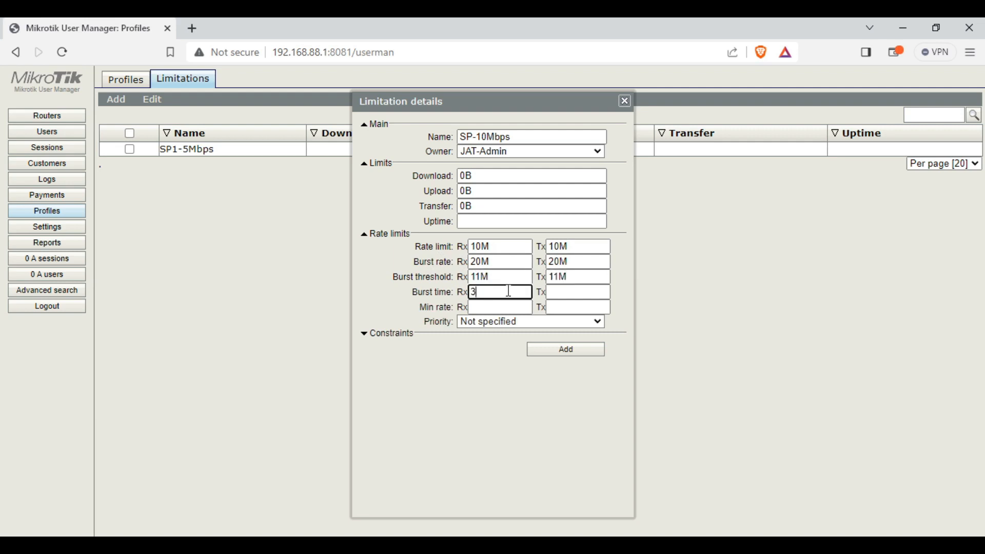
left_click(570, 292)
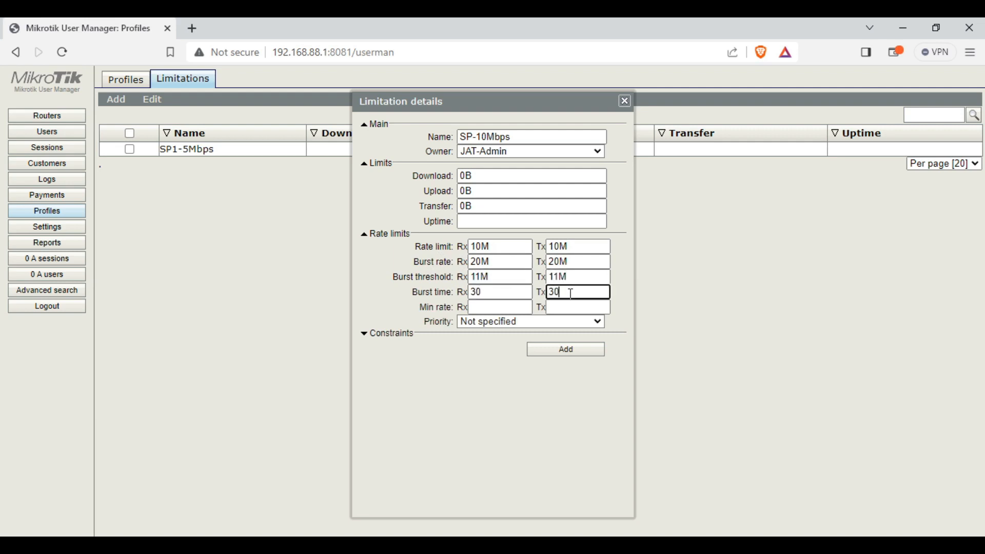
left_click(497, 307)
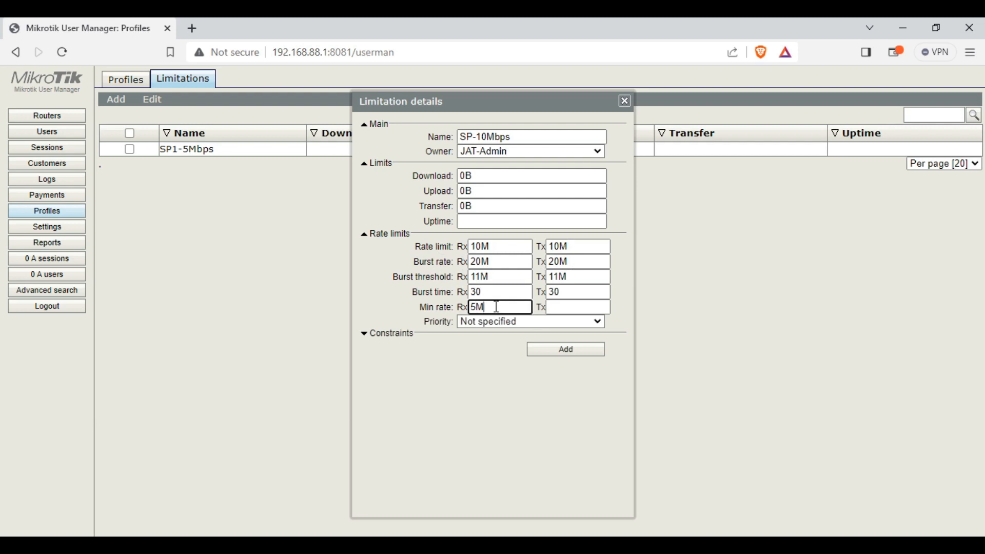
left_click_drag(496, 307, 439, 304)
key("ctrl+c")
left_click(558, 308)
key("ctrl+v")
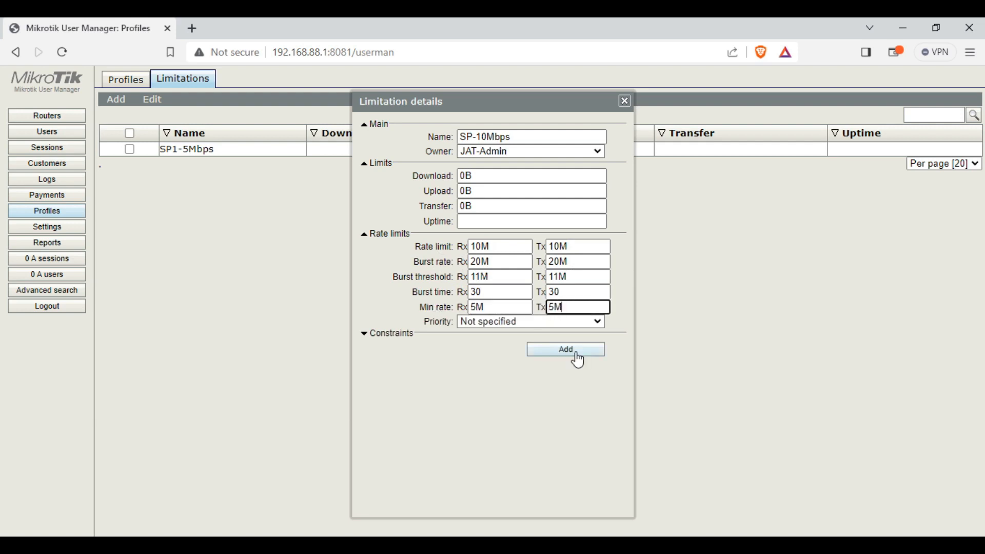
left_click(573, 352)
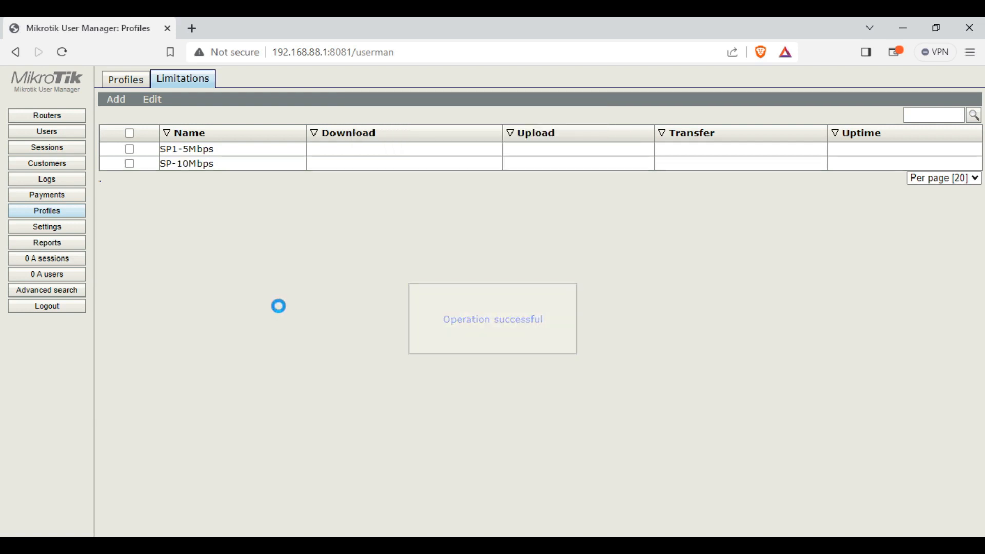
Name a new limitation Expired-Clients, set the admin as owner, and save it without limits
left_click(120, 110)
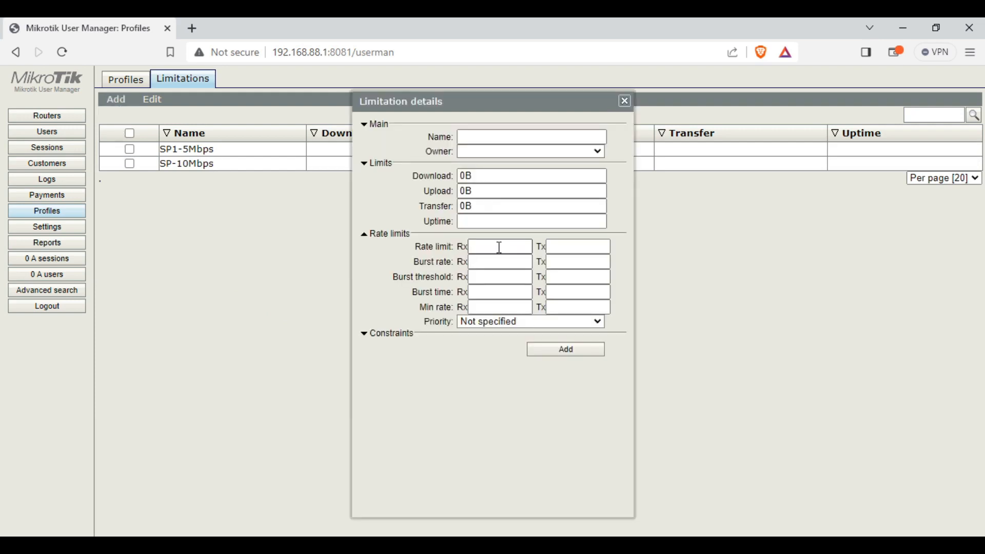
left_click(468, 136)
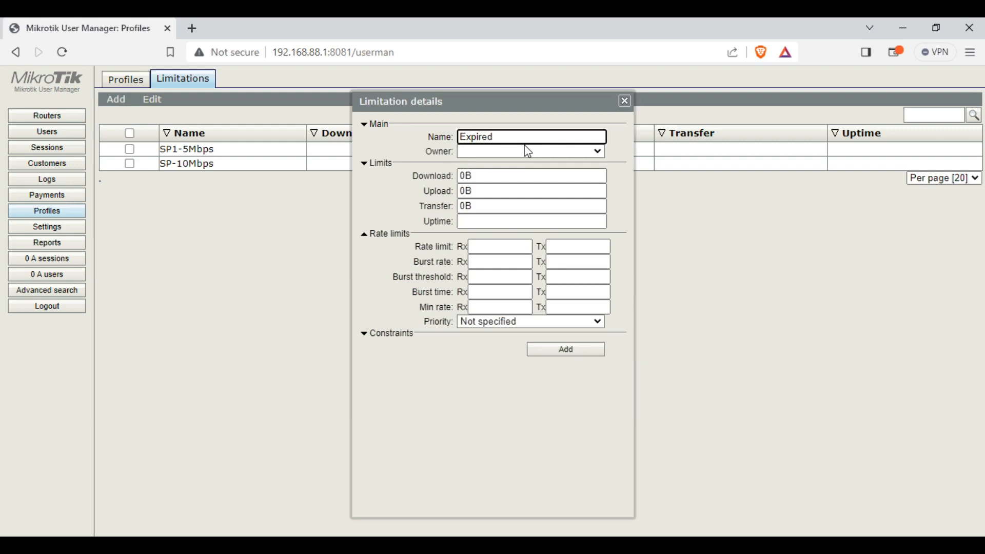
type("Expired-Clients")
left_click(525, 153)
left_click(524, 174)
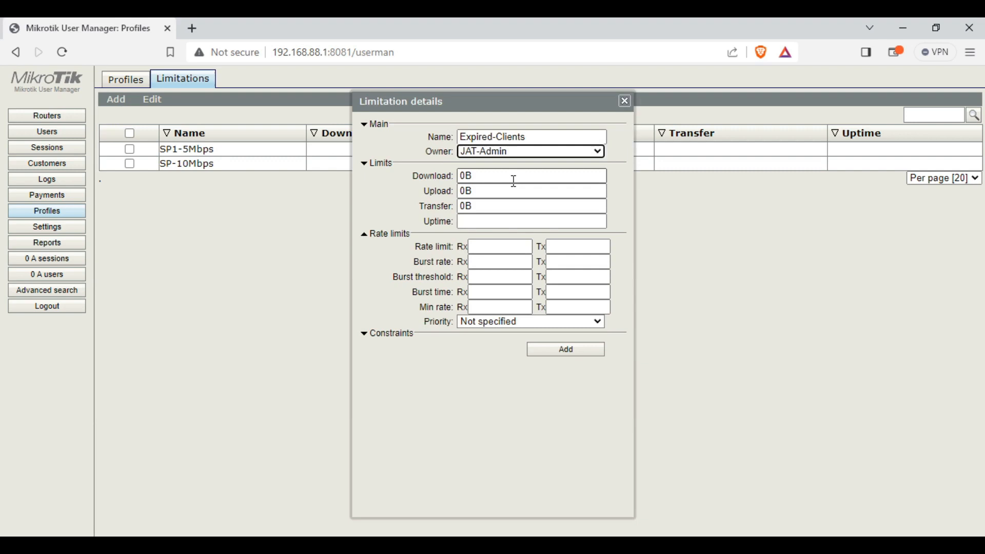
left_click(579, 353)
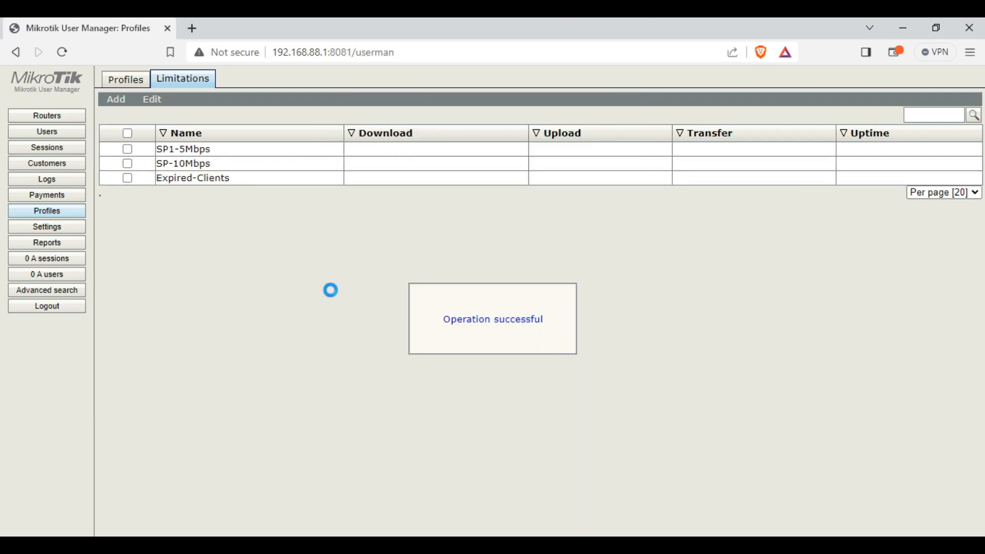
Create profile SP1-Php500 with price 500 and one shared user
left_click(132, 86)
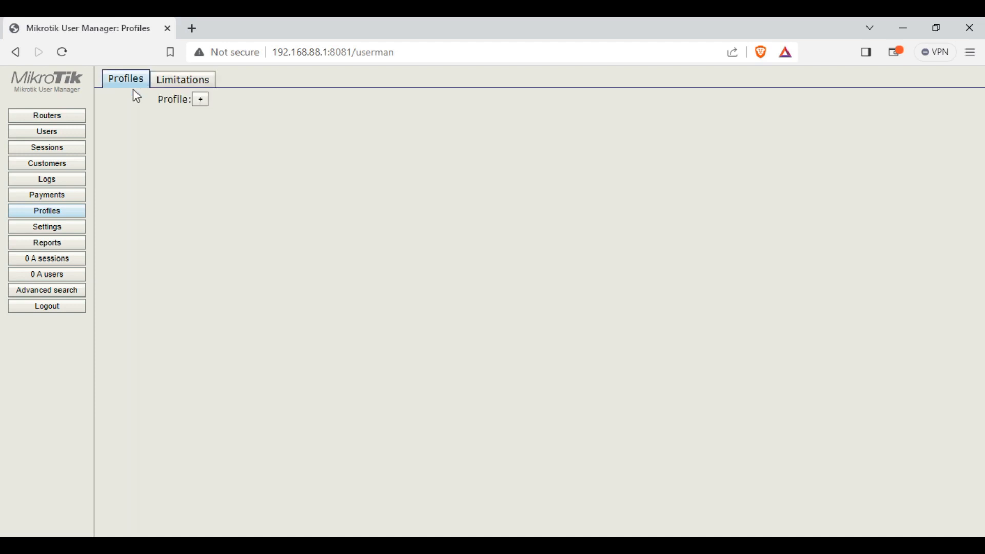
left_click(200, 100)
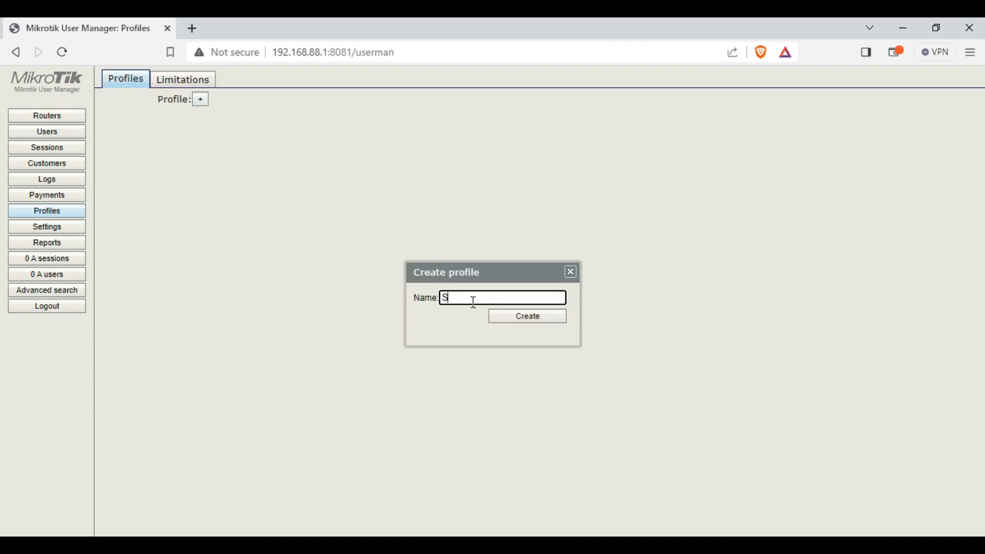
type("SP1-Php500")
left_click(506, 318)
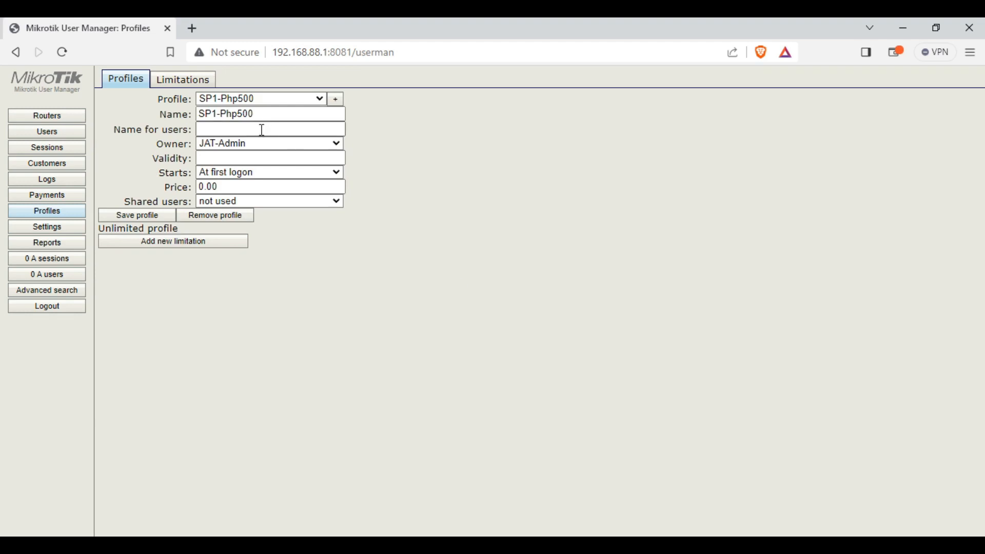
double_click(240, 186)
type("500")
left_click(238, 202)
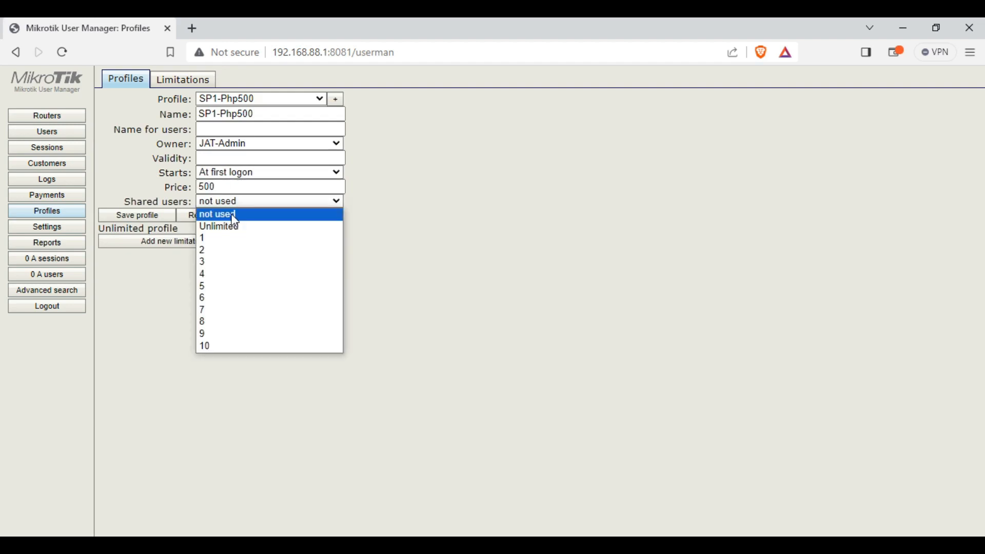
left_click(226, 240)
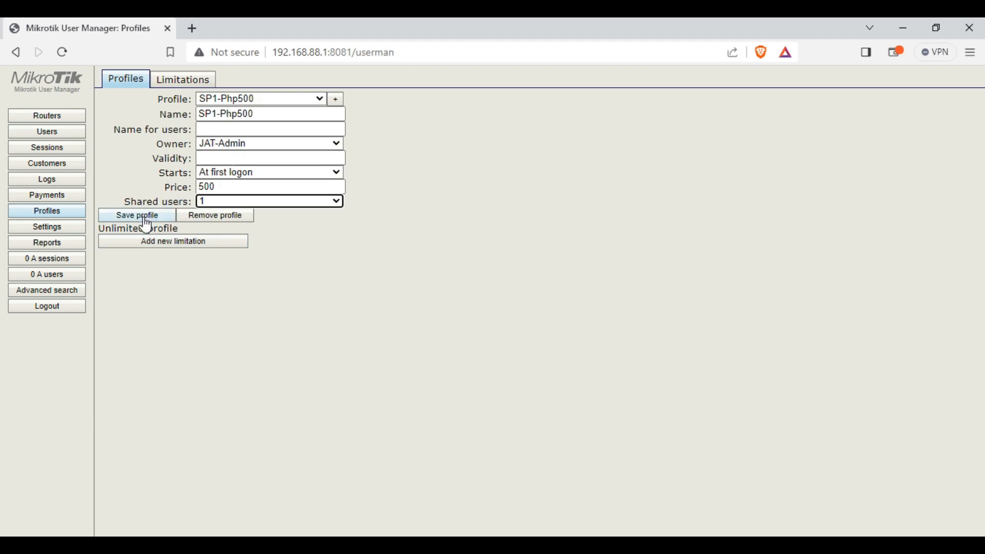
Attach the SP1-5Mbps limitation, save the profile, and begin another profile
left_click(145, 244)
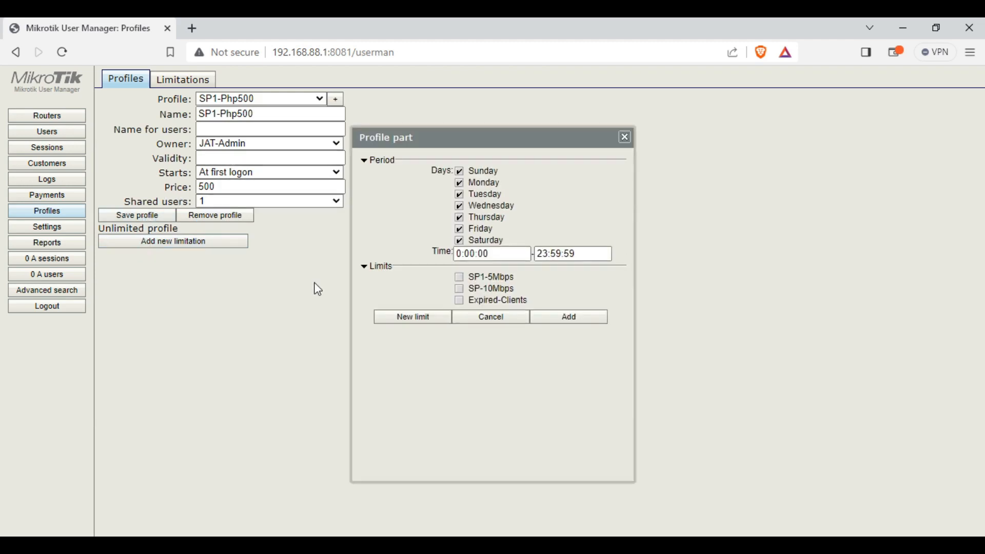
left_click(461, 280)
left_click(574, 321)
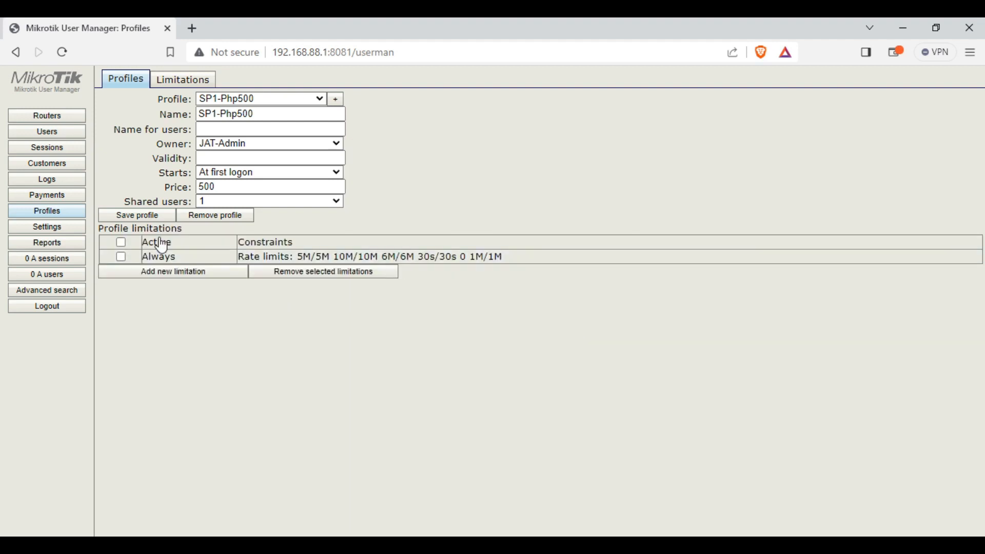
left_click(145, 216)
left_click(336, 100)
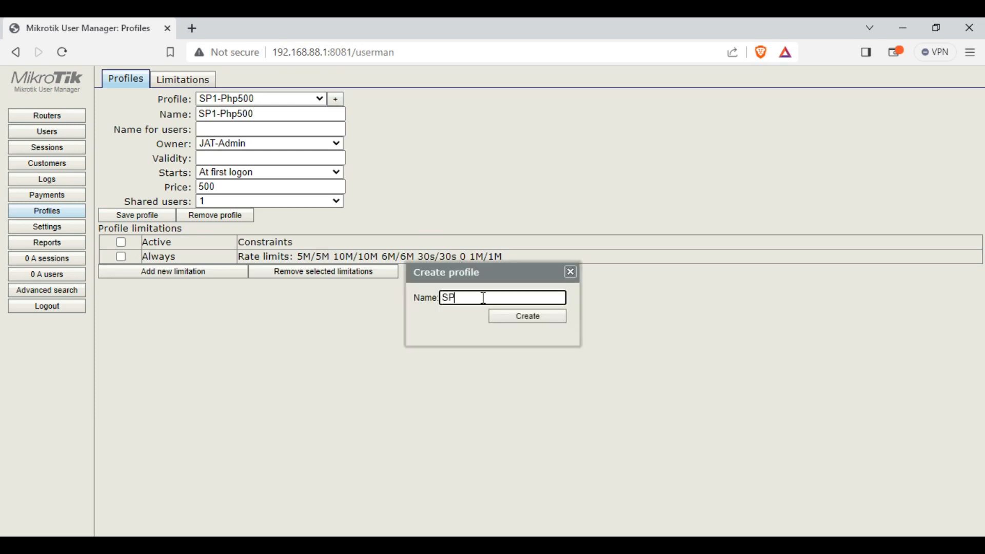
Create the SP2-Php1000 profile and load it in the profile form
type("SP2-Php1000")
left_click(534, 318)
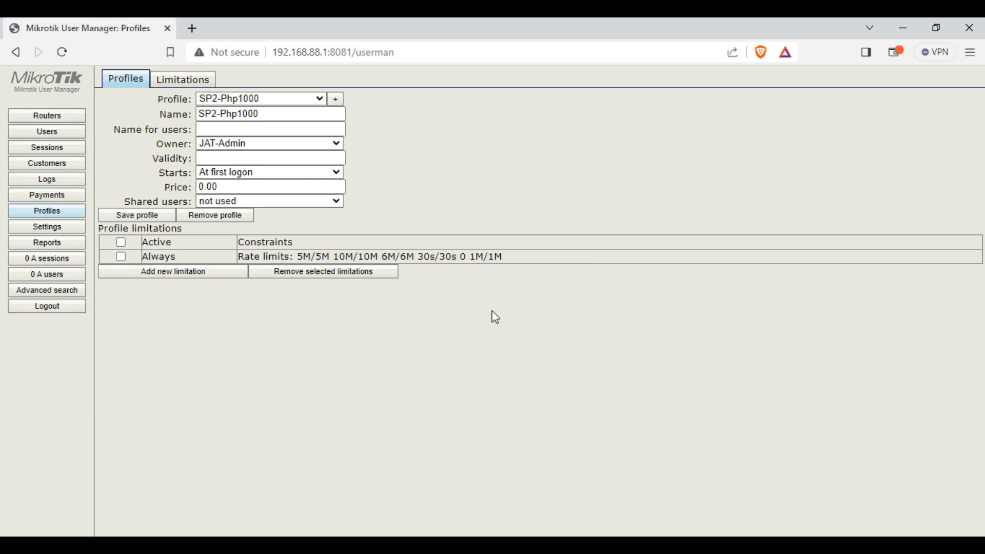
left_click(321, 99)
left_click(296, 109)
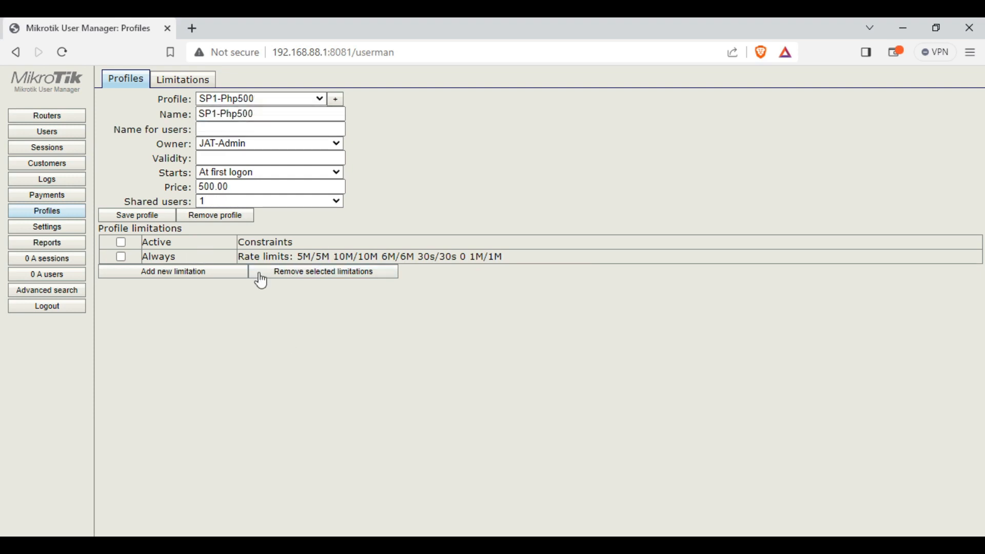
left_click(320, 100)
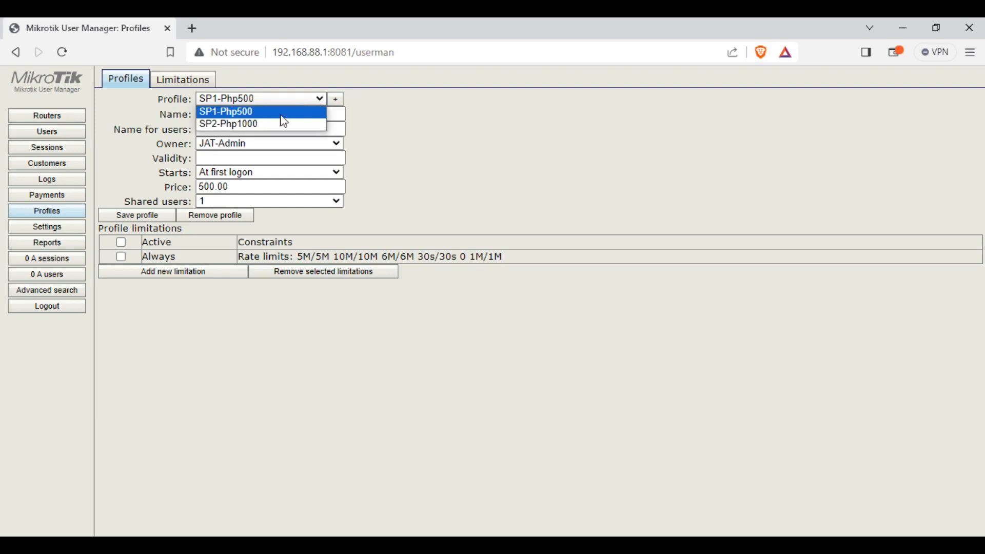
left_click(277, 123)
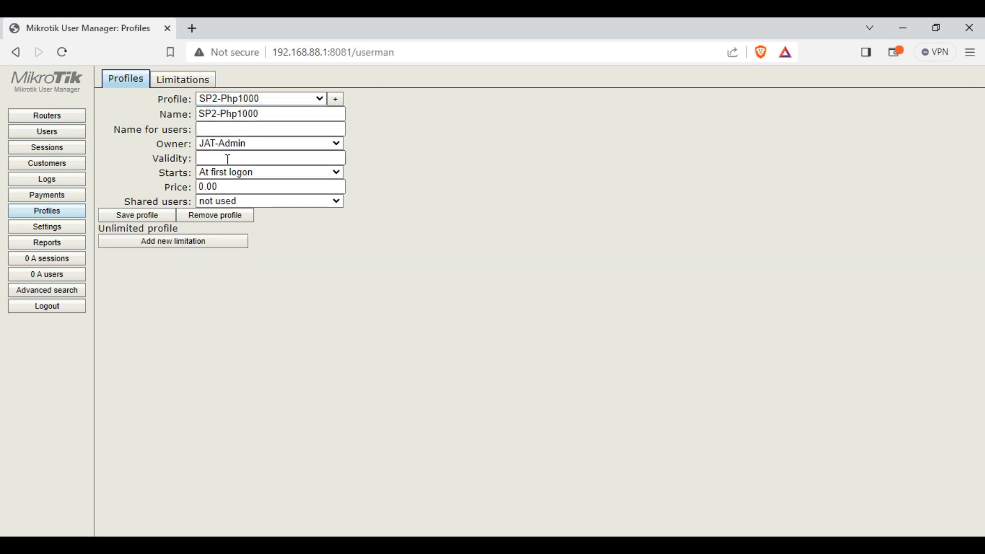
Give SP2-Php1000 price 1000, one shared user and the SP-10Mbps limitation, then save it
double_click(229, 188)
type("10000")
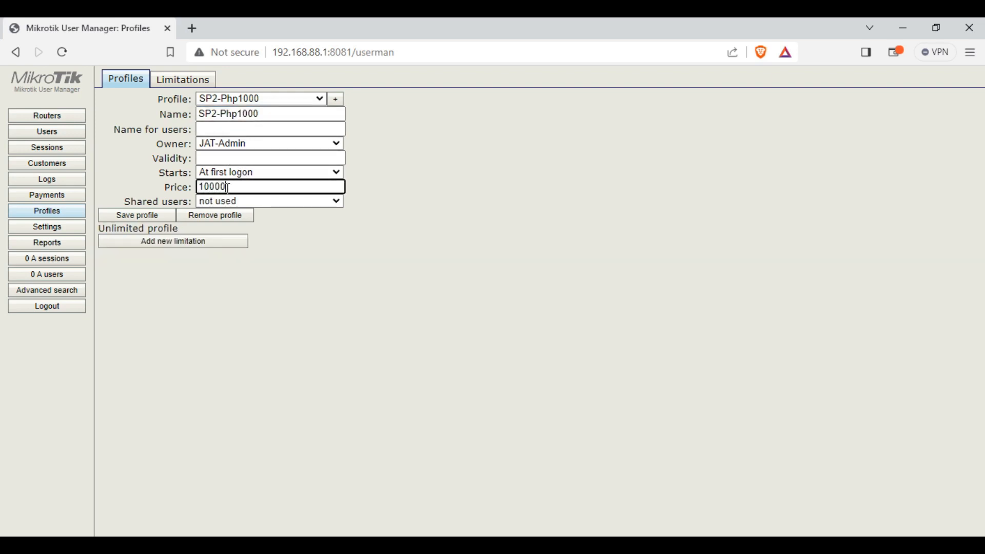
left_click(277, 204)
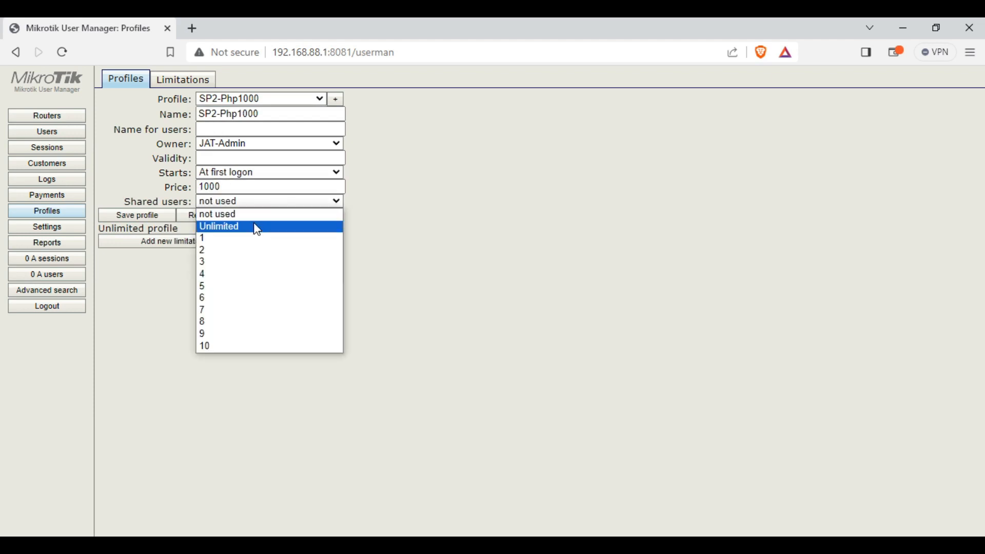
left_click(248, 239)
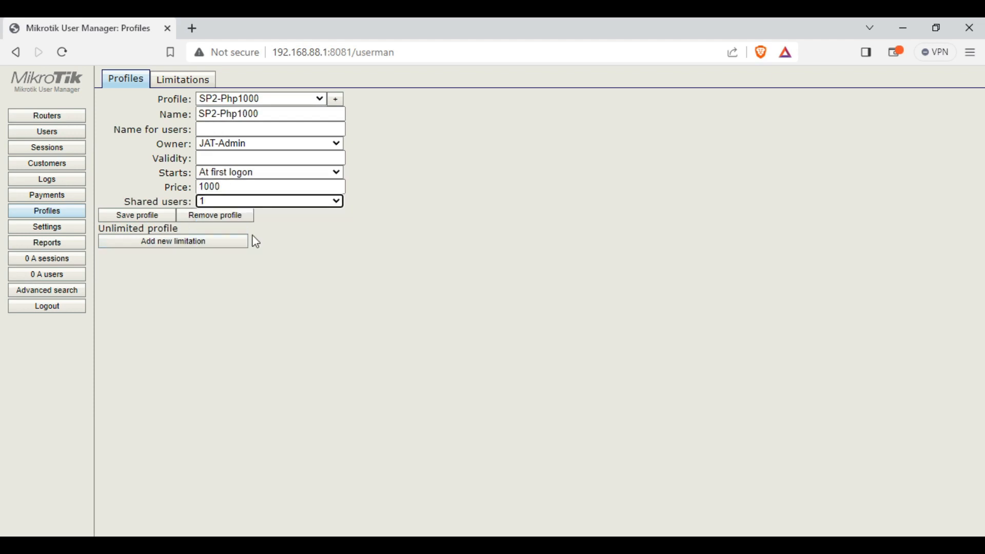
left_click(170, 246)
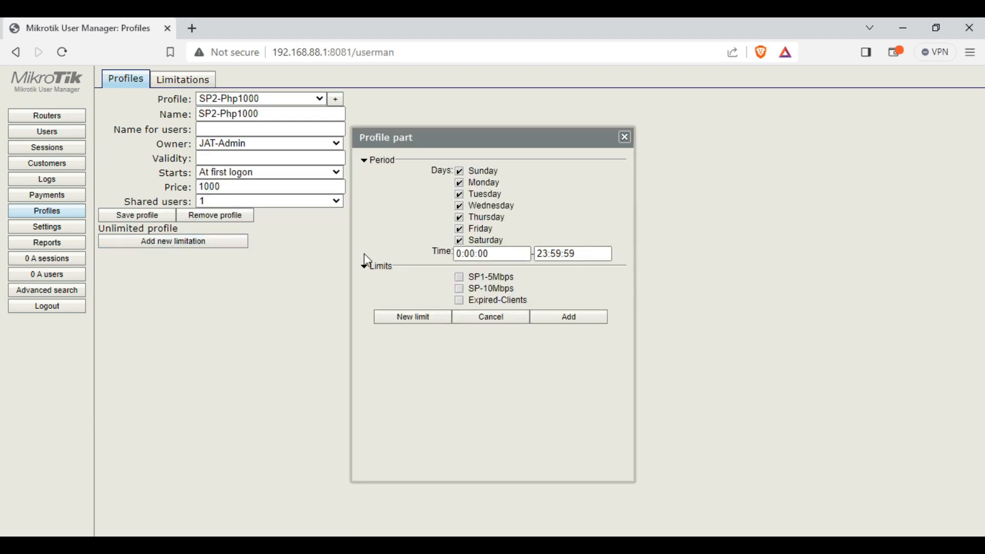
left_click(461, 300)
left_click(566, 319)
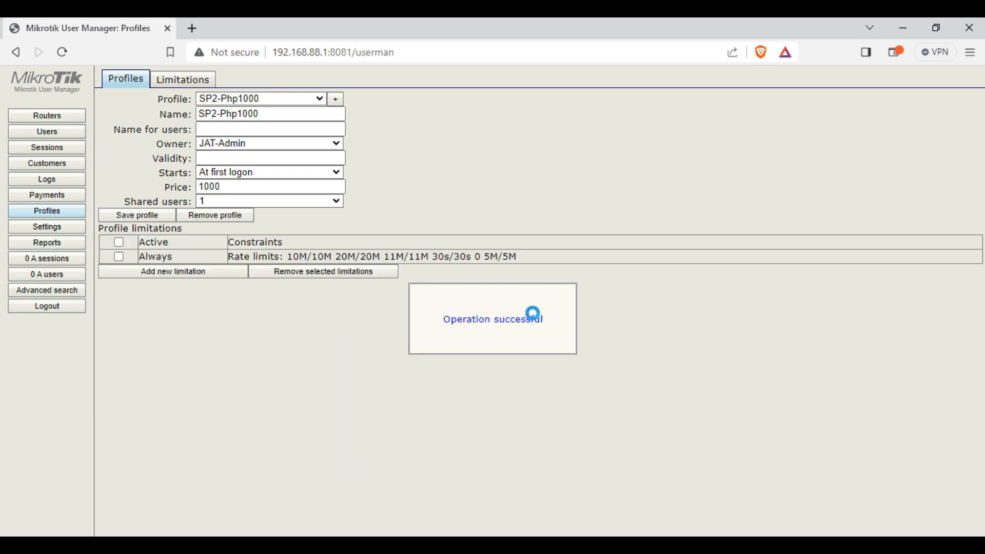
left_click(137, 216)
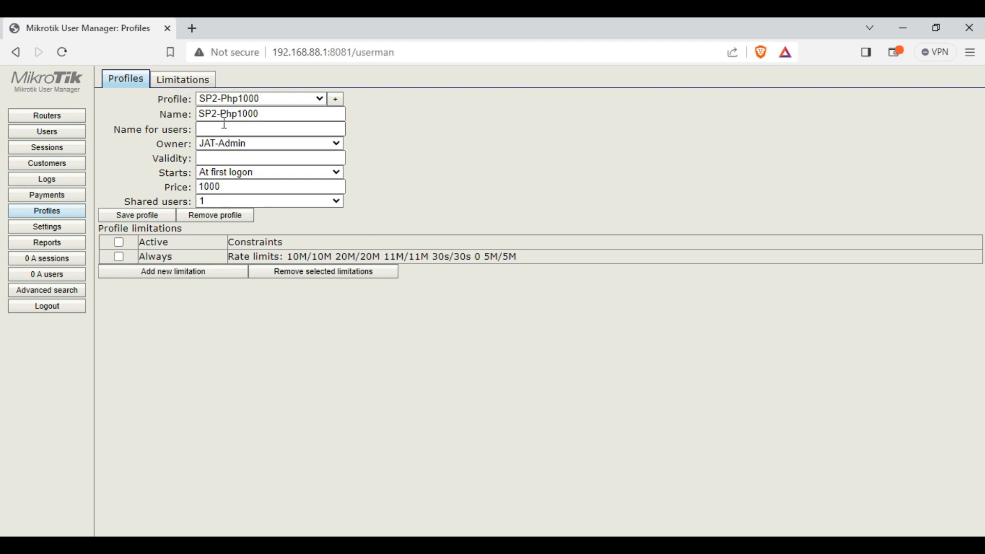
Rename the SP-10Mbps limitation to SP2-10Mbps
left_click(188, 82)
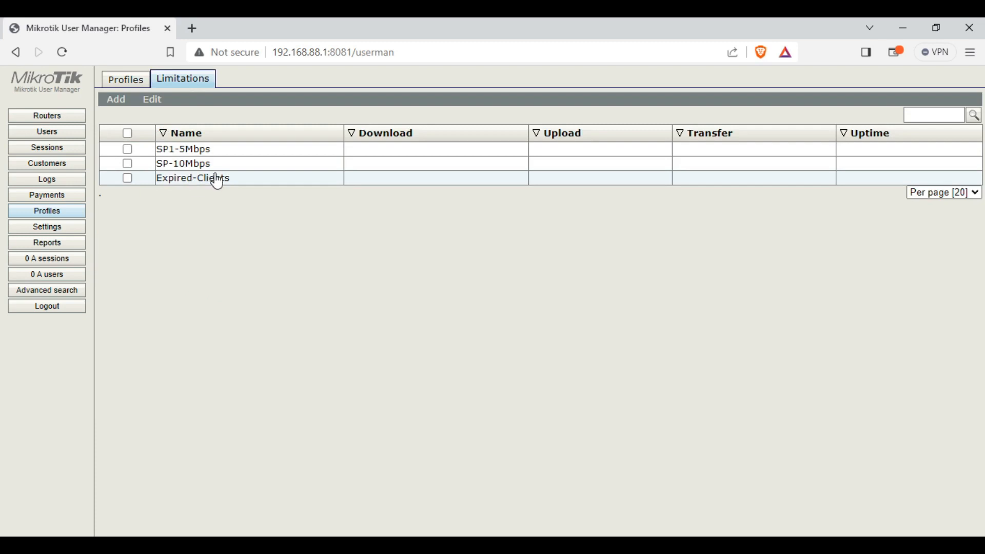
left_click(330, 166)
left_click(471, 137)
type("2")
left_click(569, 351)
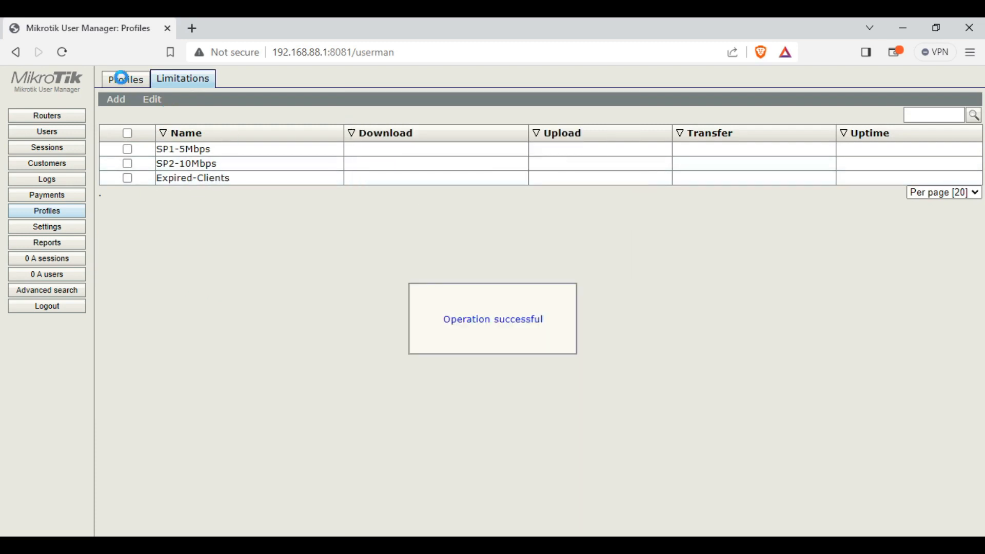
left_click(124, 85)
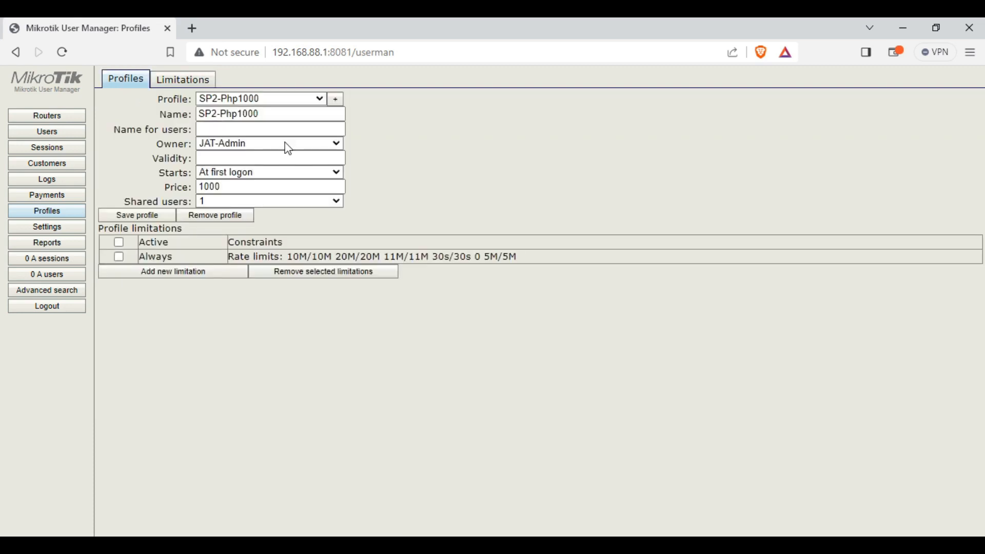
Create a new profile named Expired and load it in the profile form
left_click(336, 100)
type("Expired")
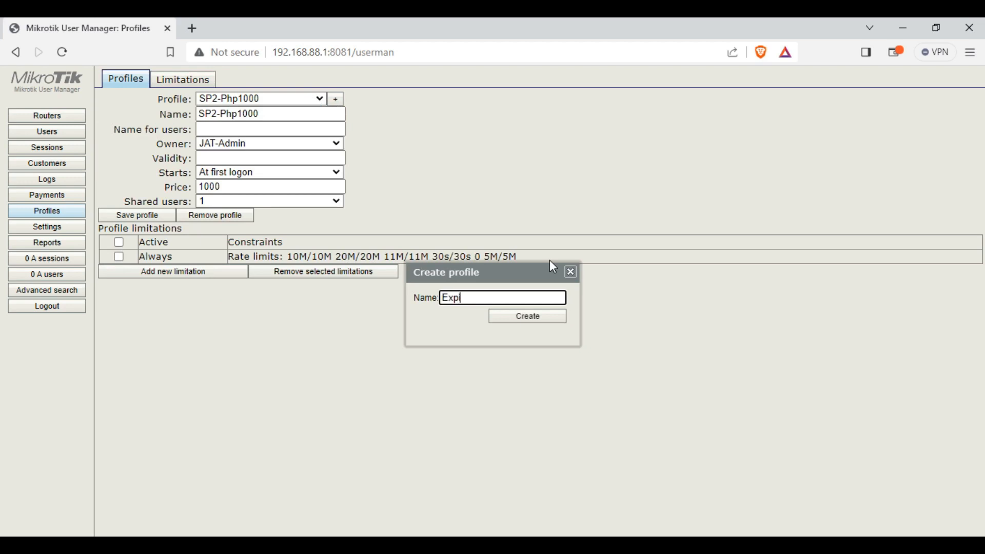
left_click(529, 317)
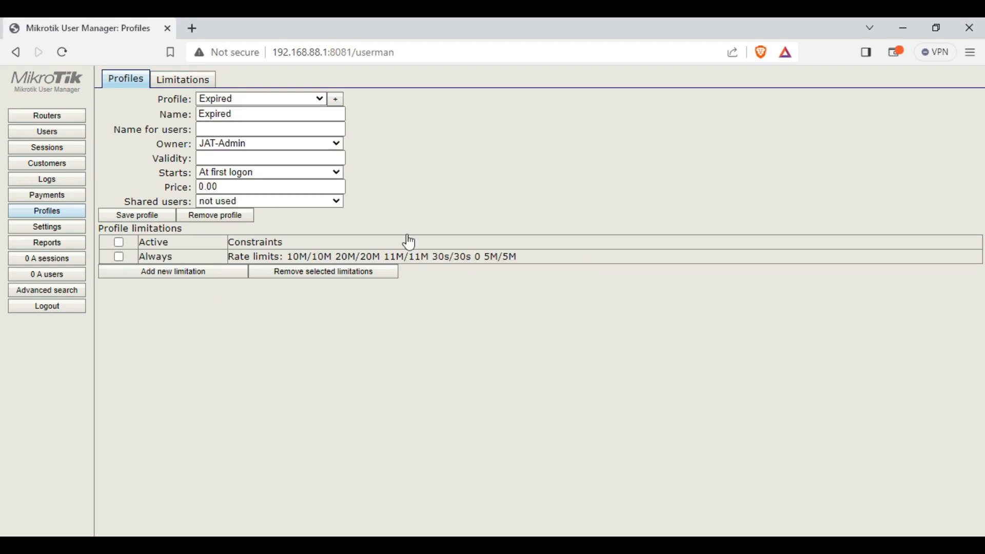
left_click(310, 100)
left_click(282, 123)
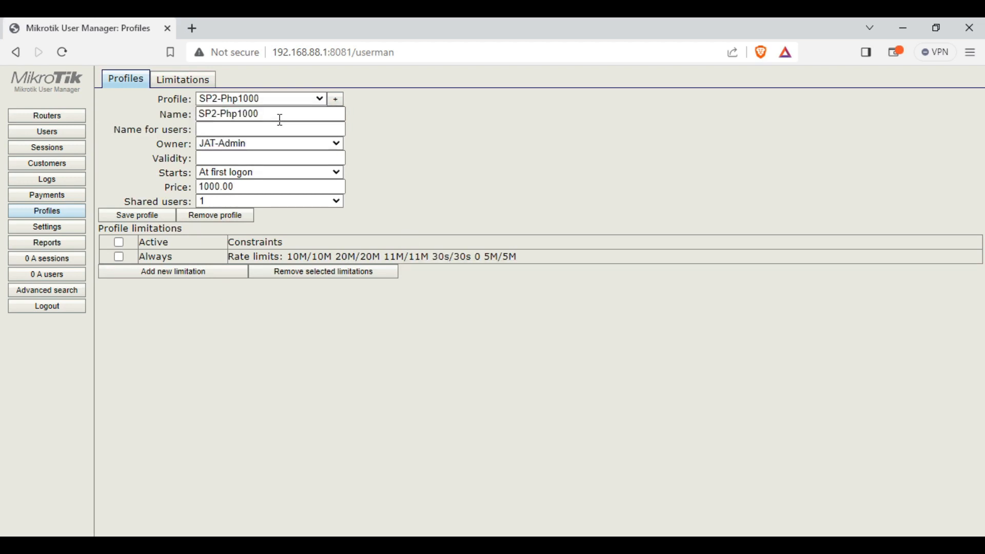
left_click(287, 100)
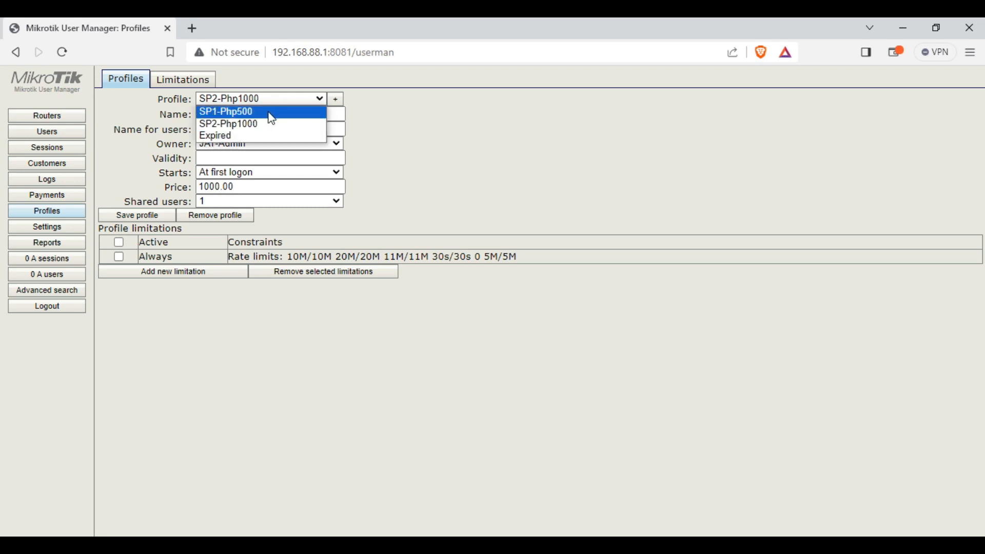
left_click(270, 112)
left_click(293, 103)
left_click(254, 131)
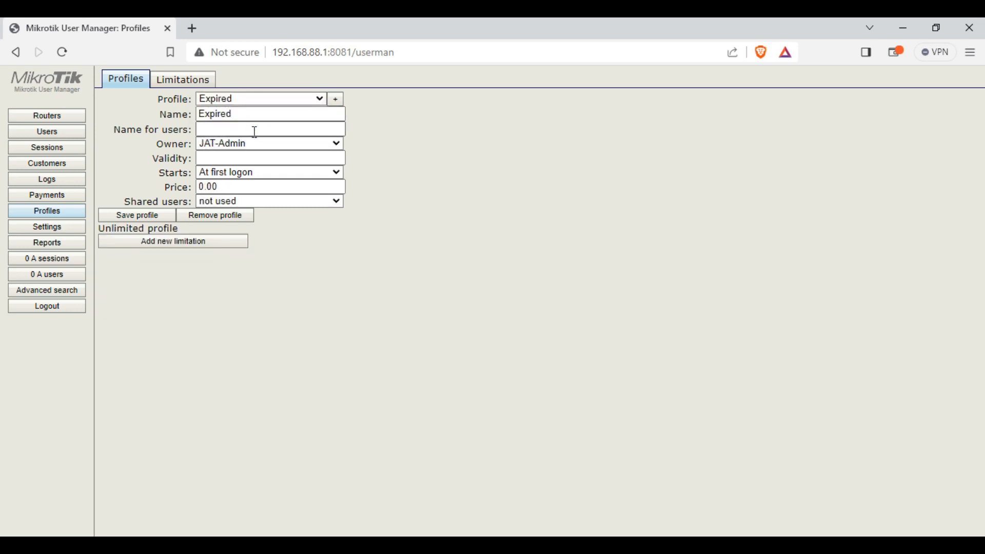
Attach the Expired-Clients limitation to the Expired profile and save it
left_click(145, 243)
left_click(459, 300)
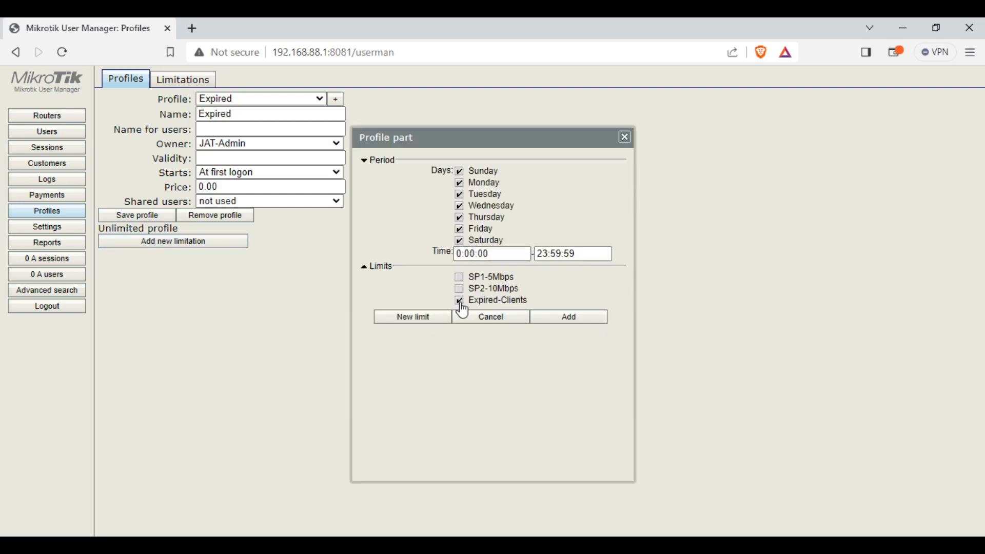
left_click(584, 318)
left_click(149, 215)
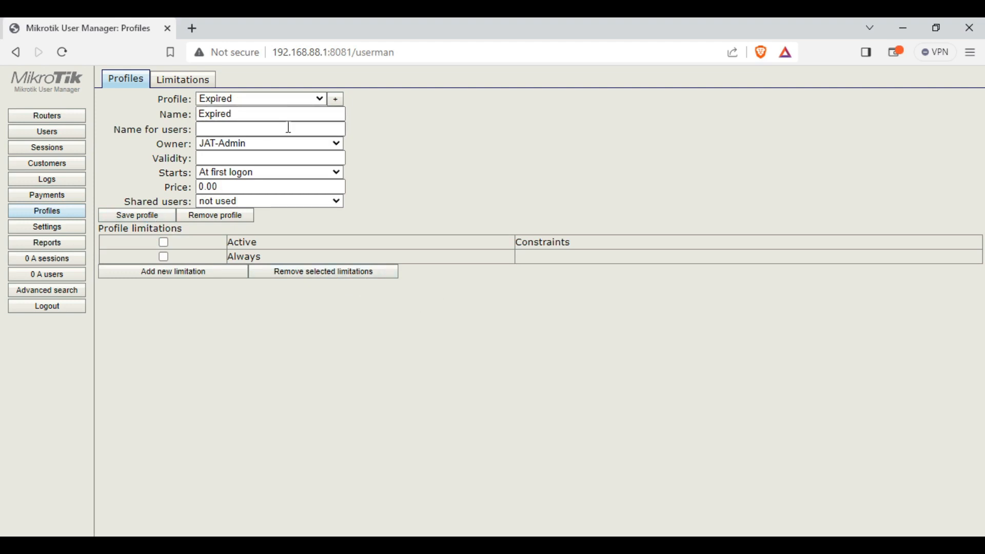
Review the Always limitations of the SP1-Php500, SP2-Php1000 and Expired profiles before moving to WinBox
left_click(307, 105)
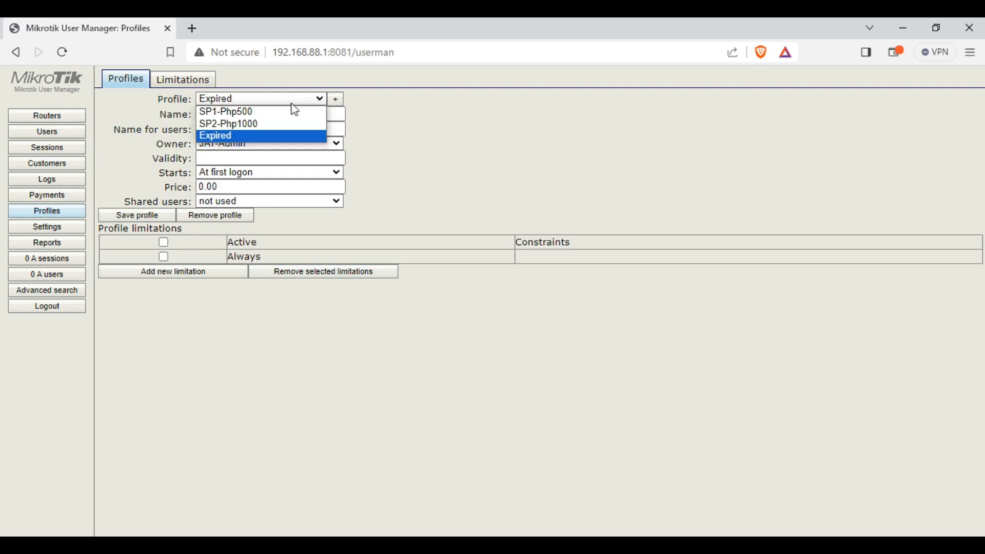
left_click(282, 111)
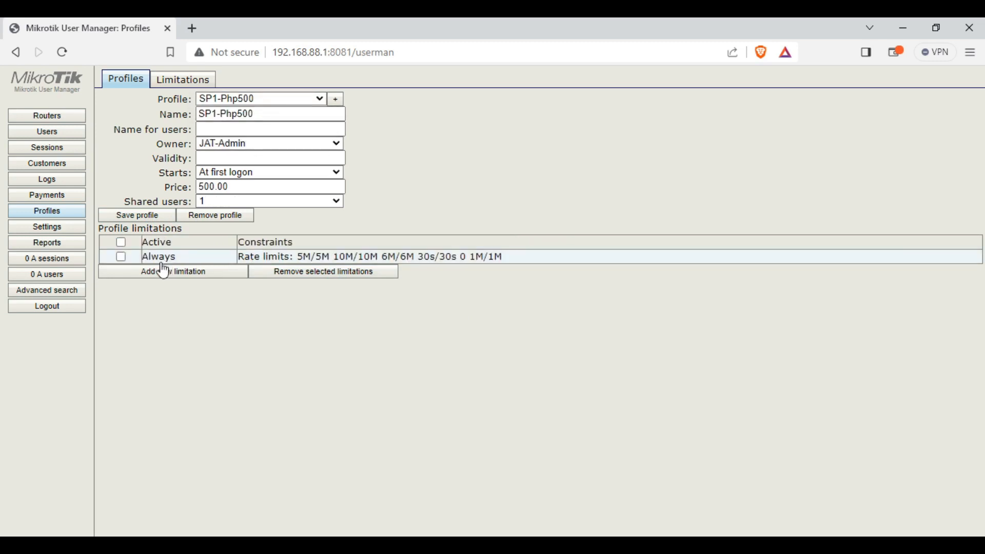
left_click(297, 98)
left_click(255, 125)
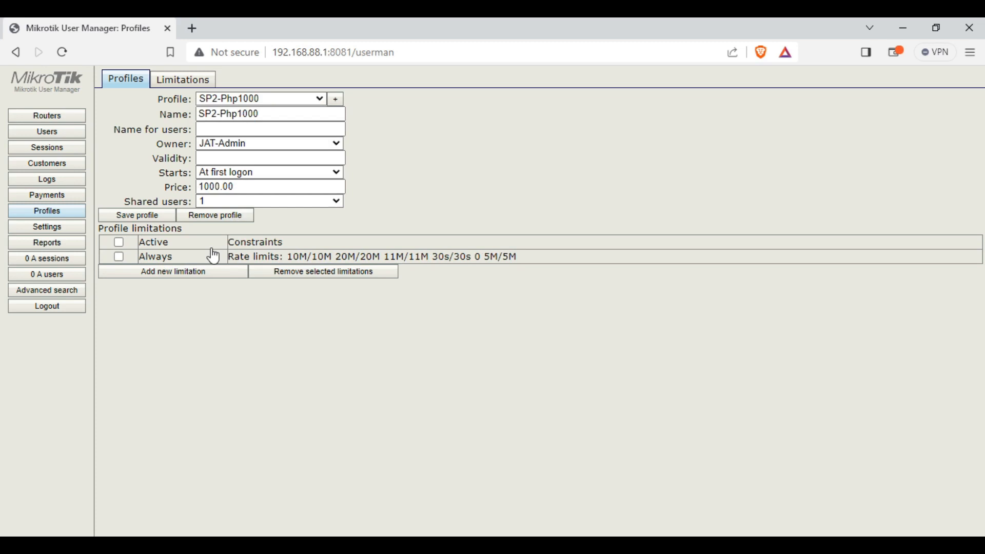
left_click(229, 257)
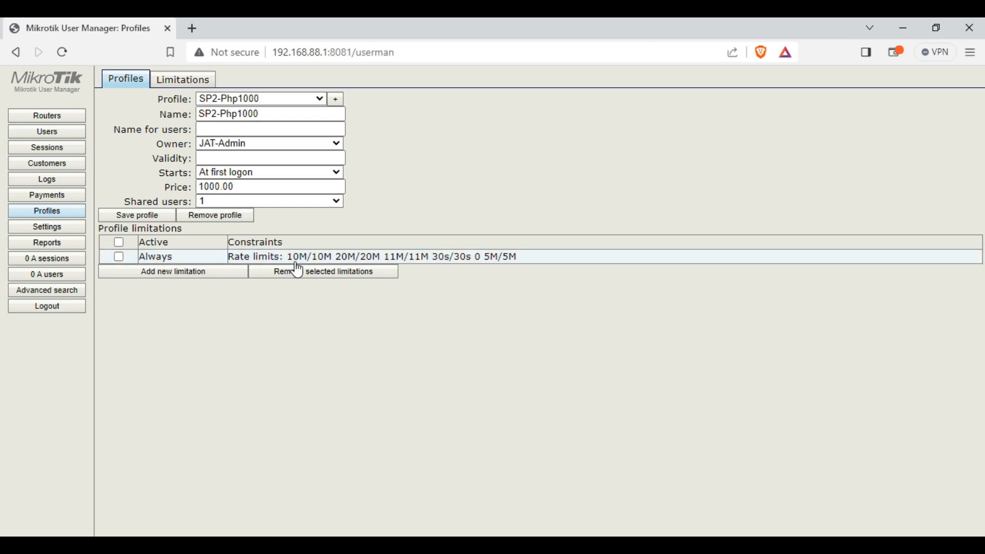
left_click(303, 99)
left_click(264, 136)
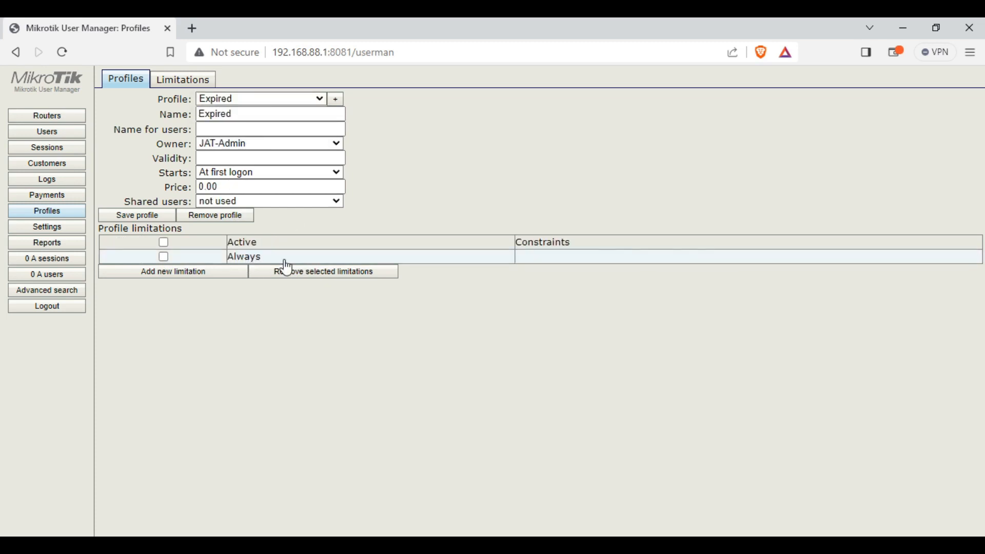
left_click(380, 258)
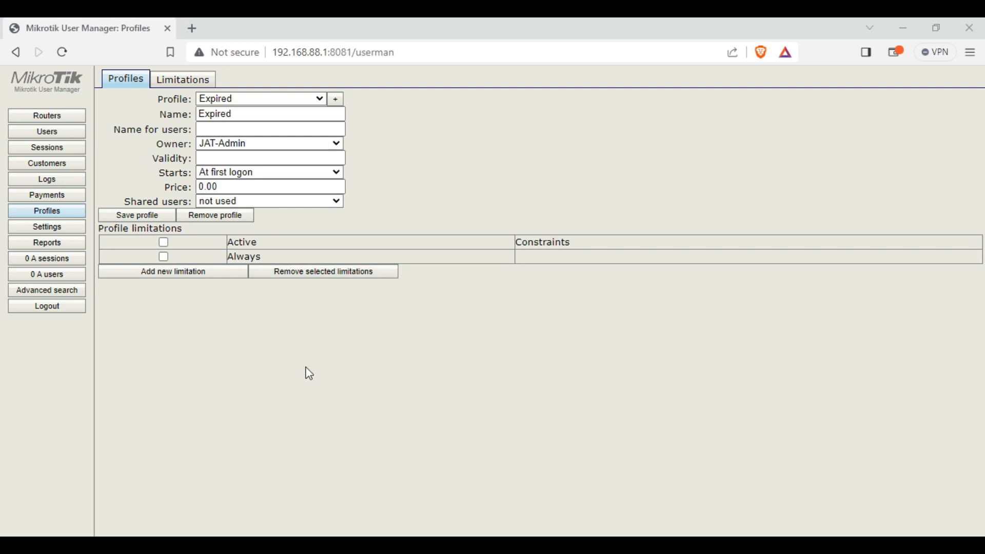
left_click(208, 545)
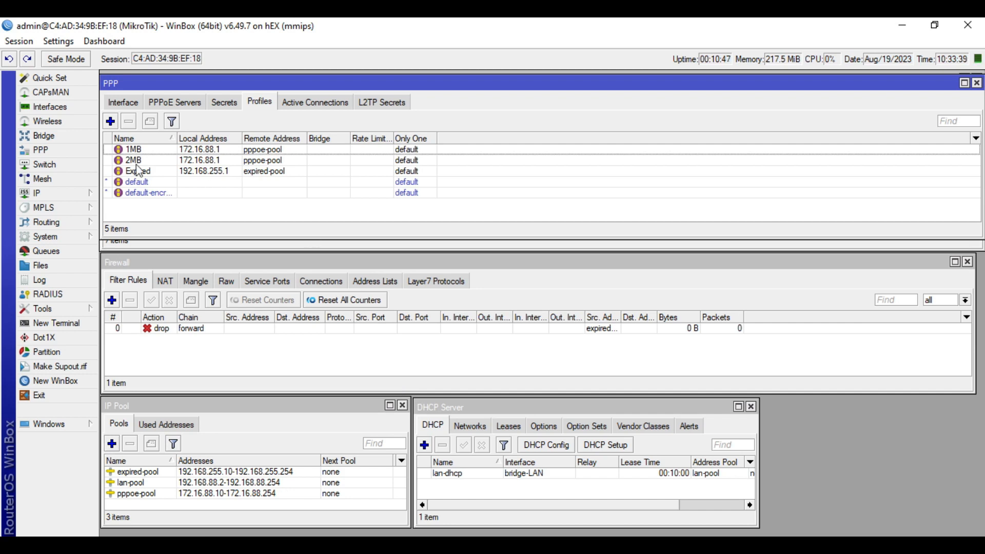
Rename the 1MB PPP profile to 5MB
left_click(174, 104)
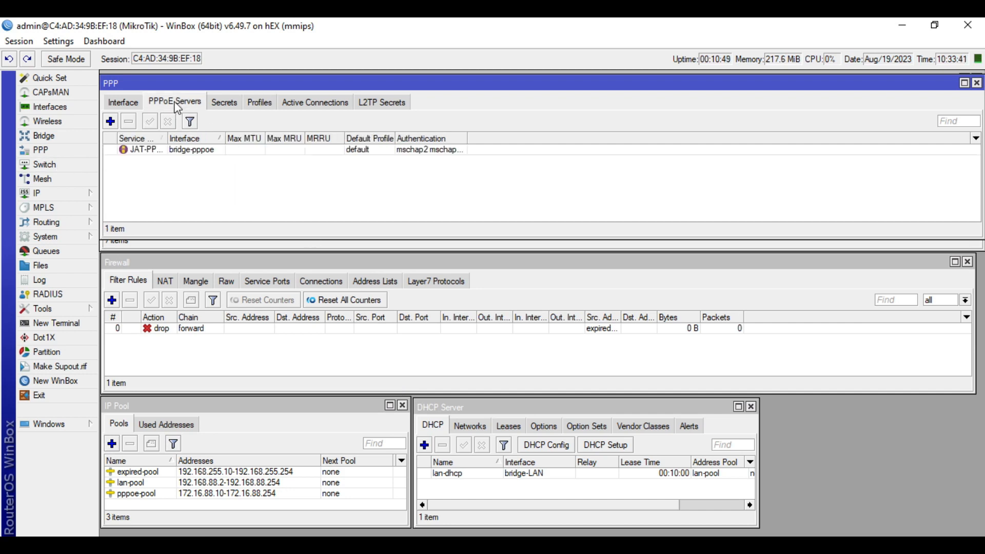
left_click(261, 103)
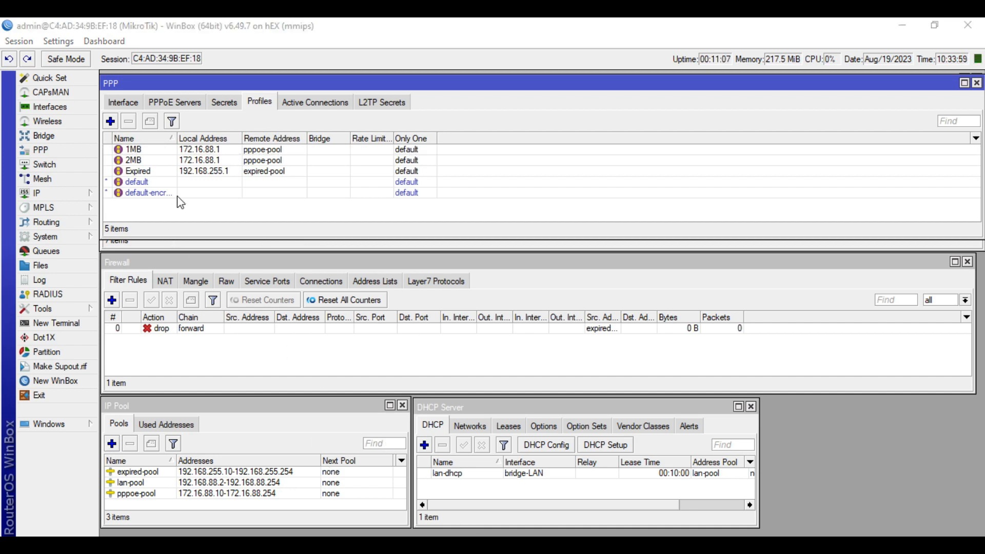
left_click(214, 153)
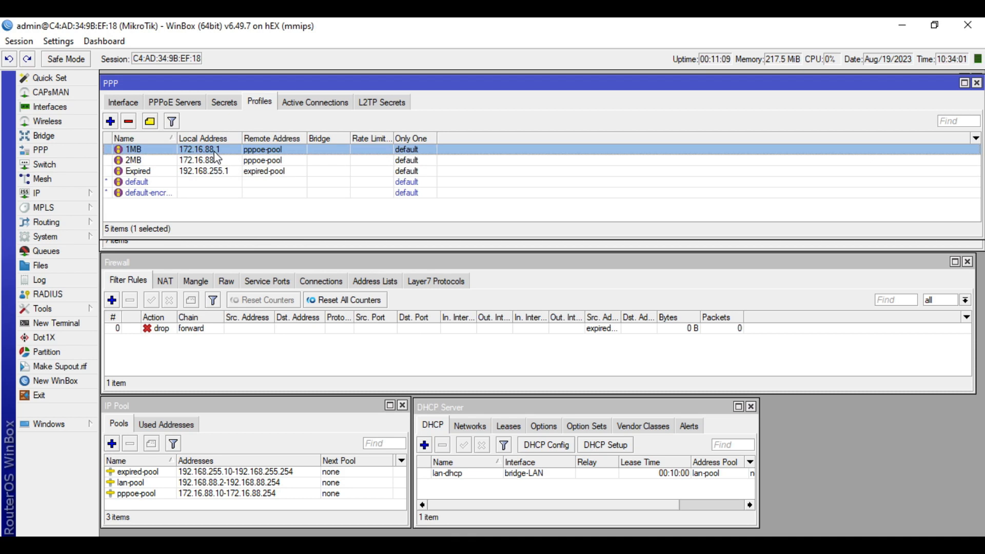
double_click(138, 158)
left_click(513, 171)
left_click_drag(497, 171, 487, 176)
type("5MB")
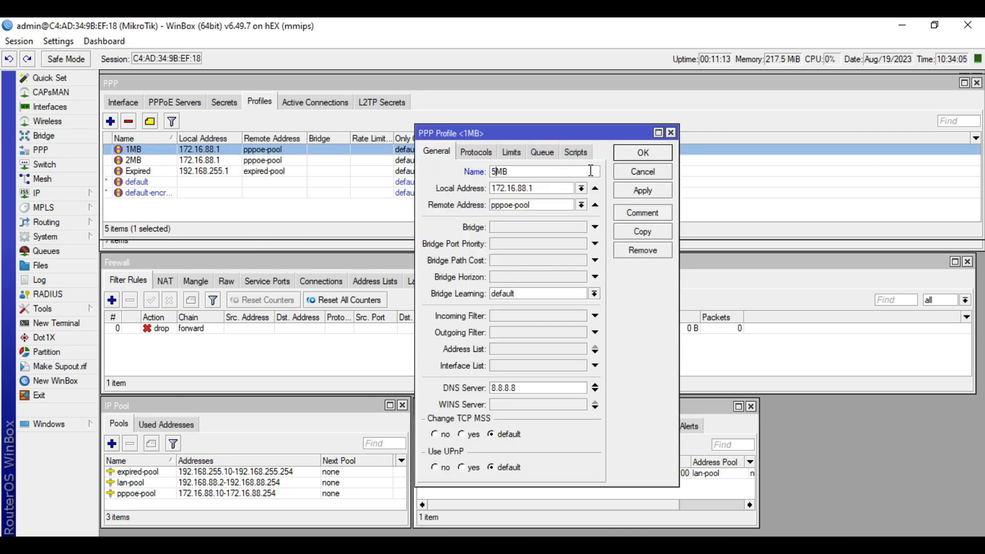
left_click(643, 152)
double_click(241, 159)
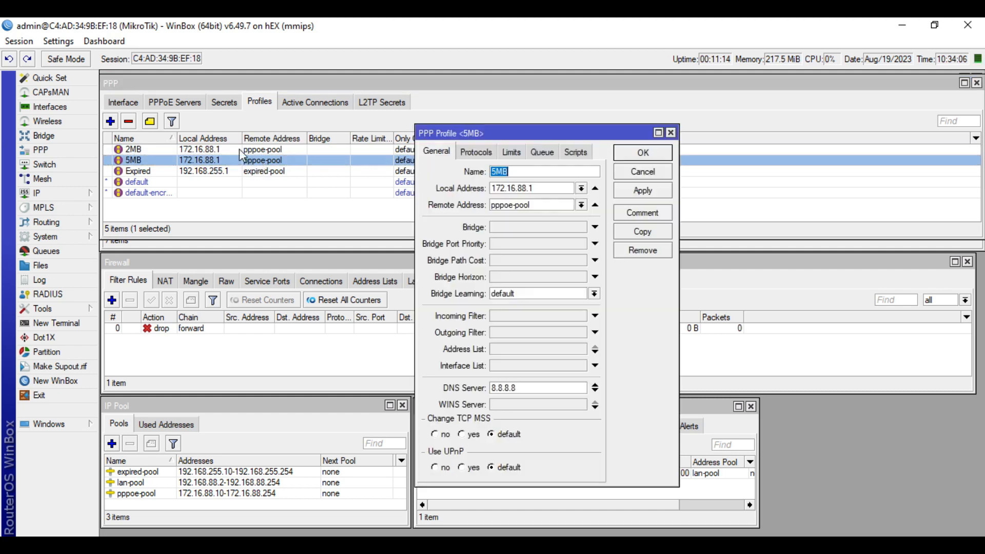
left_click(624, 171)
Rename the 2MB PPP profile to 10MB
left_click(247, 150)
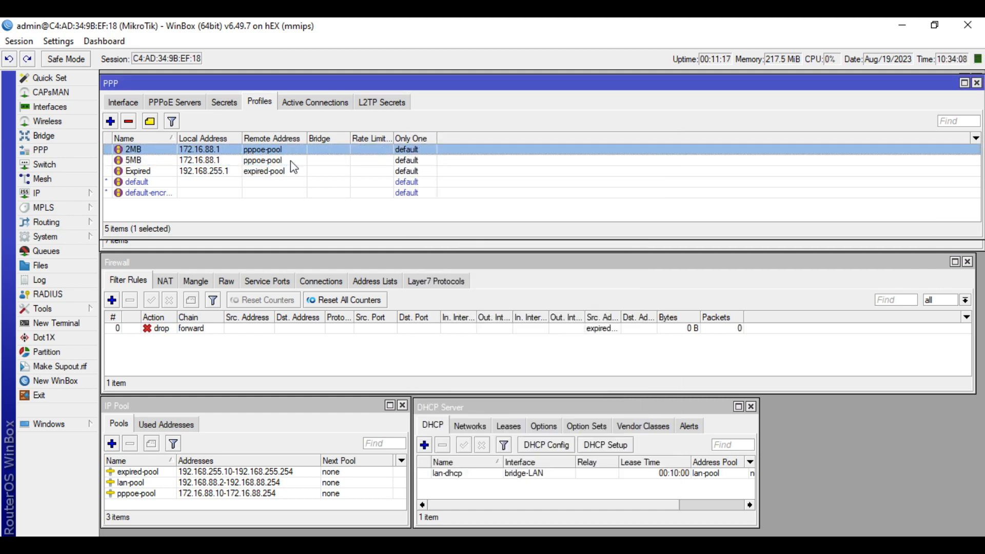
left_click_drag(497, 171, 459, 168)
type("10MB")
left_click(643, 152)
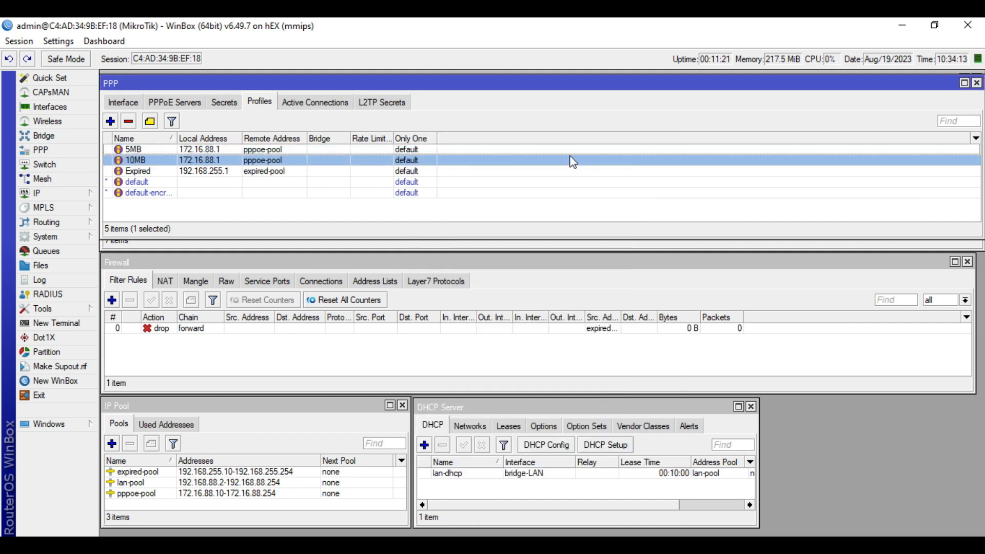
Copy the 5MB profile name and return to User Manager
double_click(144, 150)
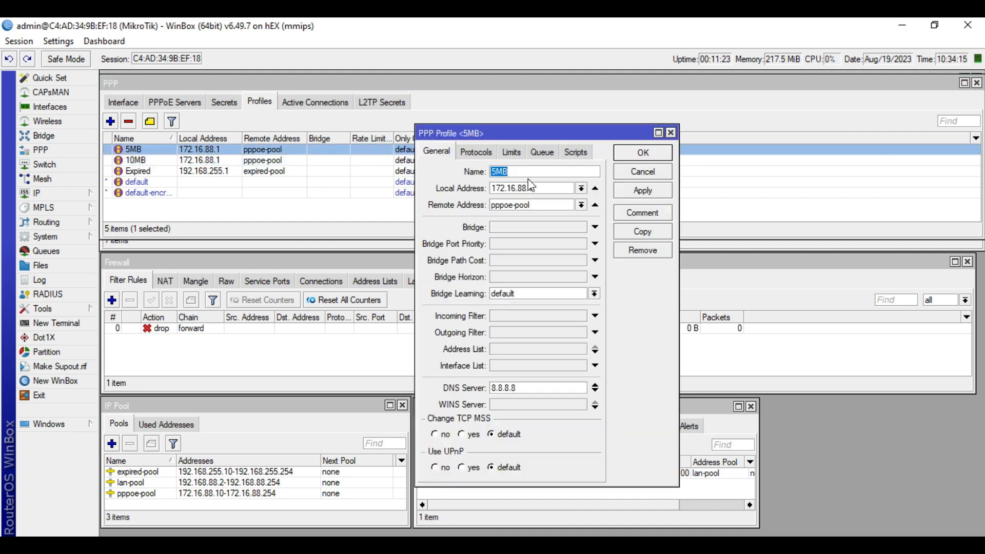
right_click(499, 173)
left_click(535, 198)
left_click(656, 173)
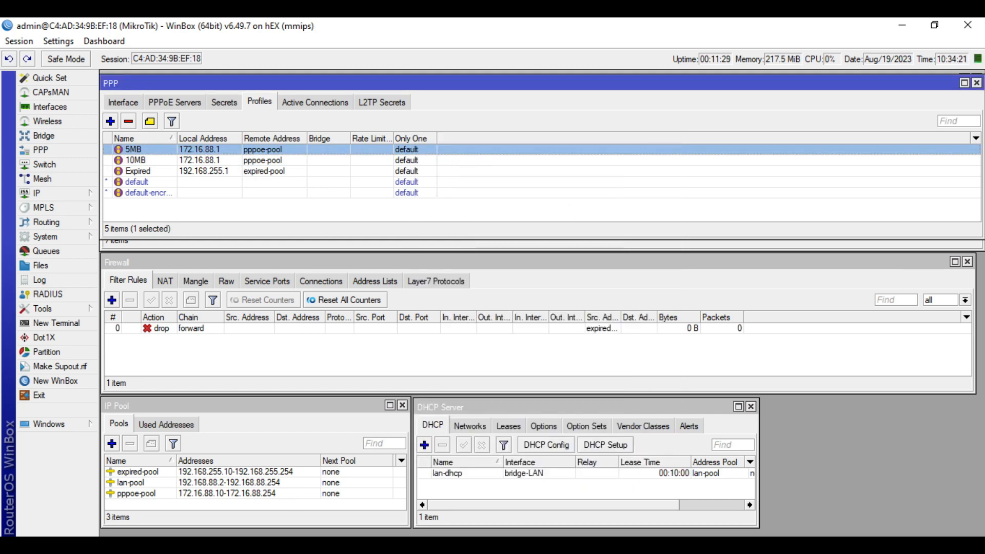
left_click(241, 546)
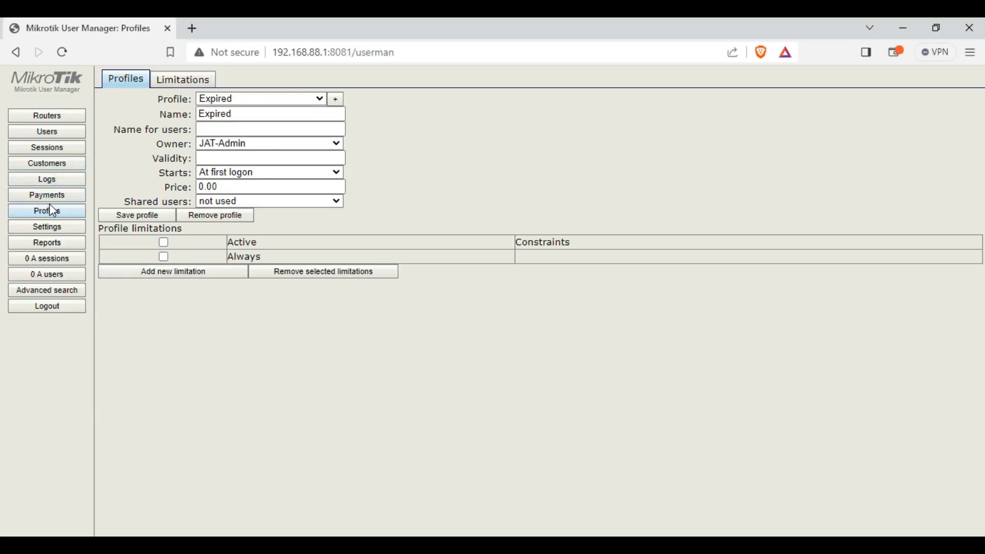
Set the SP1-5Mbps limitation's group name to 5MB and save it
left_click(183, 81)
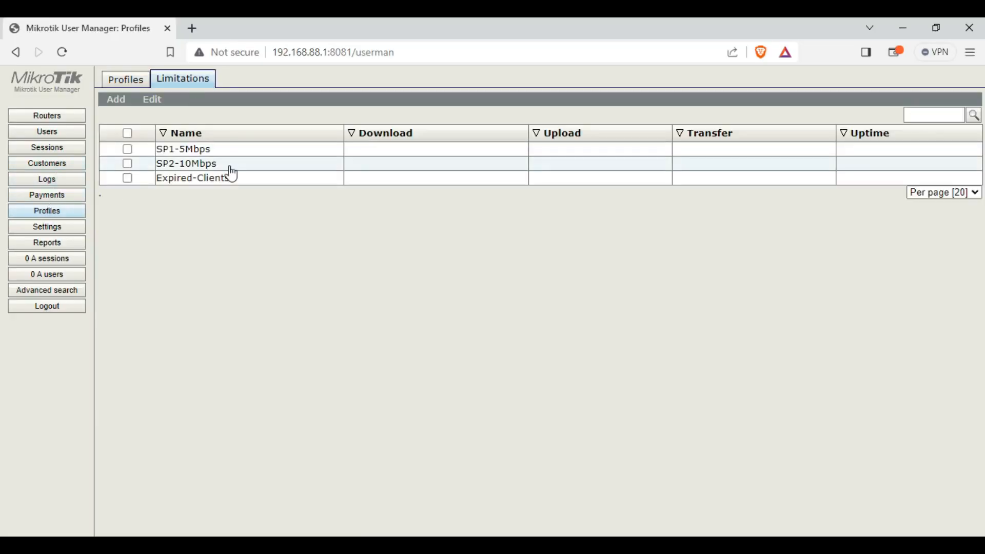
left_click(249, 150)
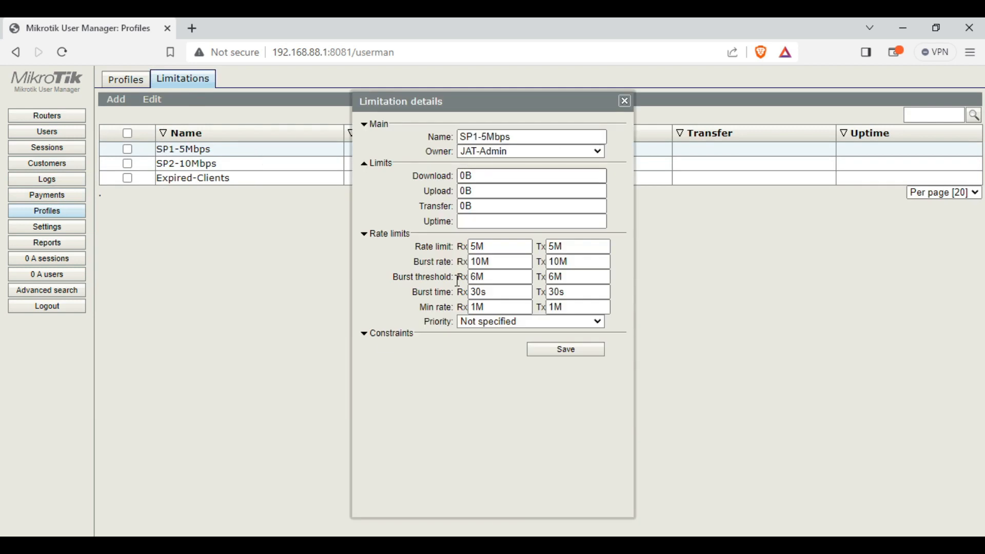
left_click(374, 343)
left_click(519, 348)
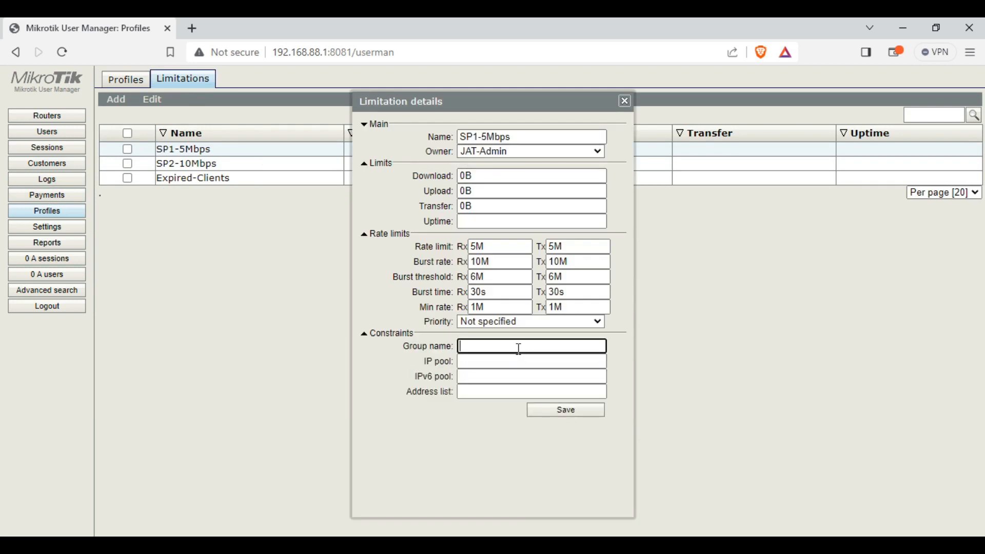
type("5MB")
left_click_drag(495, 349, 445, 346)
key("alt+Tab")
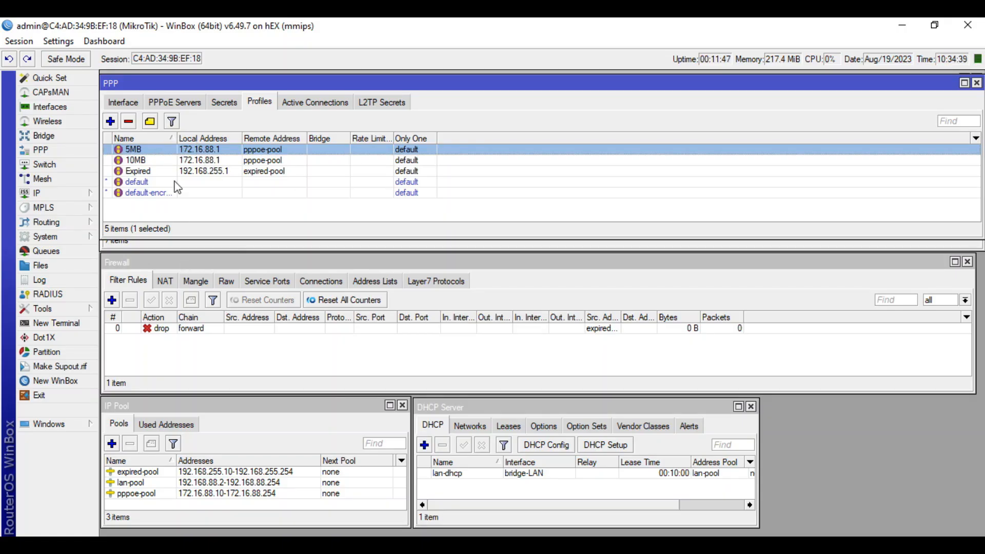
key("alt+Tab")
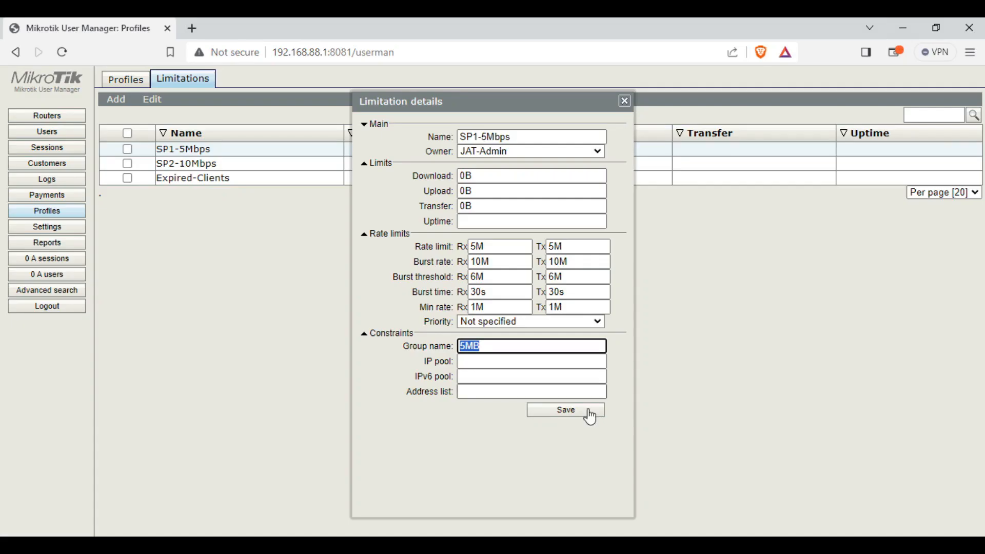
left_click(586, 410)
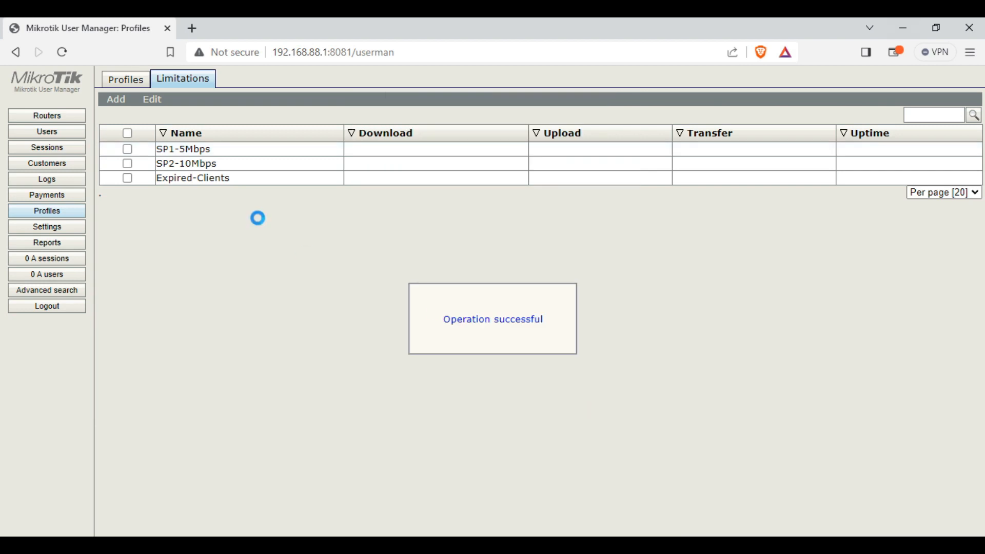
Copy the 10MB profile name from WinBox and set it as SP2-10Mbps's group name
key("alt+Tab")
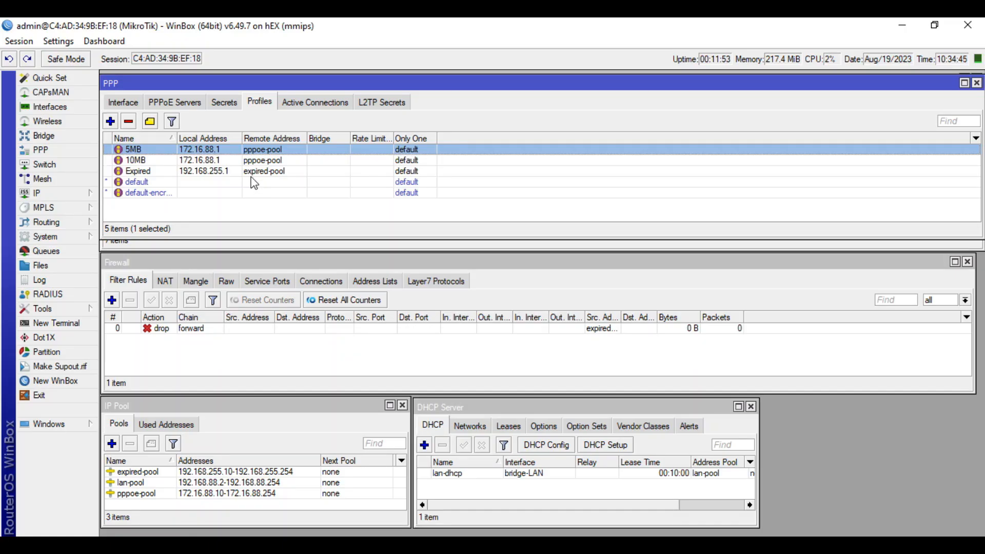
double_click(245, 160)
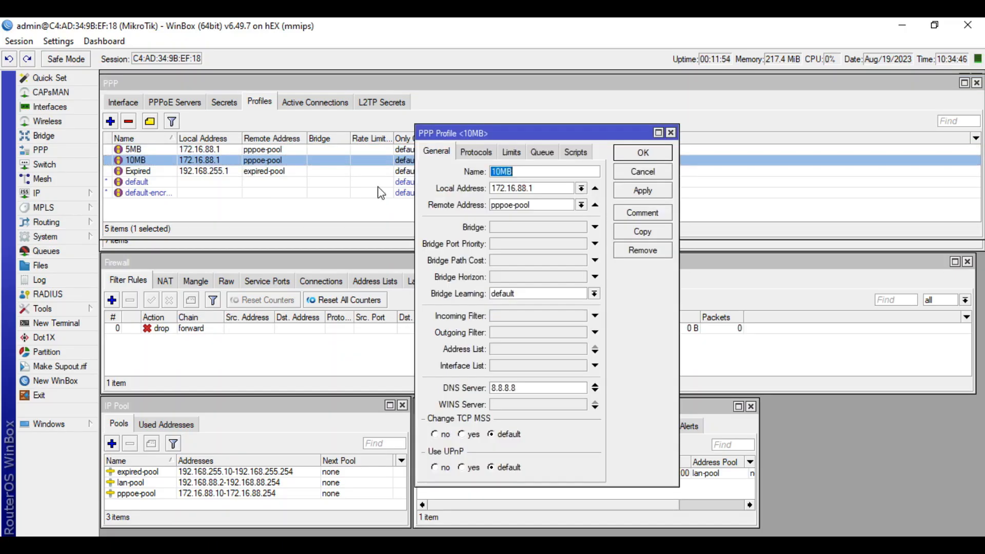
right_click(514, 171)
left_click(537, 194)
left_click(643, 172)
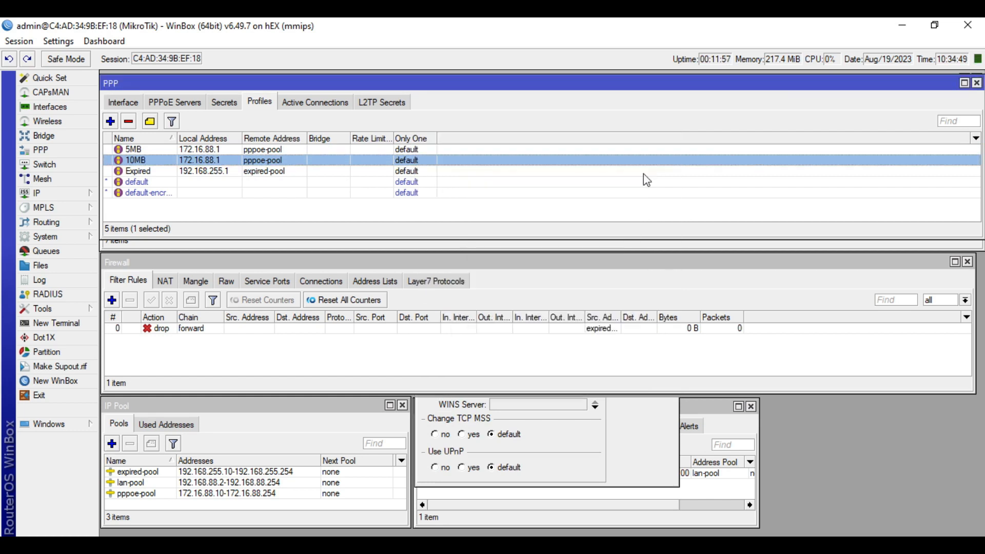
key("alt+Tab")
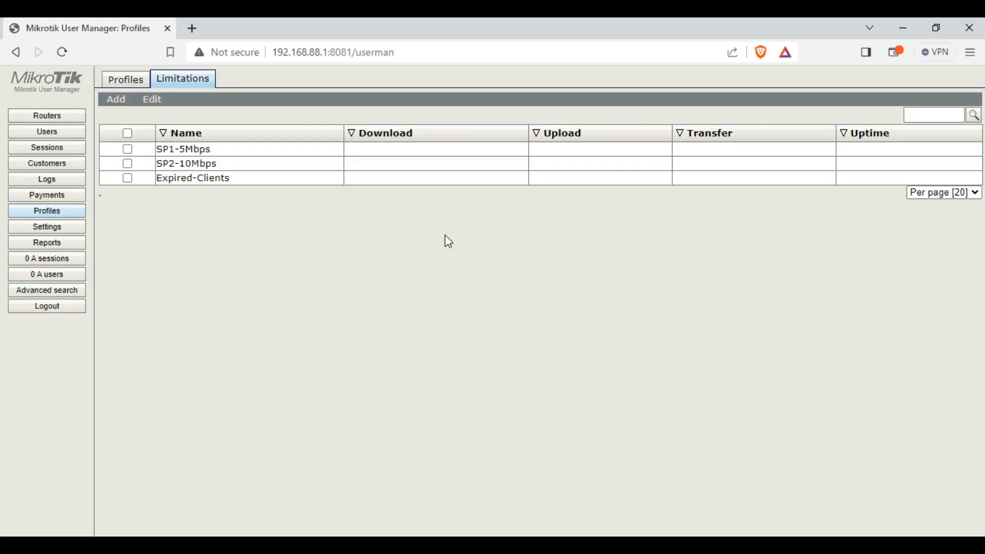
left_click(262, 165)
left_click(487, 350)
type("10MB")
left_click(565, 410)
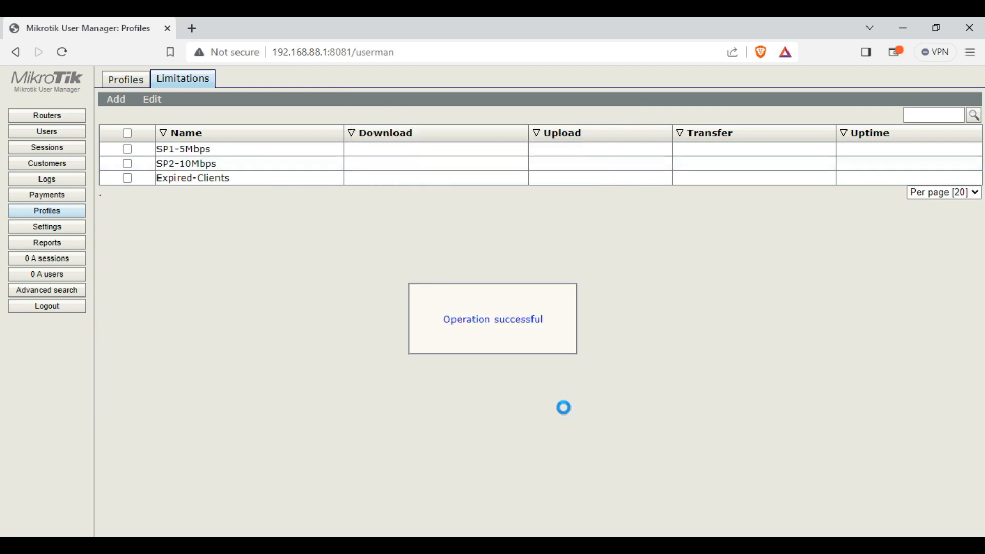
Copy the Expired profile name and set it as the Expired-Clients limitation's group name
key("alt+Tab")
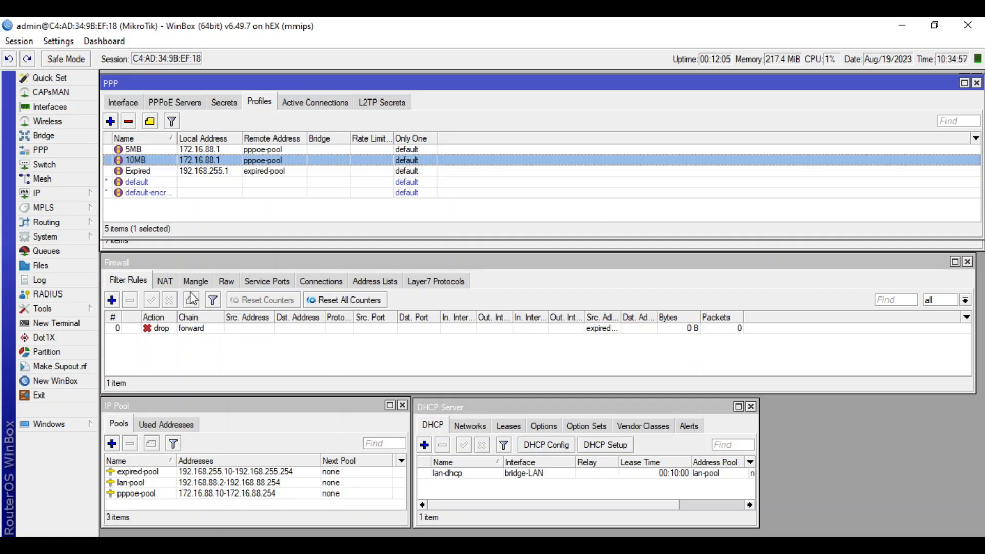
double_click(229, 173)
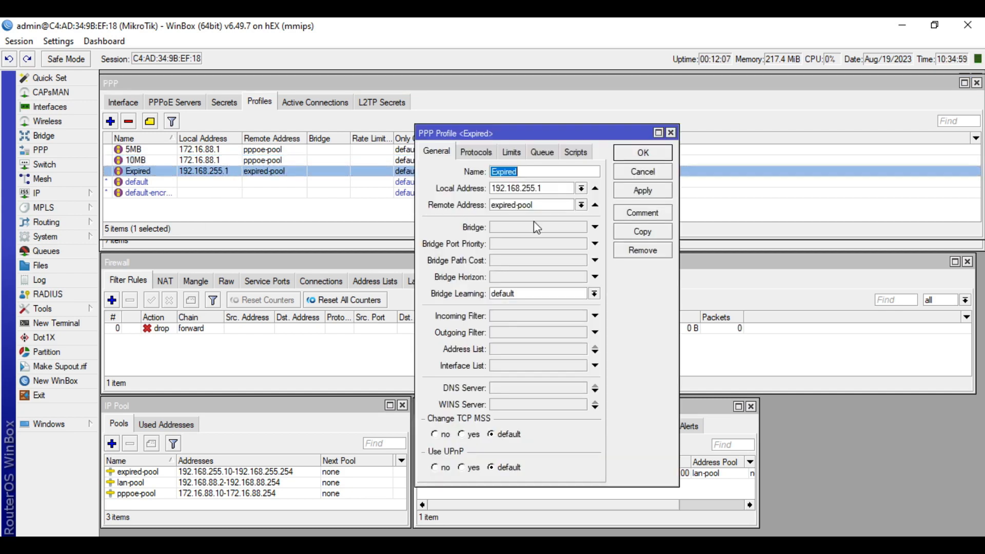
right_click(511, 171)
left_click(523, 195)
left_click(629, 174)
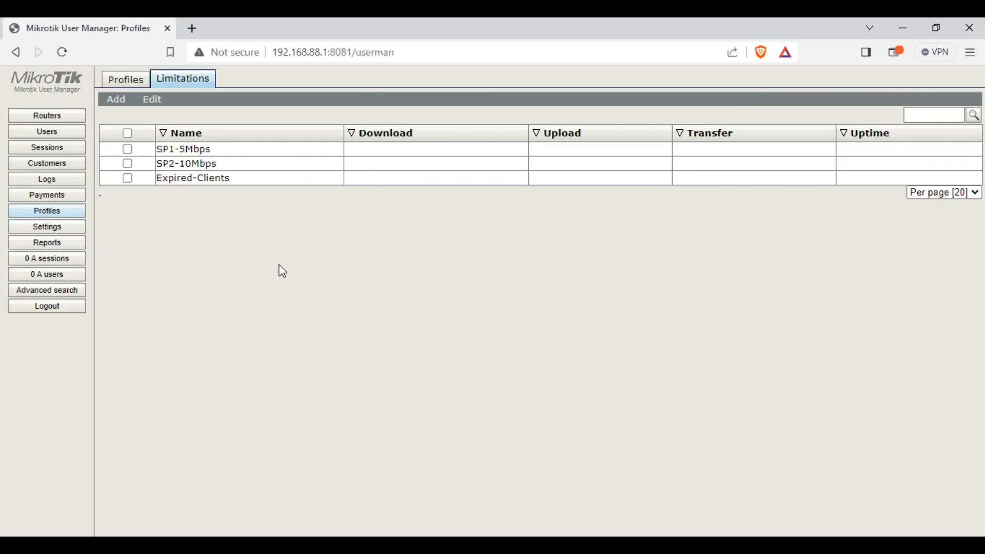
left_click(245, 178)
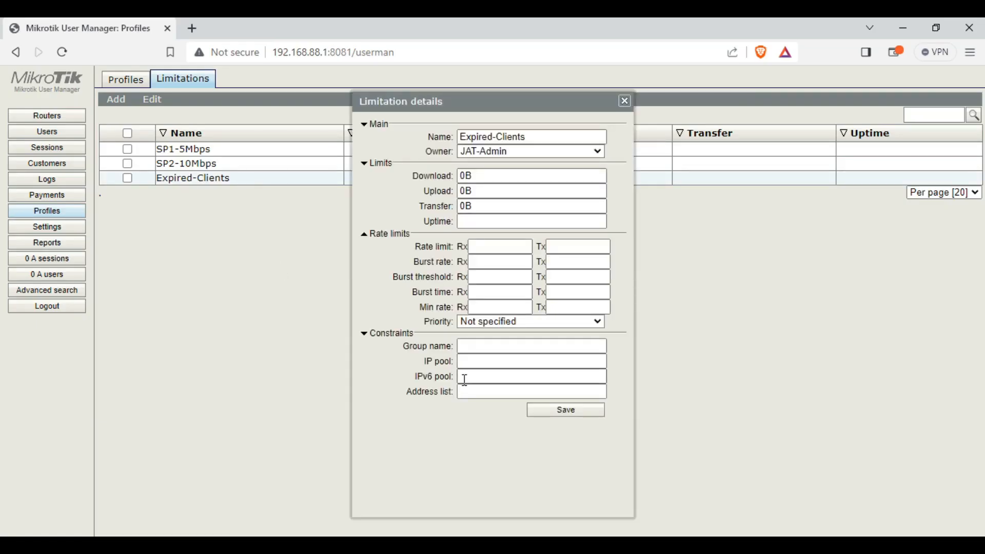
left_click(491, 346)
type("Expired")
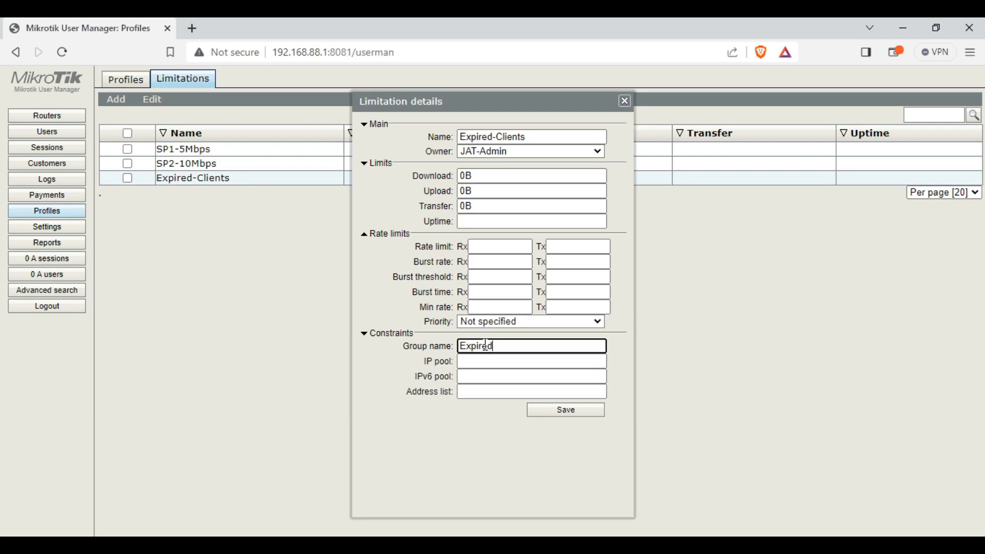
left_click(561, 410)
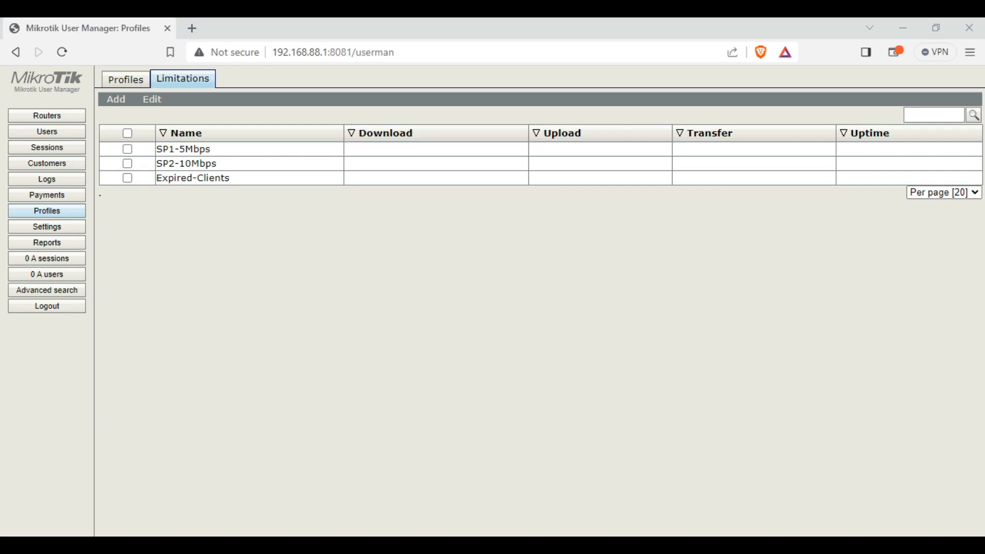
key("alt+Tab")
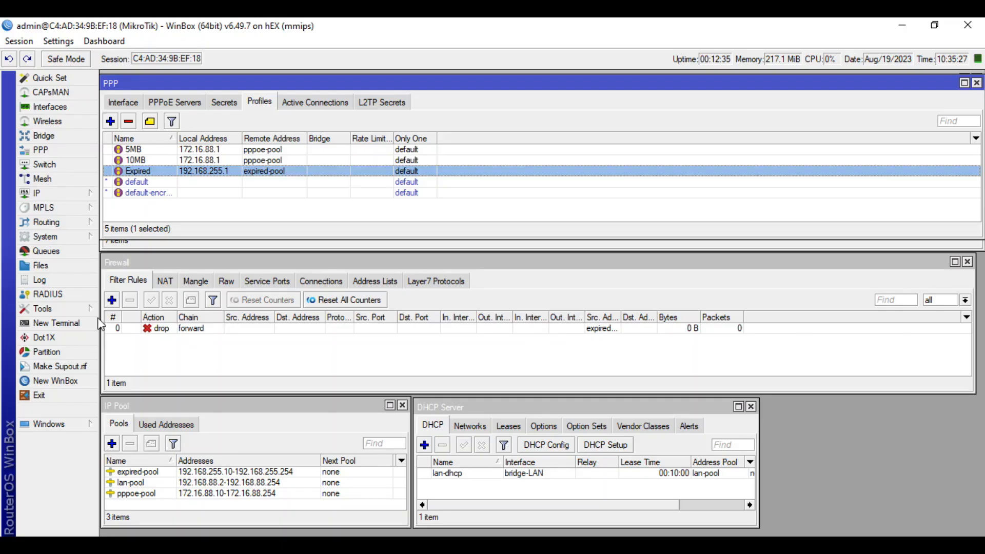
Add a RADIUS server for ppp at address 127.0.0.1 with a shared secret
left_click(46, 294)
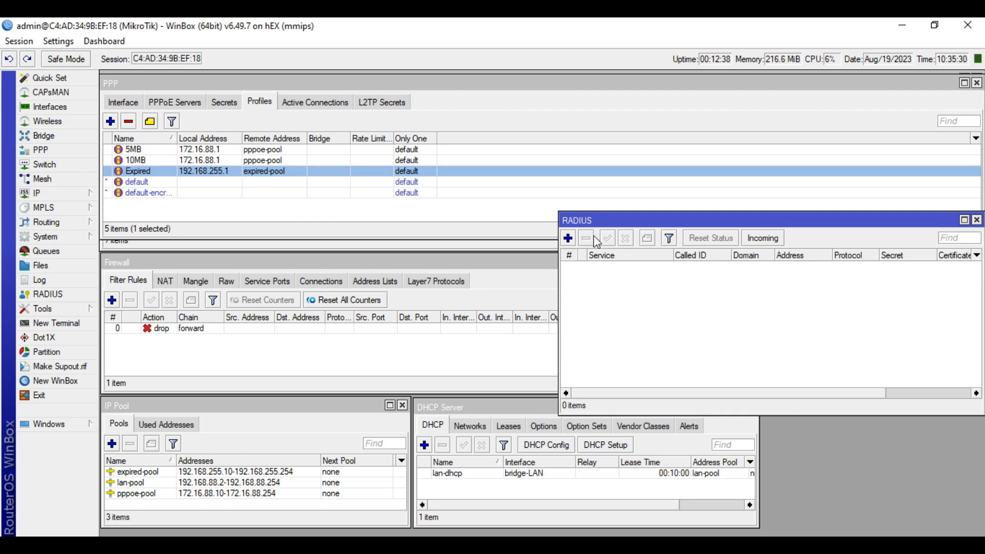
left_click(568, 238)
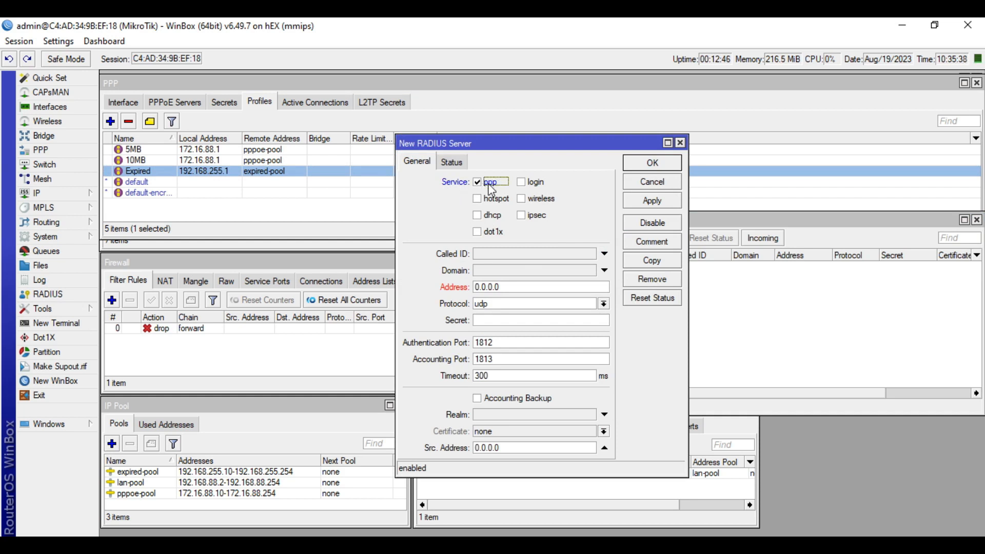
double_click(523, 291)
type("127.")
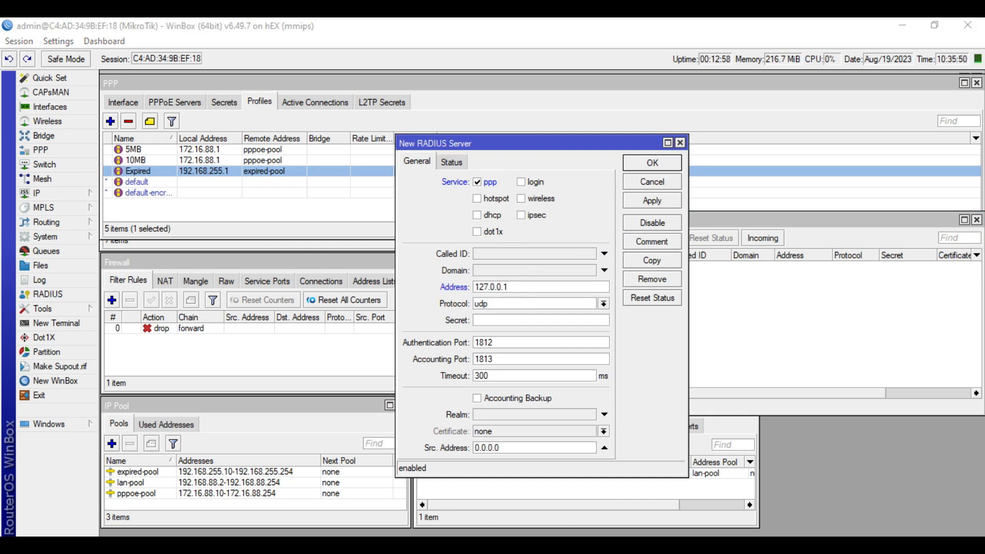
double_click(517, 288)
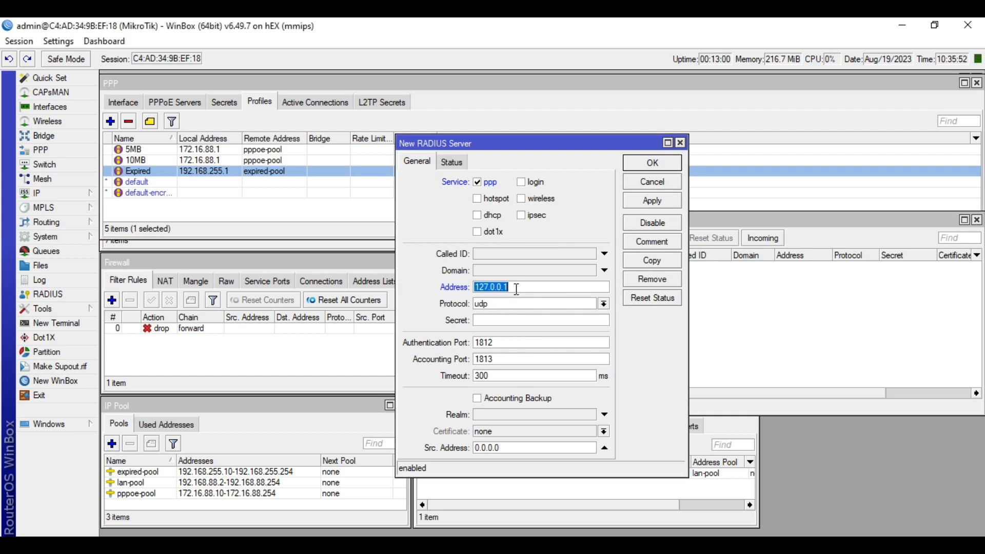
left_click(517, 289)
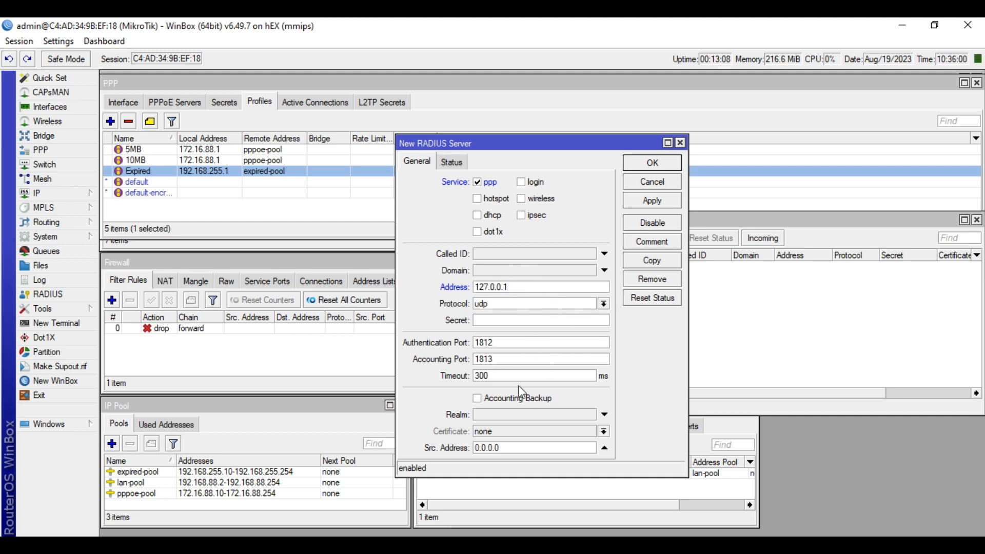
left_click(528, 315)
left_click(665, 163)
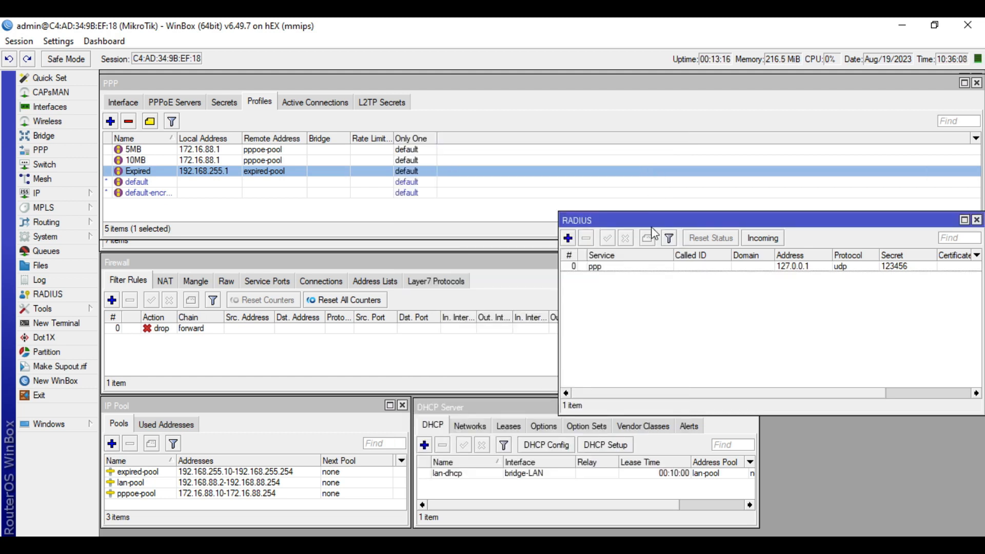
Accept incoming RADIUS requests on port 3799 and close the RADIUS window
left_click(774, 238)
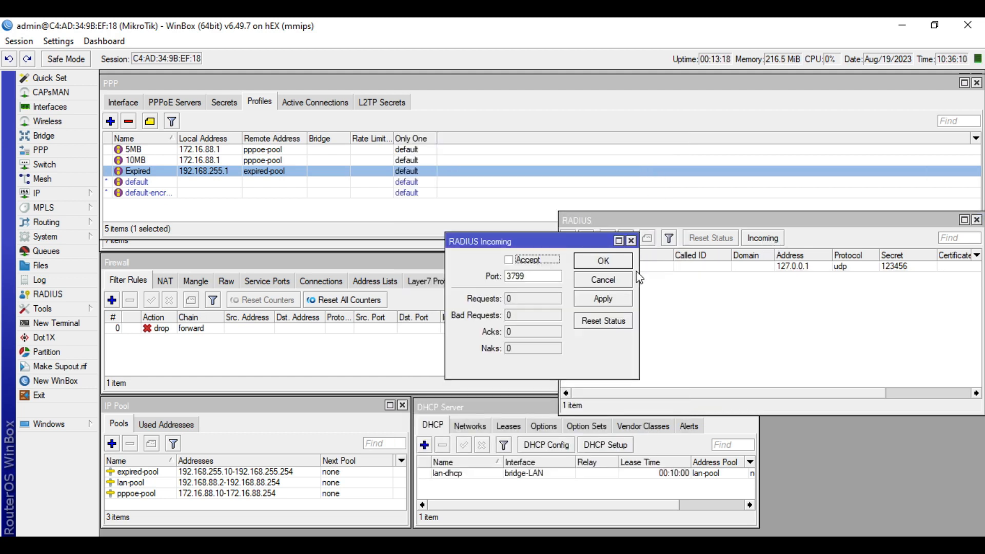
left_click(509, 261)
double_click(508, 276)
left_click(531, 277)
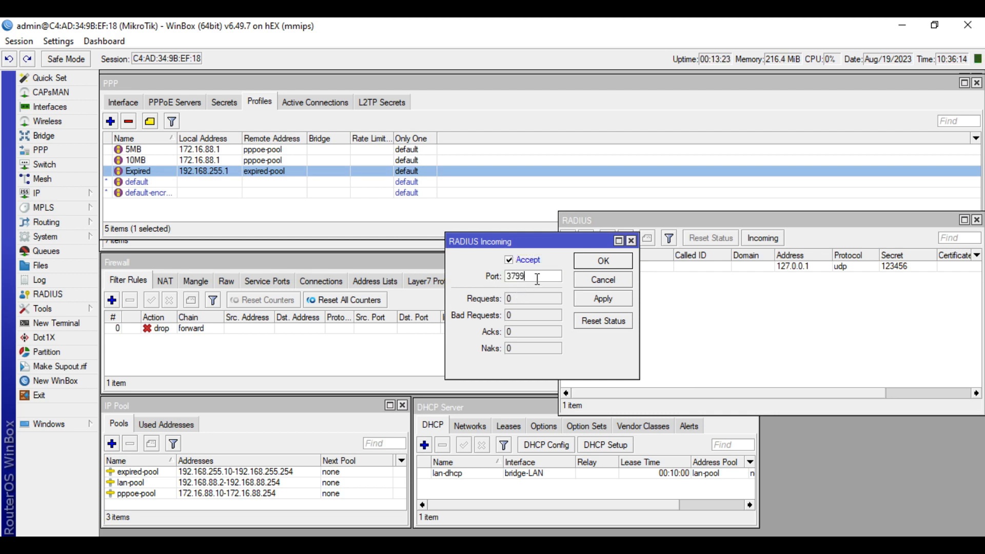
left_click(603, 300)
left_click(603, 260)
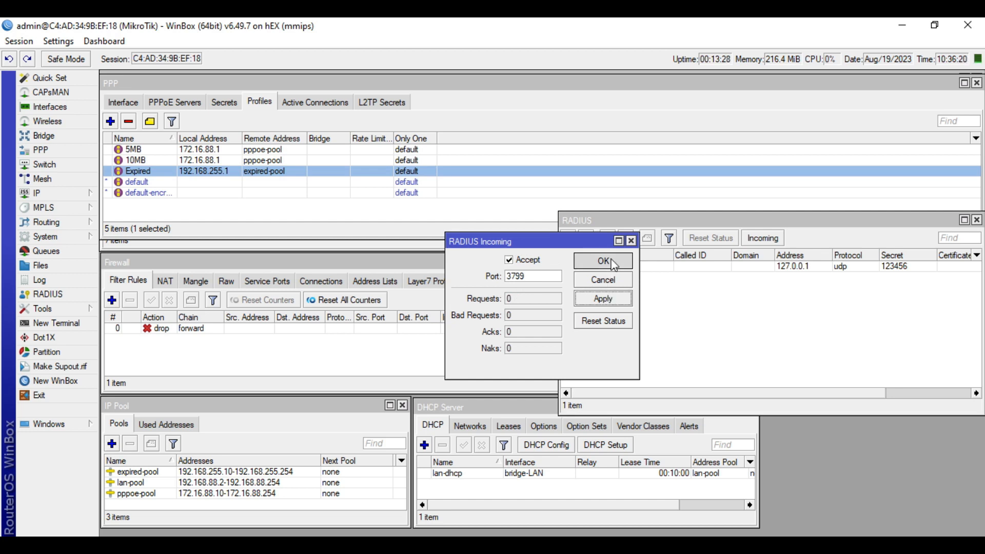
left_click(977, 220)
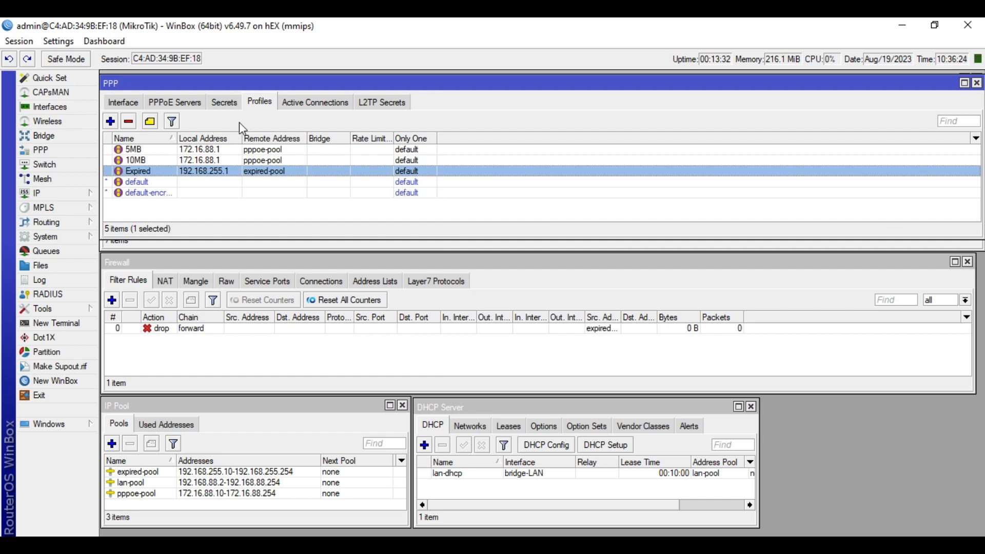
Turn on Use Radius in PPP Authentication & Accounting, then return to the browser
left_click(224, 102)
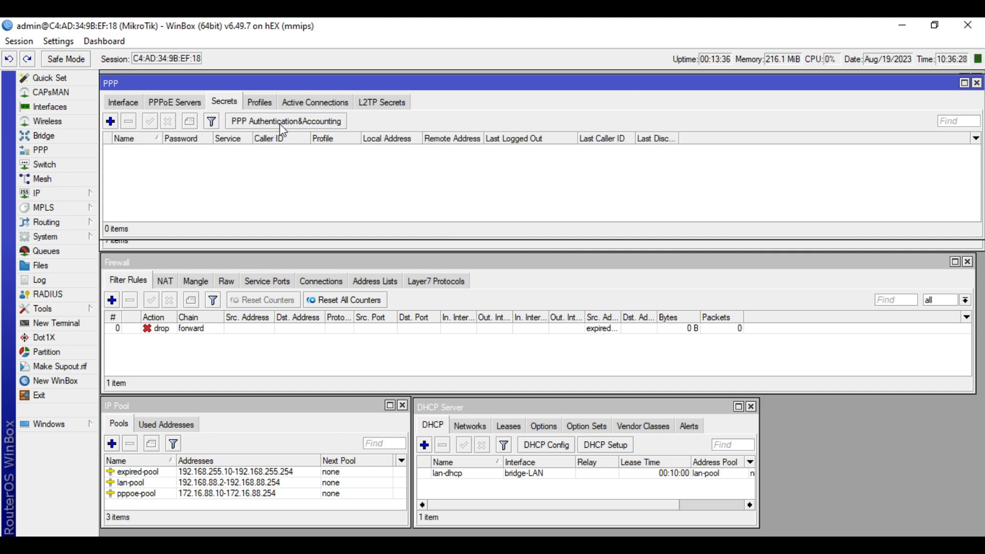
left_click(331, 123)
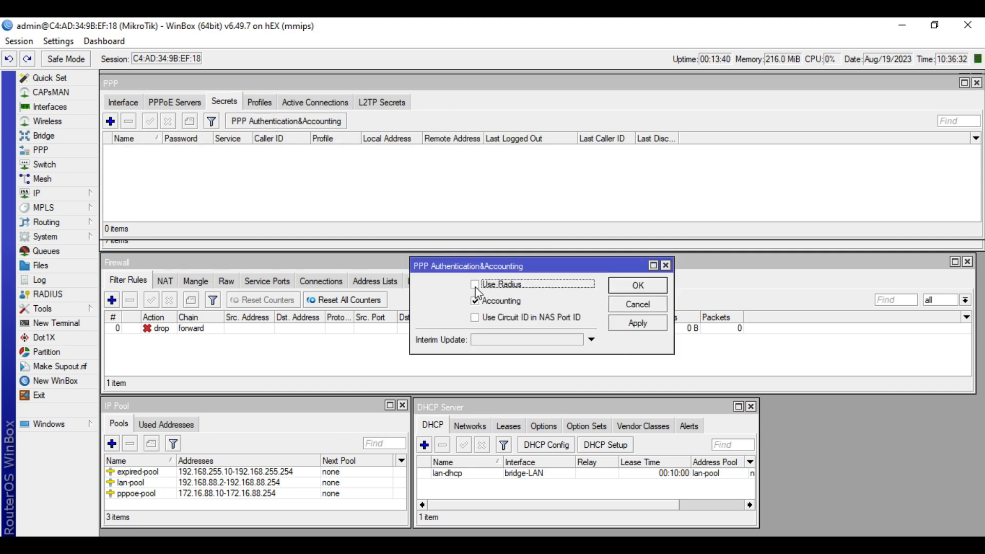
left_click(659, 333)
left_click(638, 286)
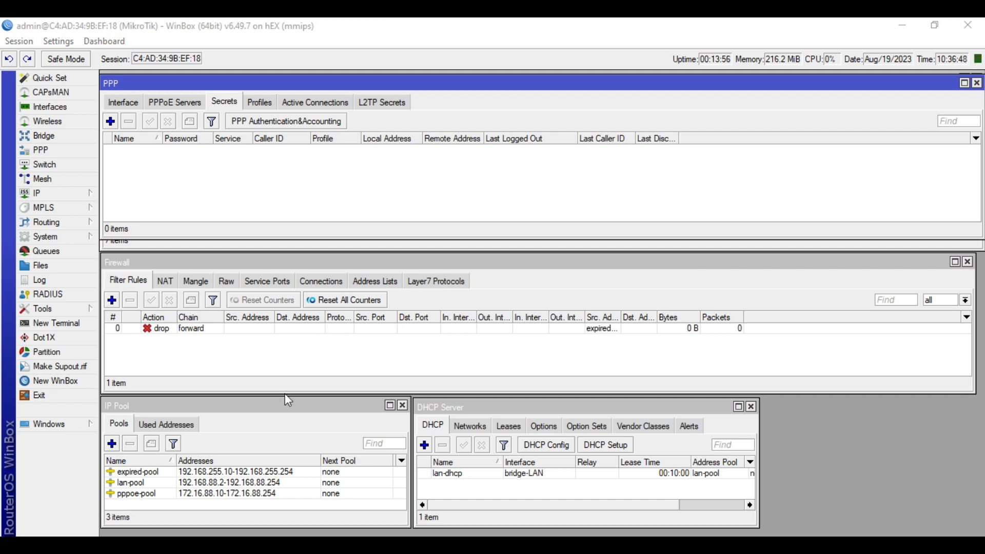
left_click(308, 545)
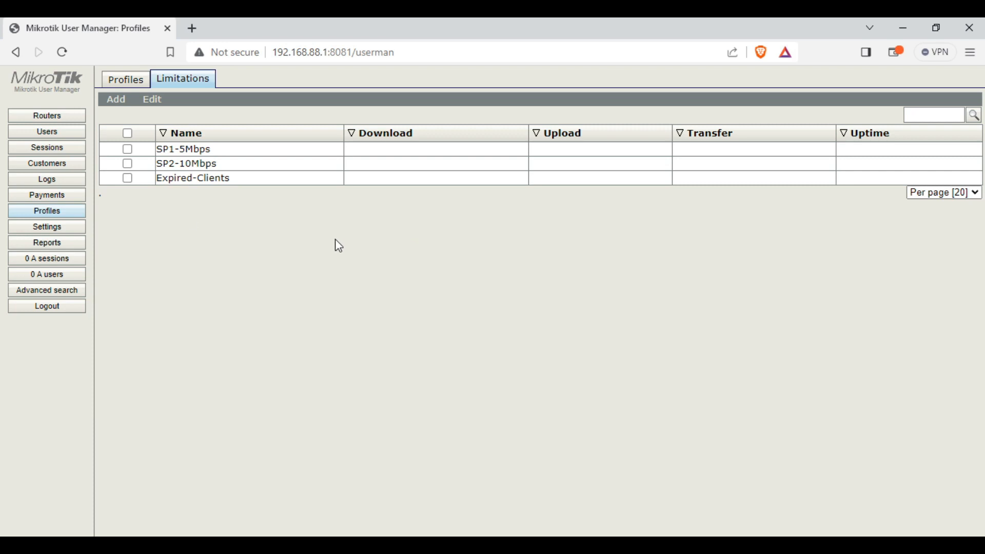
Add router JAT-Router1 with an owner account, IP 127.0.0.1 and a shared secret
left_click(66, 122)
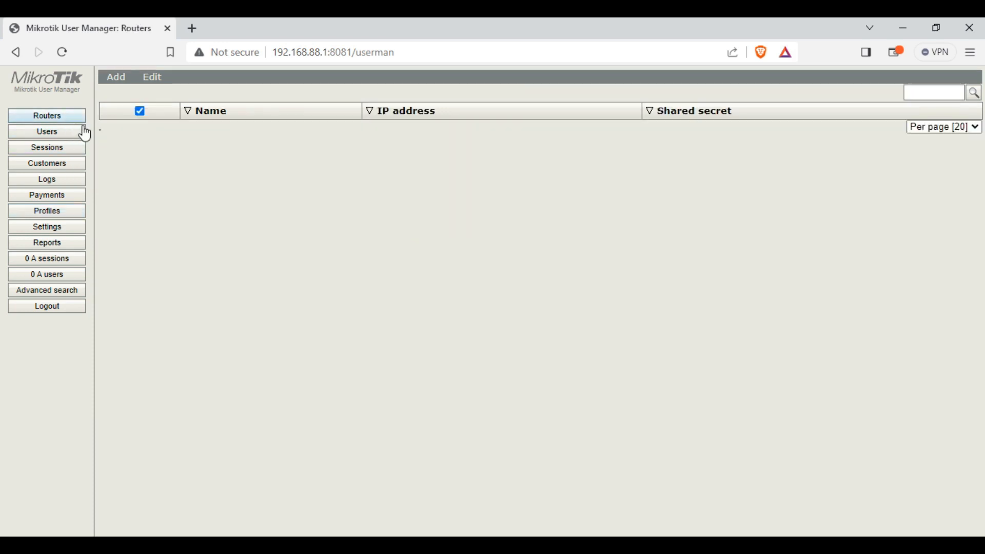
left_click(124, 94)
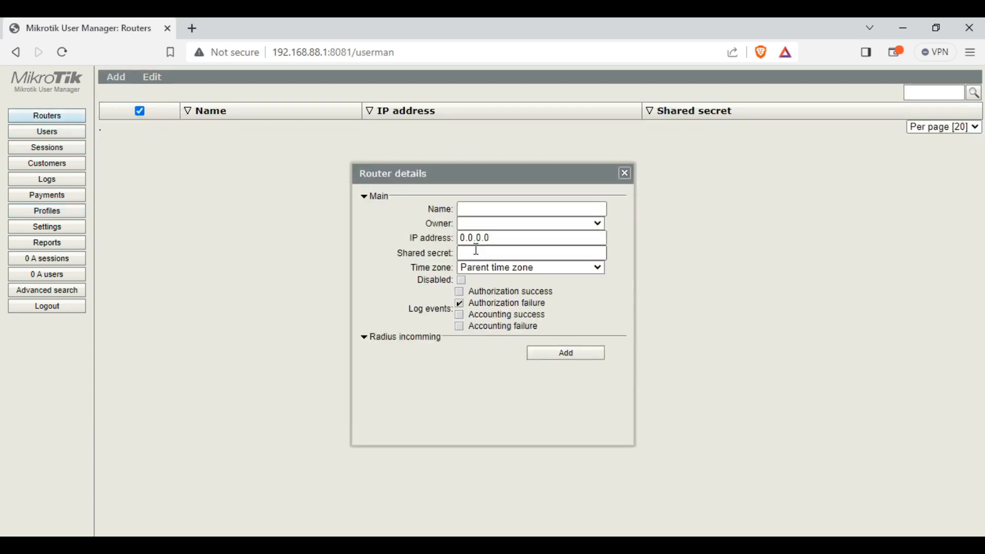
left_click(485, 209)
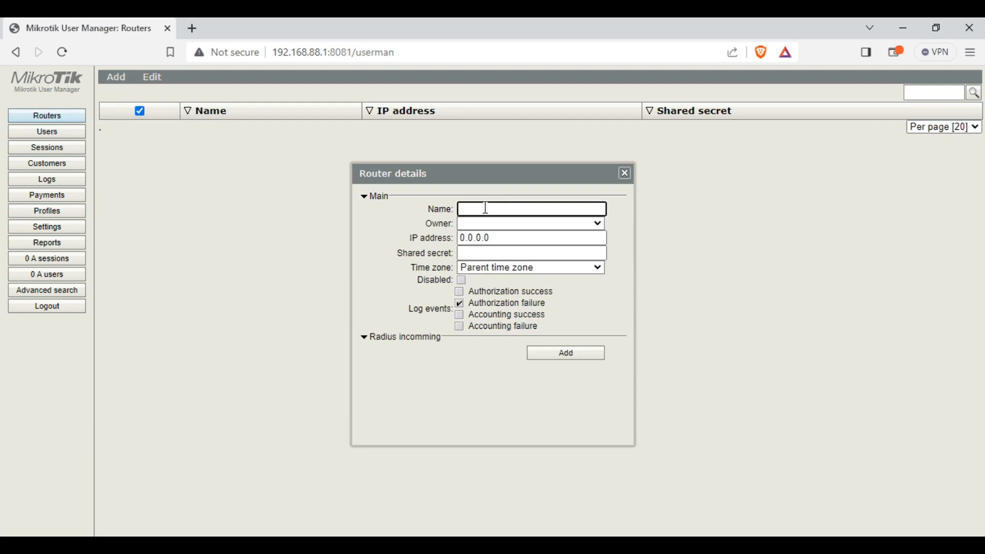
type("JAT-Router1")
left_click(502, 224)
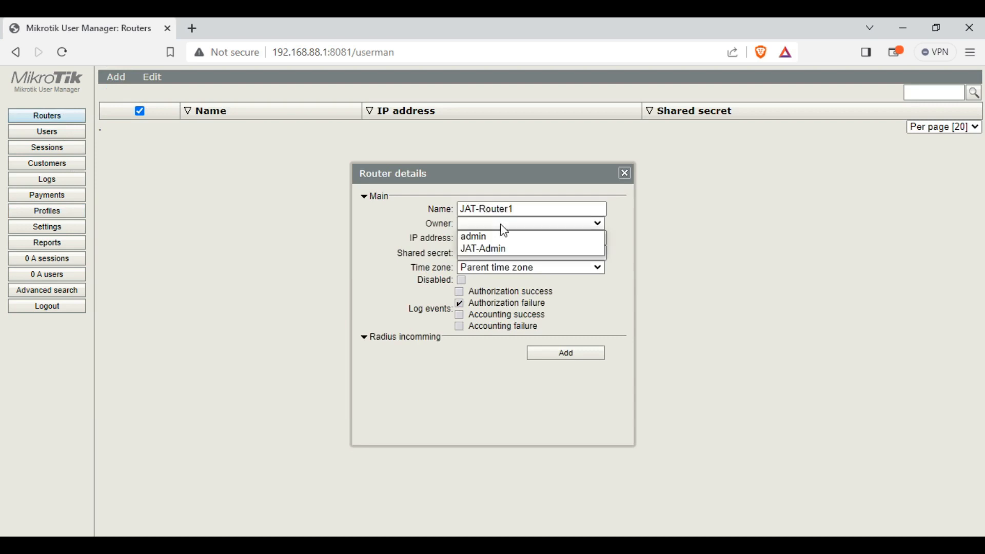
left_click(486, 249)
left_click(532, 238)
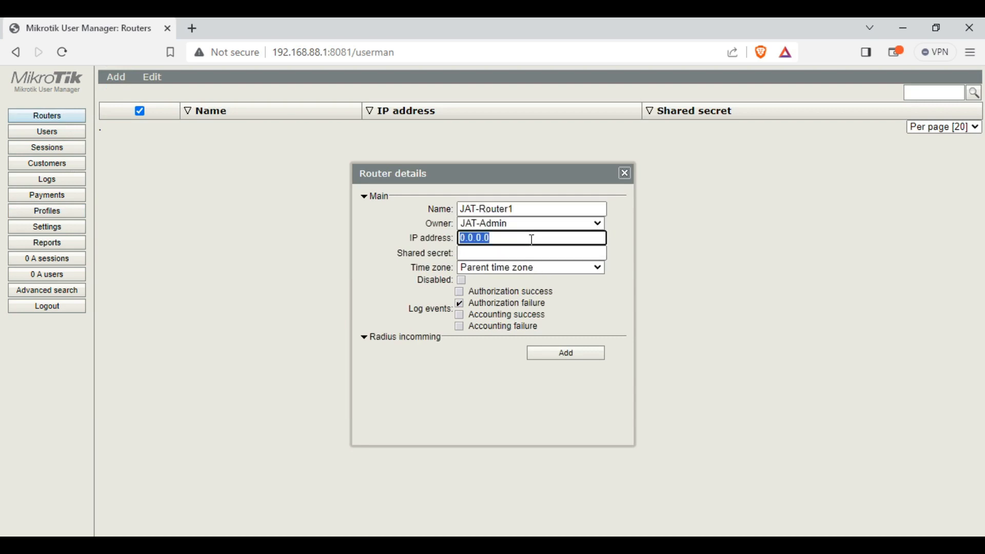
type("127.0.0.1")
left_click(527, 252)
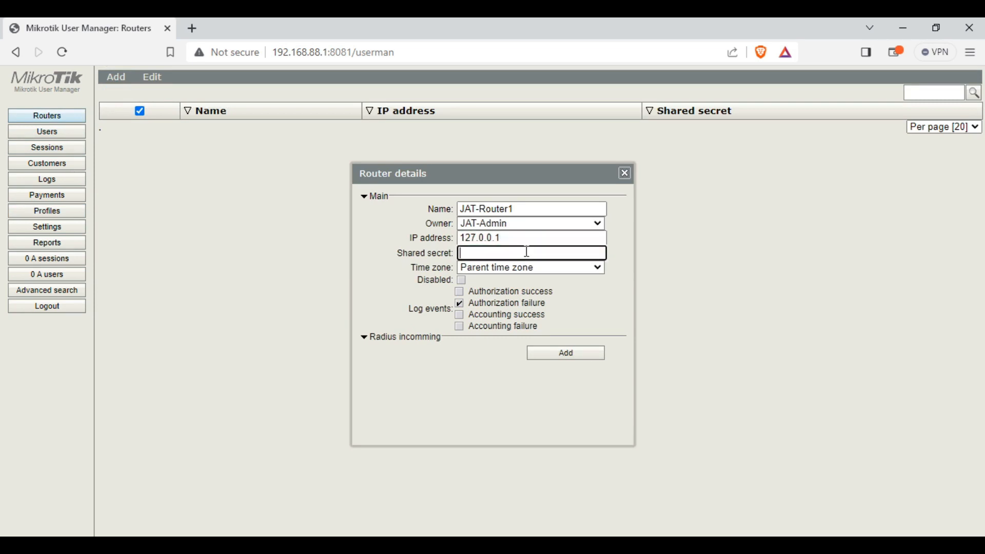
Set the router's time zone to +08:00 and enable CoA support
left_click(572, 269)
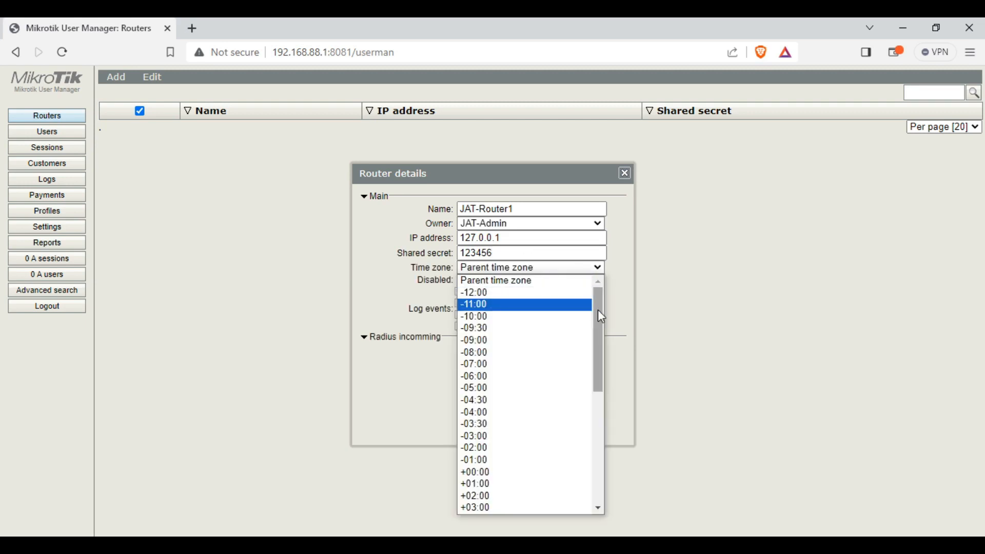
left_click_drag(598, 309, 599, 442)
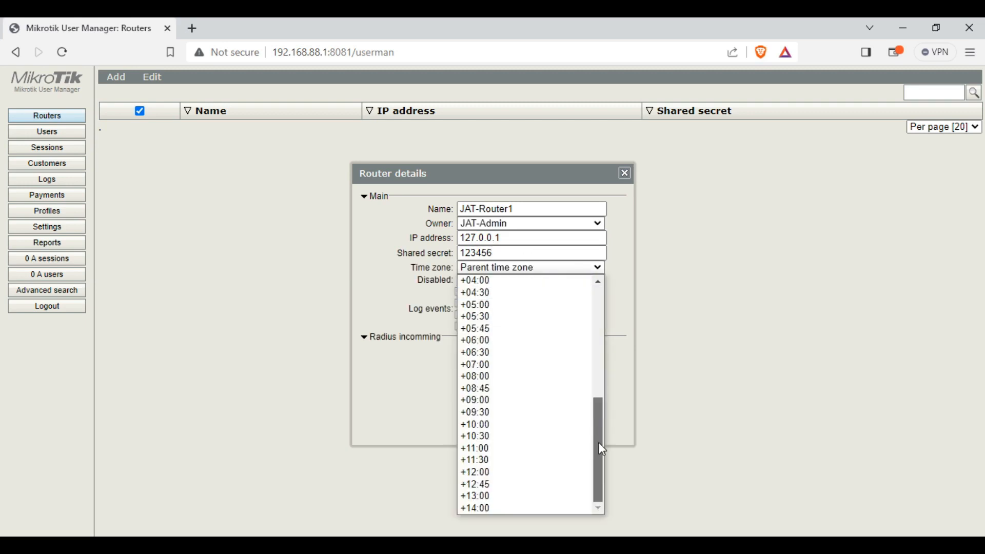
left_click(506, 380)
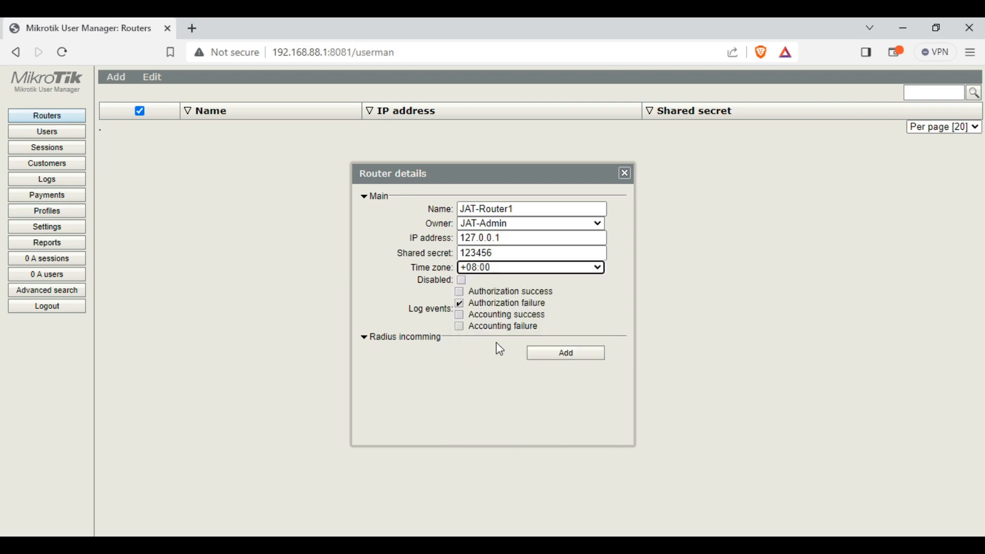
left_click(416, 338)
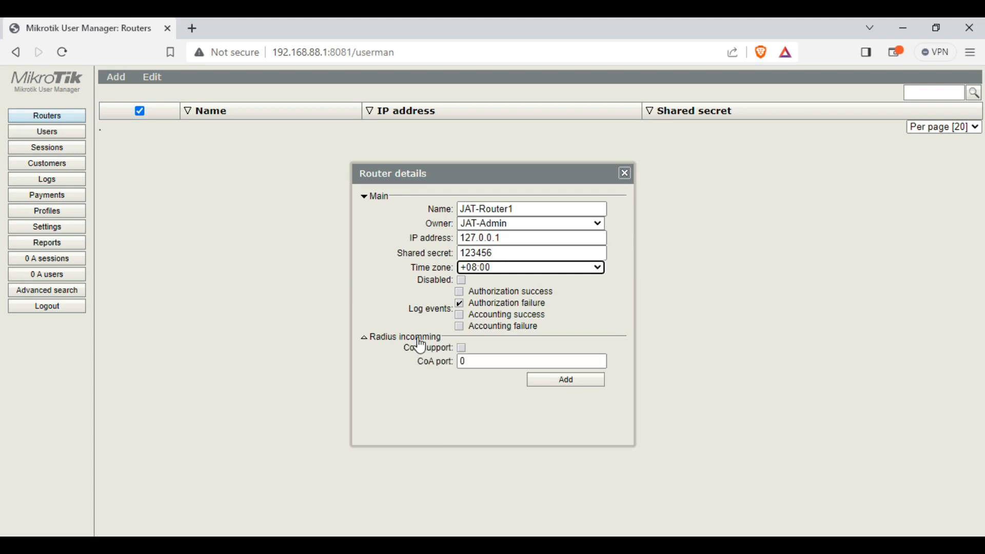
left_click(462, 349)
left_click(485, 362)
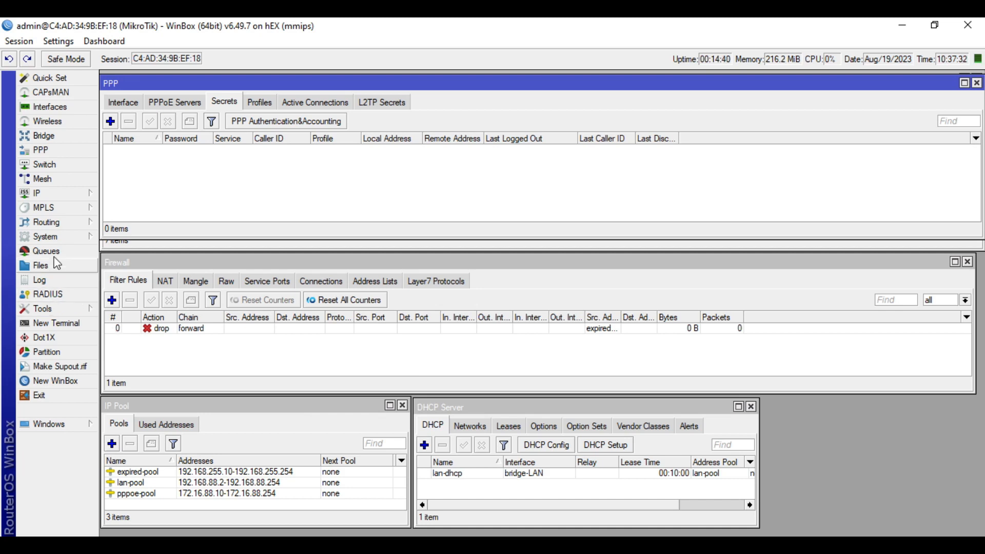
Check in WinBox that incoming RADIUS is accepted on port 3799
left_click(45, 294)
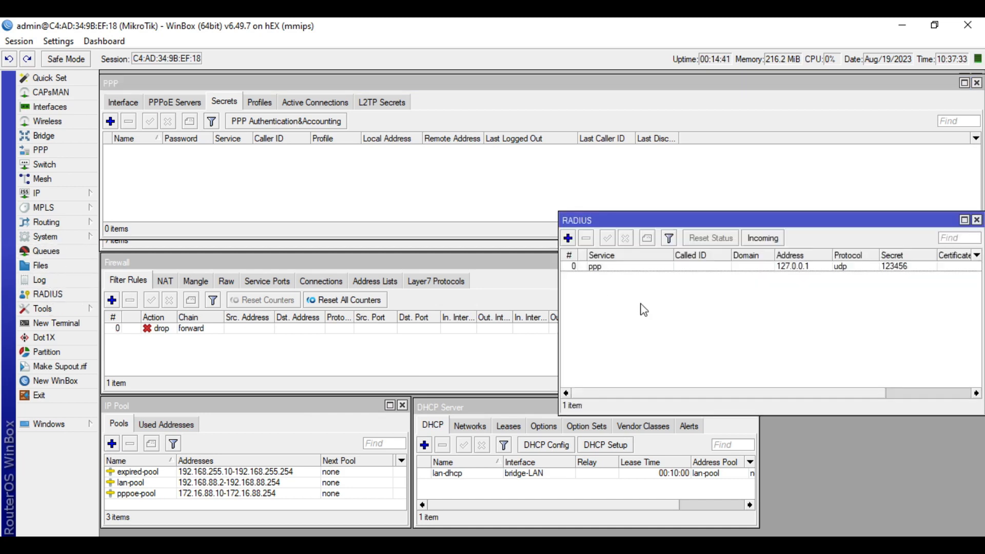
left_click(763, 238)
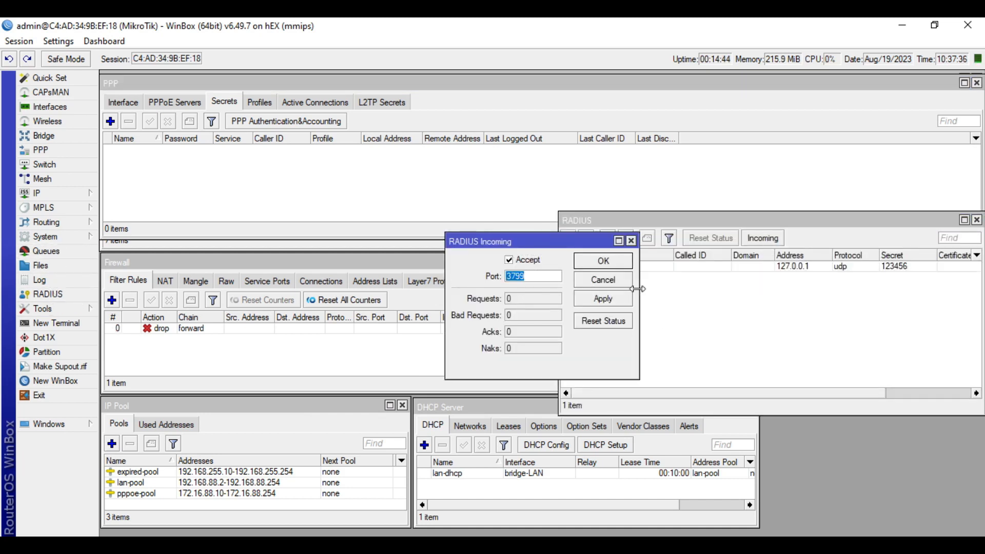
left_click(618, 281)
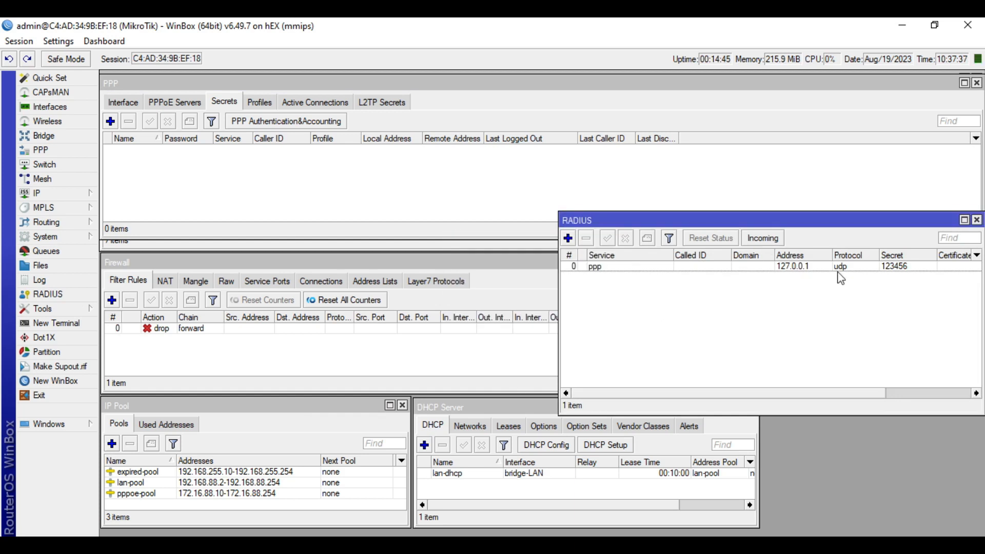
left_click(977, 220)
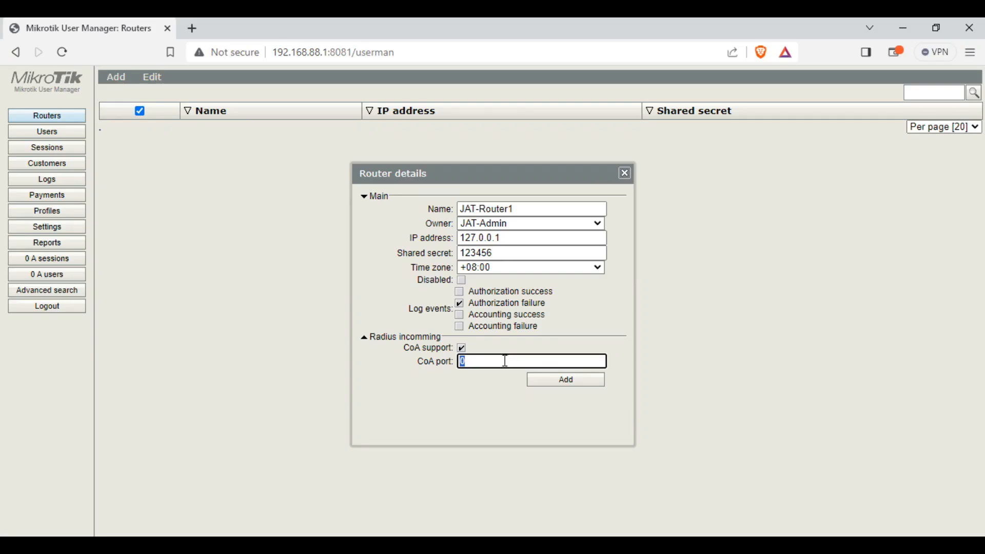
Set CoA port 3799, save JAT-Router1, and go to the Users list
type("3799")
left_click(563, 386)
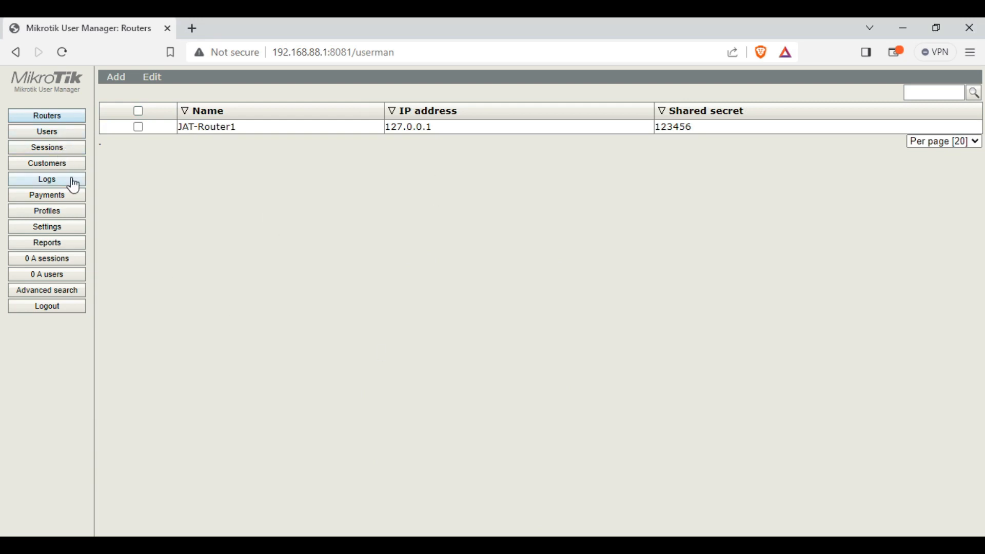
left_click(62, 134)
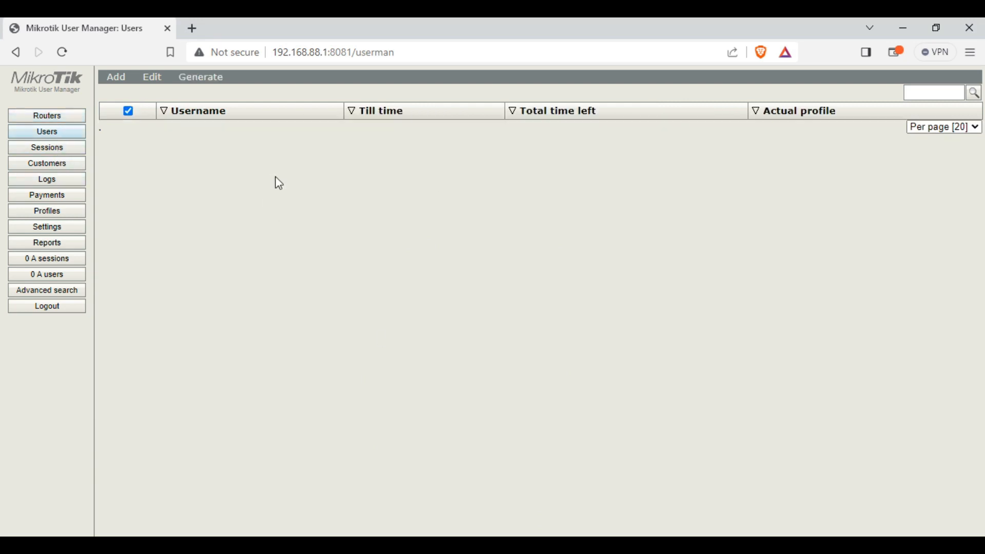
mouse_move(125, 83)
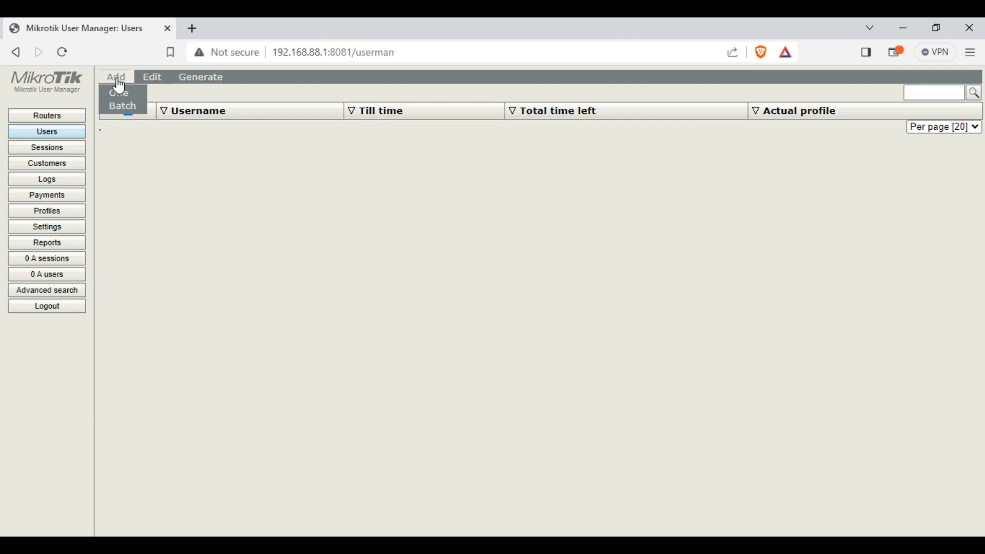
Start a single new user named Room101 and enter its password
left_click(120, 93)
left_click(512, 172)
type("Room101")
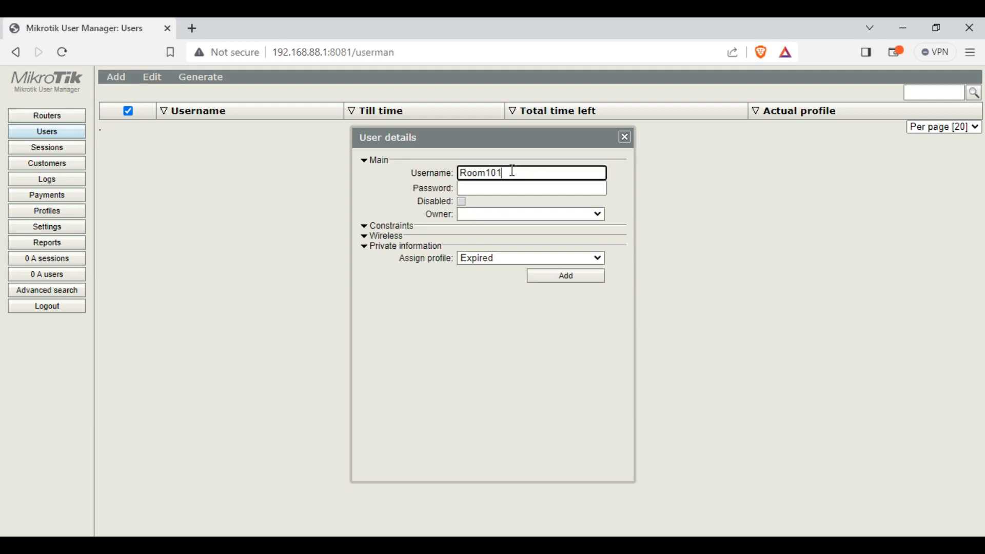
left_click_drag(513, 171, 445, 171)
left_click(468, 188)
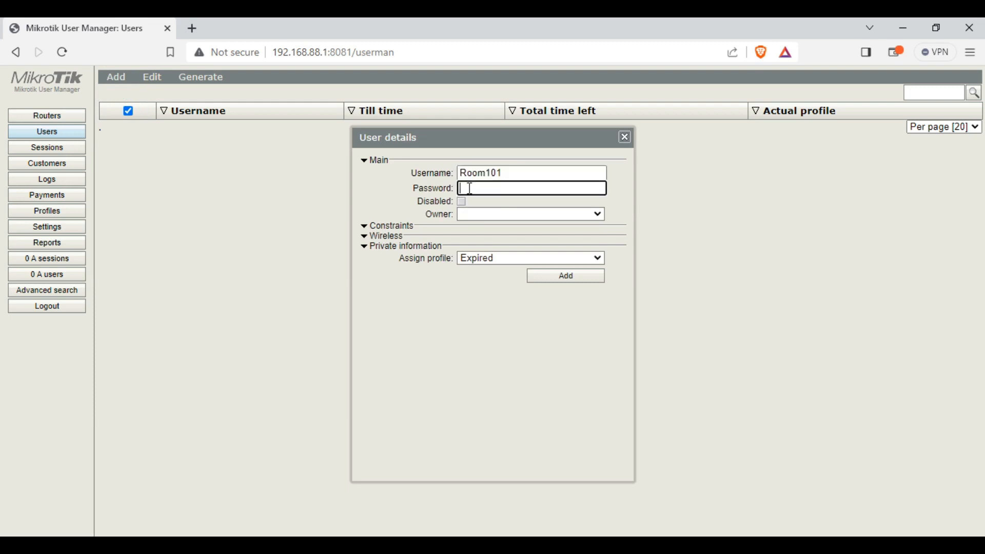
left_click_drag(500, 189, 431, 191)
Make admin the owner, assign the SP1-Php500 profile, and add the user
left_click(490, 215)
left_click(489, 241)
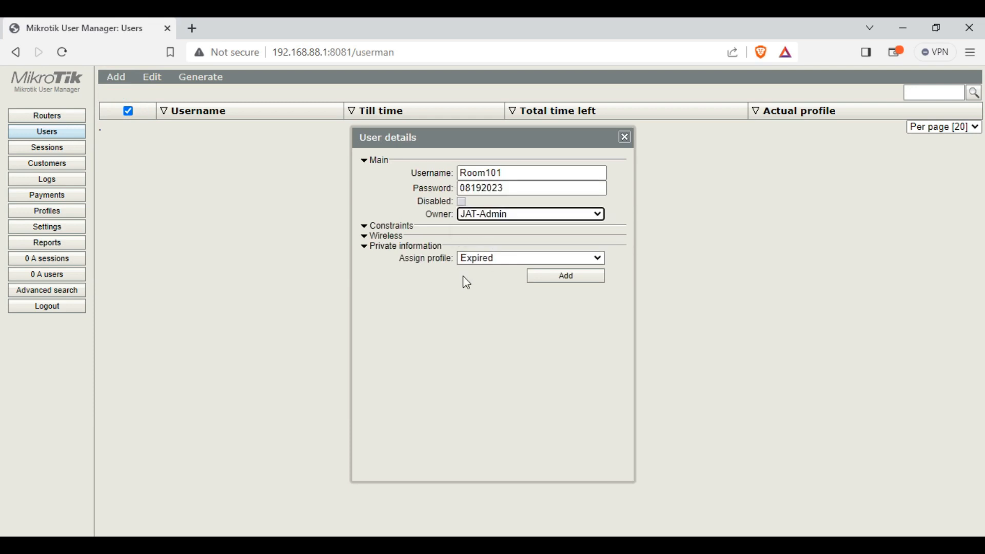
left_click(521, 260)
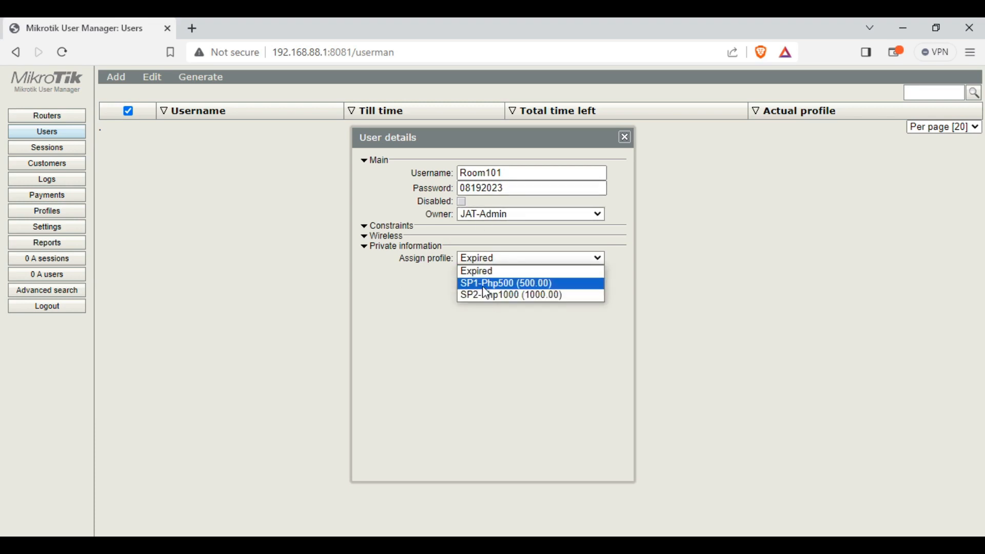
left_click(486, 284)
left_click(556, 277)
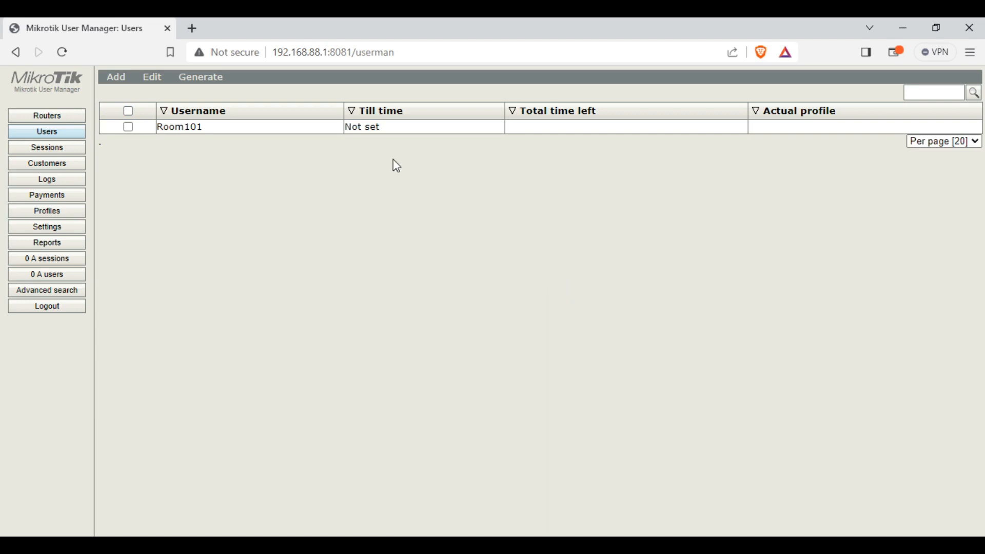
Give Room101 the Expired profile as its actual profile and save
left_click(448, 135)
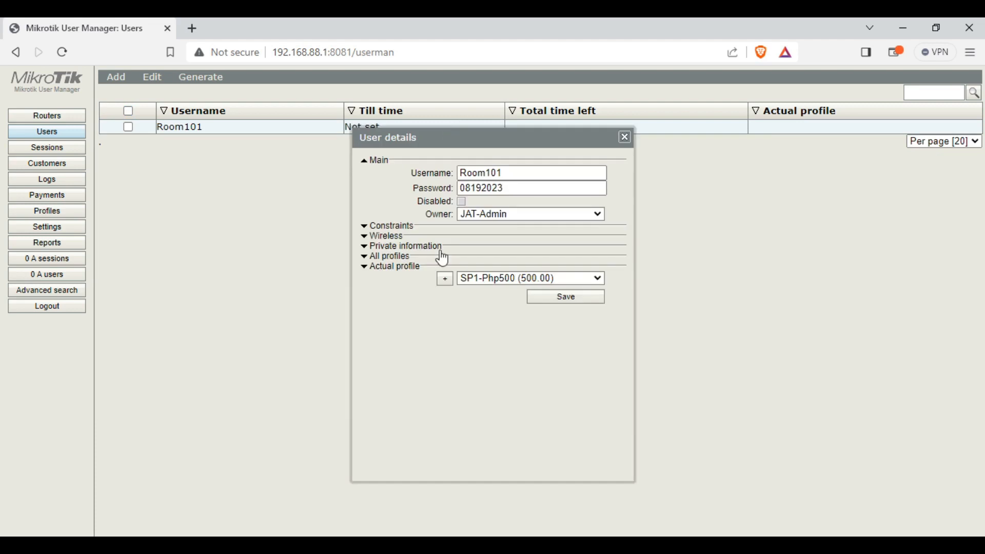
left_click(497, 283)
left_click(491, 292)
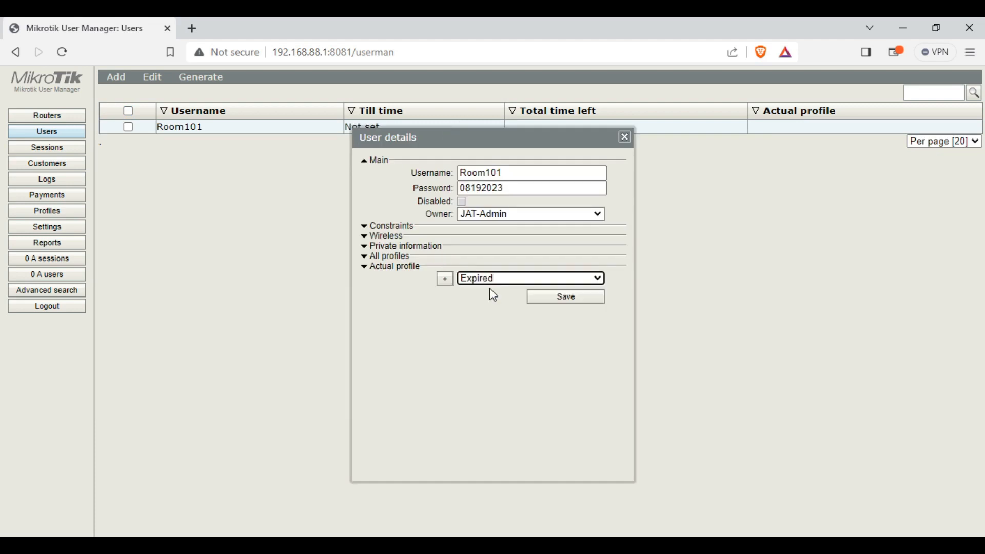
left_click(564, 302)
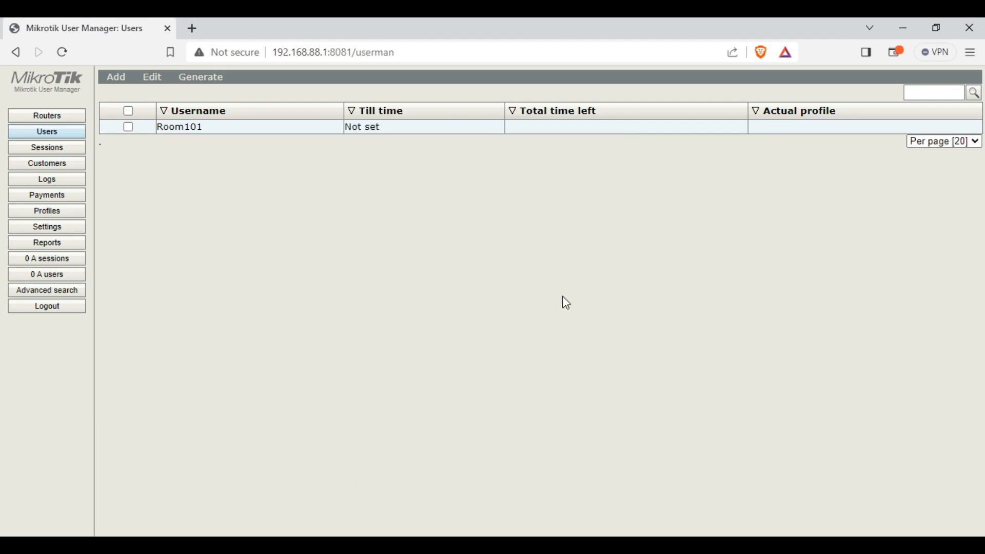
Queue the Expired profile under Room101's All profiles list and save again
left_click(433, 127)
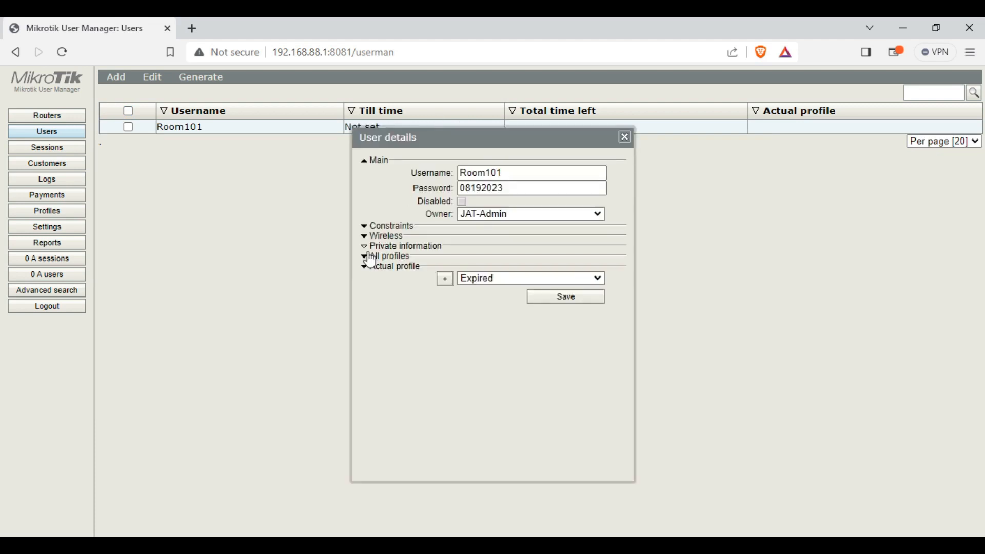
left_click(365, 258)
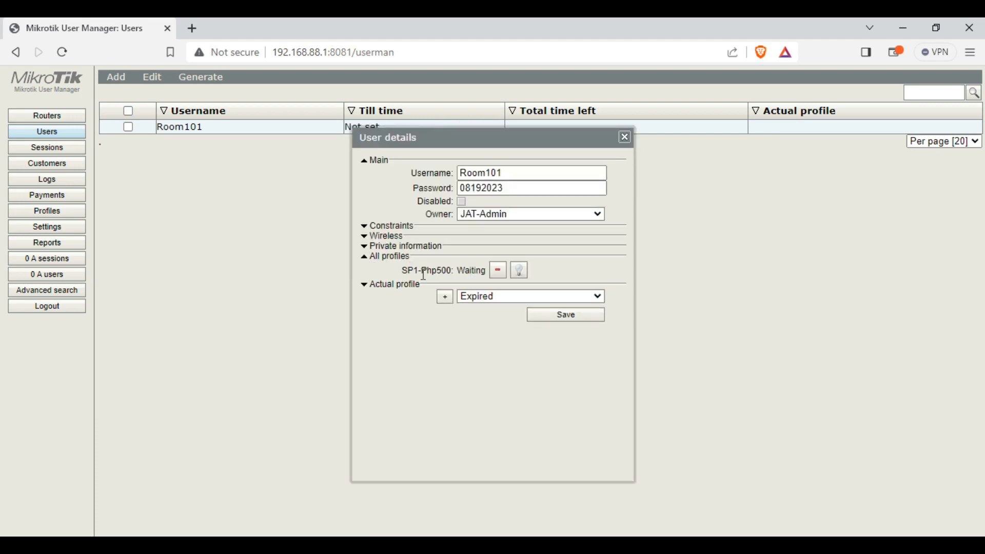
left_click(365, 286)
left_click(447, 299)
left_click(547, 333)
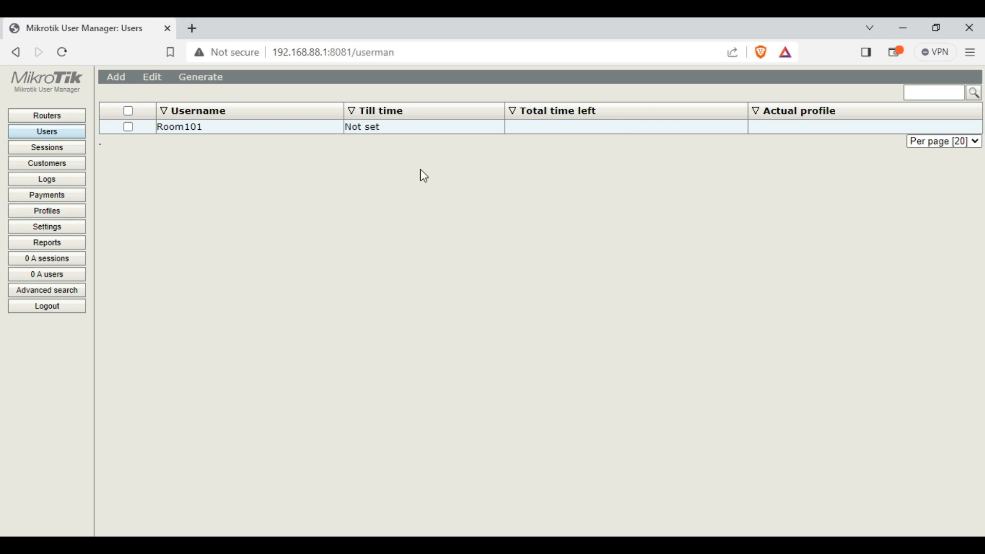
Reopen Room101's details and review its username and actual profile entries
left_click(456, 132)
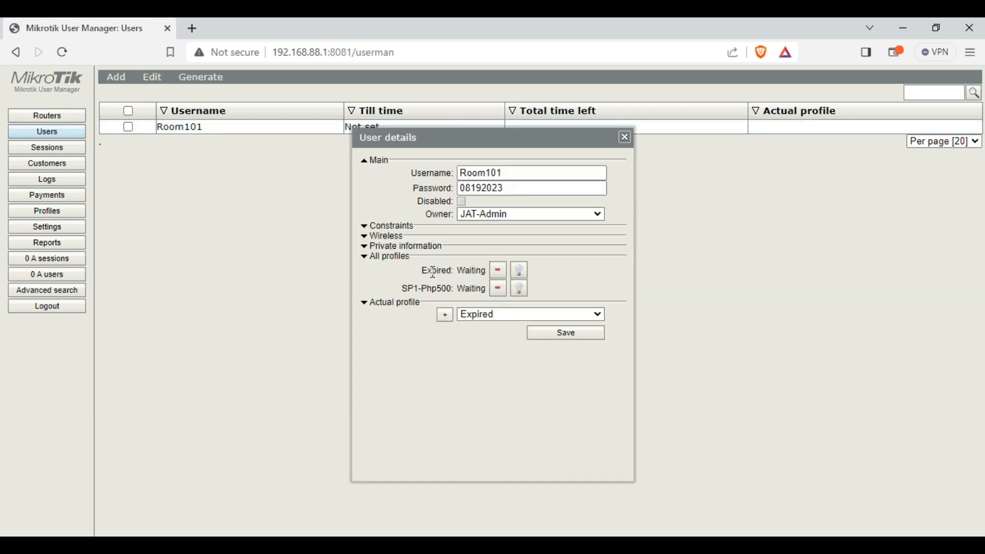
left_click(519, 172)
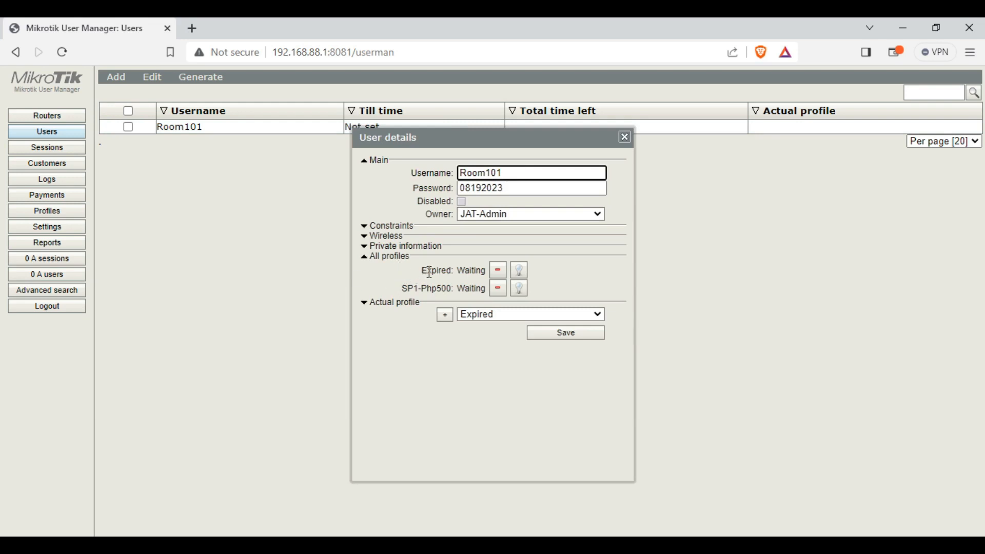
left_click_drag(424, 268, 548, 289)
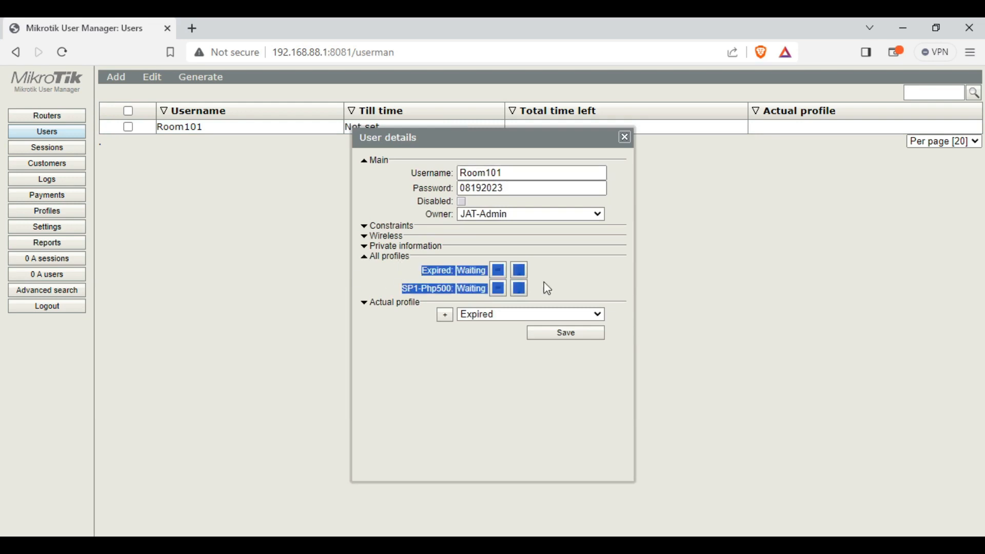
left_click(580, 265)
left_click_drag(425, 274, 556, 284)
left_click(570, 287)
left_click(393, 301)
left_click(527, 172)
key("ctrl+a")
left_click(574, 280)
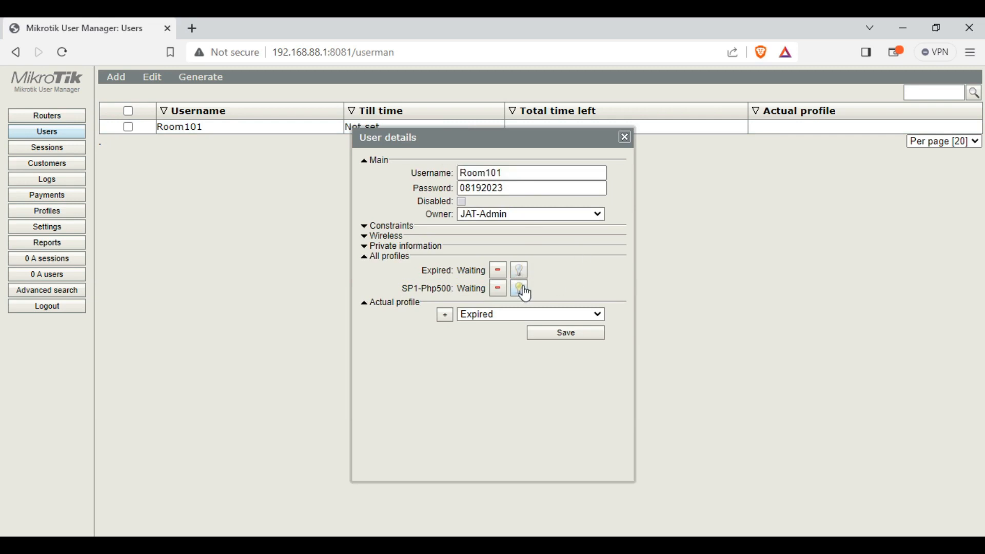
left_click_drag(427, 270, 442, 288)
left_click(558, 269)
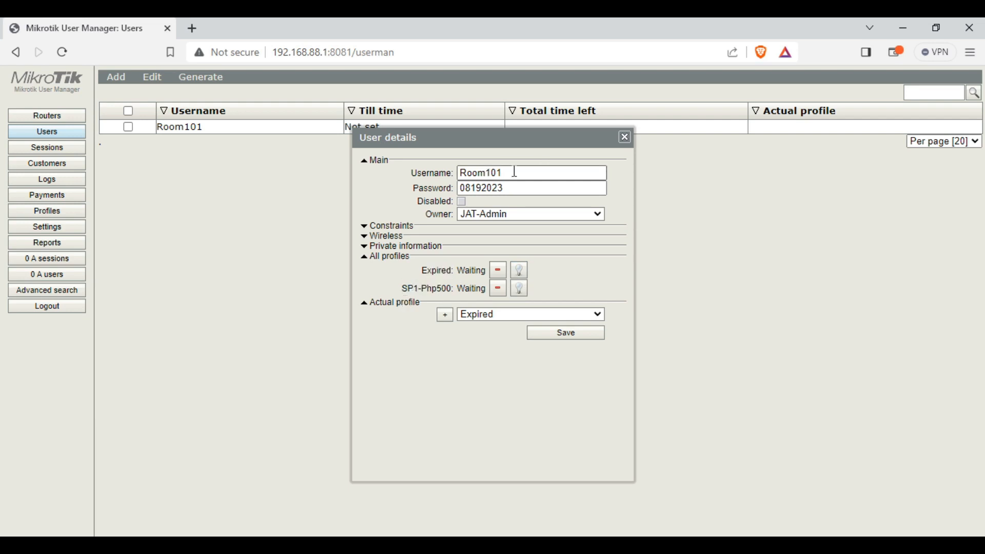
Activate SP1-Php500 as Room101's current profile and save the user
left_click_drag(513, 173, 454, 171)
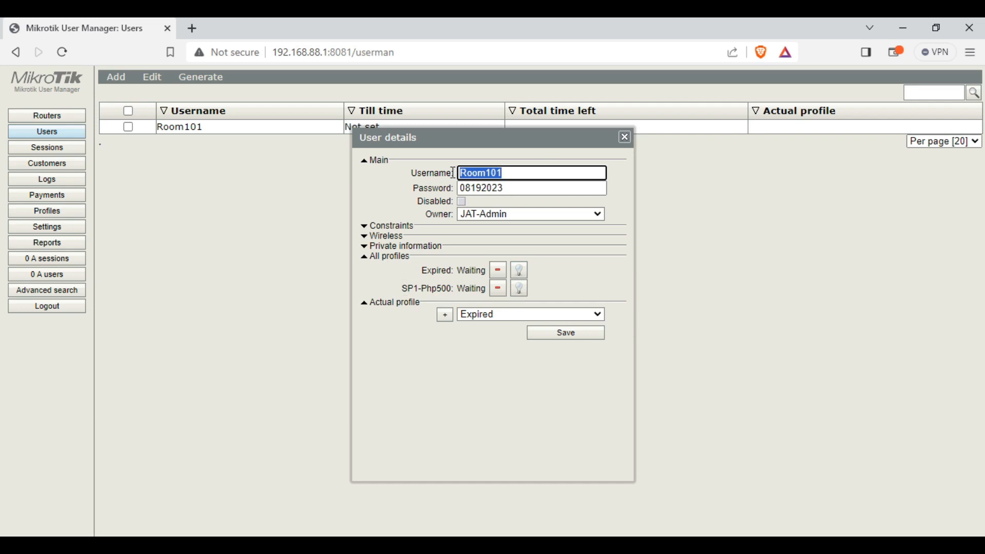
left_click_drag(411, 288, 450, 290)
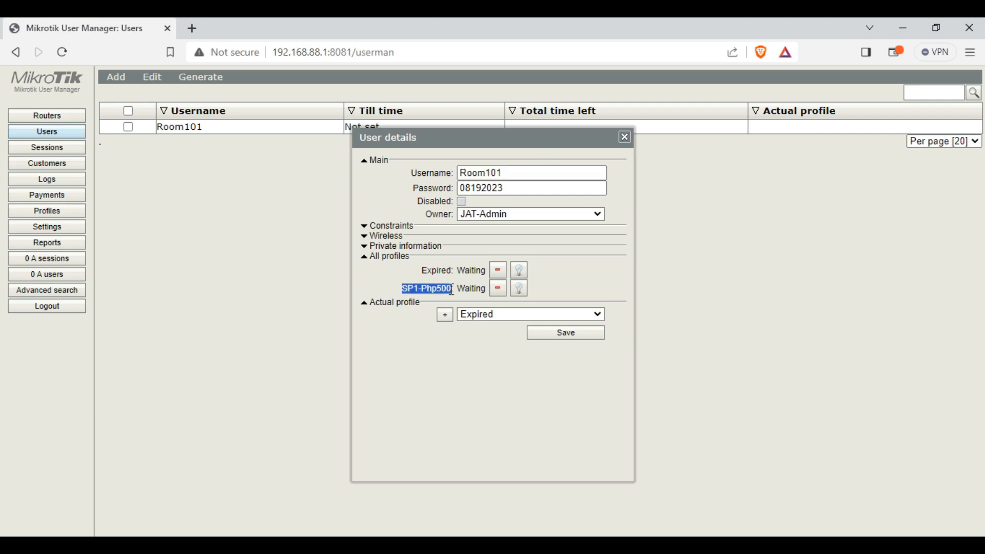
left_click(518, 291)
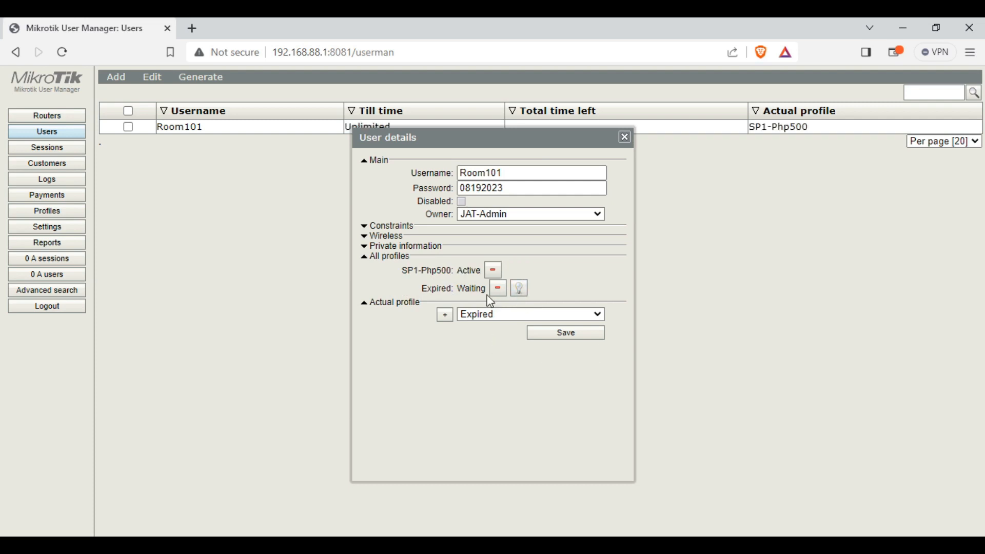
left_click_drag(461, 272, 475, 274)
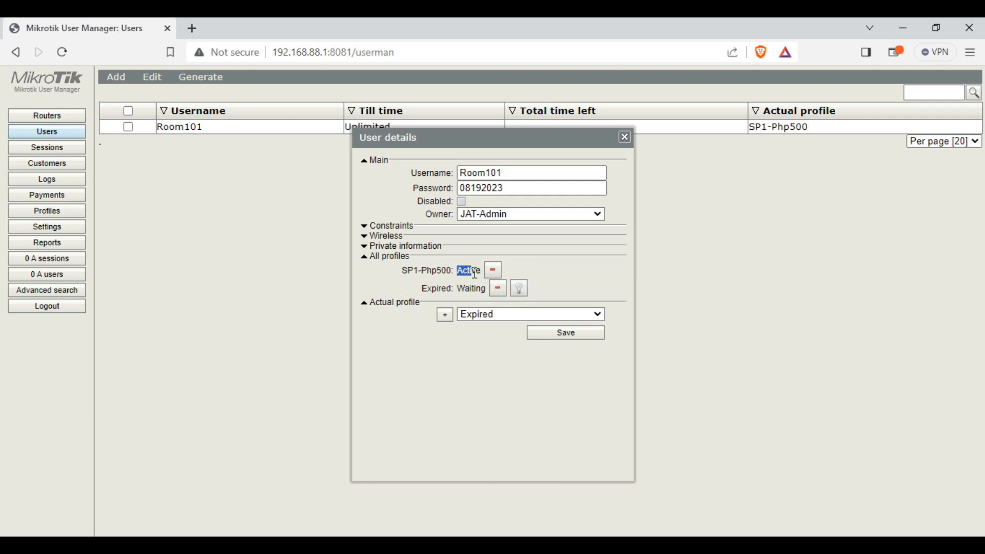
left_click(565, 336)
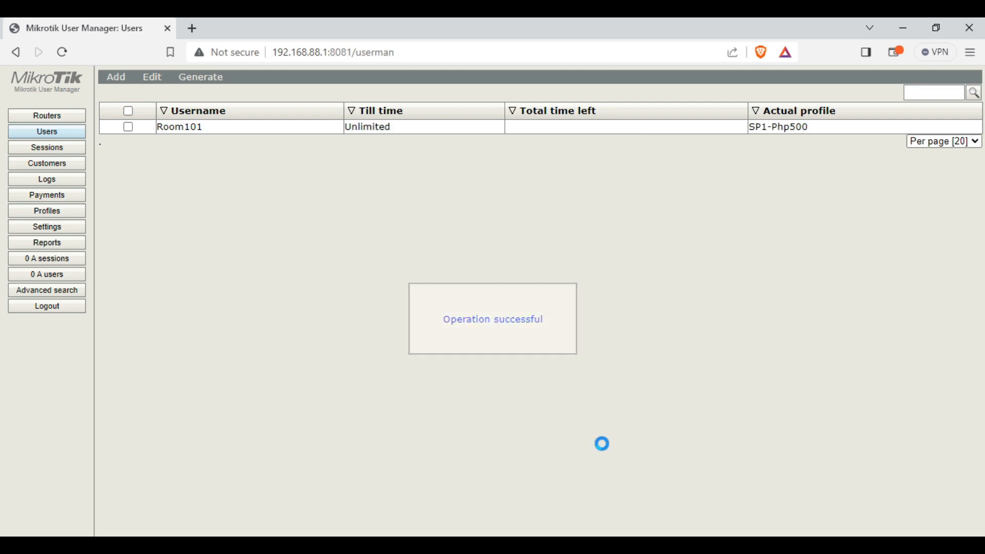
Reopen Room101's details and compare its username and password with the topology.pdf diagram
key("alt+Tab")
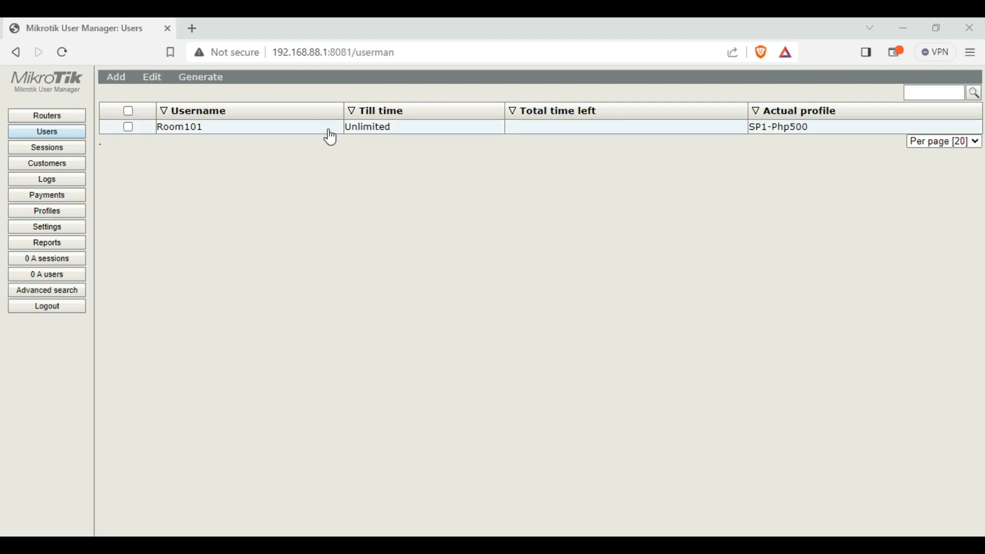
left_click(275, 130)
double_click(502, 175)
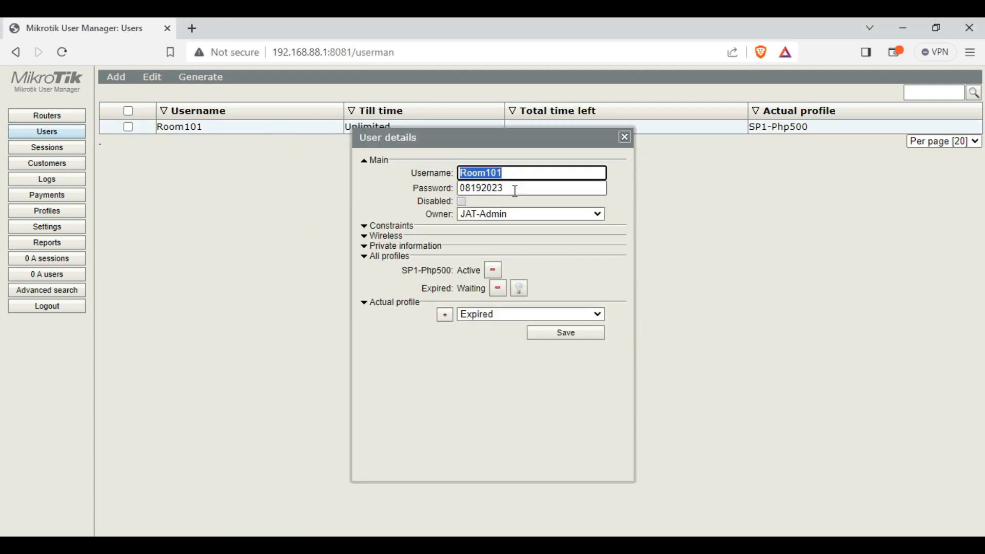
double_click(515, 190)
left_click(295, 545)
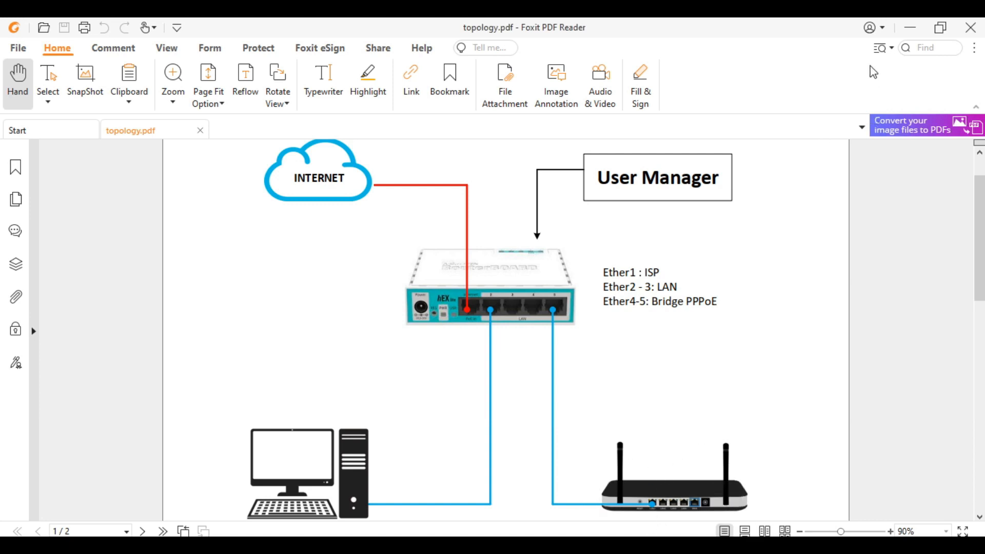
left_click(910, 27)
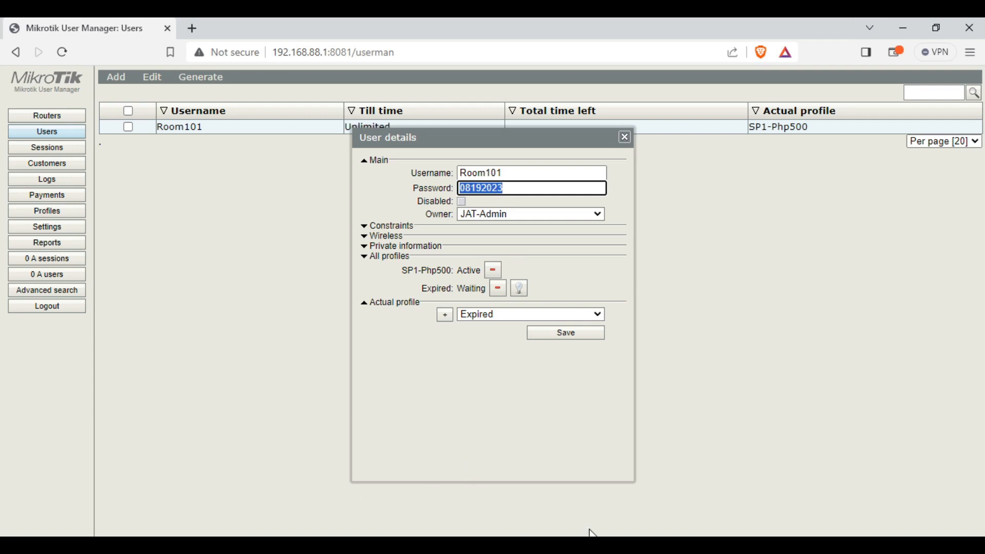
Switch from User Manager to the WinBox window
key("alt+Tab")
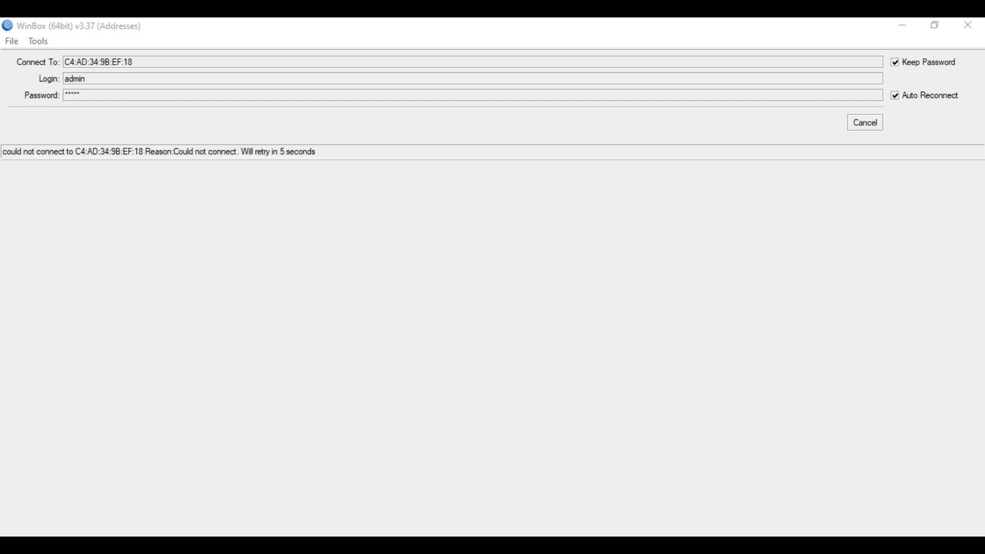
Bring up the Windows Network Connections list
left_click(297, 544)
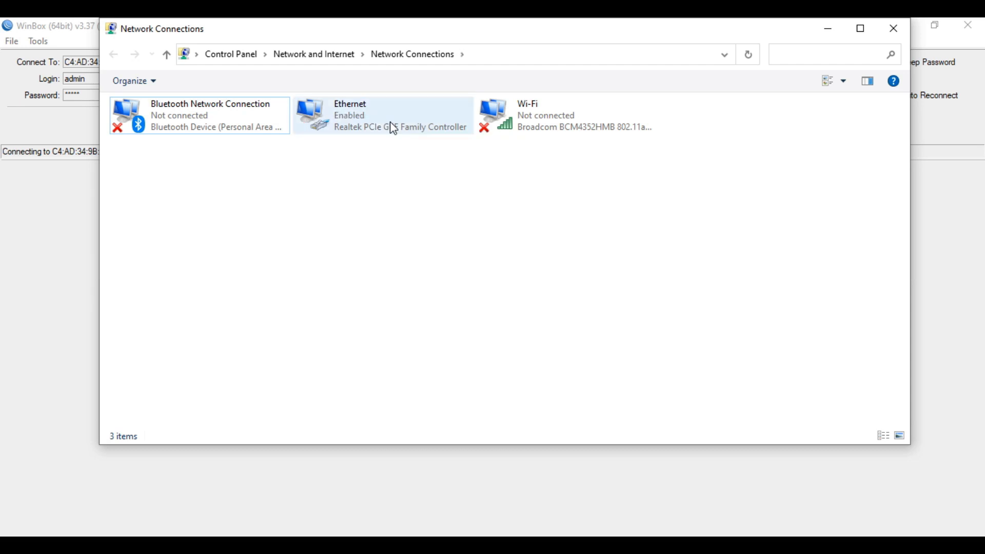
Check the Ethernet adapter's status and details, then start a blank browser tab
left_click(393, 128)
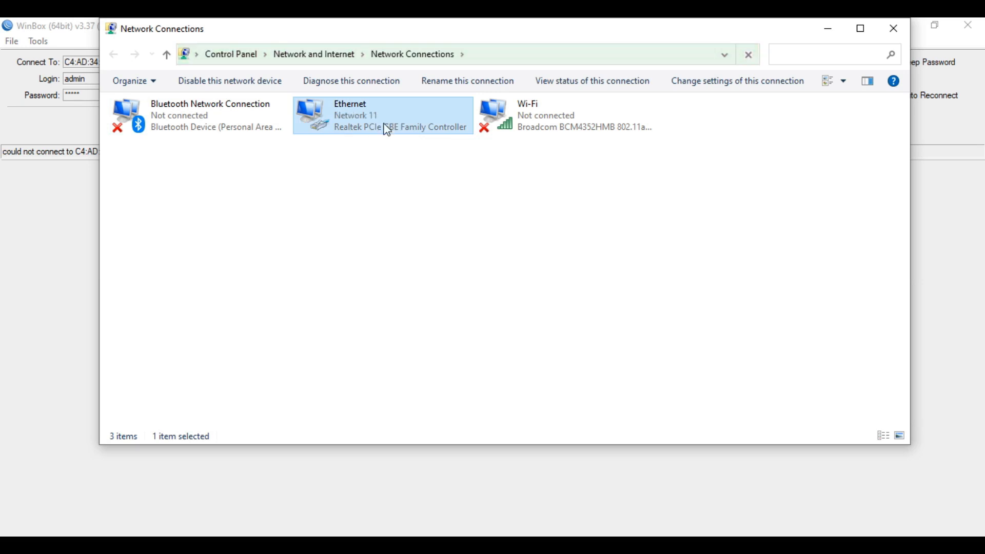
double_click(384, 131)
left_click(417, 280)
left_click(589, 448)
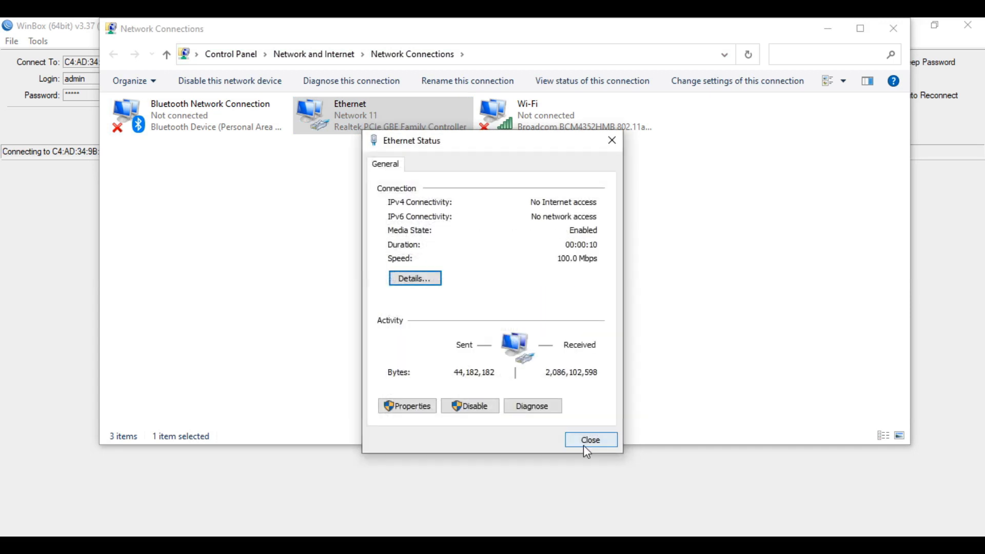
left_click(586, 442)
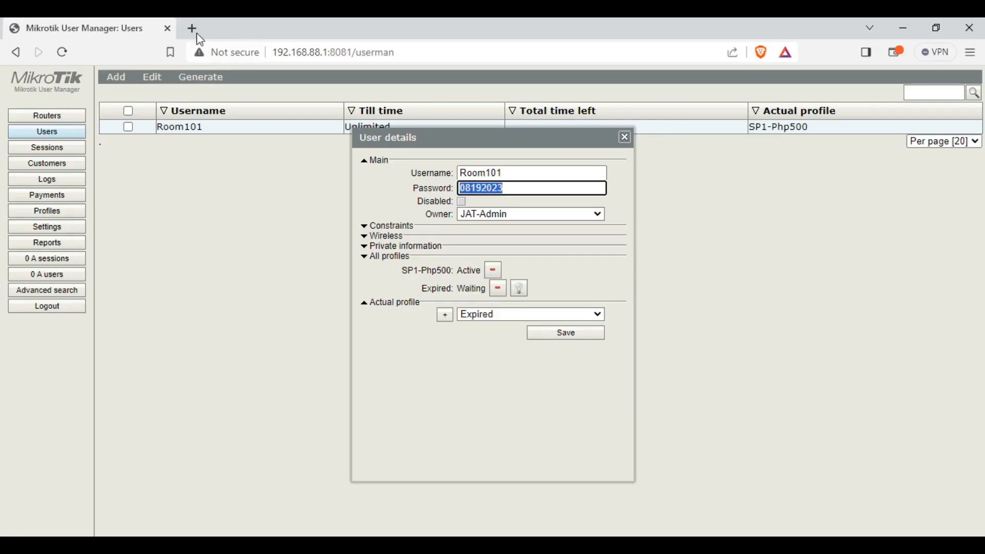
left_click(193, 29)
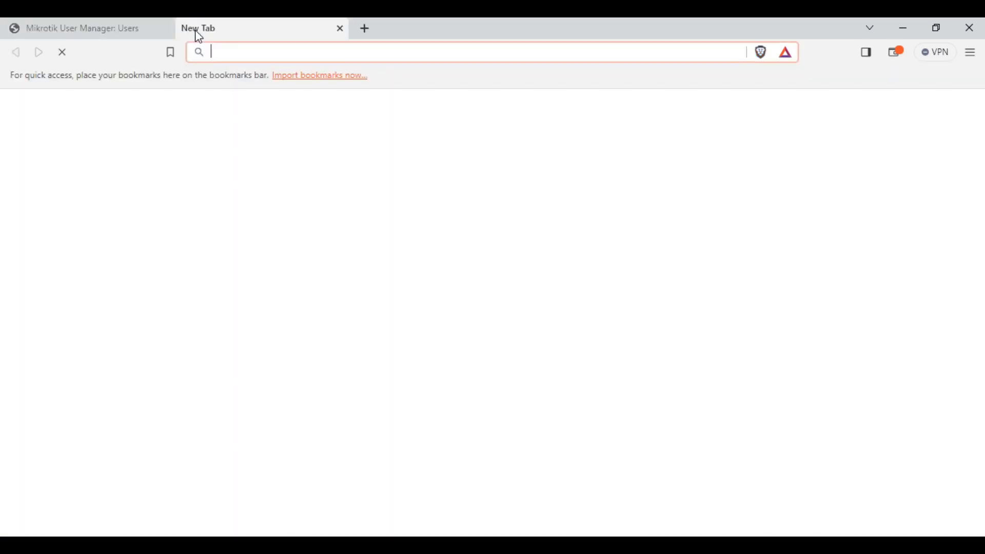
Load the TP-Link admin page at 192.168.0.1 and log in with the admin credentials
type("1")
type(".168.0.1")
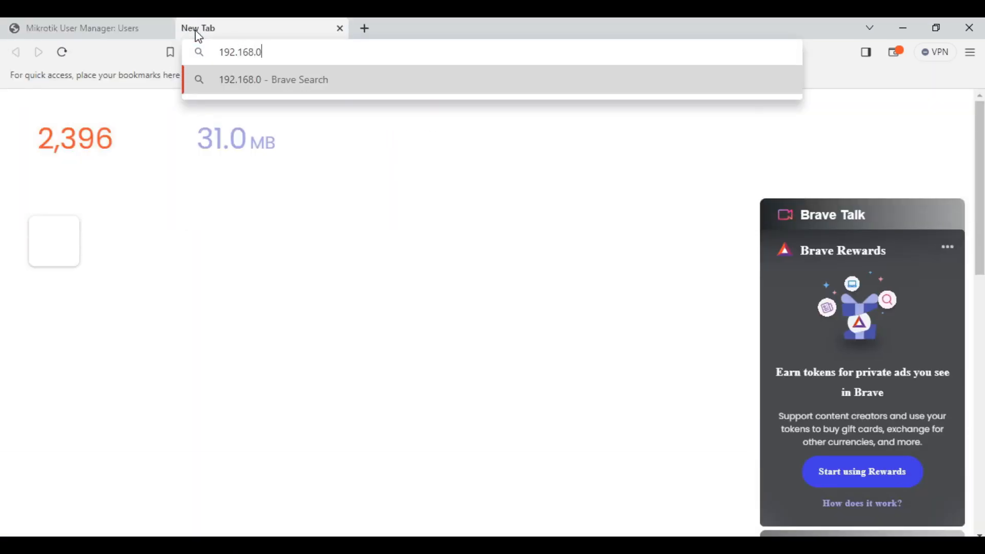
key("Return")
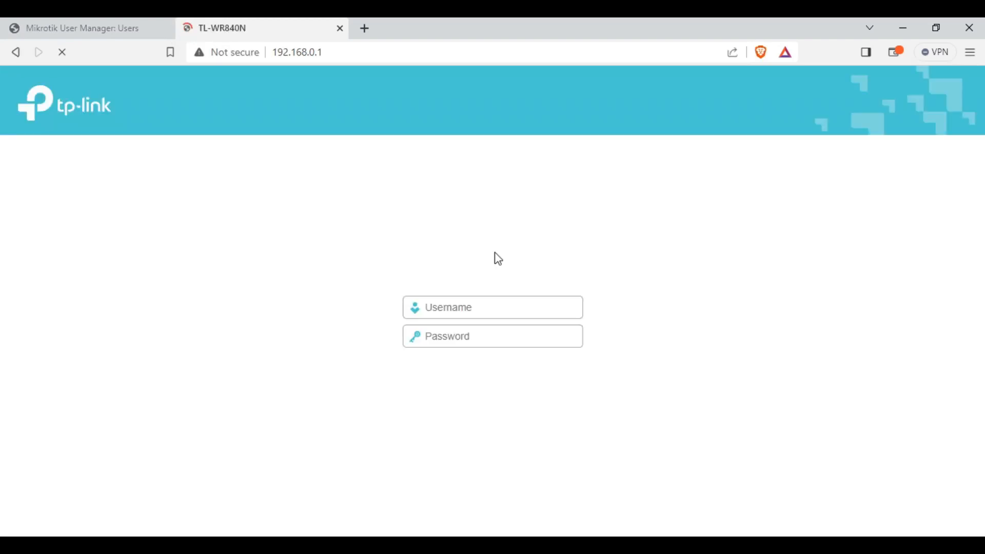
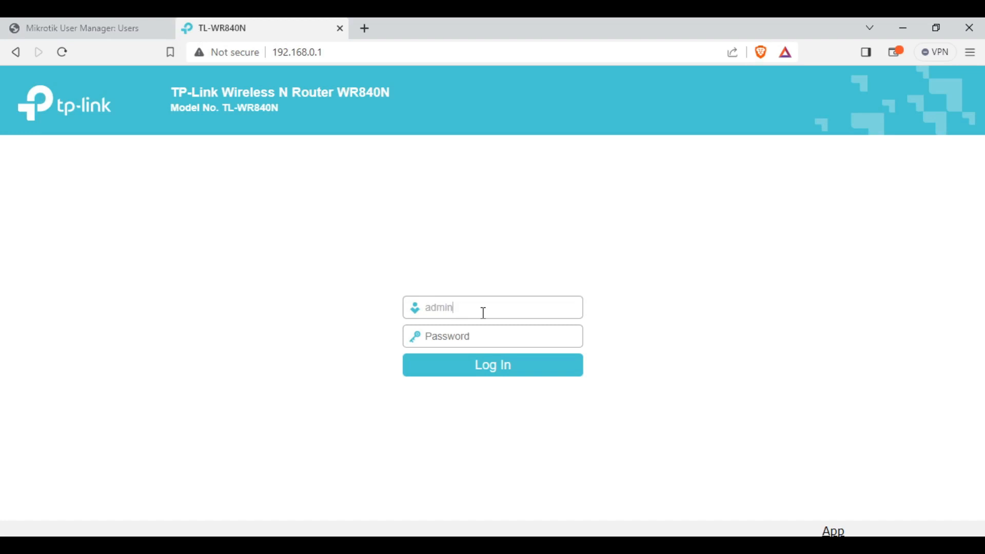
key("Tab")
key("Return")
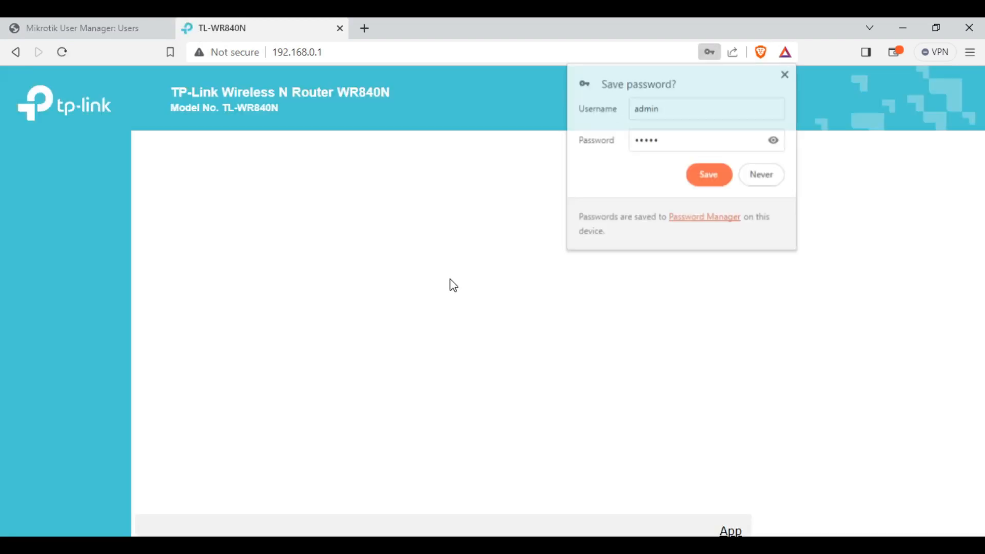
left_click(764, 184)
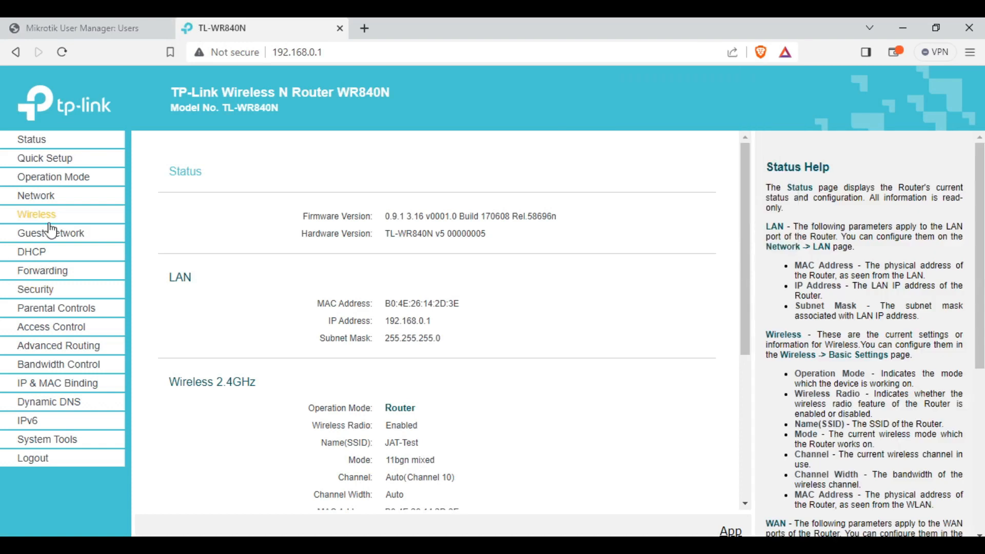
Open WAN settings and check the PPP username Room101 against User Manager
left_click(30, 195)
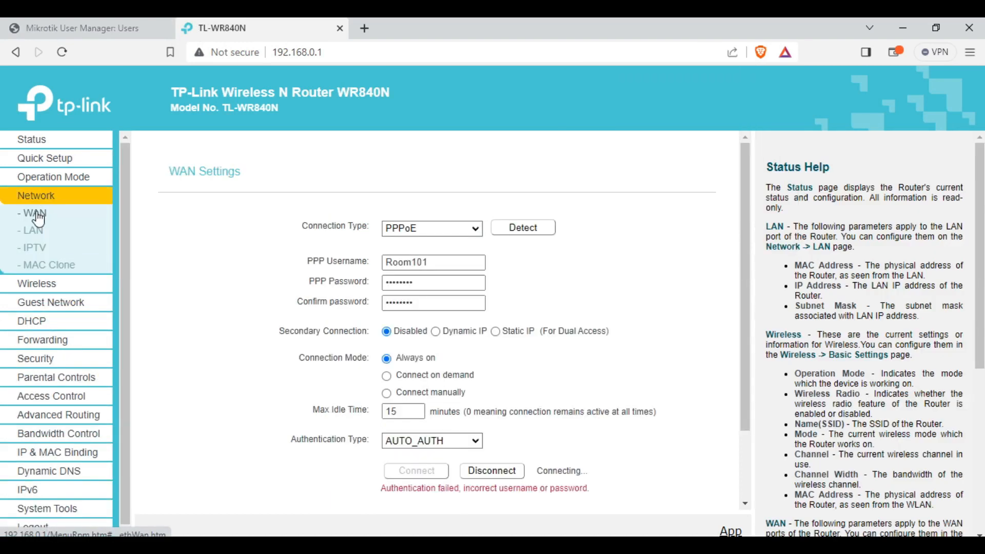
left_click(450, 264)
double_click(449, 265)
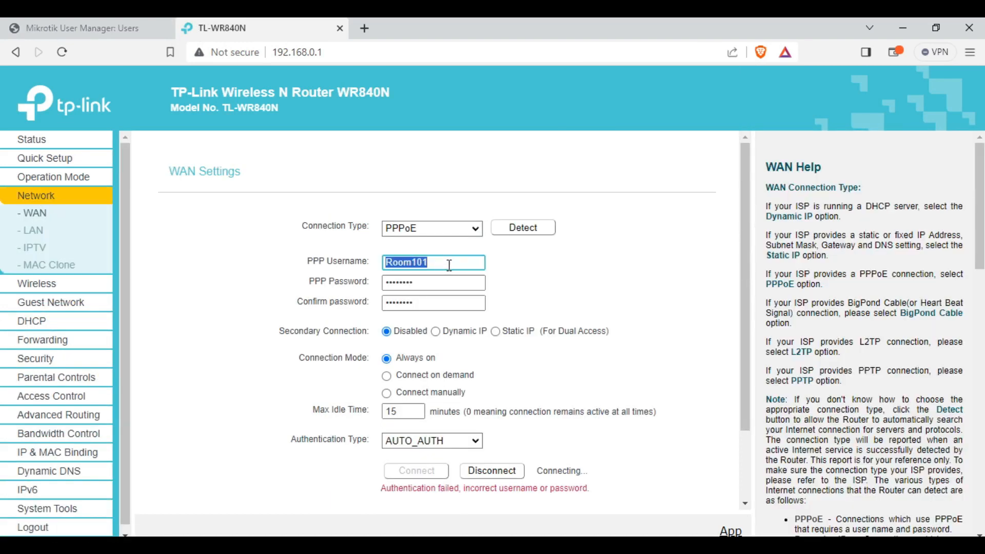
left_click(441, 264)
left_click(67, 24)
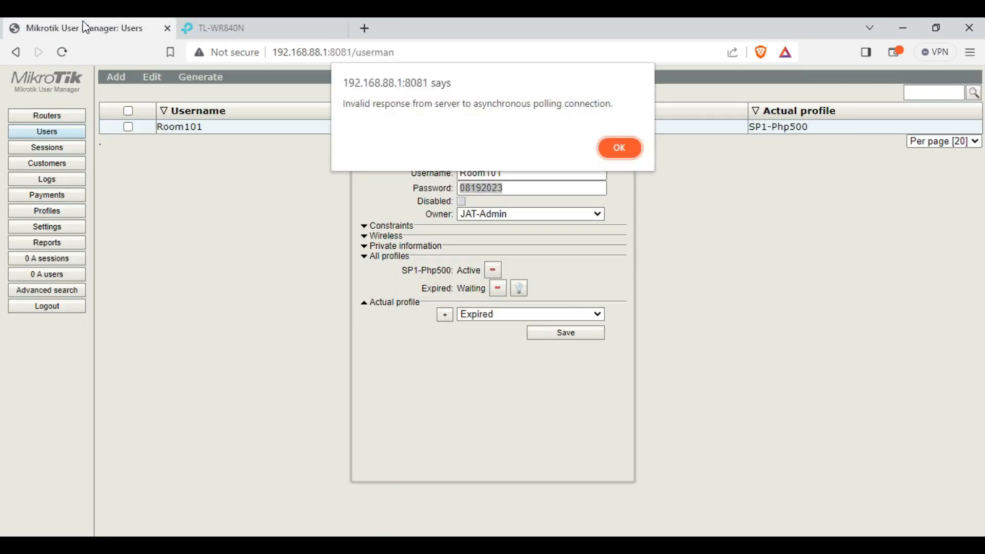
left_click(627, 149)
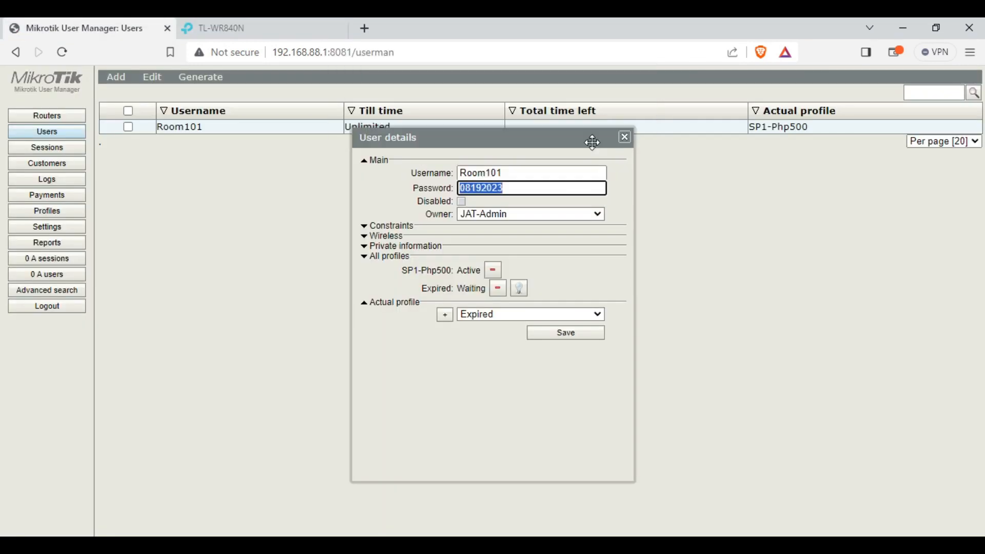
left_click(228, 26)
Enter Room101's User Manager password as PPP password and confirmation, and save
double_click(449, 280)
type("ro")
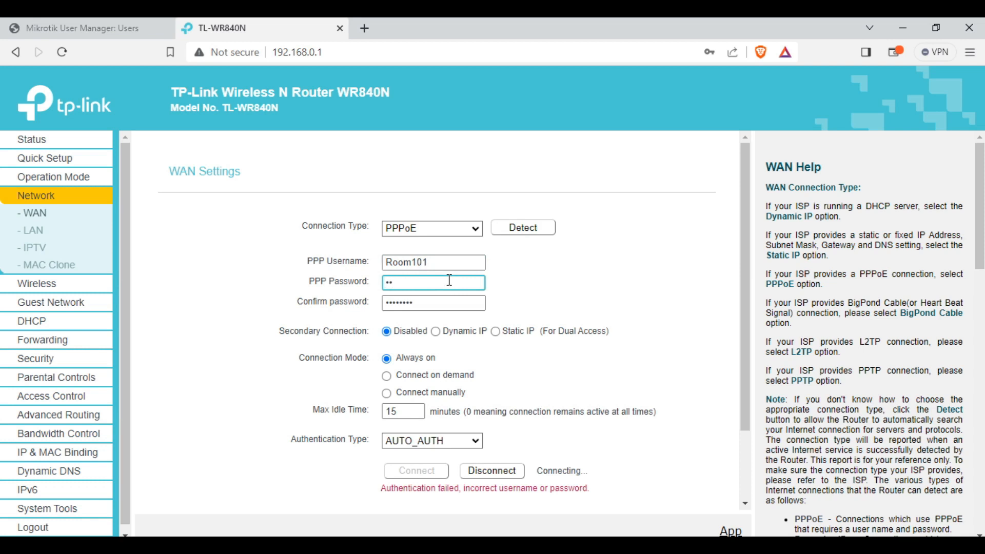
type("••••••")
double_click(447, 306)
type("r")
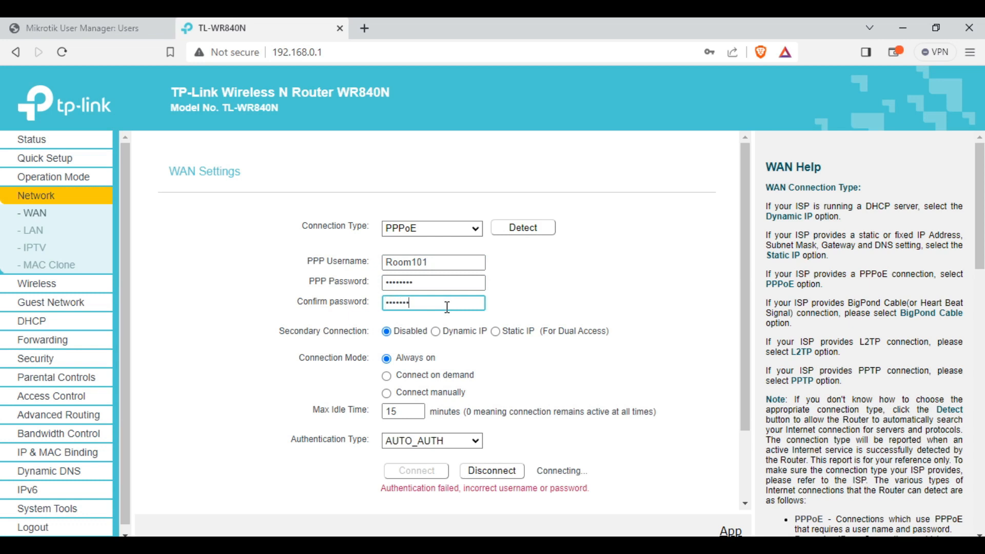
left_click(72, 26)
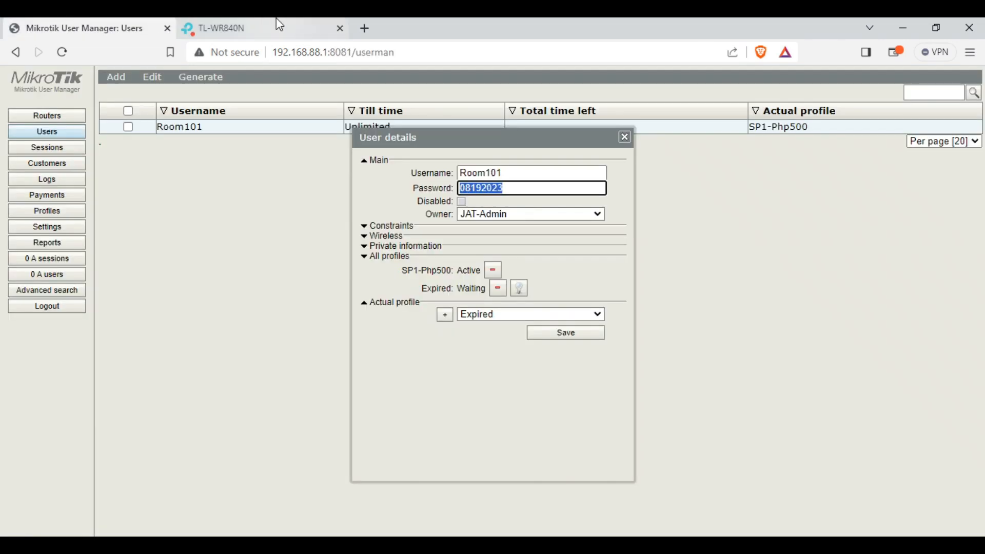
left_click(282, 25)
left_click(616, 132)
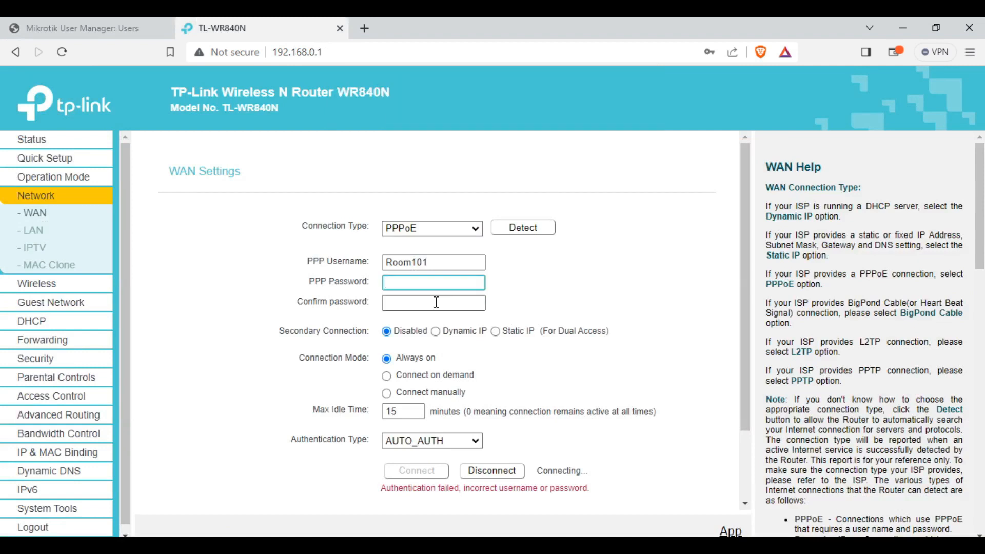
left_click(443, 301)
scroll(524, 466, "down", 2)
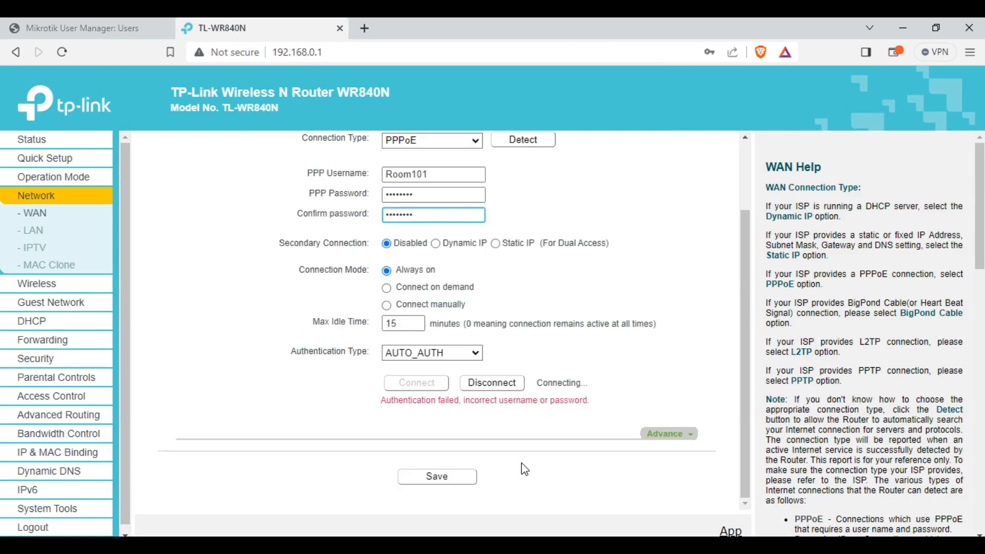
left_click(439, 480)
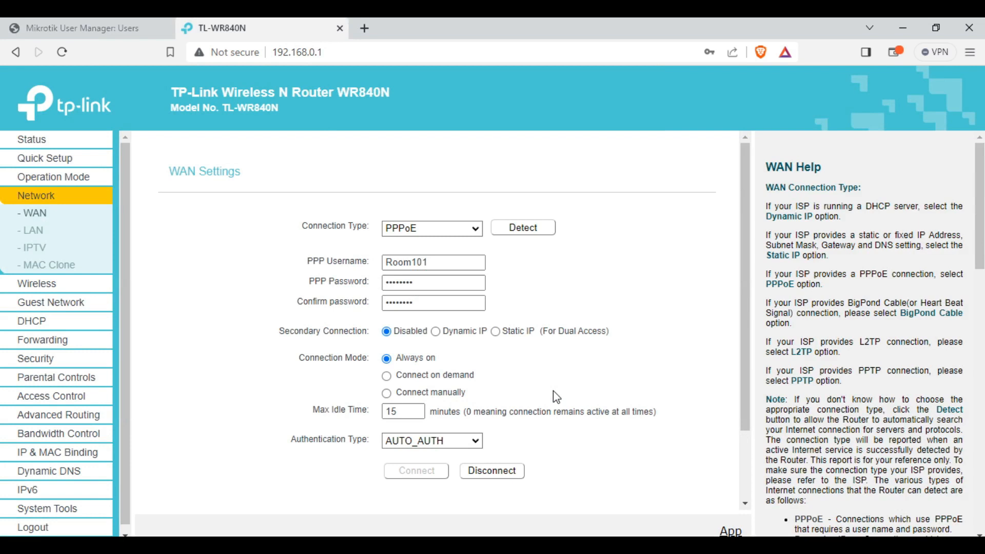
Check the wireless network name JAT-Test in wireless basic settings
left_click(46, 290)
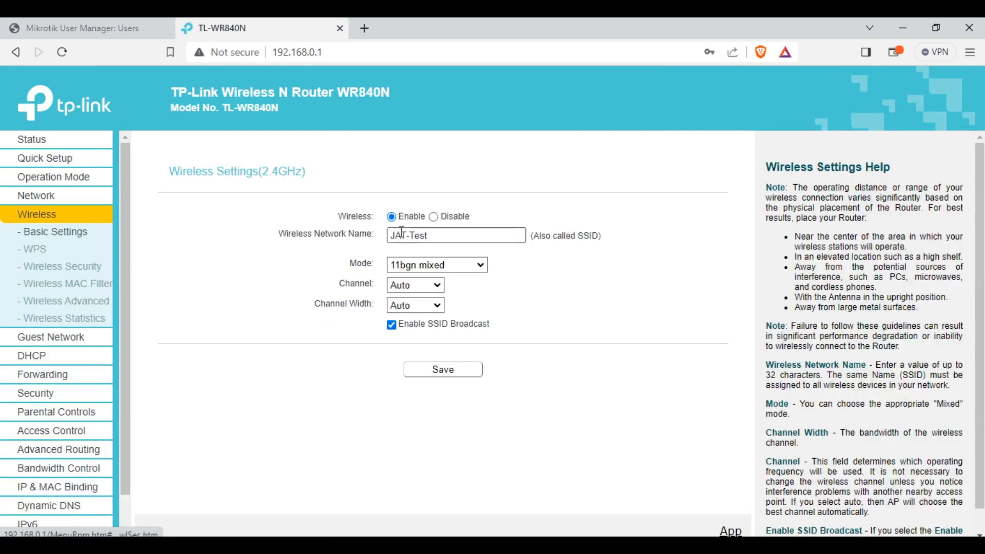
left_click(441, 232)
double_click(442, 233)
left_click(464, 237)
left_click_drag(447, 238, 371, 234)
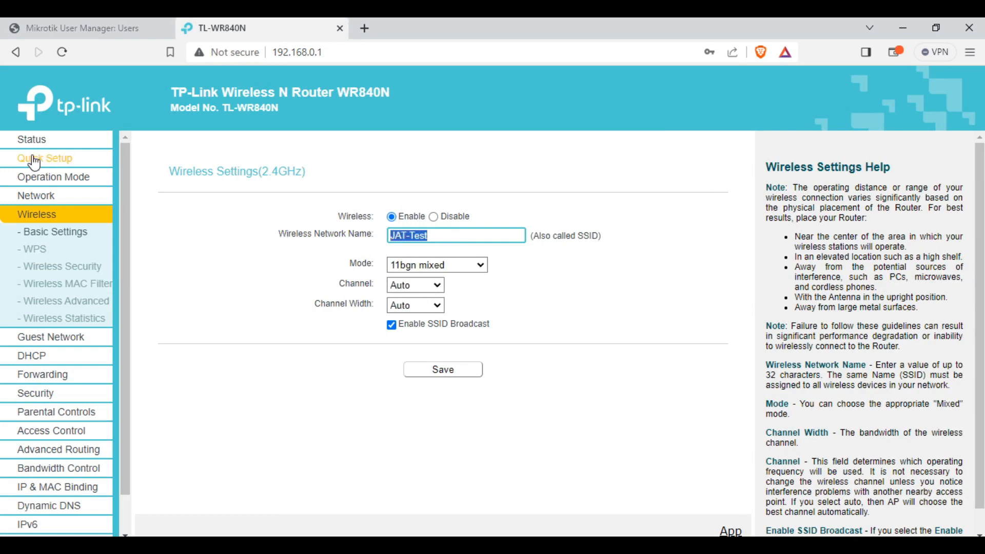
Confirm the Status page shows WAN IP address 172.16.88.254
left_click(32, 139)
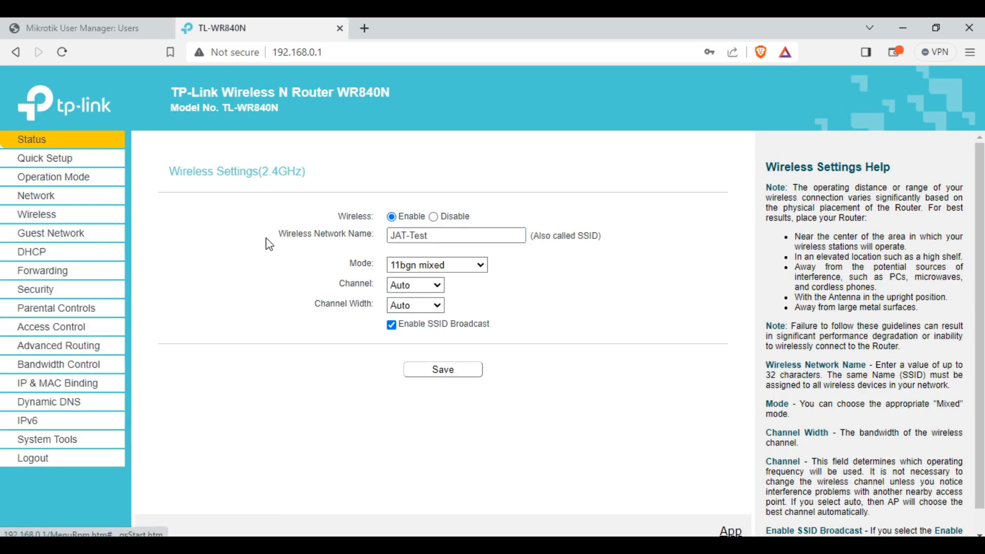
scroll(580, 344, "down", 5)
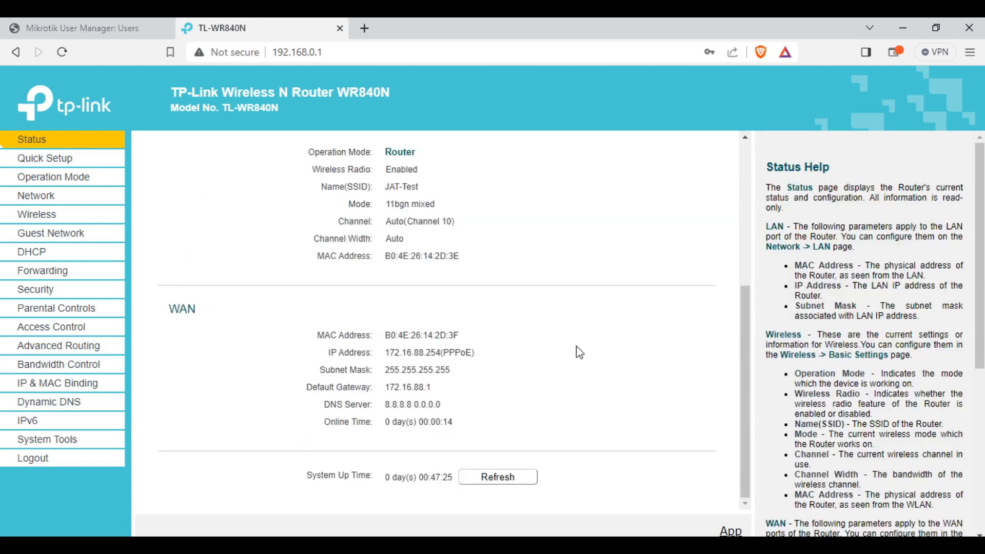
left_click_drag(174, 304, 528, 439)
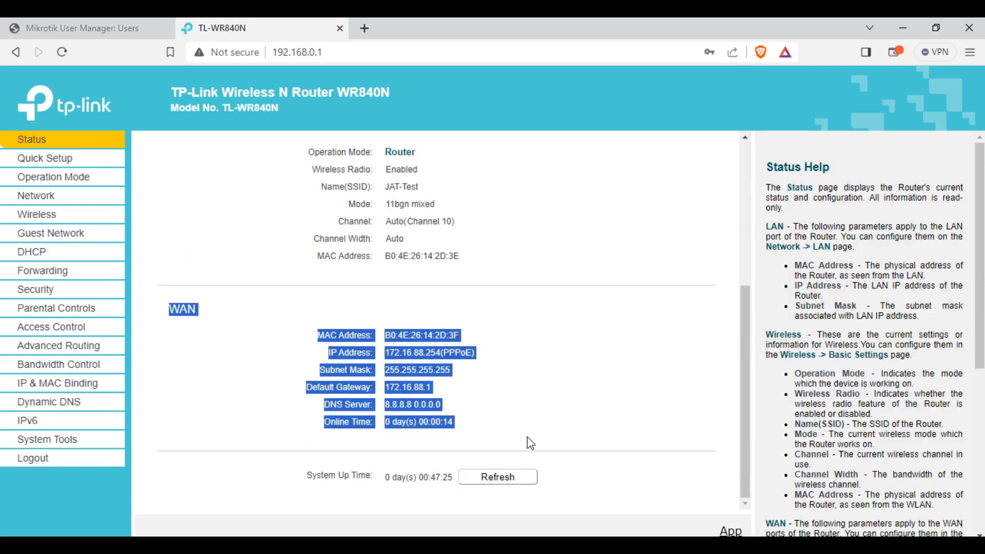
left_click(595, 393)
left_click_drag(385, 353, 494, 368)
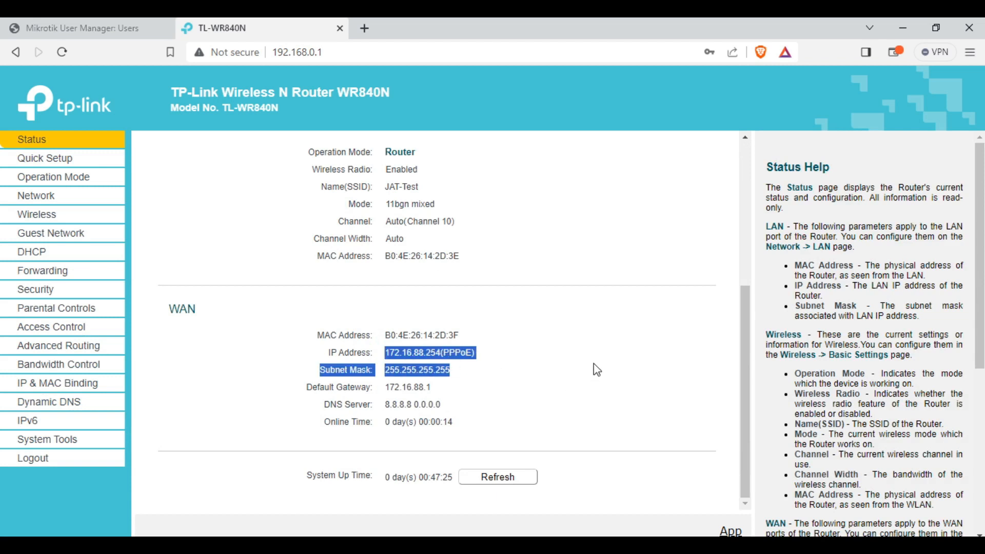
left_click(672, 406)
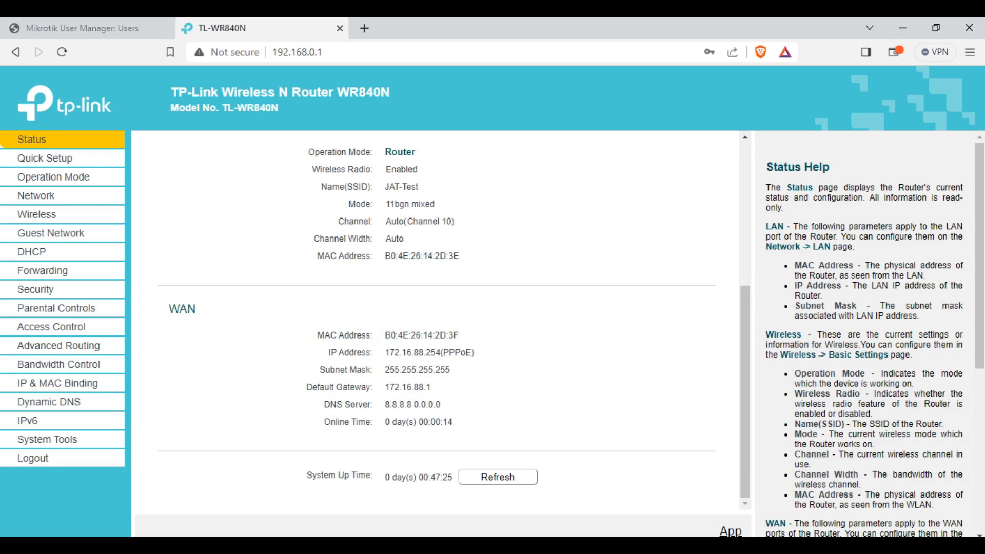
Run a speed test over the PPPoE link, then log out of the router
left_click(876, 460)
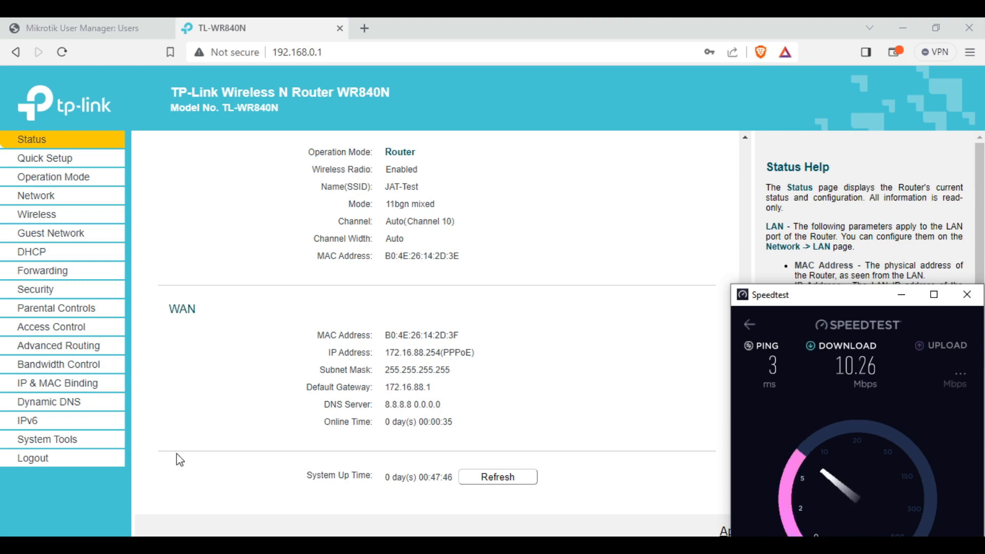
left_click(26, 458)
left_click(563, 134)
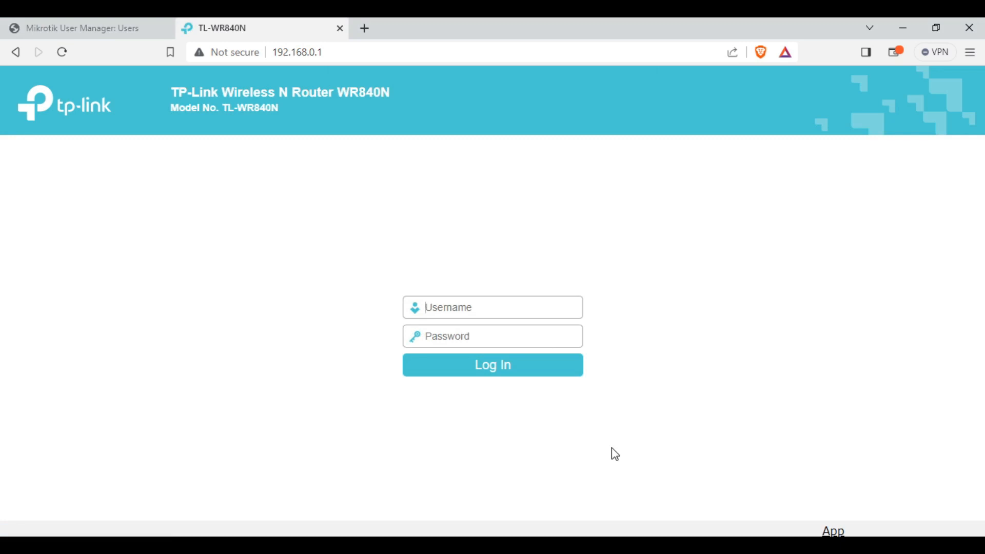
Connect WinBox to the MikroTik router selected from the Neighbors list
left_click(143, 28)
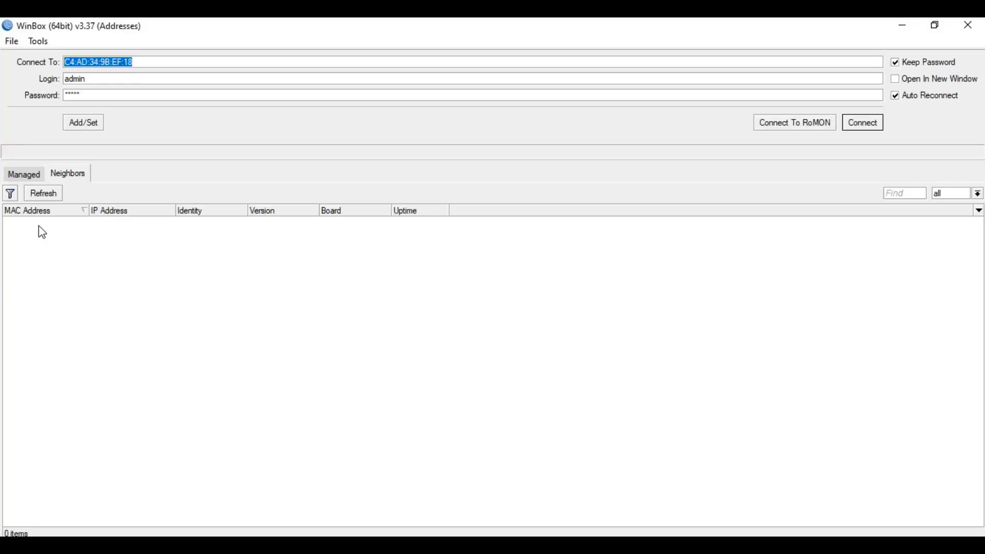
left_click(764, 223)
left_click(866, 122)
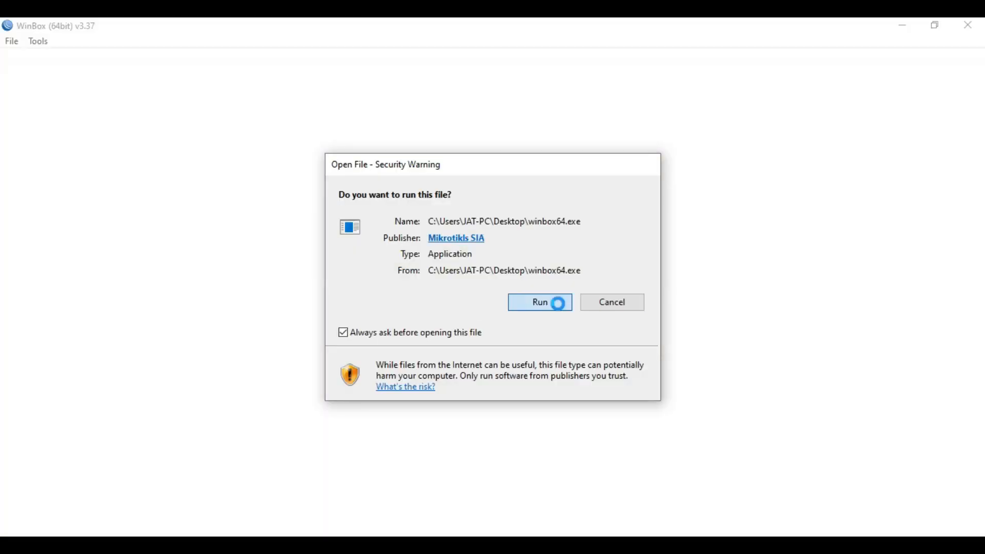
left_click(554, 303)
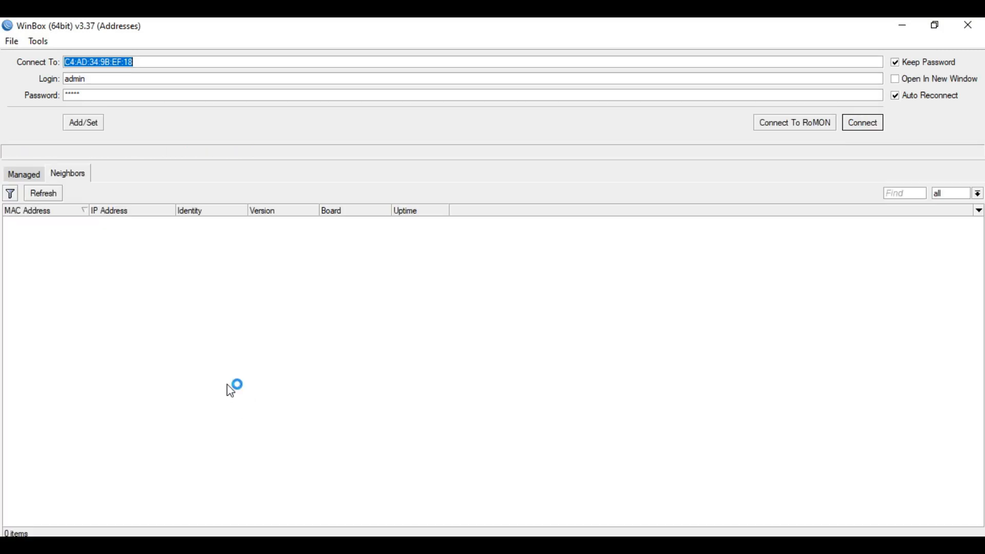
left_click(153, 545)
mouse_move(158, 545)
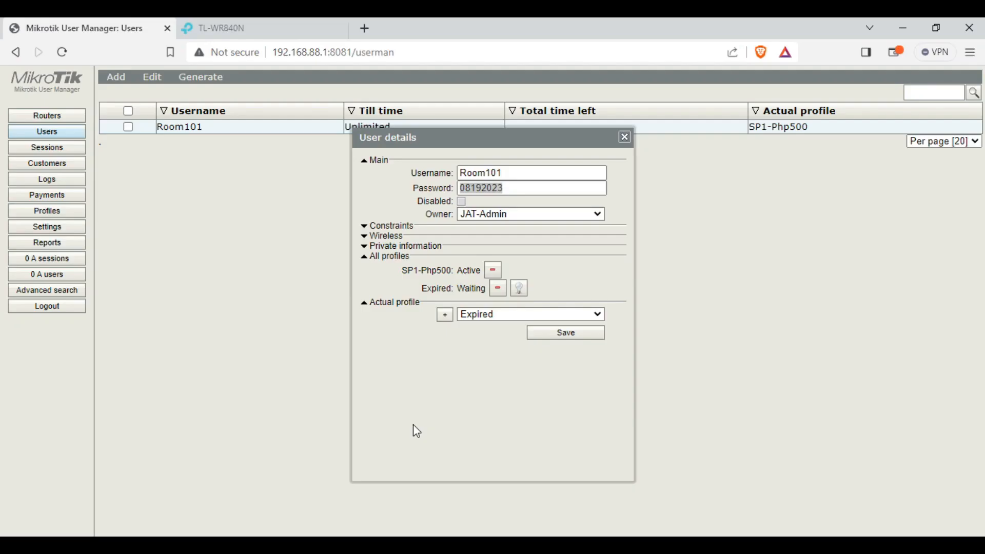
key("Tab")
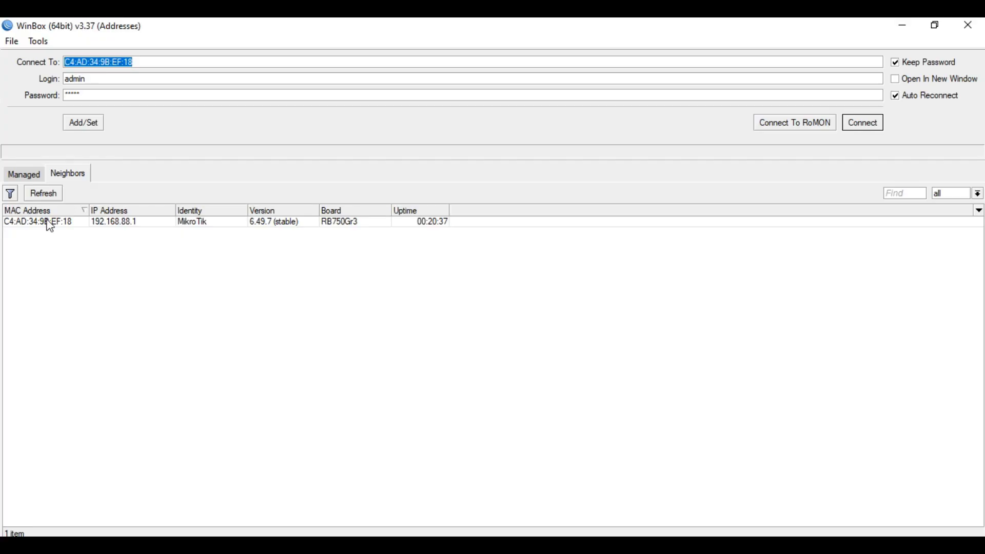
left_click(115, 223)
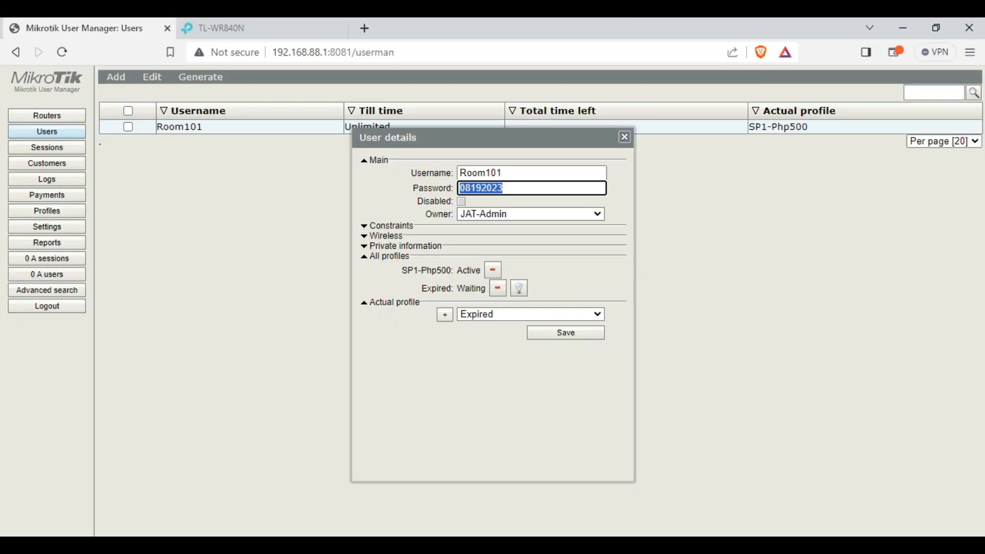
List PPP Active Connections, widen Name, and select Room101's pppoe session at 172.16.88.254
key("alt+Tab")
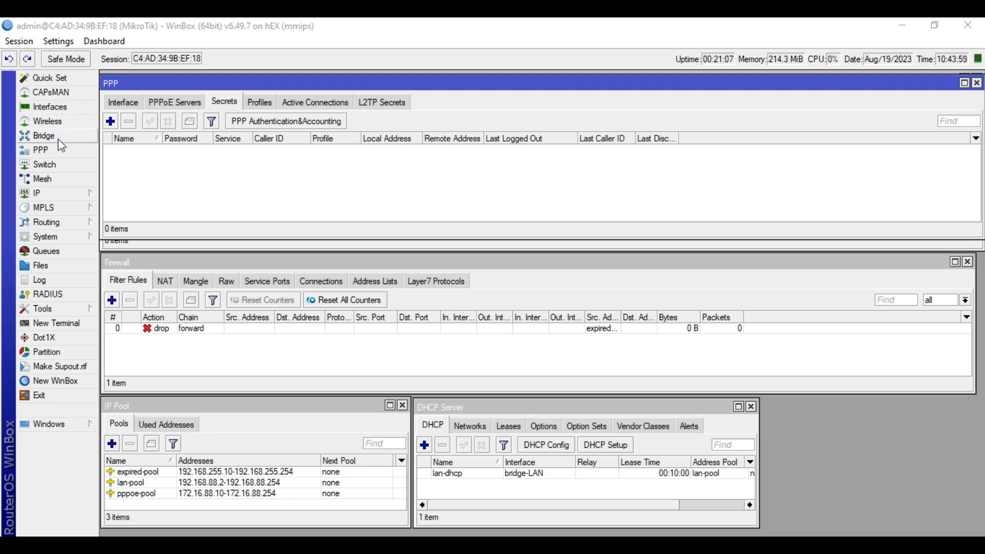
left_click(210, 160)
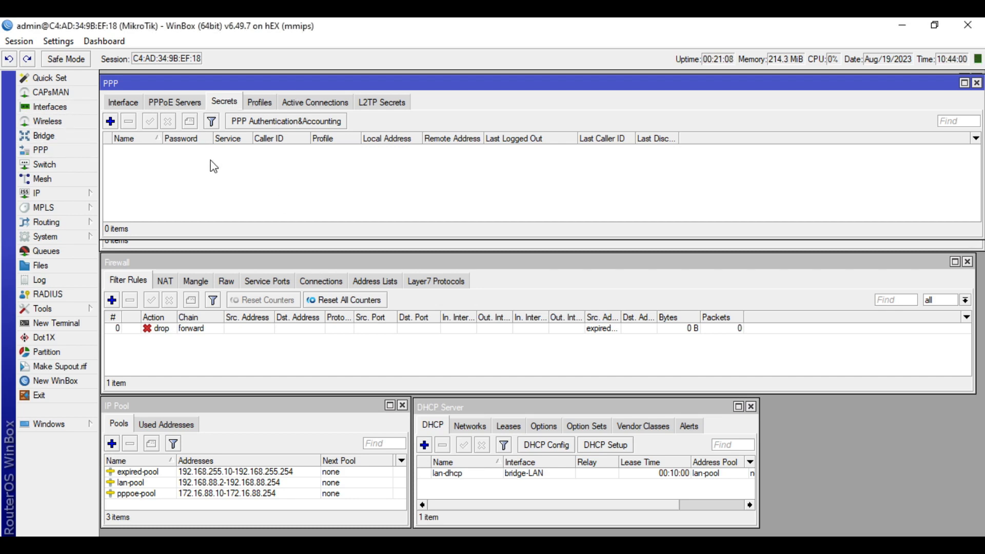
left_click(317, 101)
left_click_drag(164, 138, 185, 139)
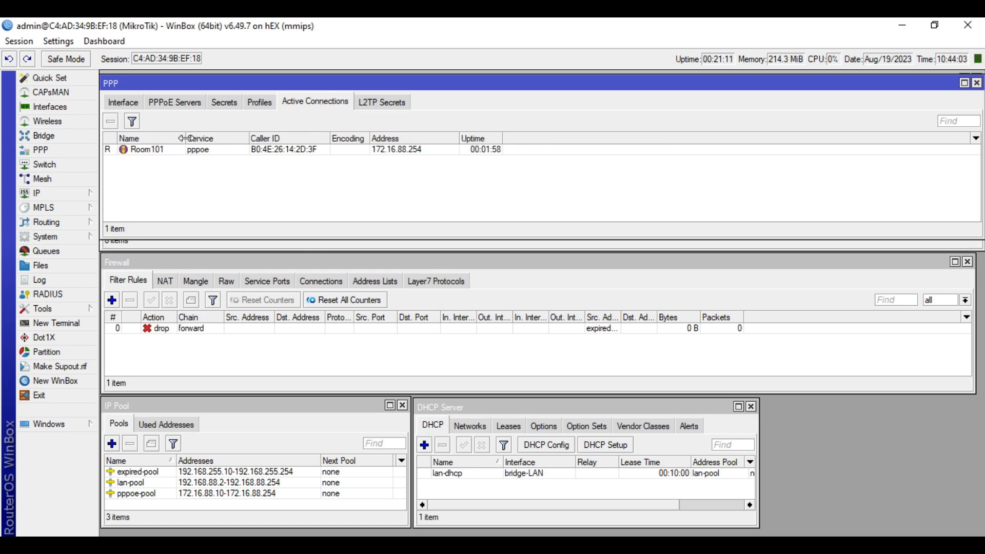
left_click(163, 150)
left_click(215, 200)
left_click(168, 151)
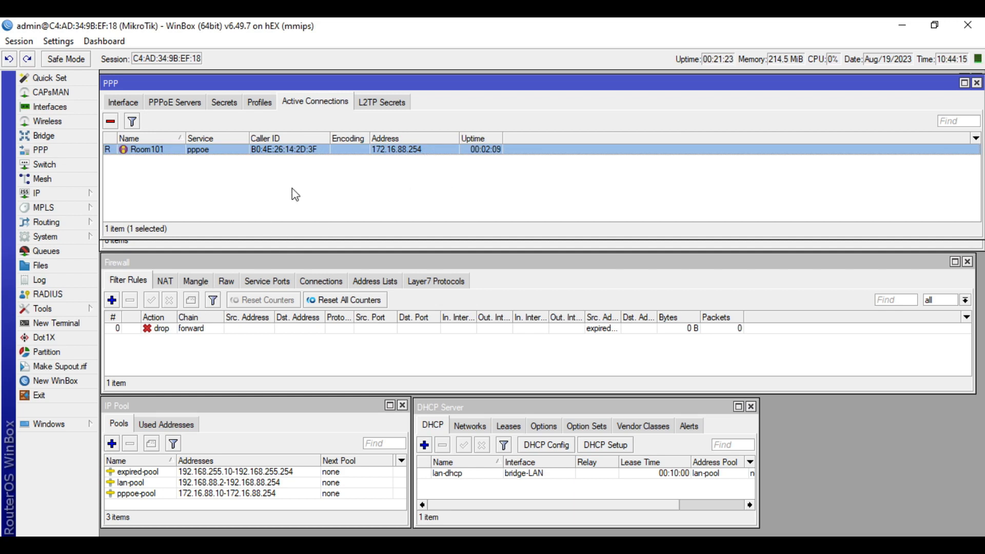
Check the pppoe-Room101 dynamic queue's 5242880 max limit and 10485760 burst limit
left_click(44, 251)
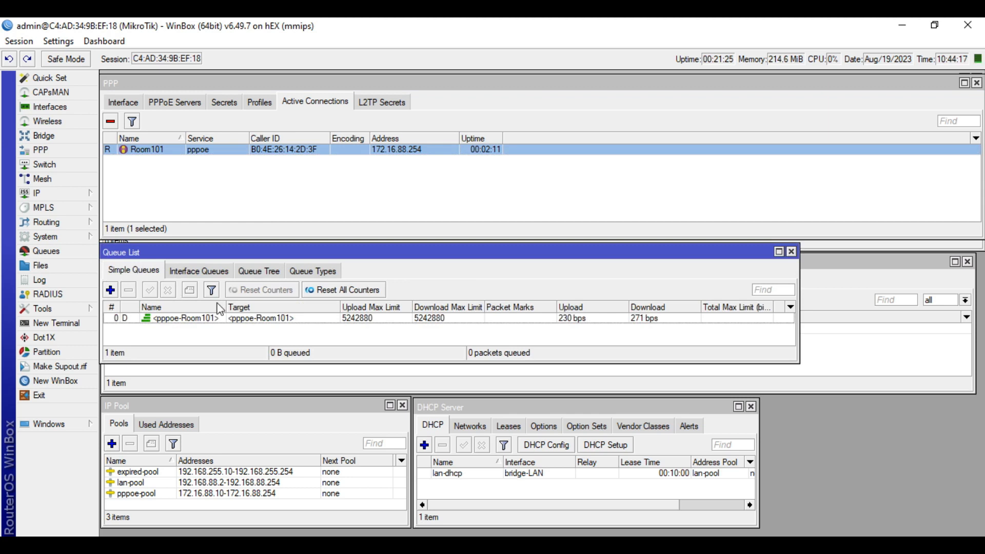
double_click(220, 318)
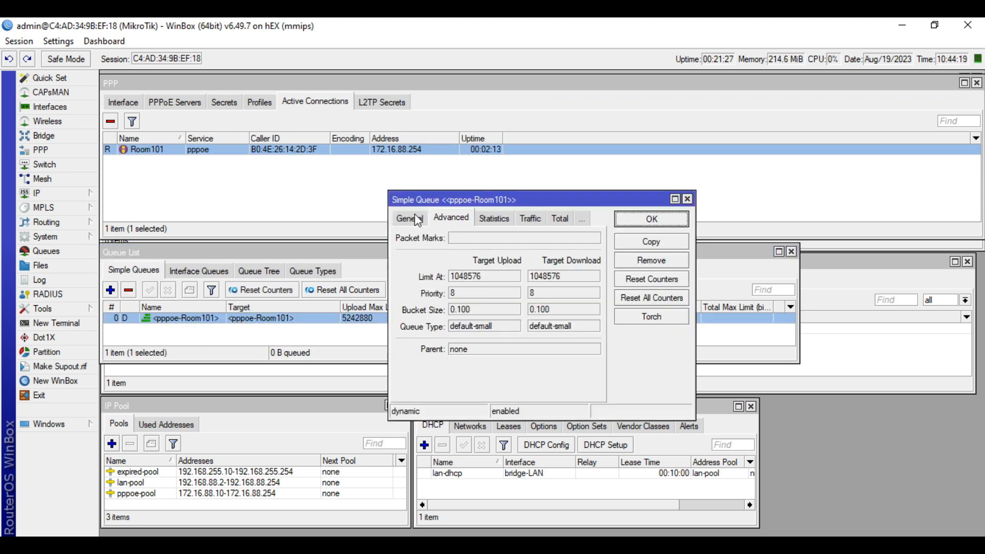
left_click(417, 220)
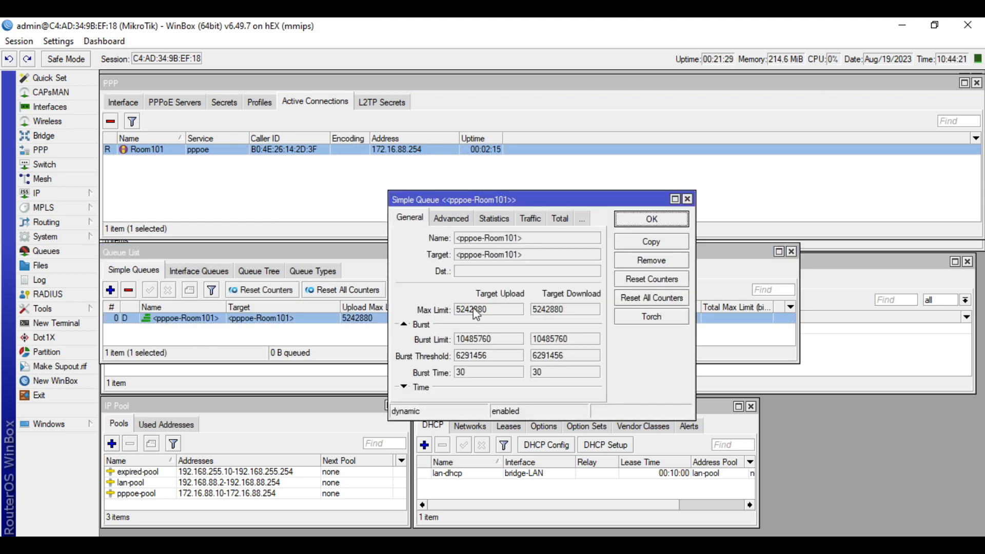
left_click_drag(484, 313, 456, 311)
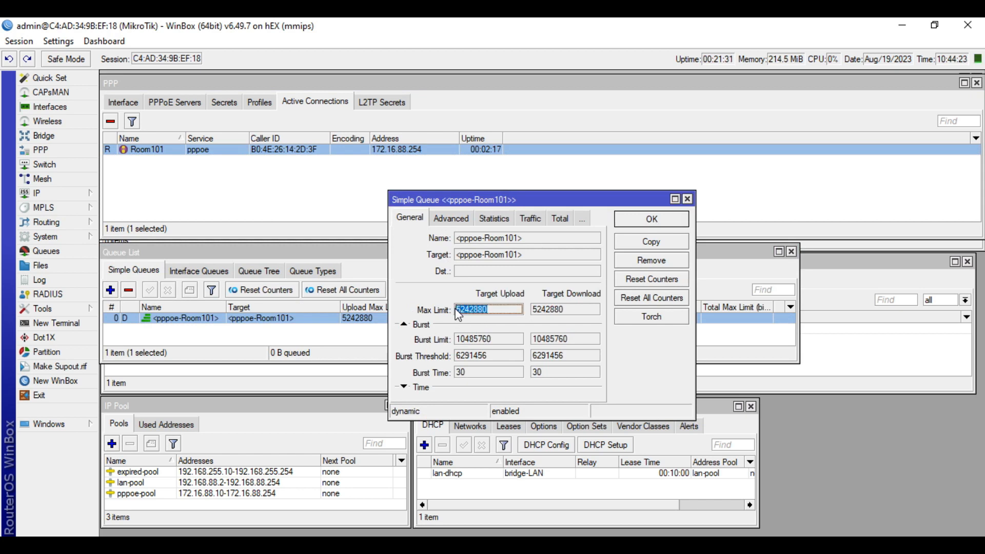
left_click_drag(497, 341, 449, 374)
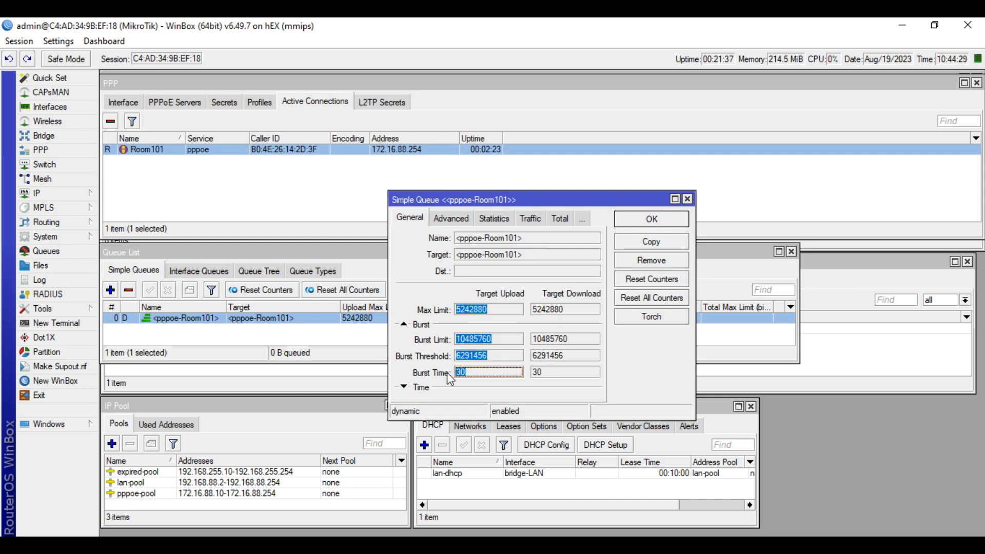
Check the queue's 1048576 limit-at value, close it, and list the PPP profiles
left_click(464, 218)
left_click_drag(485, 278, 448, 280)
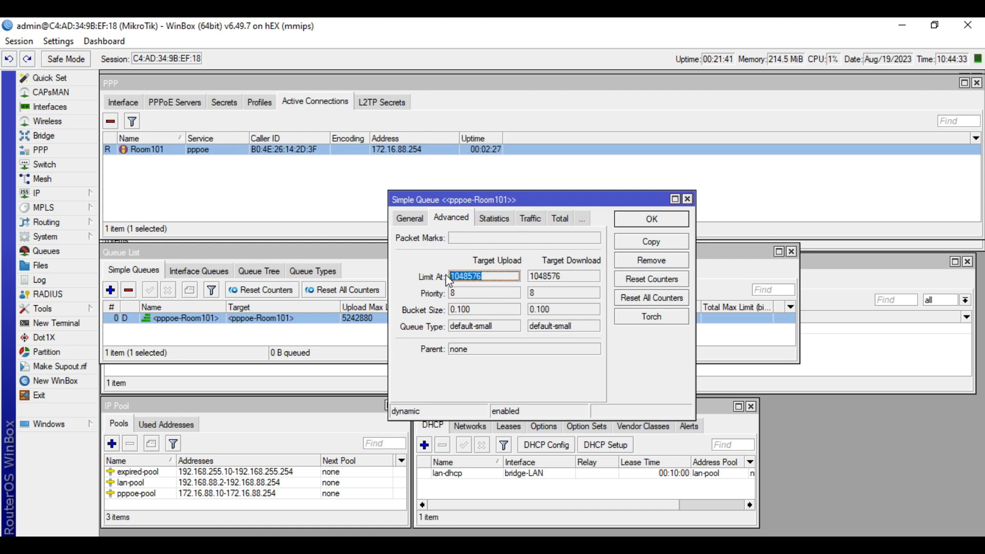
left_click(412, 219)
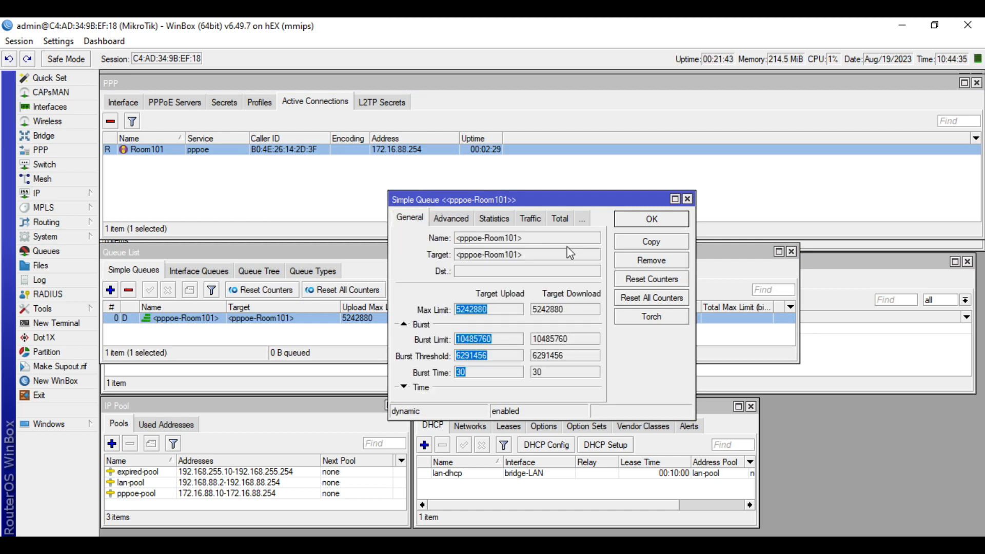
left_click(688, 199)
left_click(215, 161)
left_click(257, 103)
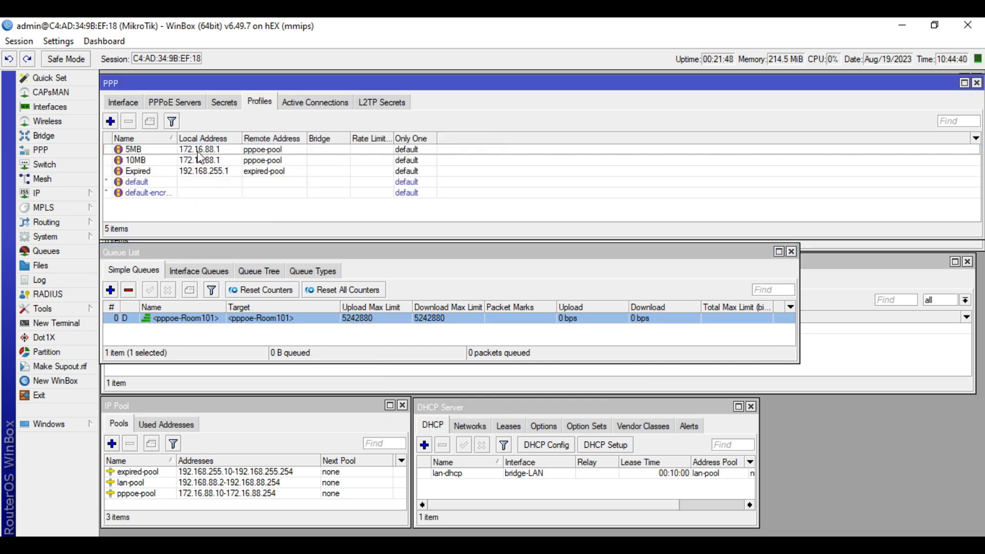
Review the 5MB profile's rate limit settings and close it without saving
left_click(195, 151)
double_click(197, 153)
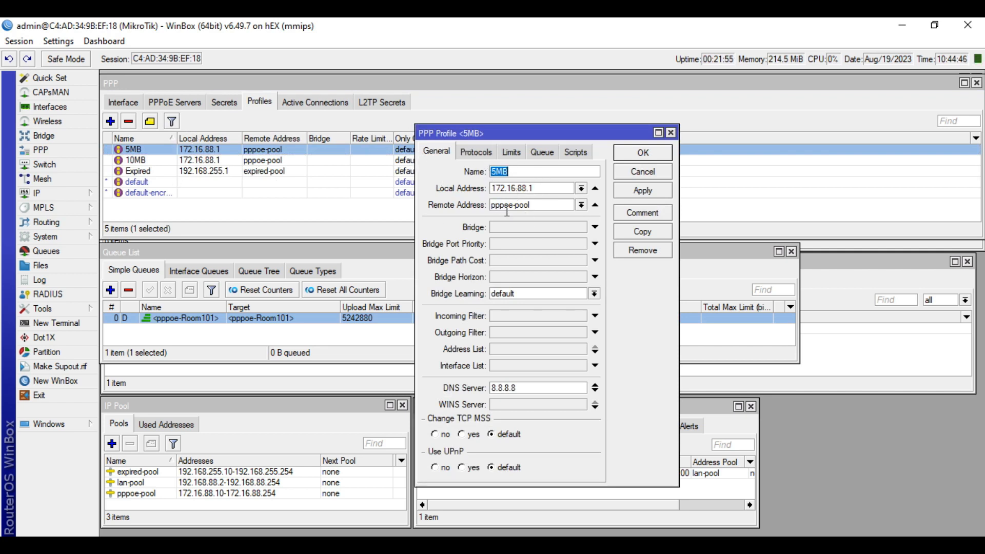
left_click(512, 152)
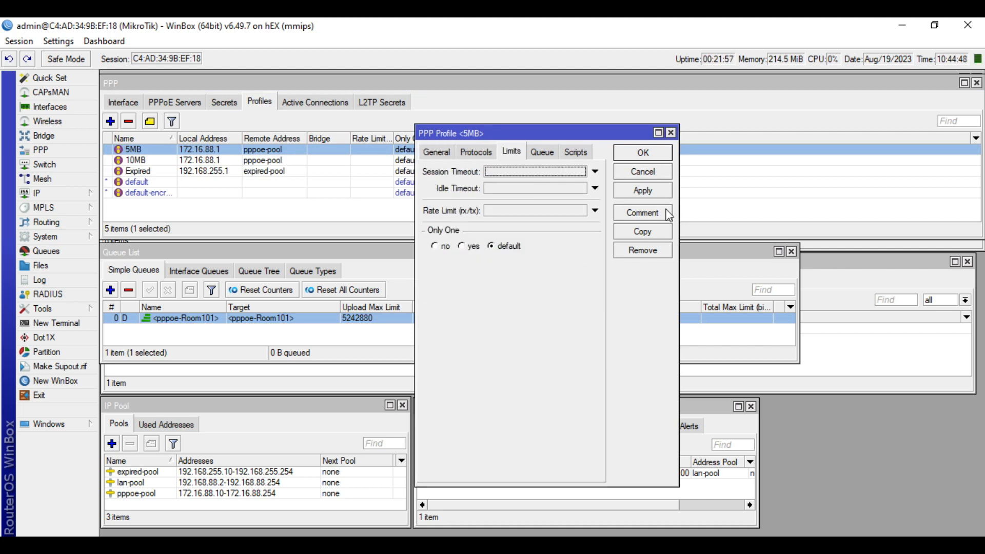
left_click(647, 173)
Check the active session counts in the browser's User Manager, then return to WinBox
double_click(275, 323)
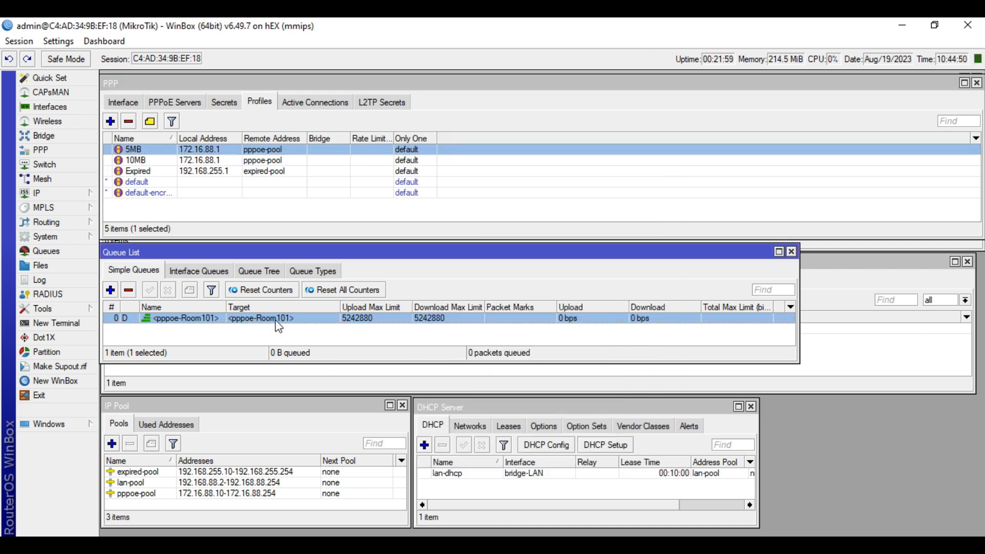
left_click(688, 200)
key("alt+Tab")
left_click(624, 137)
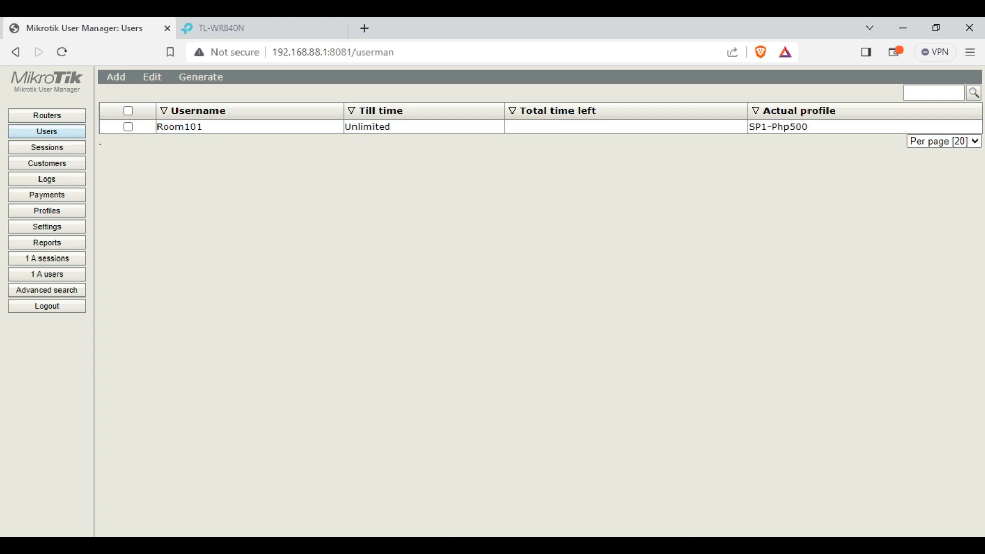
left_click(905, 26)
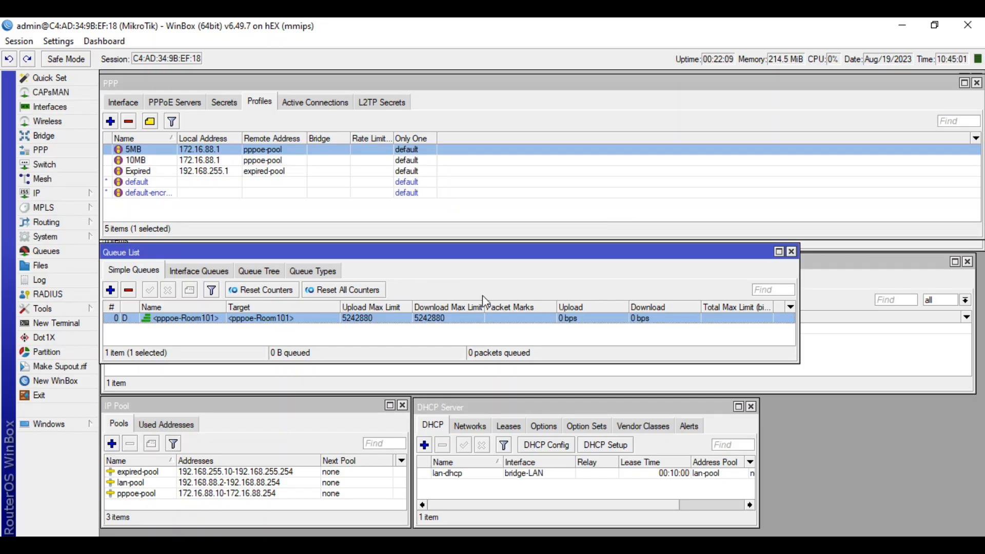
Show the pppoe-Room101 queue's live traffic graphs beside the active PPP connections
double_click(429, 320)
left_click(315, 102)
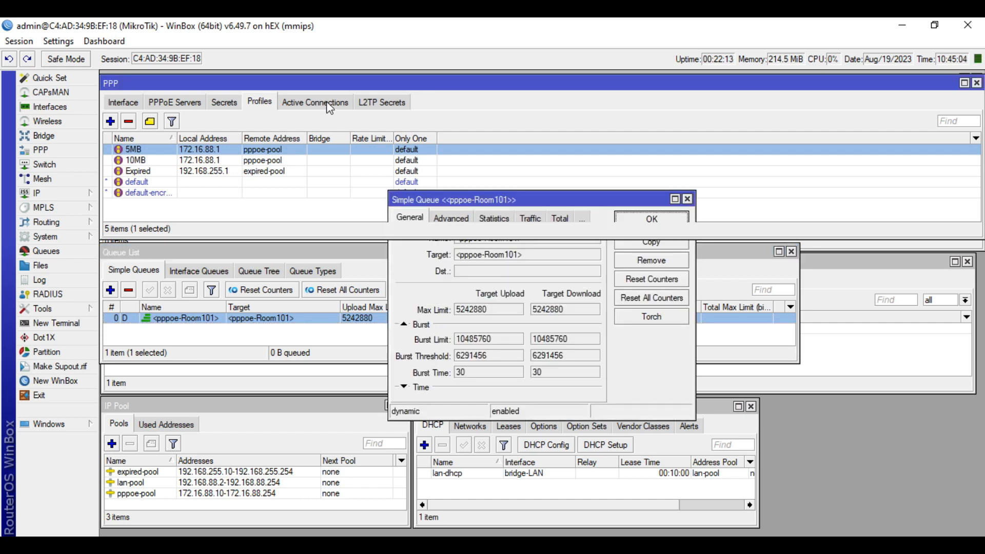
left_click(651, 370)
left_click(539, 220)
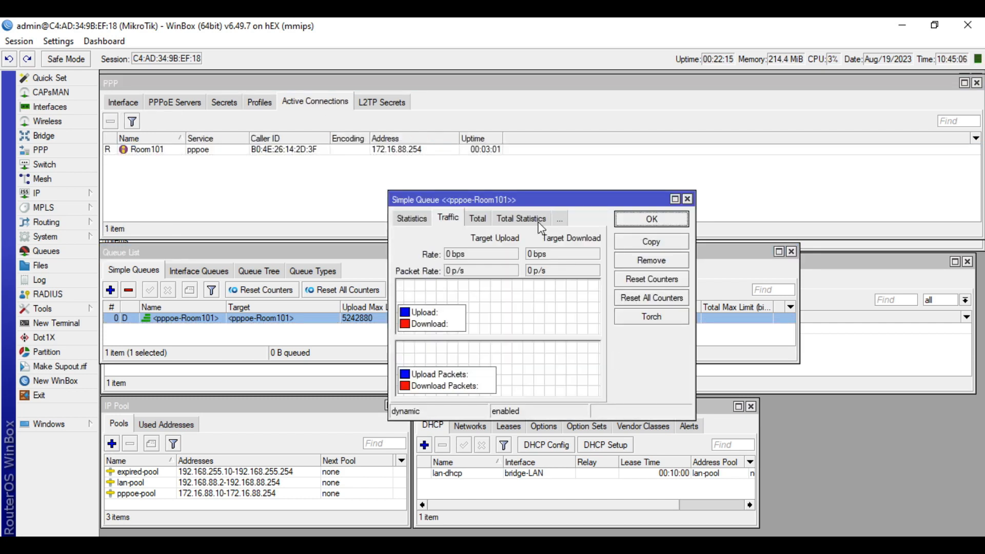
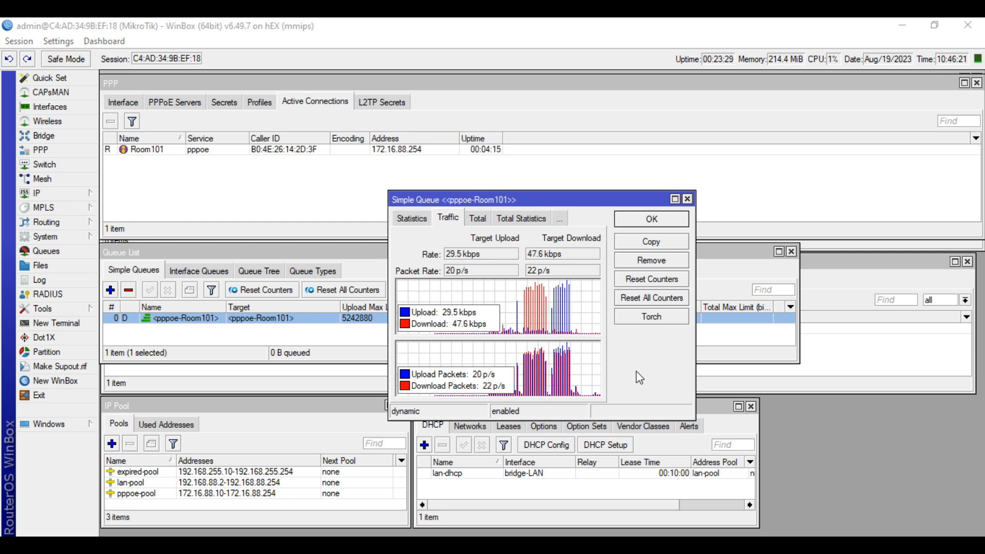
Close the pppoe-Room101 queue statistics window and select Room101 in PPP Active Connections
left_click(688, 199)
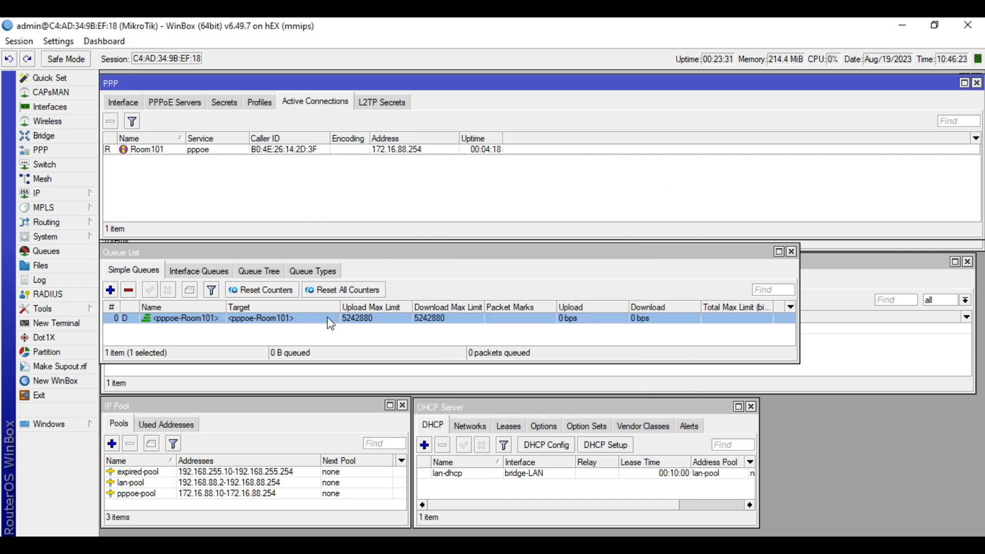
left_click(188, 152)
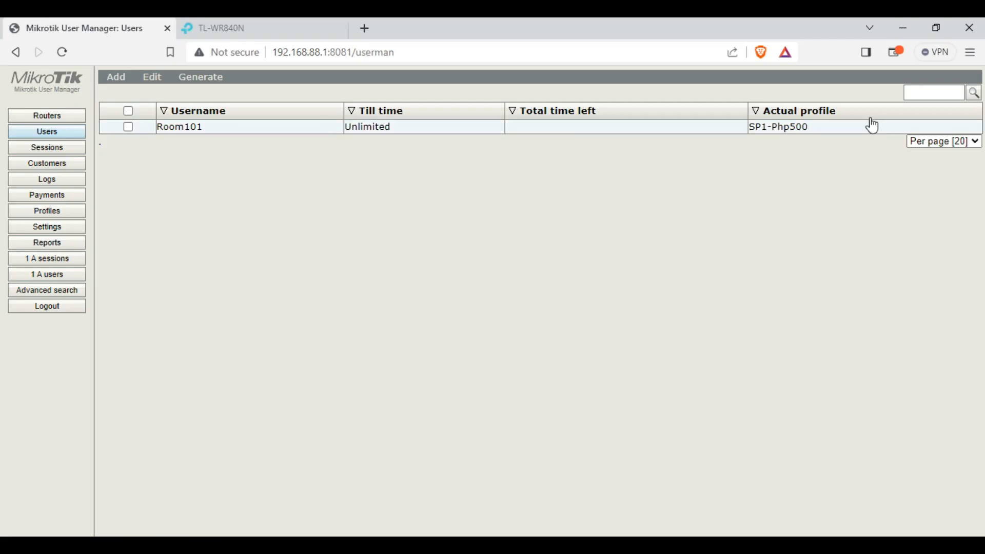
Search users for '10', open Room101, activate its Expired profile and save
left_click(926, 91)
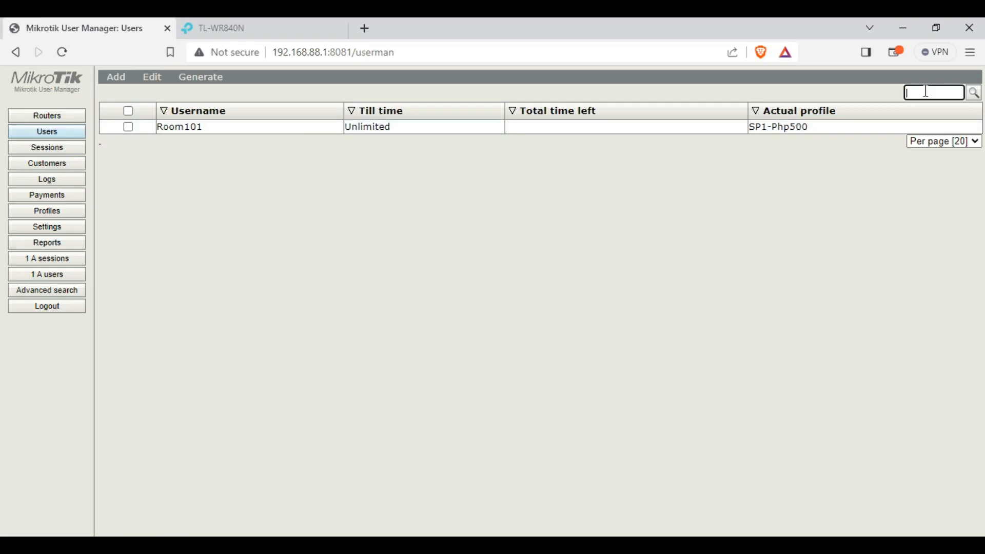
type("101")
left_click(597, 132)
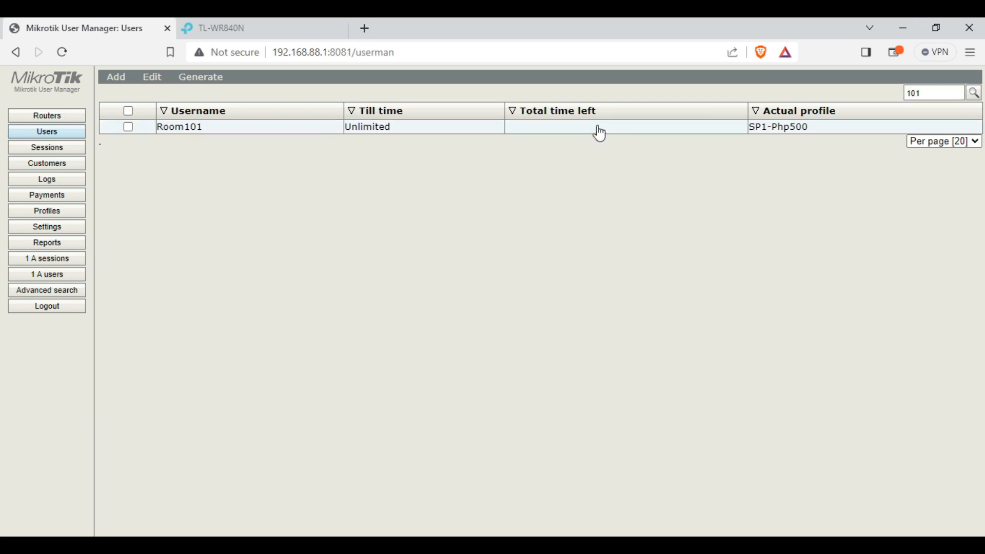
left_click(365, 258)
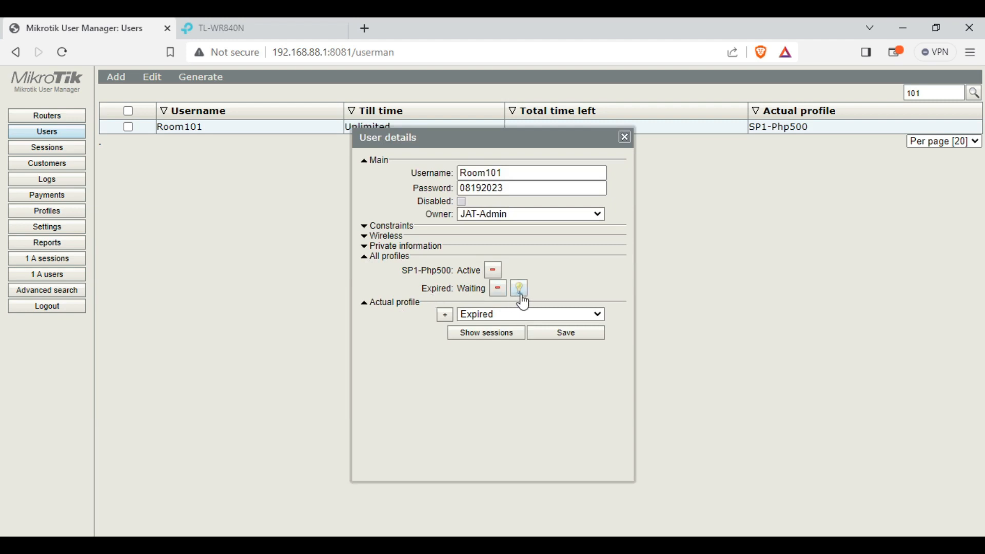
left_click_drag(421, 289, 445, 290)
left_click(519, 289)
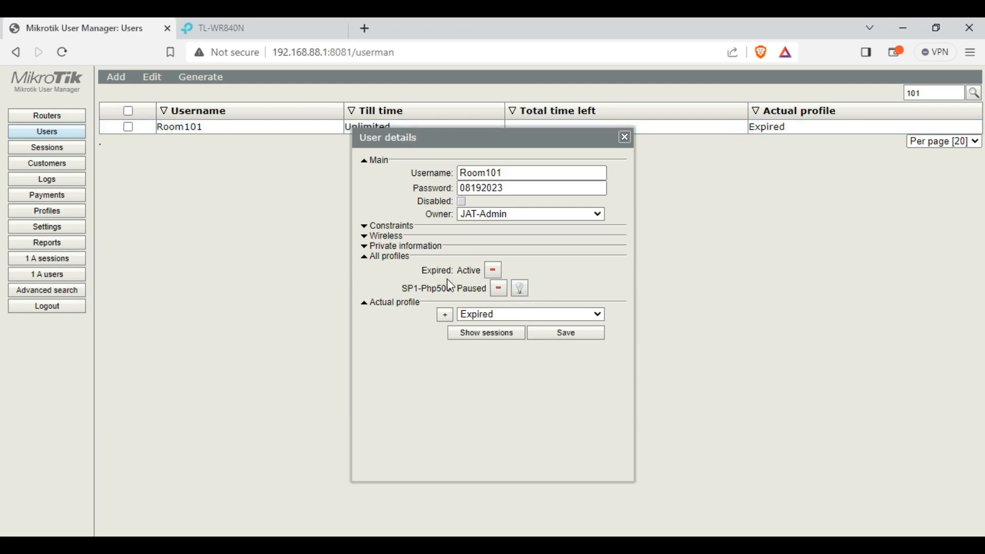
left_click_drag(427, 273, 485, 274)
left_click(569, 335)
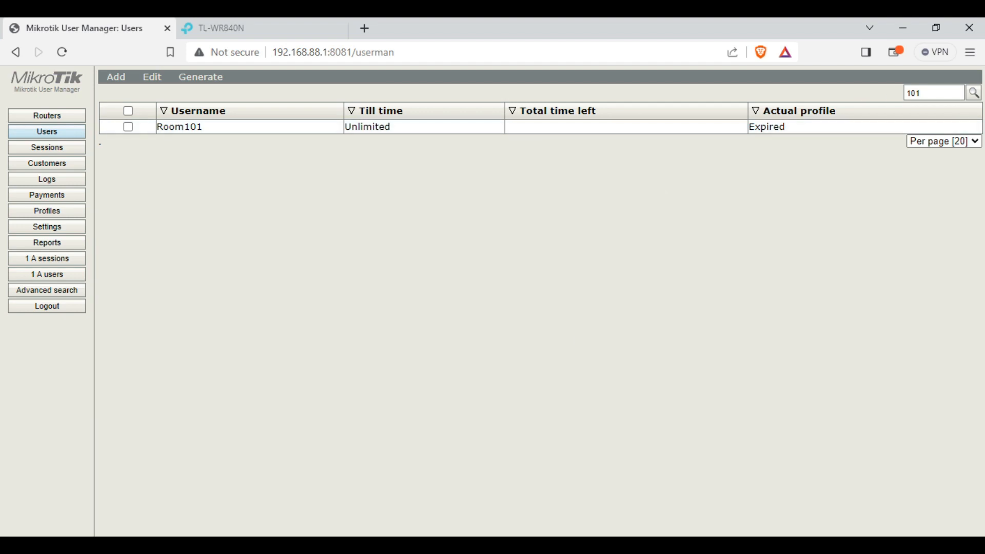
left_click(221, 545)
Remove Room101's active PPPoE session to force it to reconnect
left_click(167, 178)
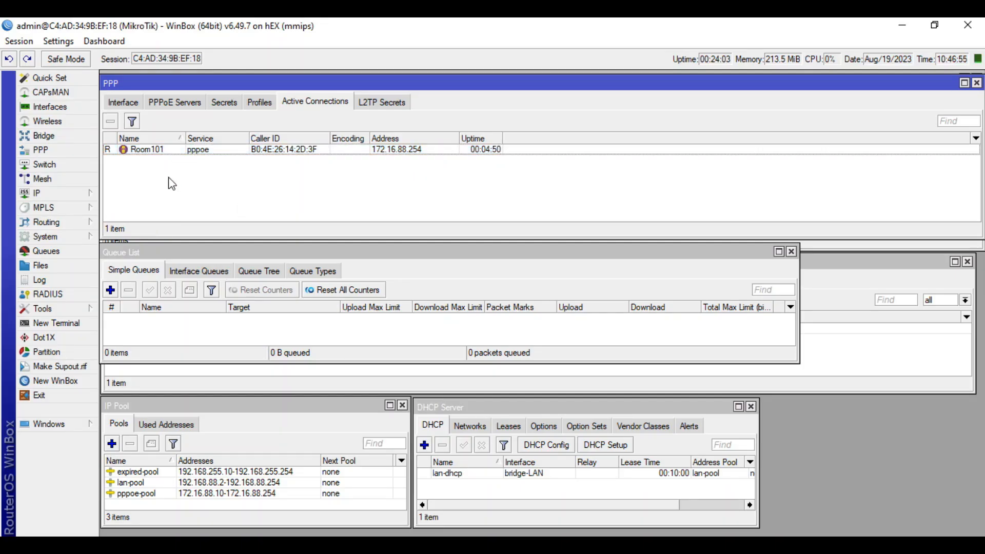
left_click(196, 150)
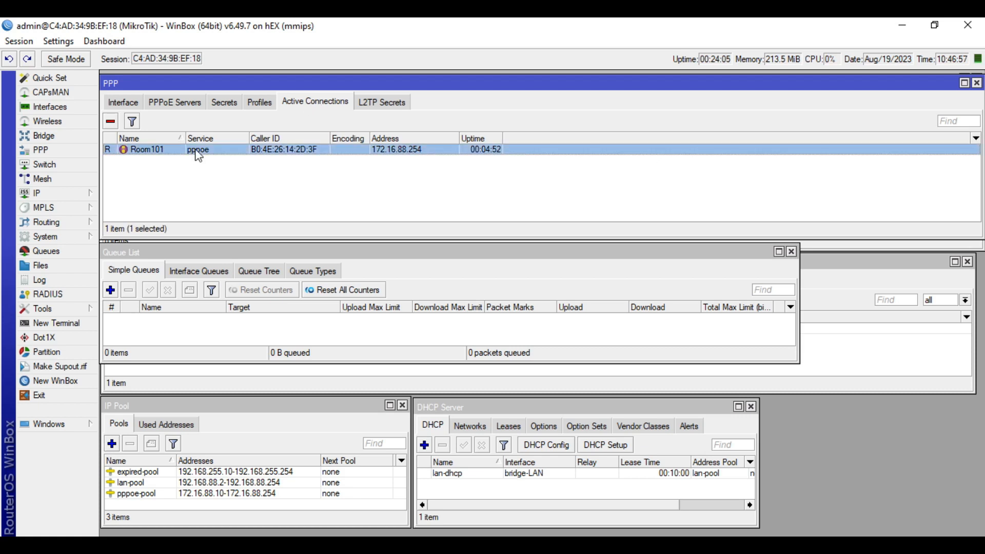
left_click(111, 123)
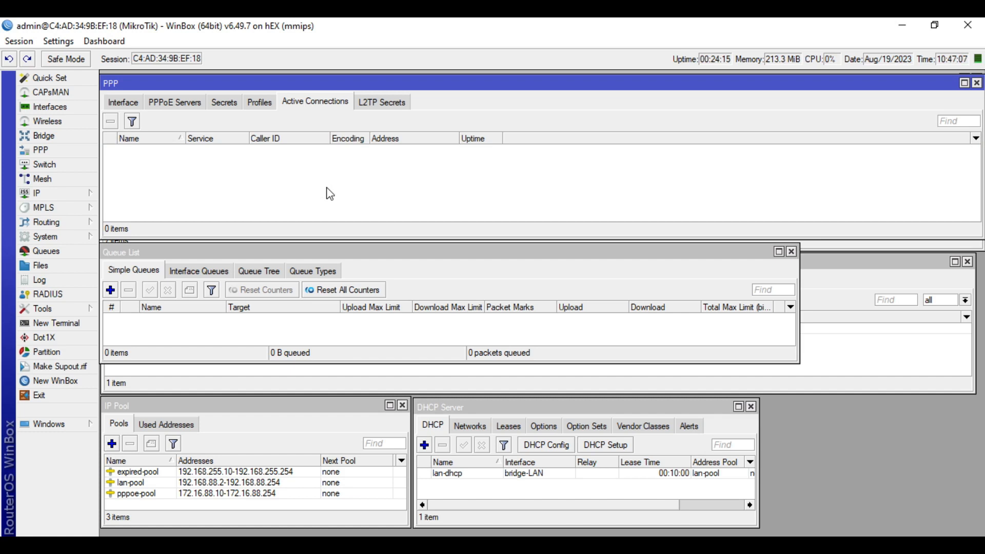
Show the IP Pool list with expired-pool (192.168.255.10-192.168.255.254) selected
left_click(61, 194)
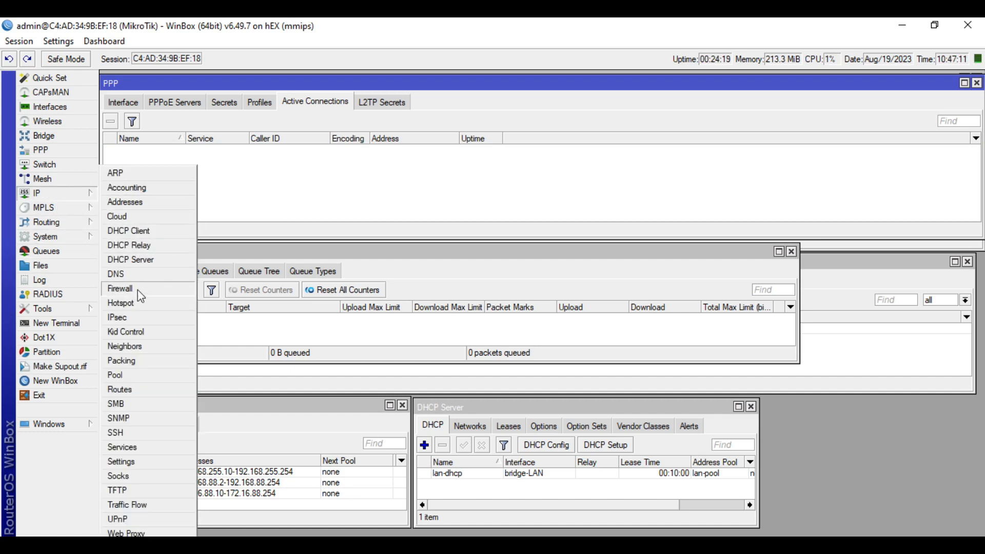
left_click(127, 375)
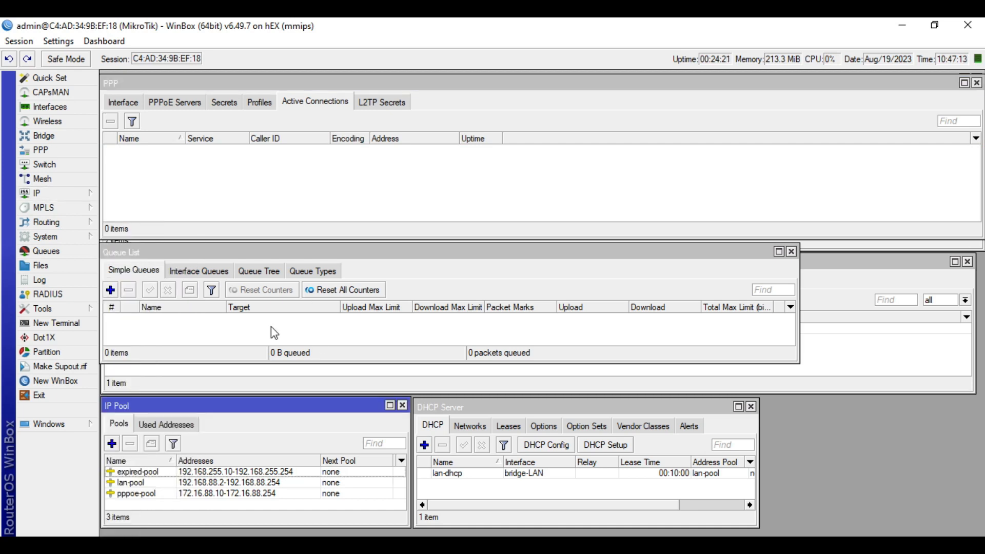
left_click(146, 477)
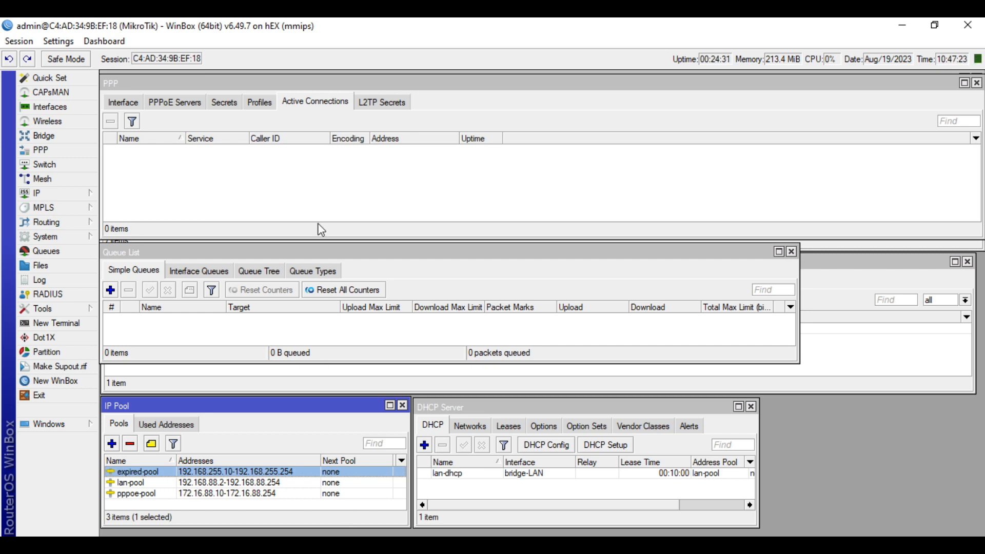
left_click(337, 190)
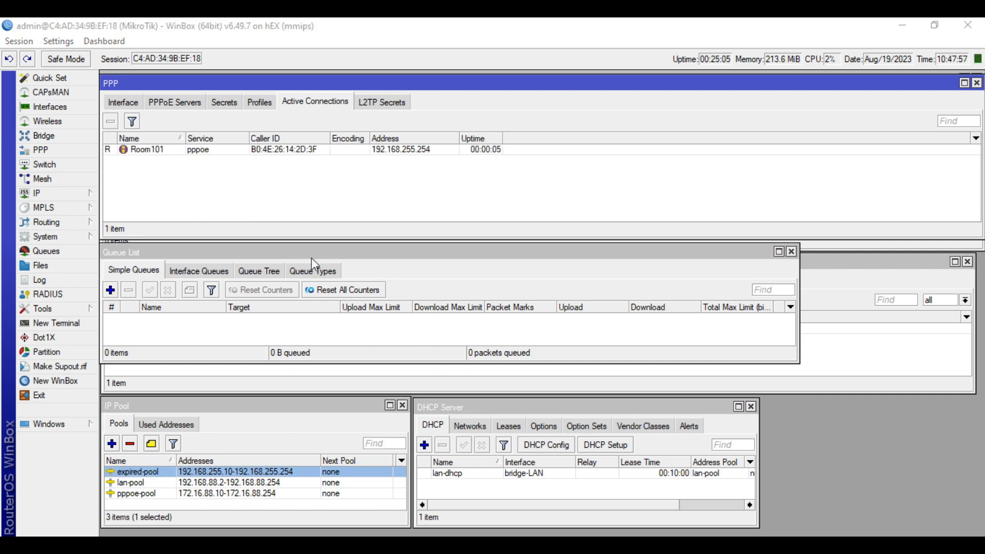
Confirm Room101's reconnected session has address 192.168.255.254
left_click(312, 99)
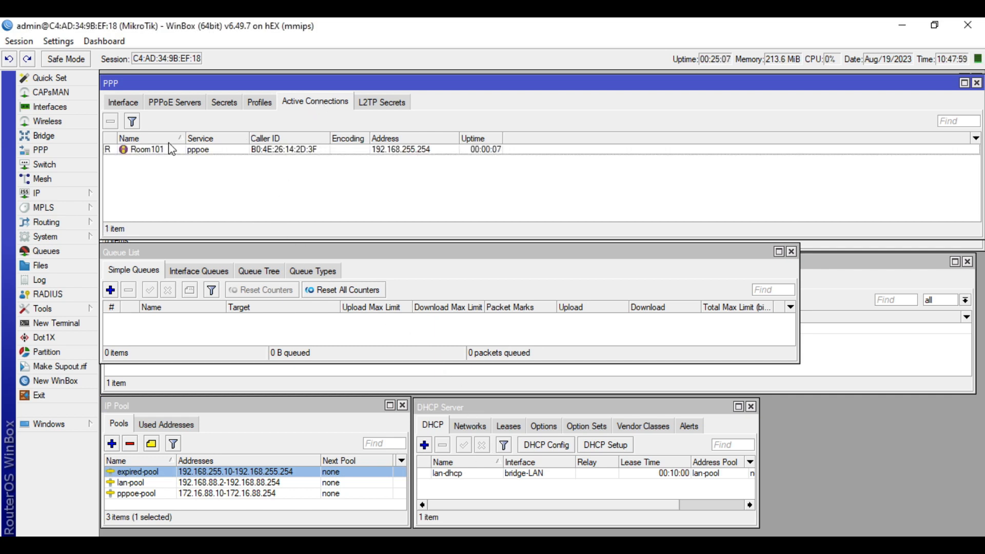
left_click(142, 150)
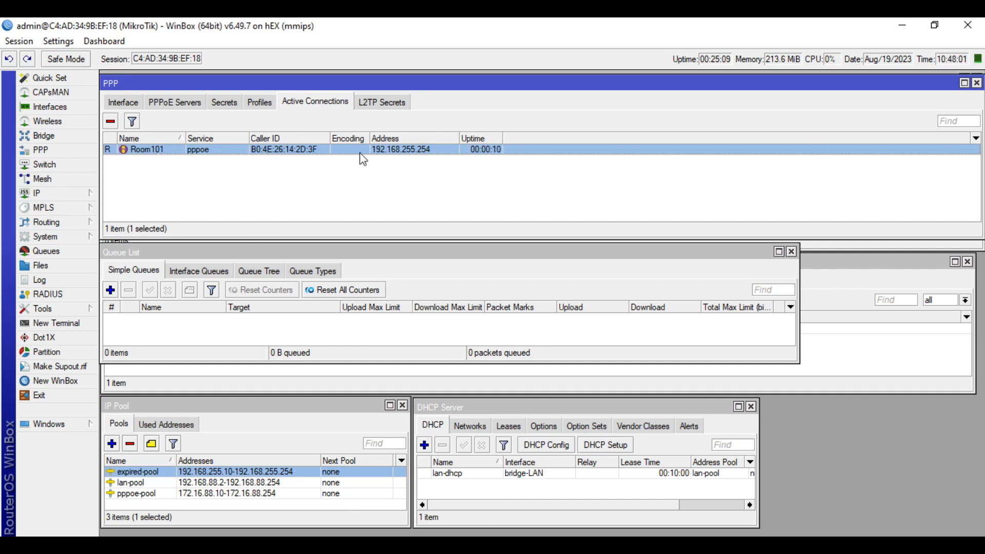
double_click(419, 152)
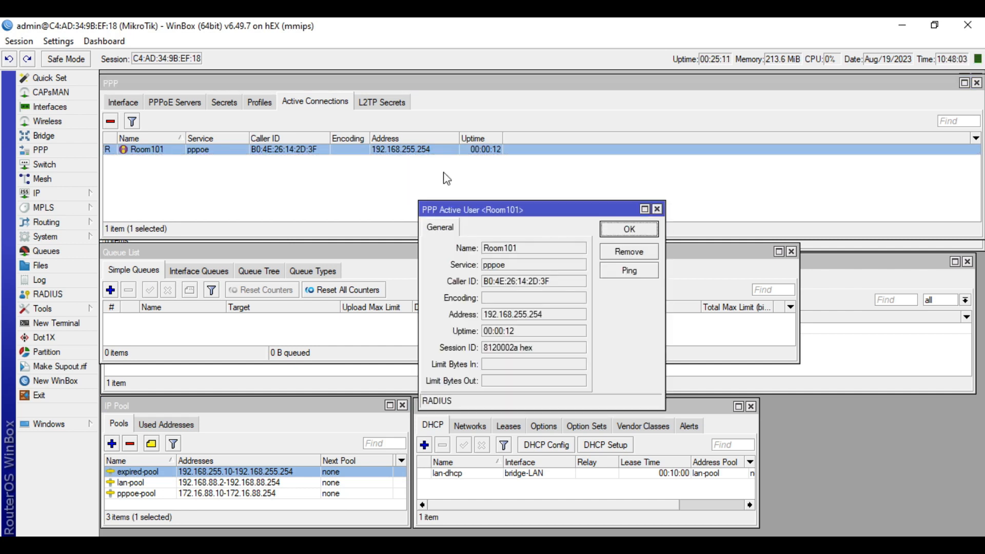
left_click_drag(557, 317, 475, 316)
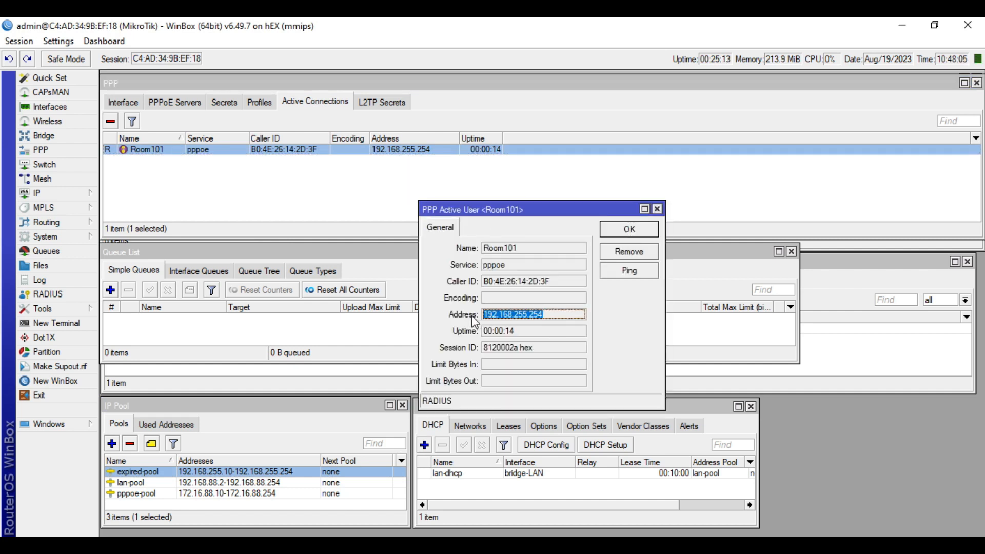
left_click(553, 313)
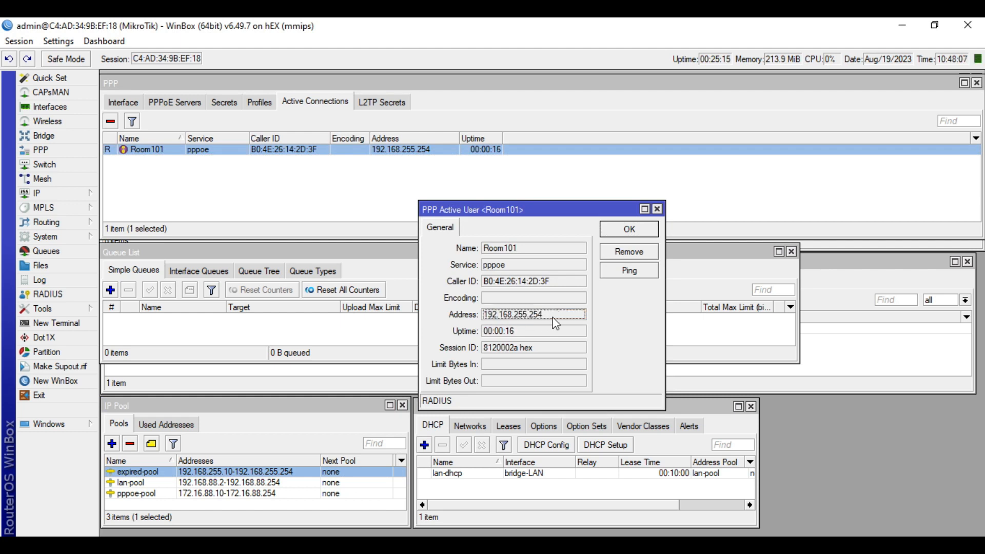
left_click_drag(546, 316, 507, 313)
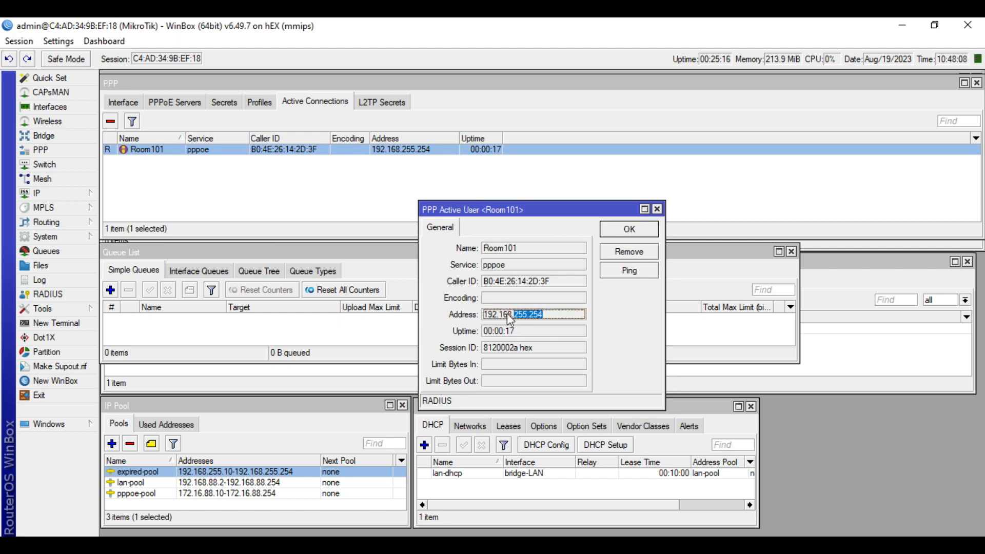
left_click(657, 209)
Compare the expired-pool range without changes and confirm the queue list is empty
double_click(212, 472)
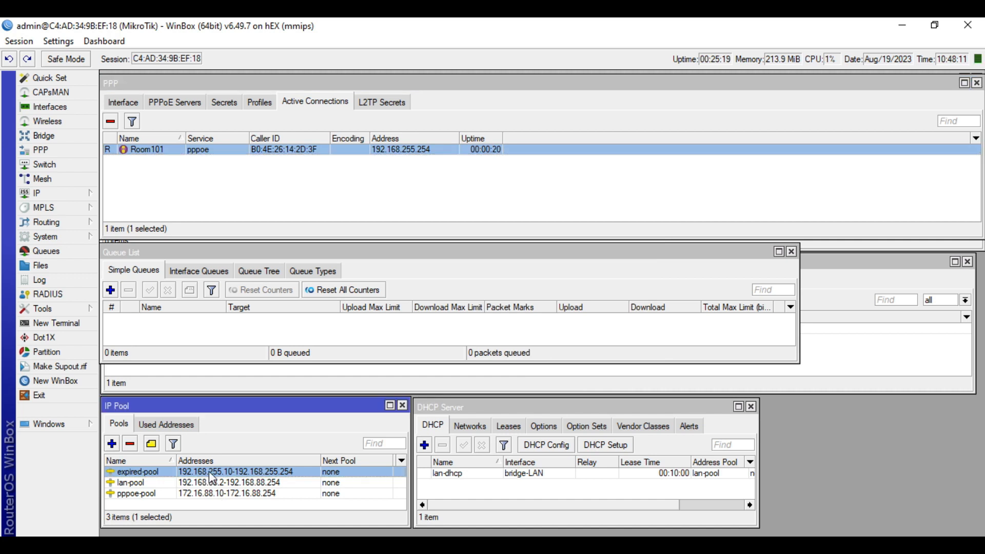
left_click(628, 290)
left_click(385, 336)
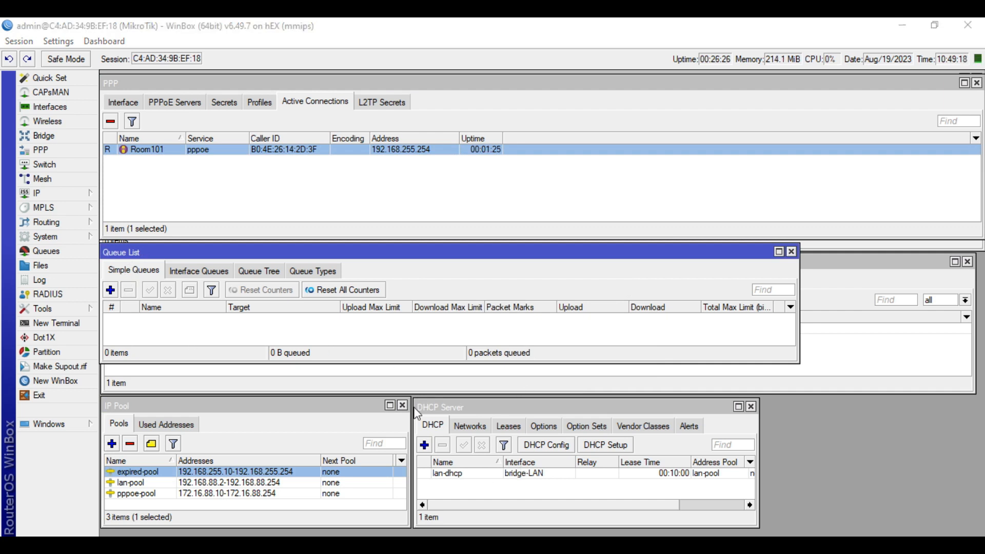
left_click(206, 333)
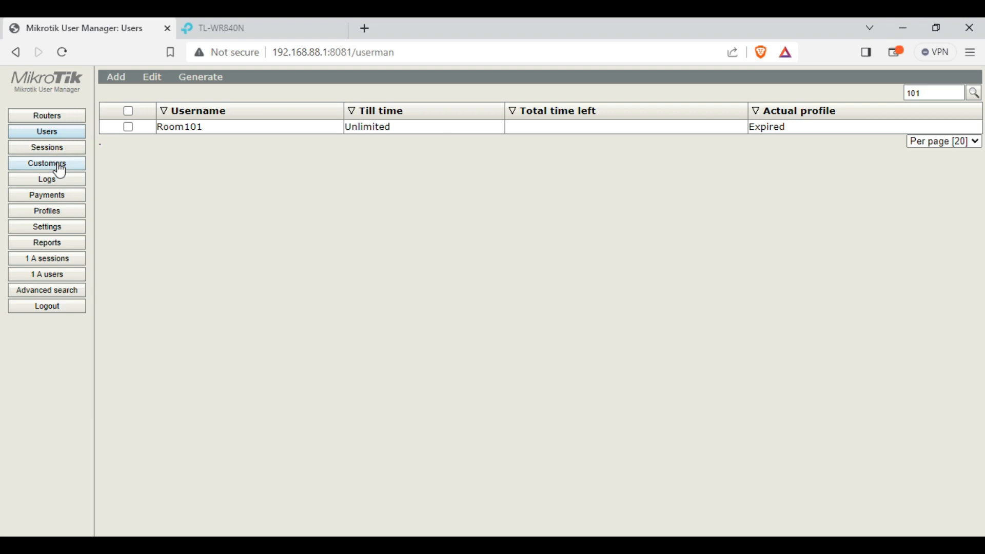
Review the Expired-Clients limitation settings in Profiles > Limitations
left_click(51, 211)
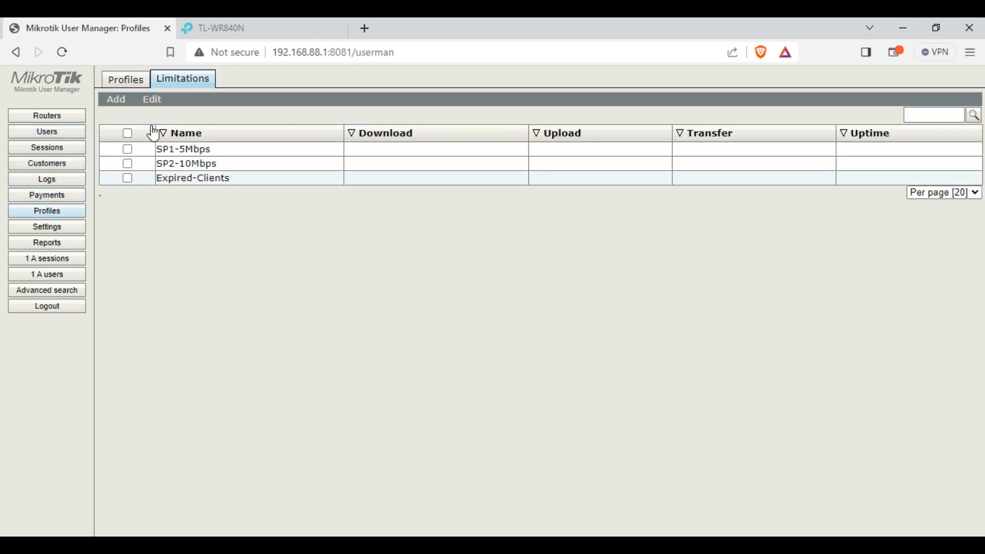
left_click(252, 179)
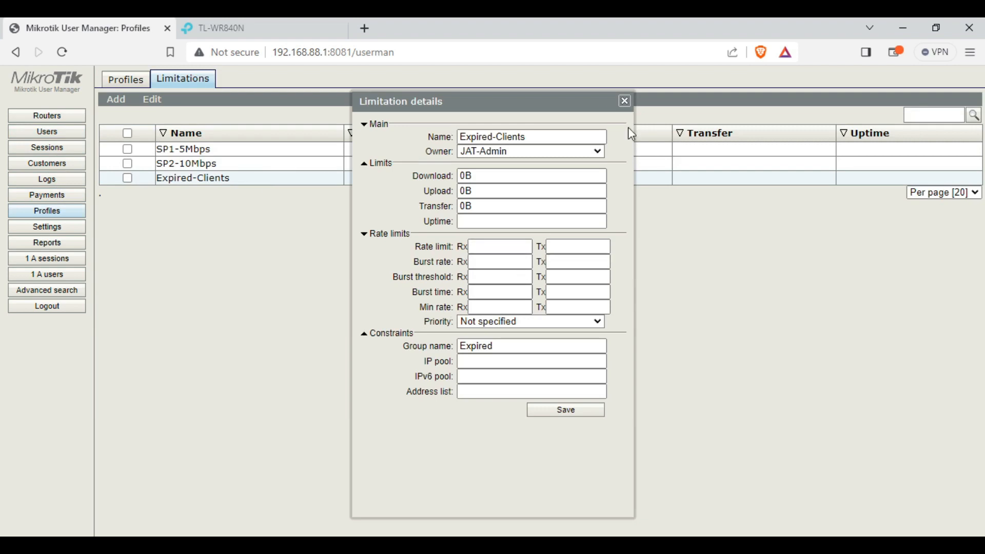
left_click(625, 101)
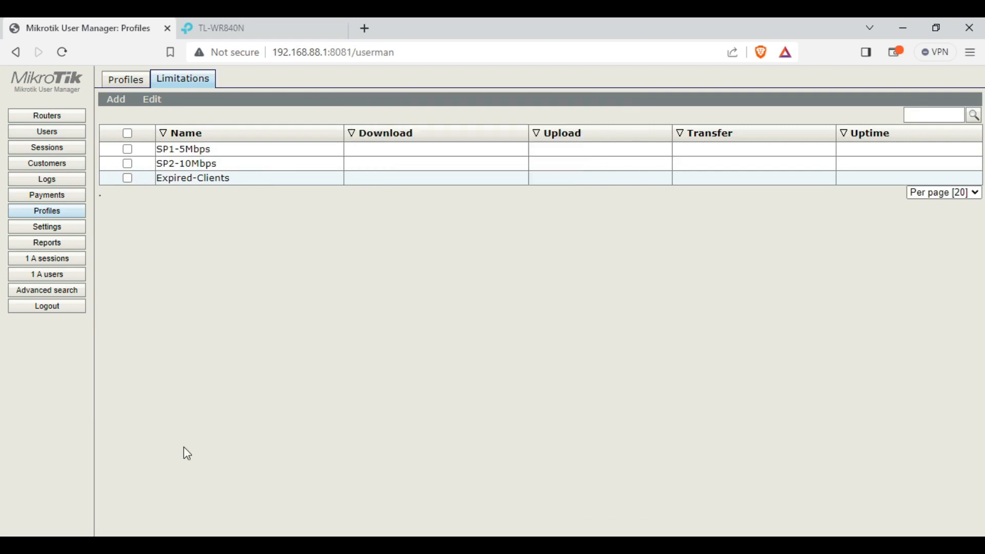
Confirm Room101's Expired profile is active, then minimize the browser
left_click(61, 136)
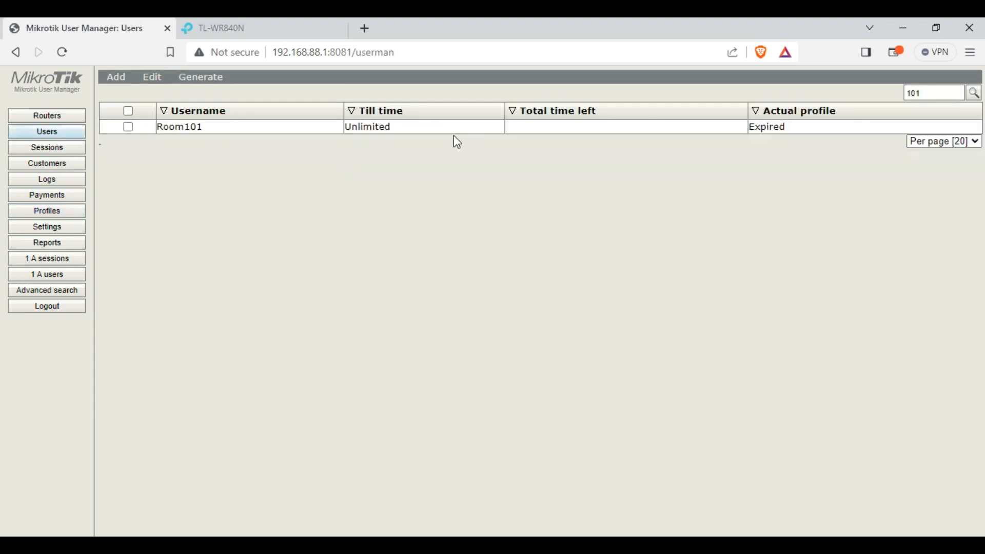
left_click(485, 129)
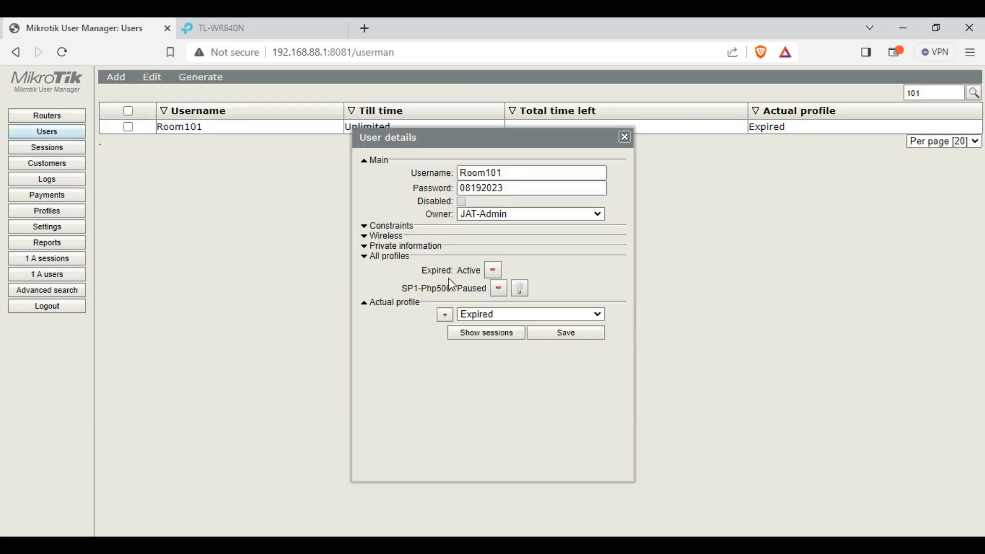
left_click_drag(427, 272, 479, 272)
left_click(433, 274)
left_click(625, 137)
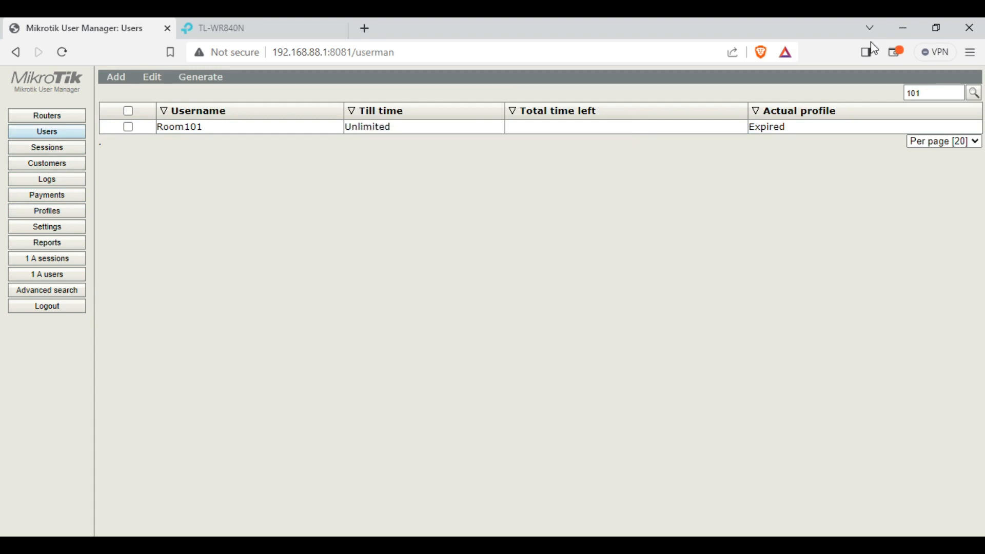
left_click(903, 28)
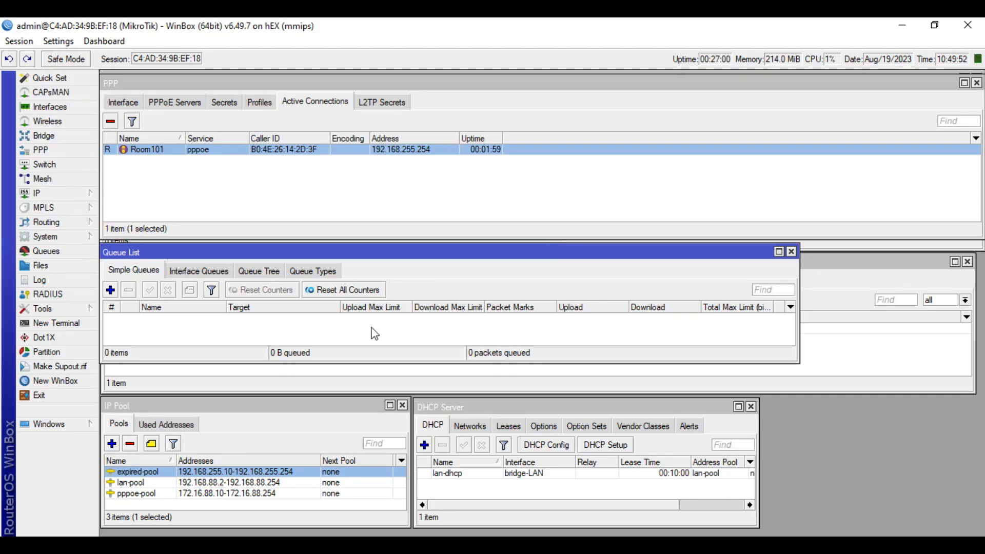
Review Room101's active session and the firewall filter rules, then switch to Network Connections
double_click(155, 148)
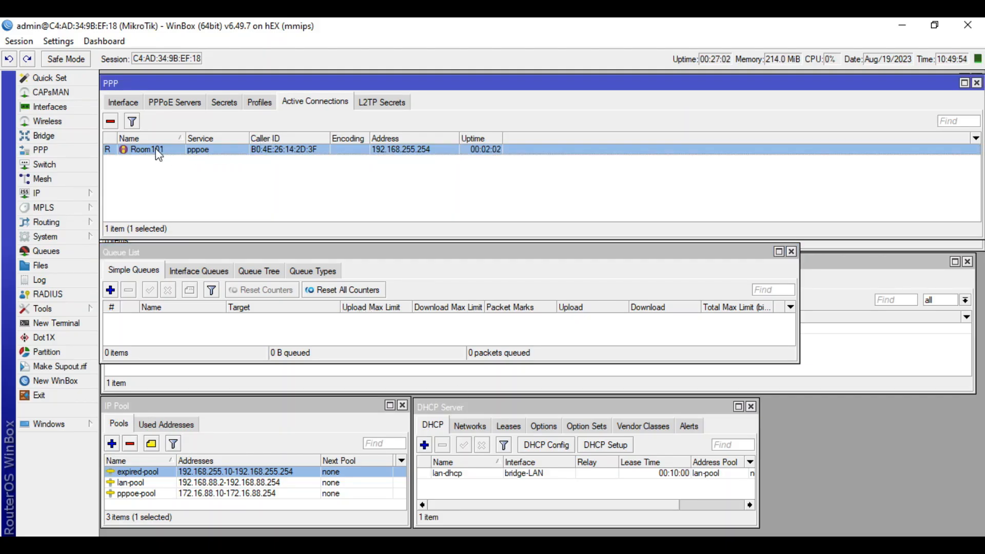
left_click(658, 209)
left_click(806, 263)
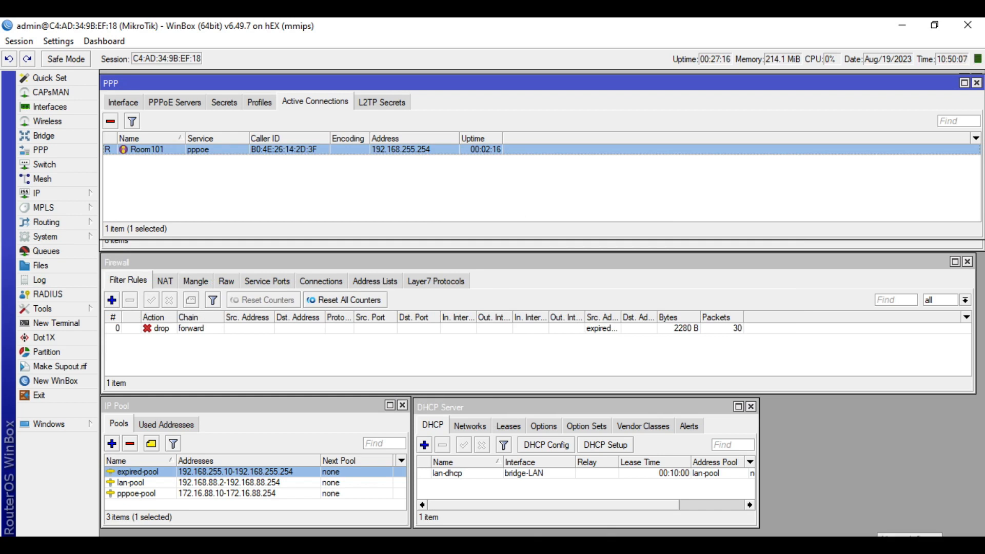
key("alt+Tab")
Check the Ethernet status, then disable the Ethernet adapter
double_click(375, 113)
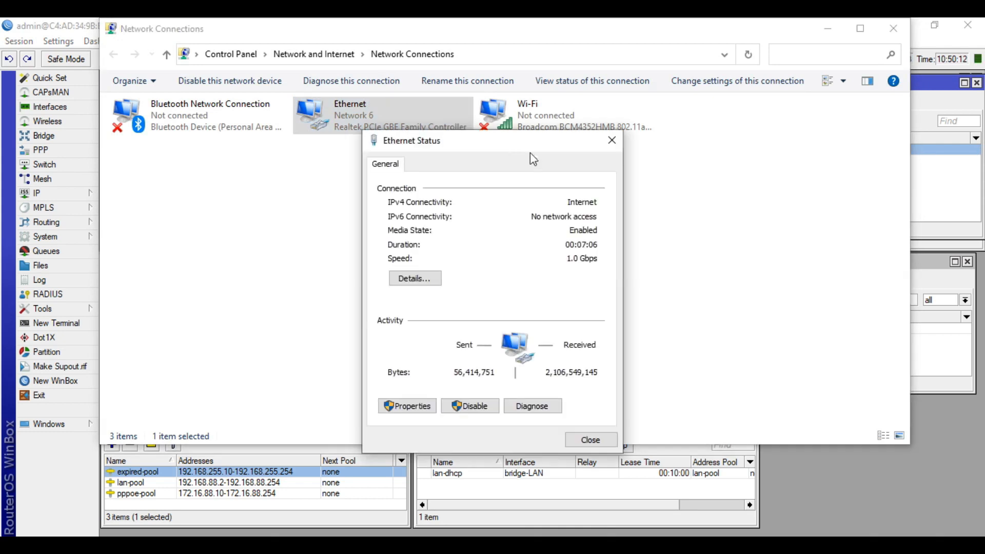
left_click(612, 140)
left_click(241, 82)
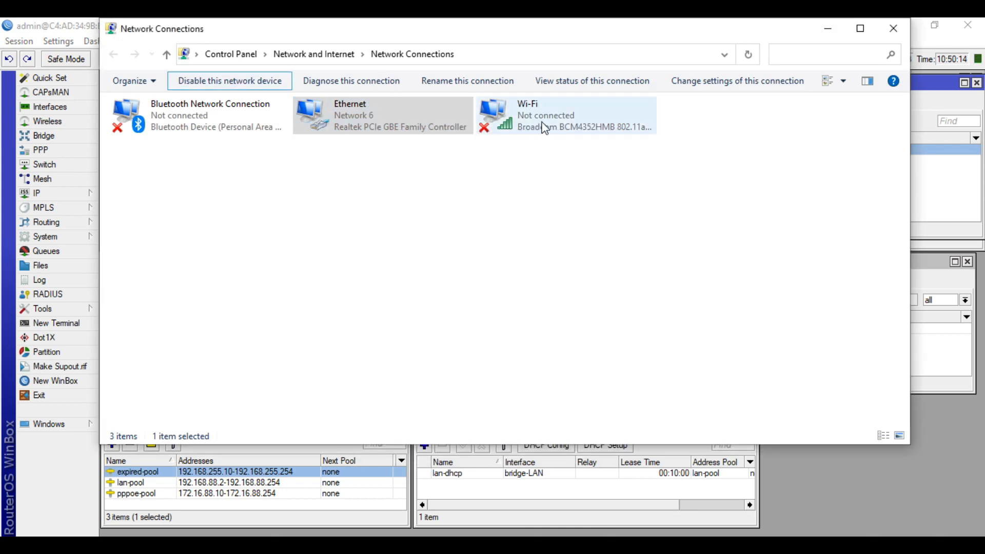
Connect Wi-Fi to the JAT-Test network by entering its security key
left_click(543, 121)
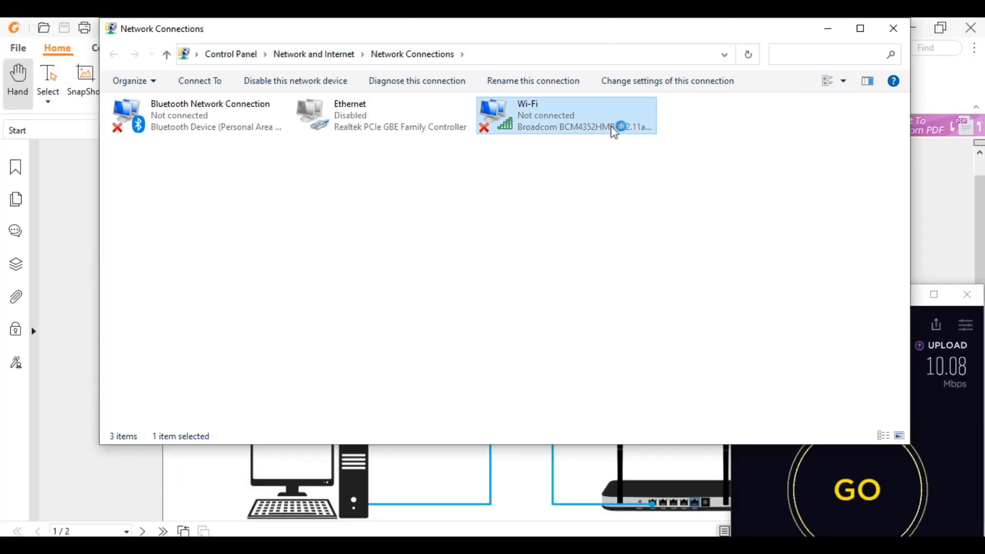
left_click(893, 448)
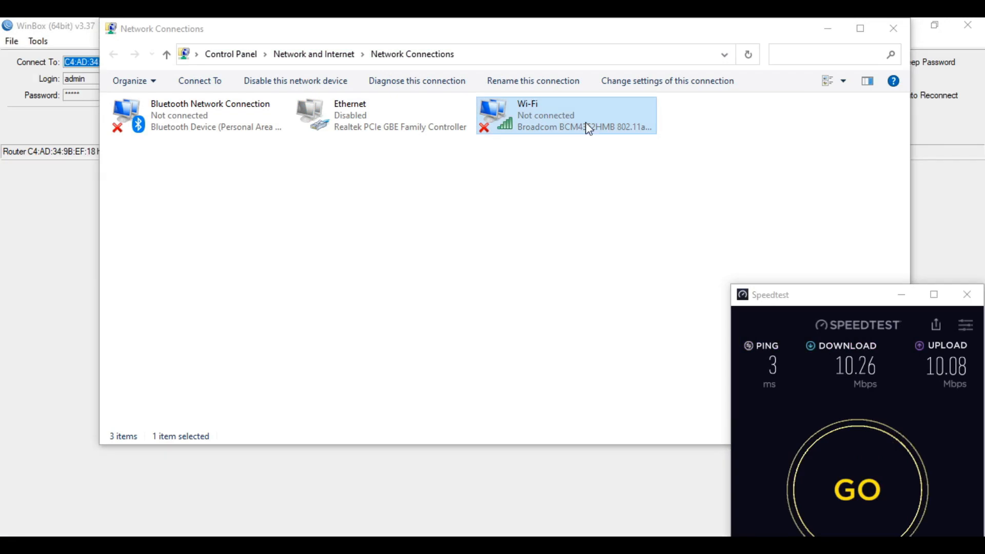
left_click(589, 129)
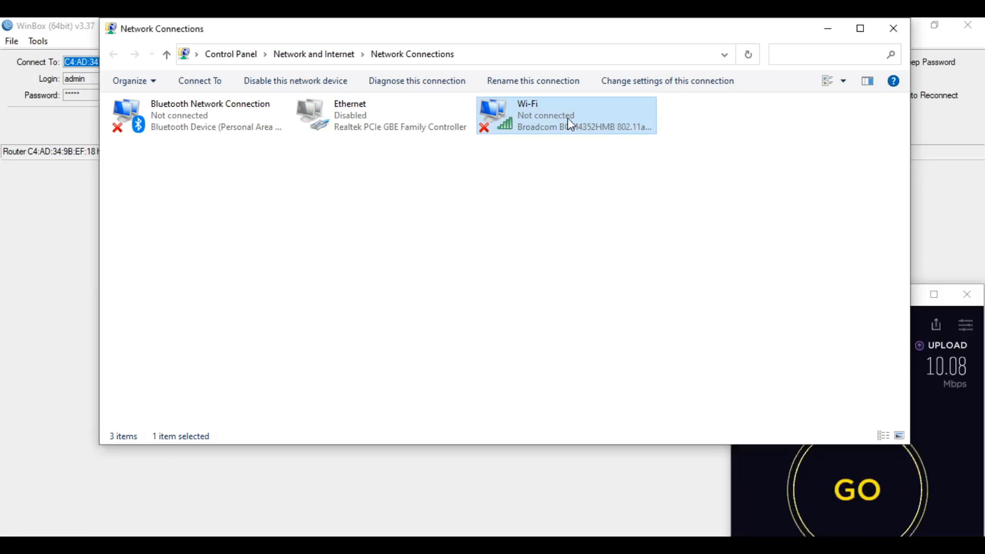
double_click(567, 118)
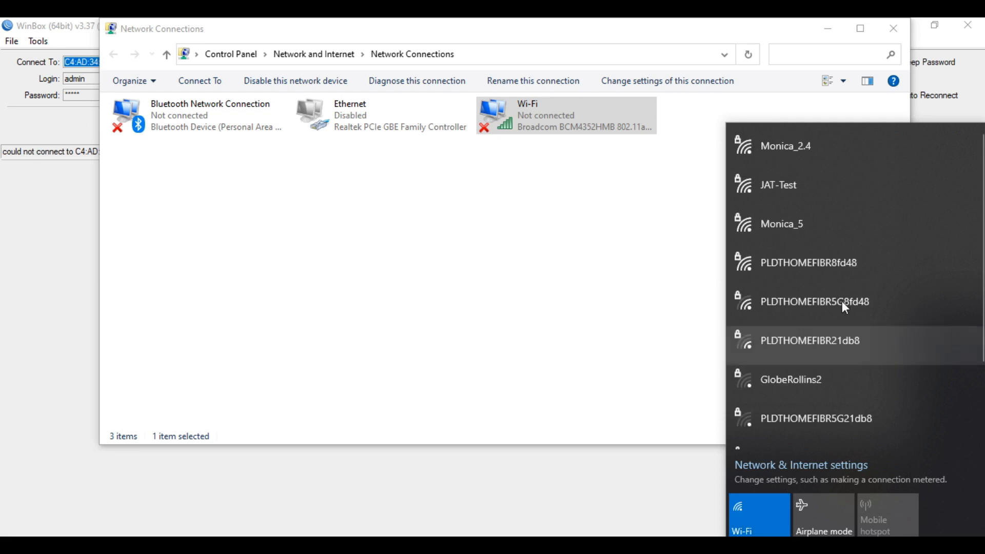
left_click(816, 188)
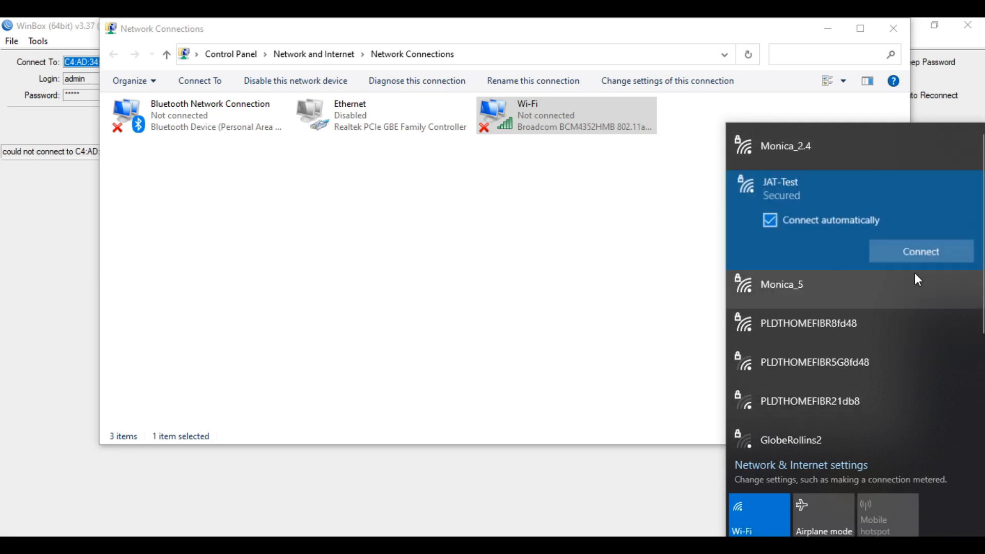
left_click(923, 254)
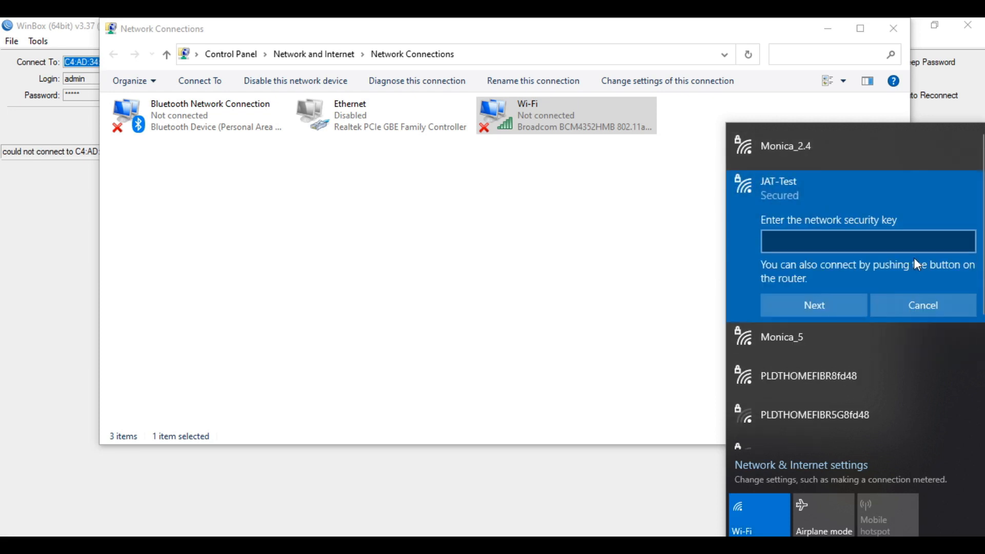
type("*******")
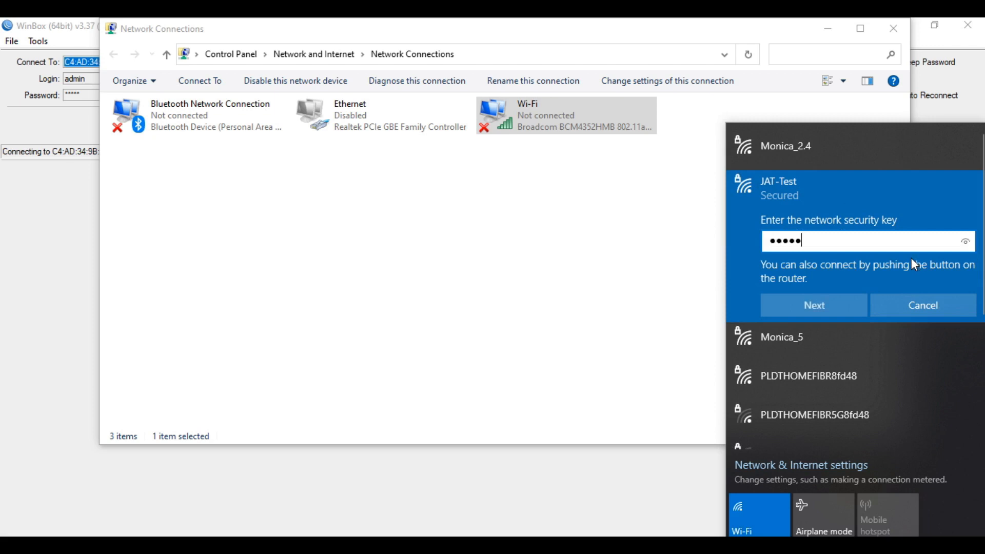
type("***")
left_click(824, 306)
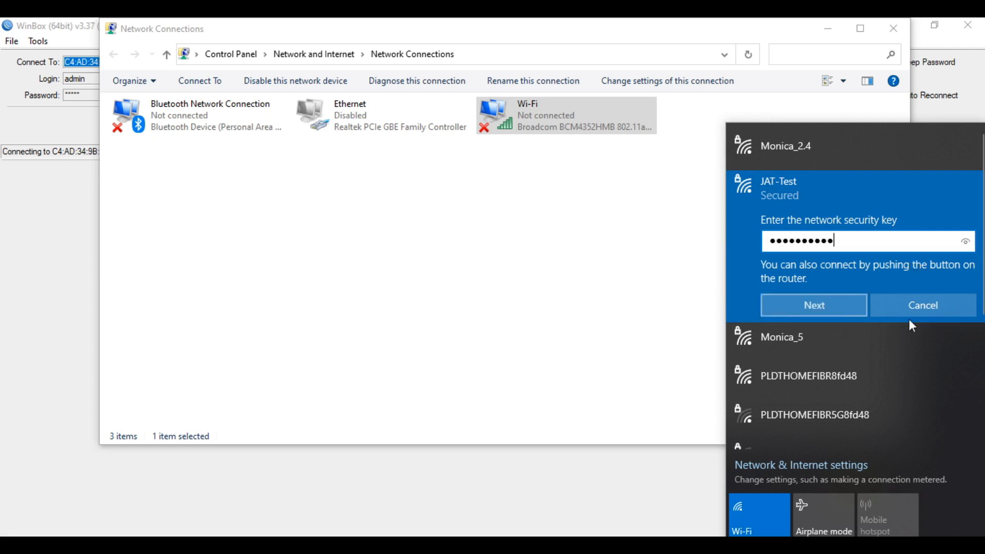
left_click(453, 278)
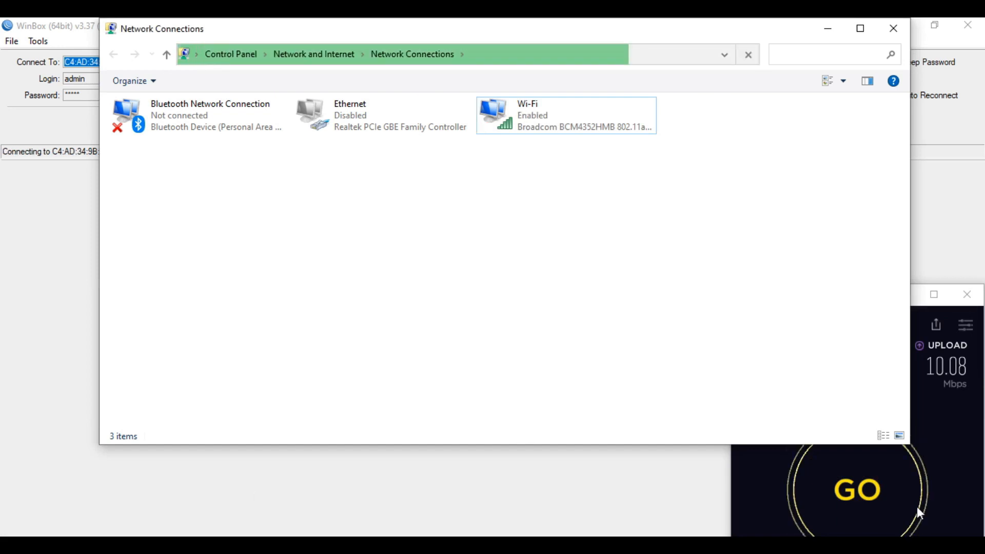
Start a speed test and run 'ping google.com -t' in Command Prompt
left_click(937, 491)
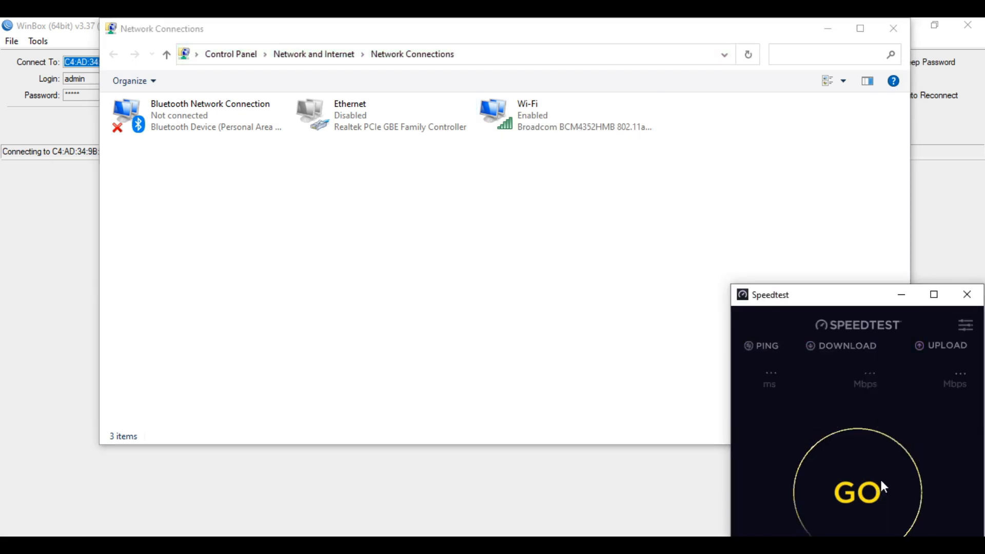
left_click(882, 482)
key("super+r")
key("Return")
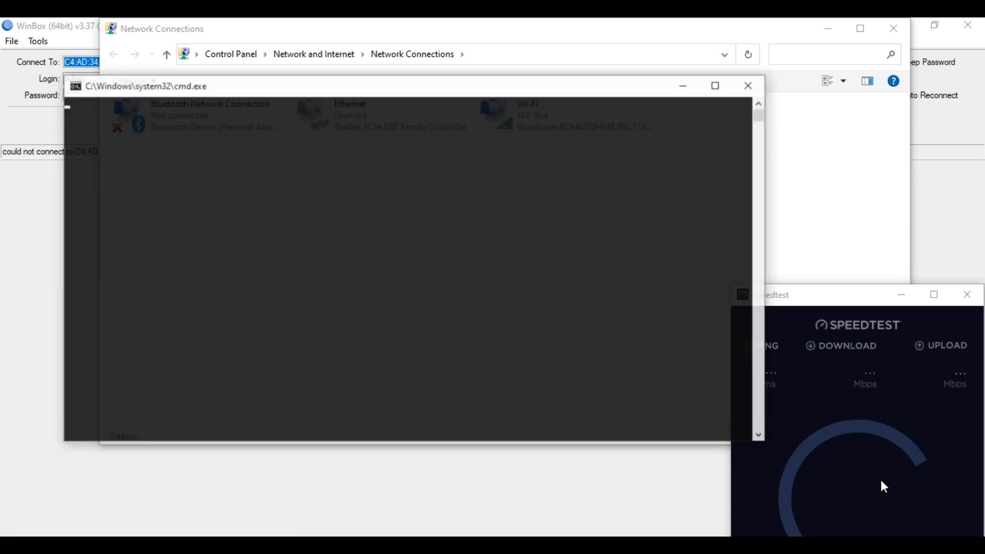
type("ping google.com-")
key("BackSpace")
type("-t")
key("Return")
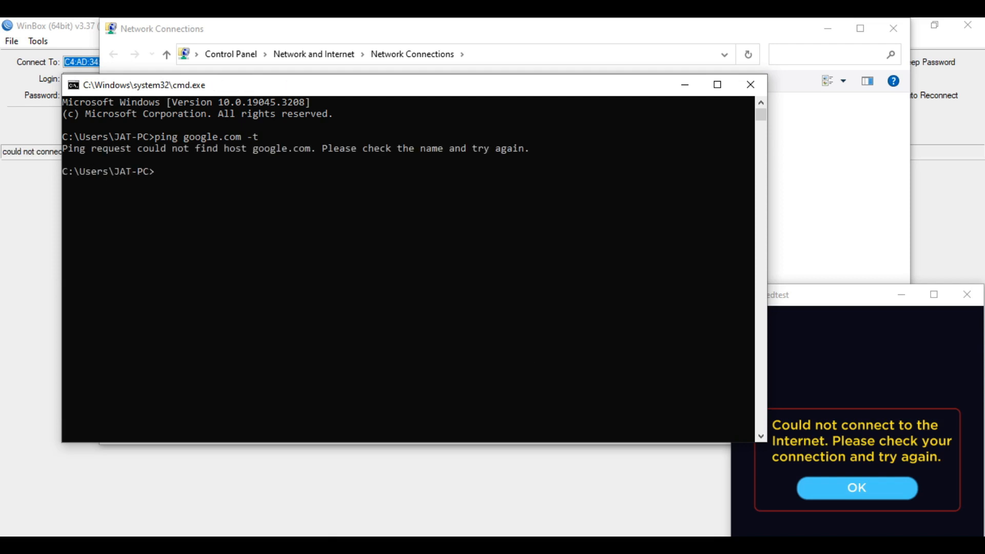
Disable the Wi-Fi adapter in Network Connections
left_click(493, 544)
left_click(563, 112)
left_click(304, 85)
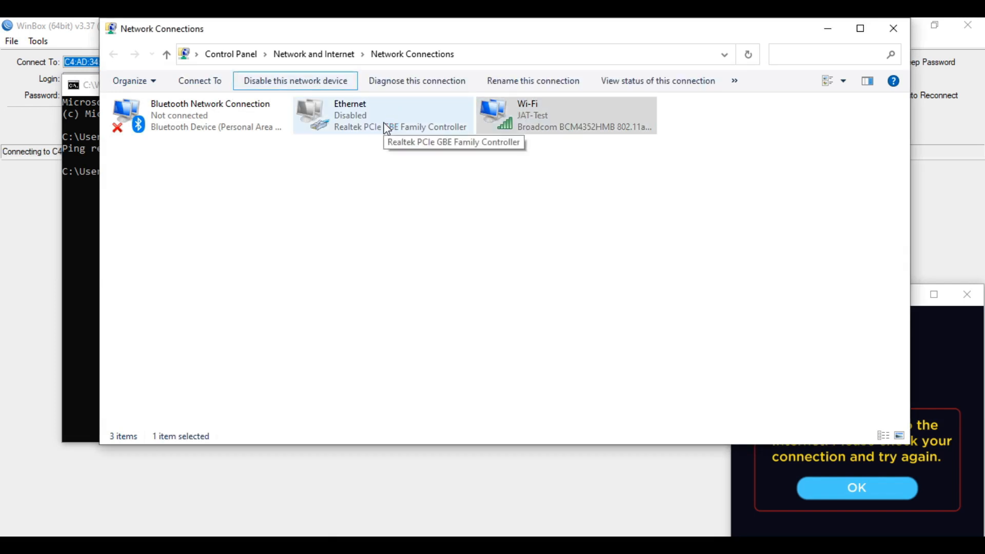
Re-enable the Ethernet connection and bring the User Manager page forward
left_click(386, 129)
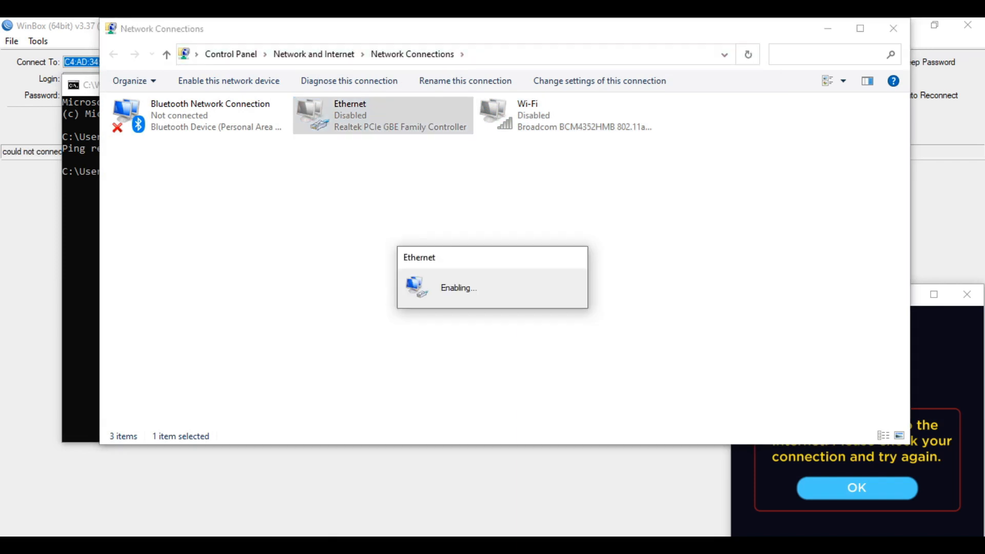
mouse_move(323, 424)
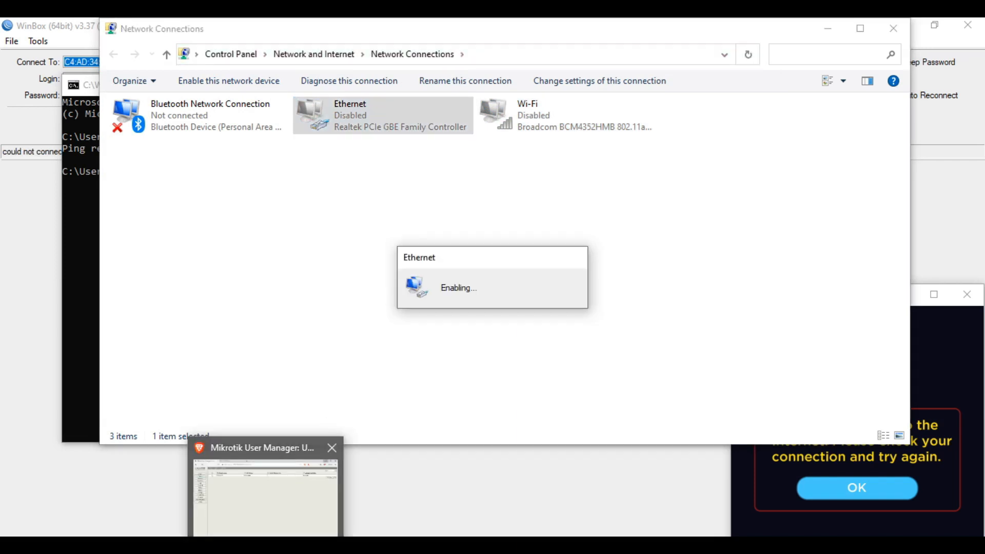
left_click(313, 441)
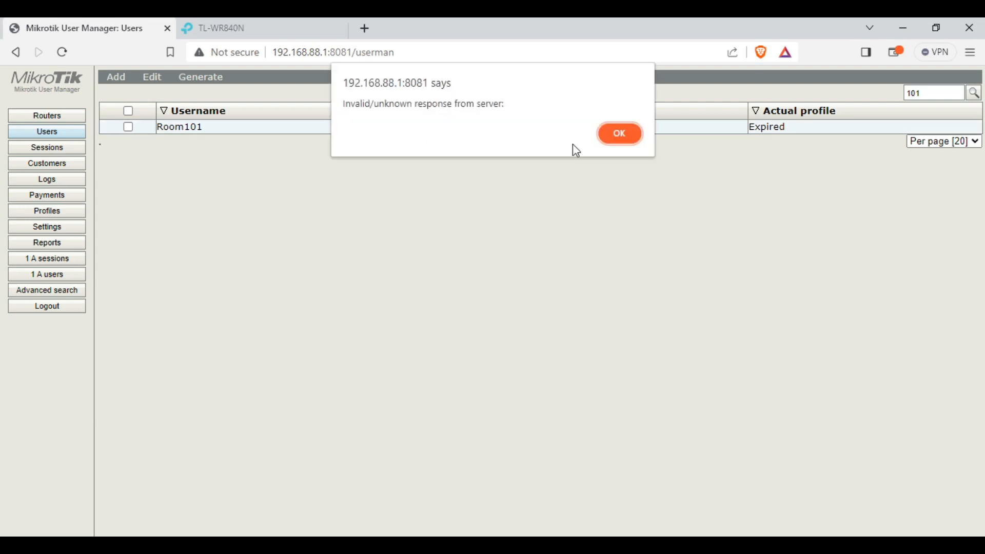
Dismiss the invalid response alerts and reload the User Manager page without saving the password
left_click(626, 135)
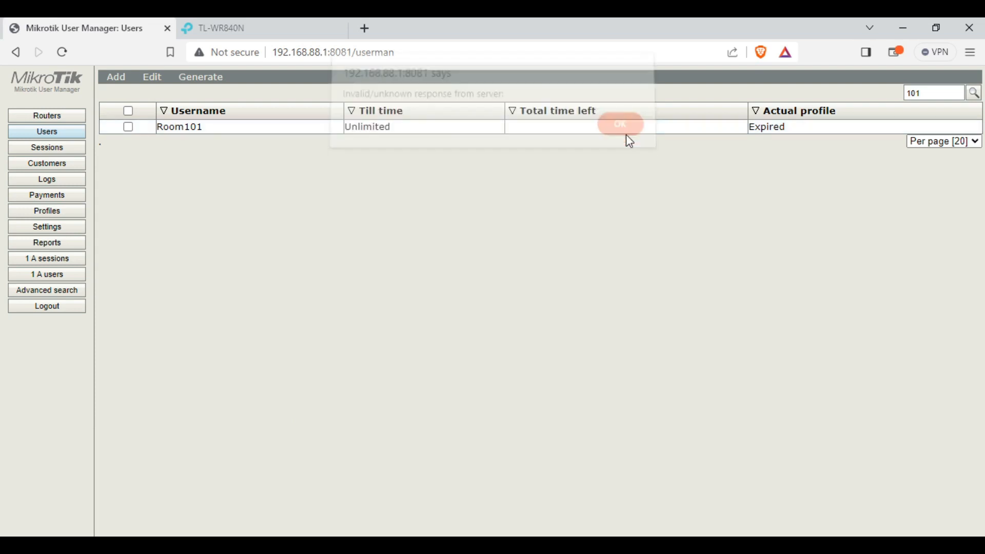
left_click(626, 133)
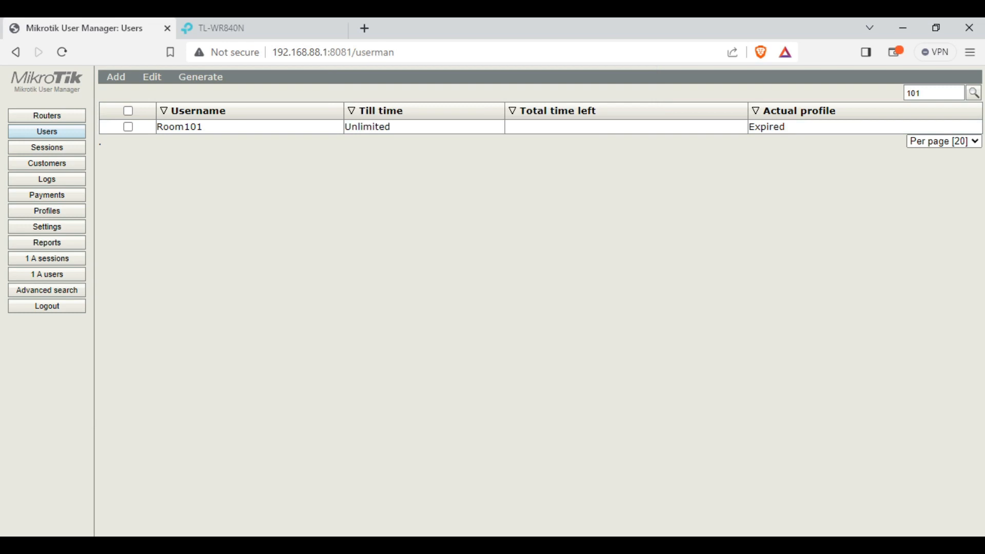
key("alt+Tab")
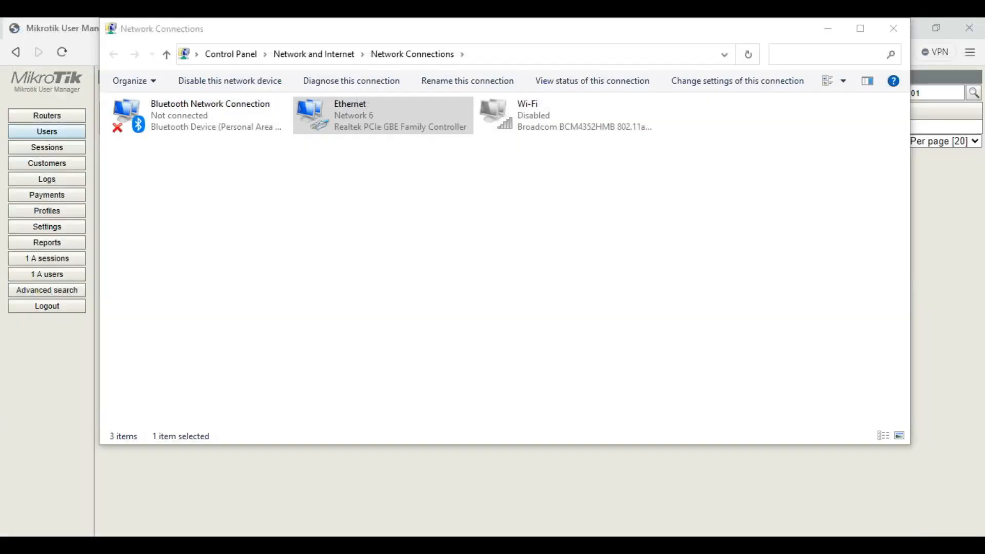
key("alt+Tab")
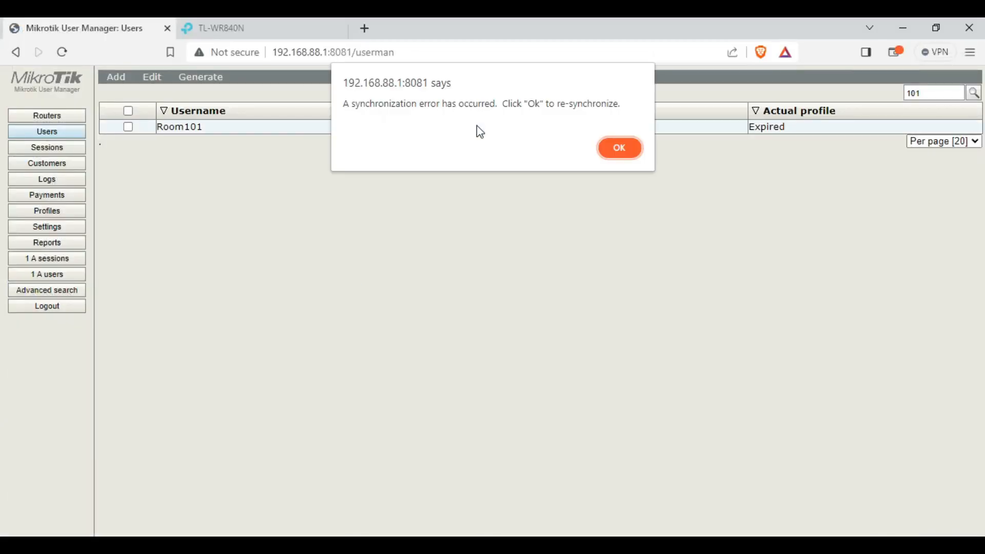
key("Return")
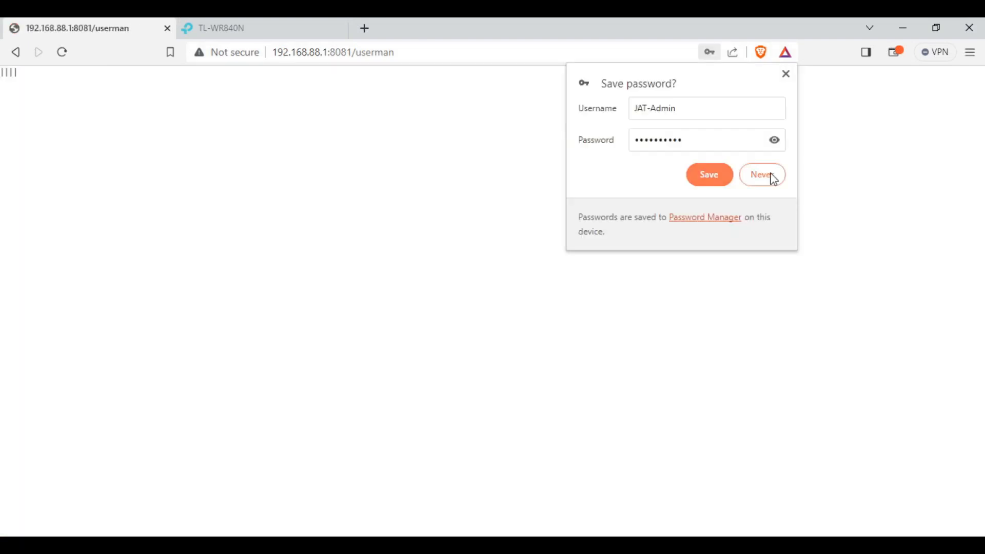
left_click(769, 176)
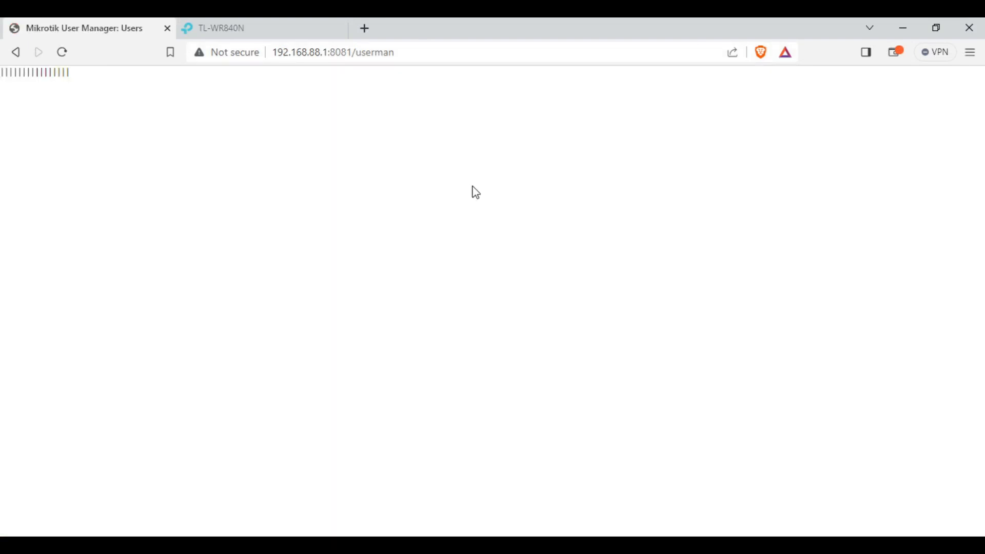
Activate Room101's paused SP1-Php500 profile and save
left_click(435, 128)
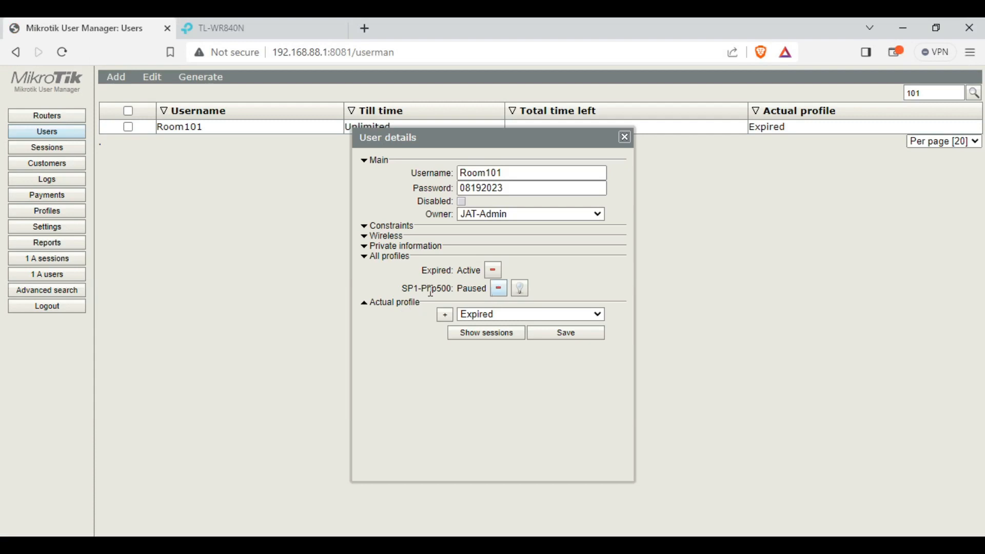
left_click_drag(403, 291, 446, 292)
left_click(520, 291)
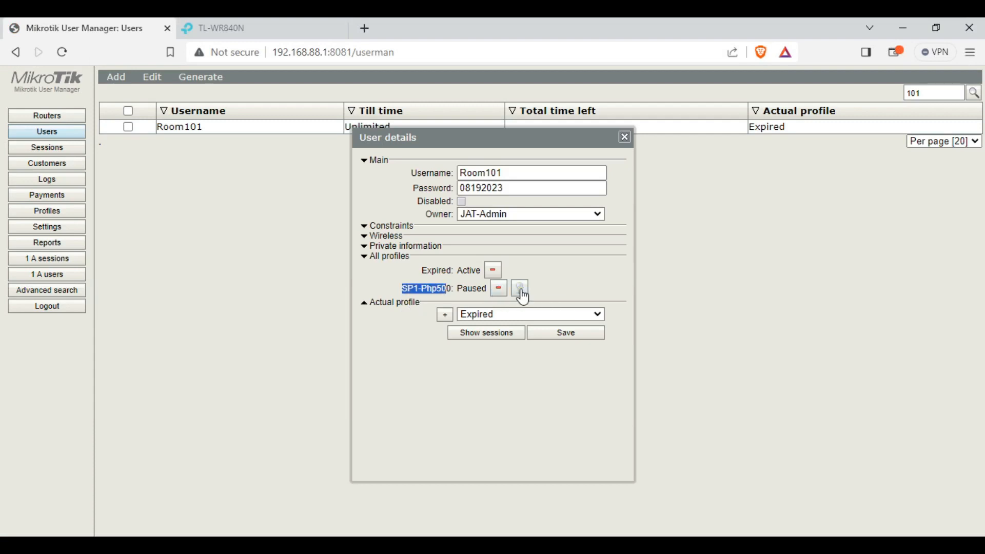
left_click(585, 337)
left_click(246, 545)
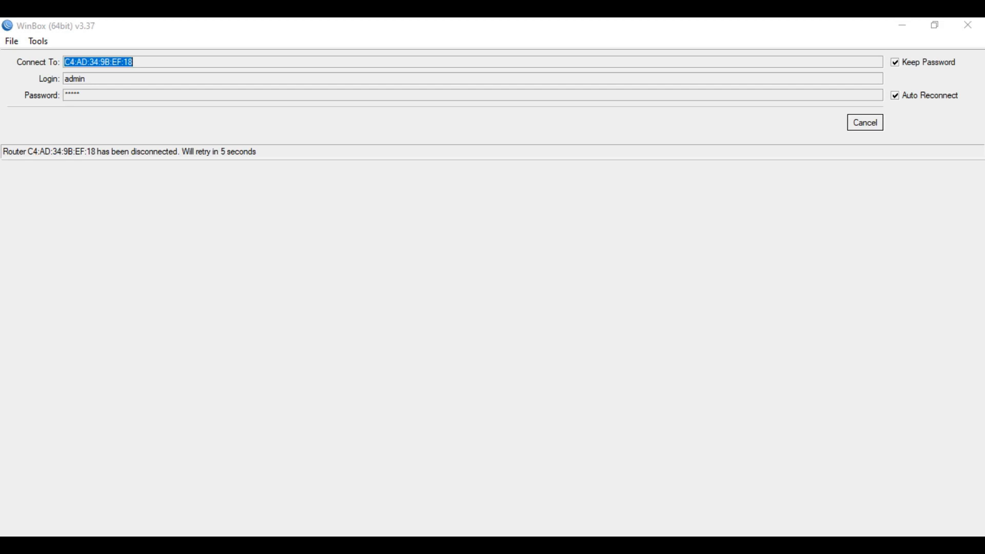
Reconnect WinBox to the discovered router and remove Room101's 192.168.255.254 PPPoE active connection
left_click(866, 123)
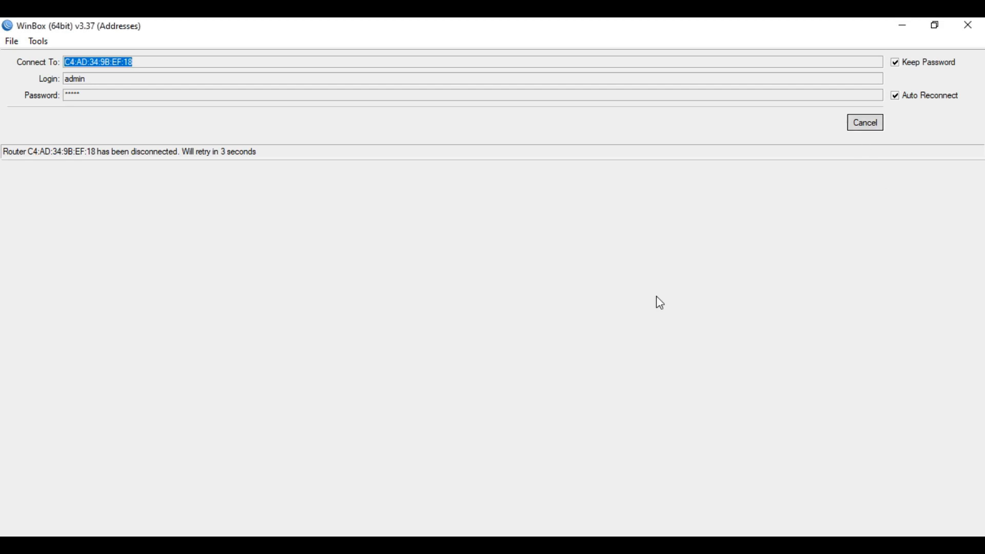
left_click(58, 223)
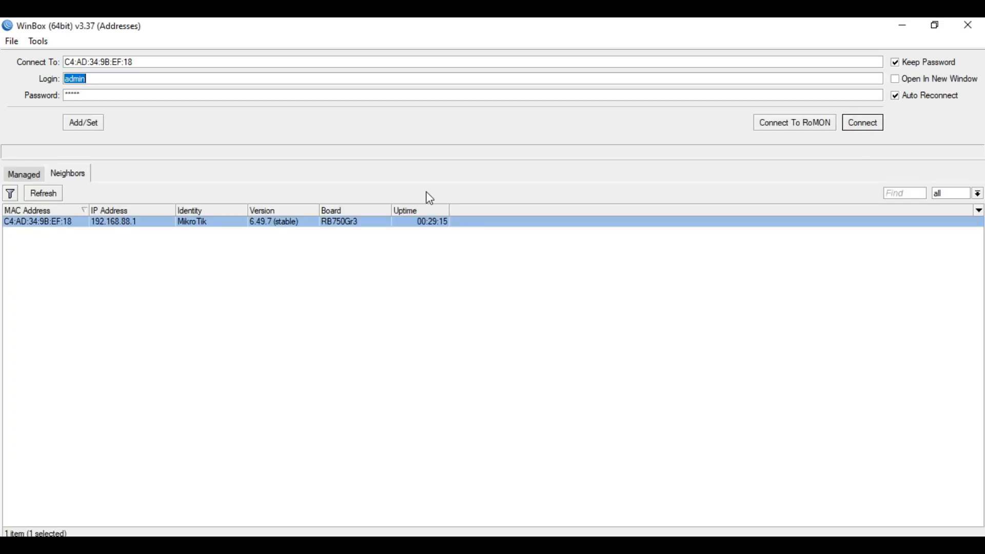
left_click(864, 123)
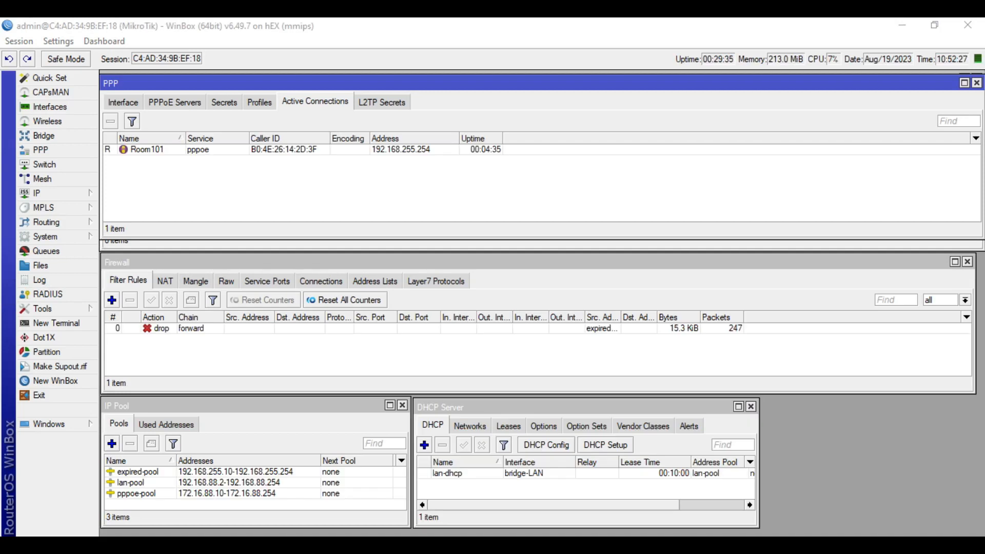
left_click(252, 150)
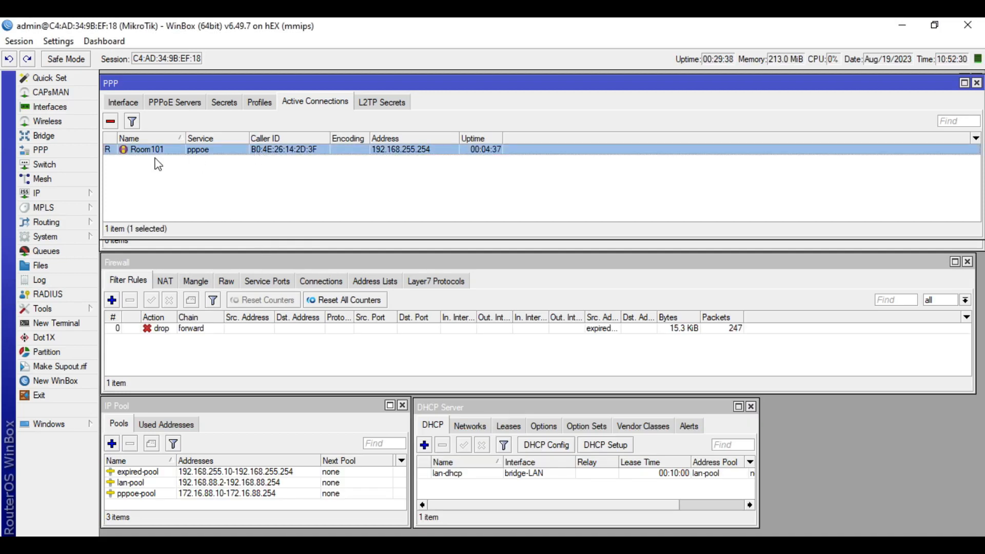
left_click(110, 122)
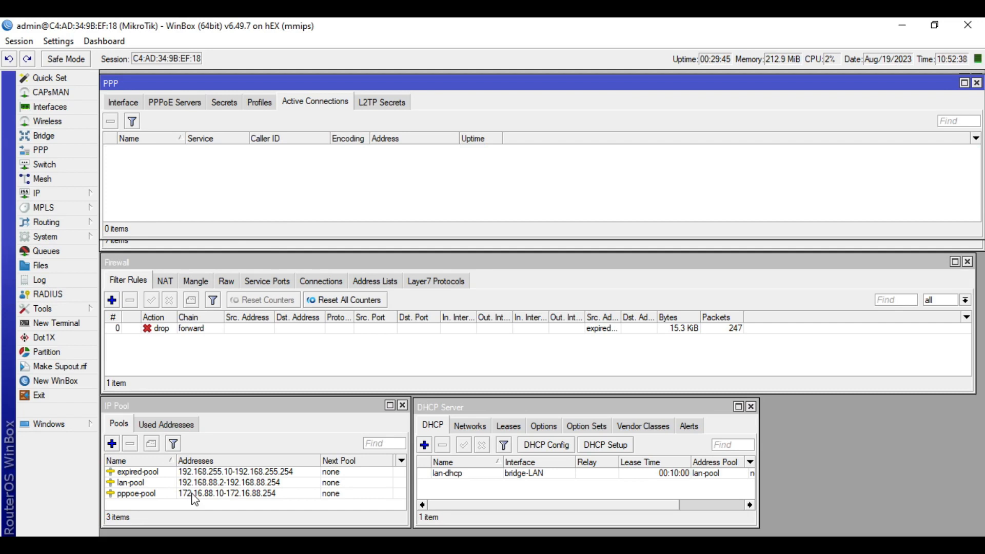
Inspect the pppoe-pool address range in IP Pool, closing it without changes
left_click(146, 494)
double_click(159, 494)
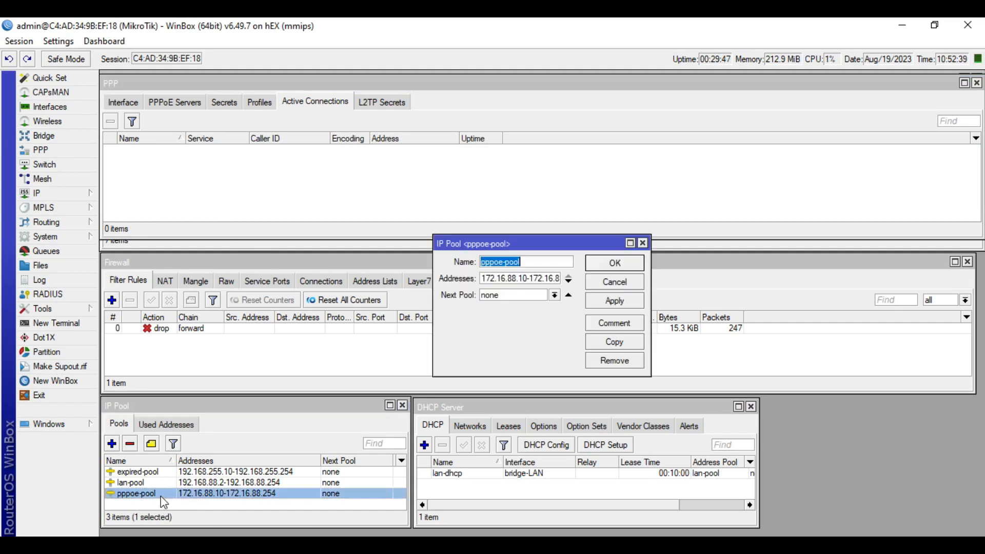
double_click(527, 282)
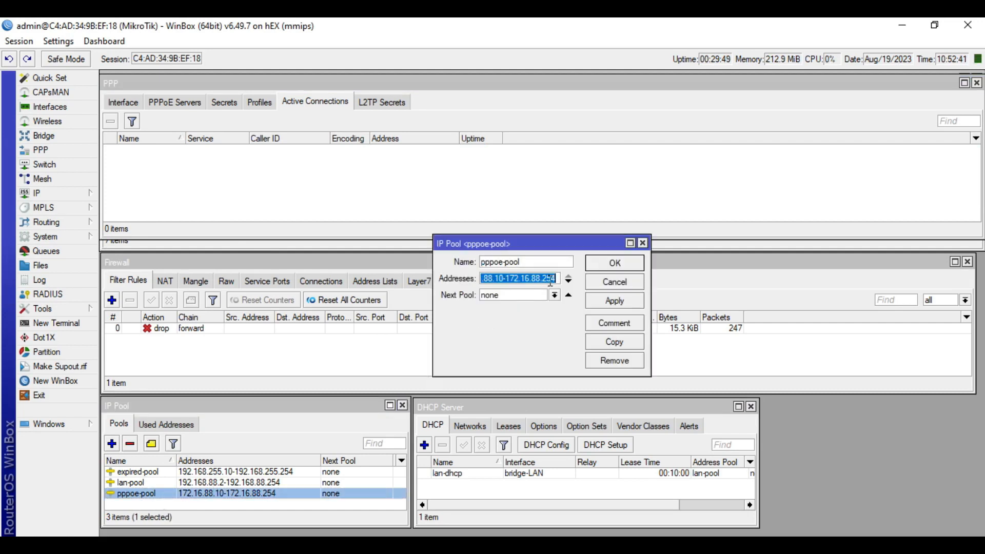
left_click(637, 284)
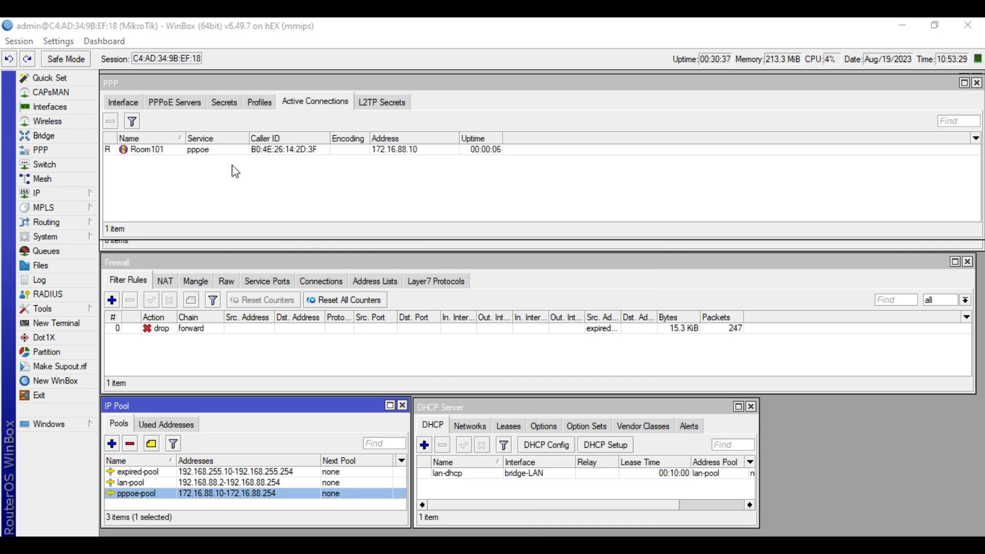
Verify Room101's new active connection uses 172.16.88.10, compared against the expired-pool entry
left_click(233, 150)
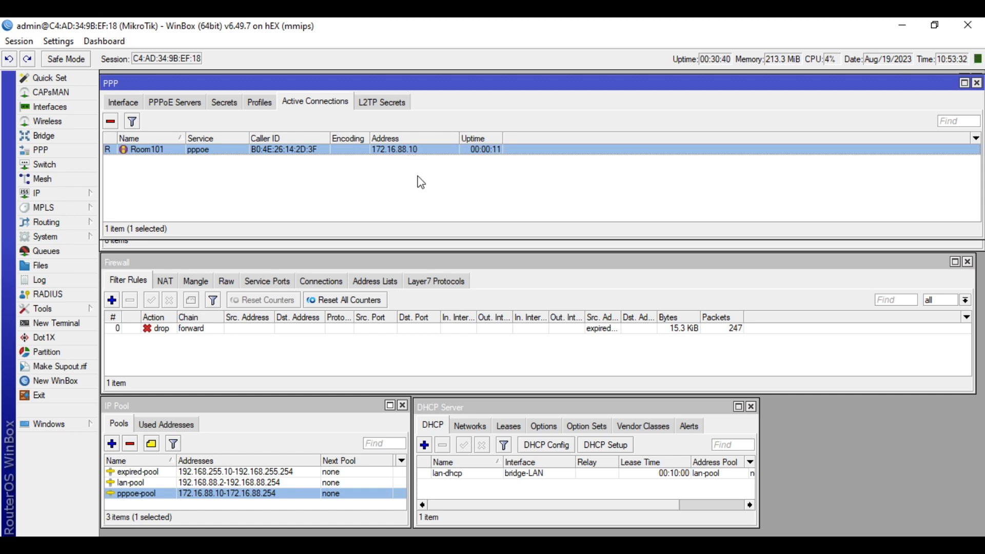
left_click(177, 473)
left_click(455, 210)
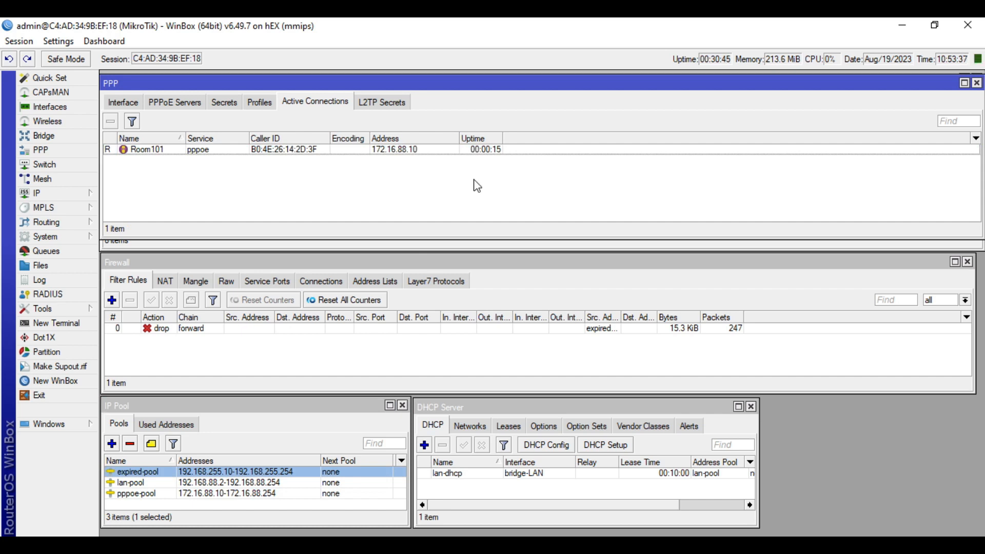